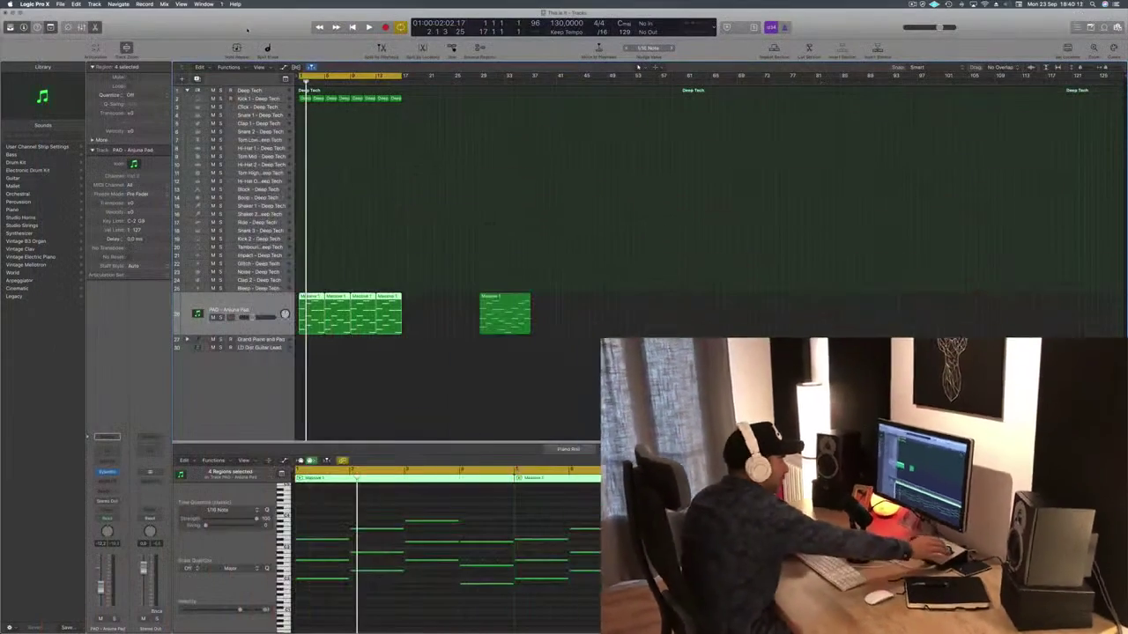
Step: Play back the chord progression on the PAD - Anjuna Pad track together with the kick
{"action": "left_click", "coordinate": [324, 408]}
{"action": "left_click", "coordinate": [313, 308]}
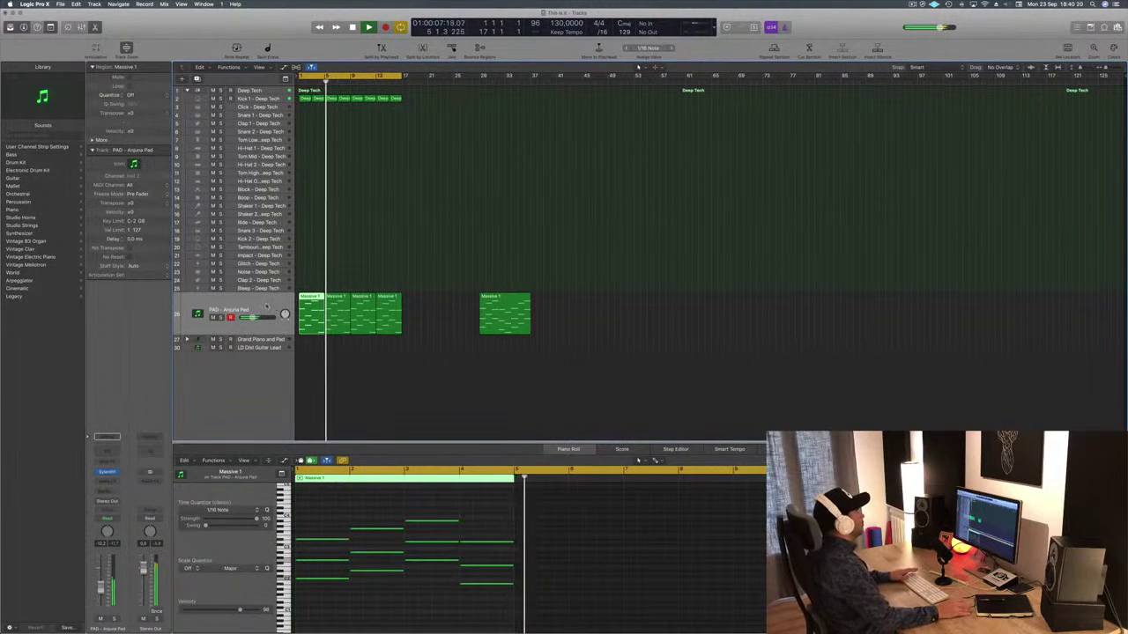
{"action": "left_click", "coordinate": [263, 306]}
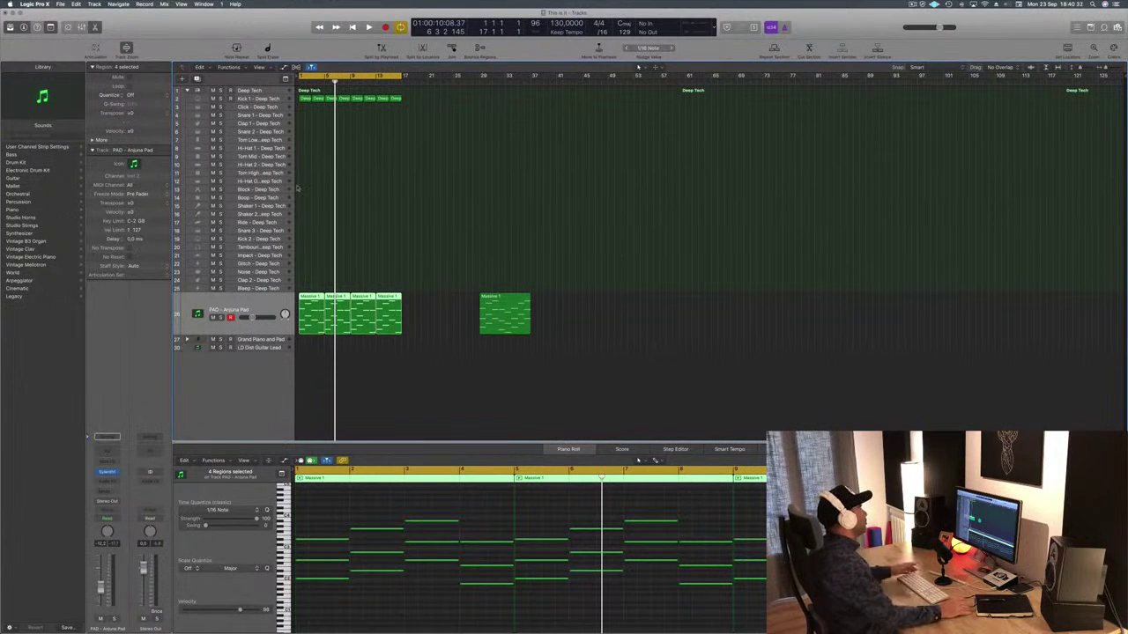
{"action": "key", "text": "space"}
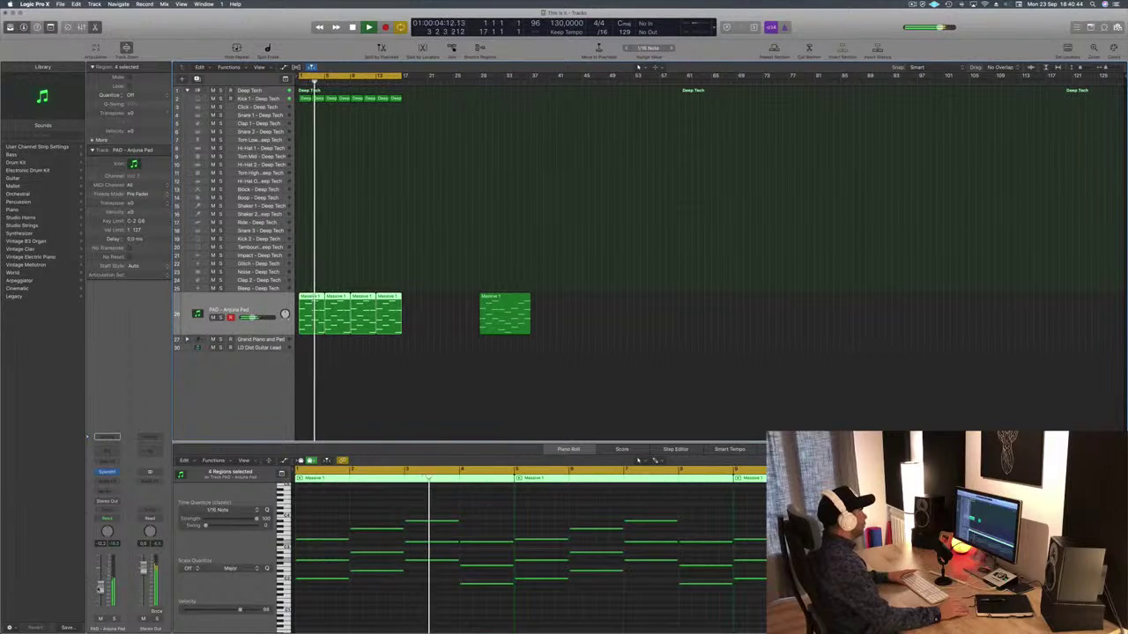
{"action": "left_click", "coordinate": [360, 371]}
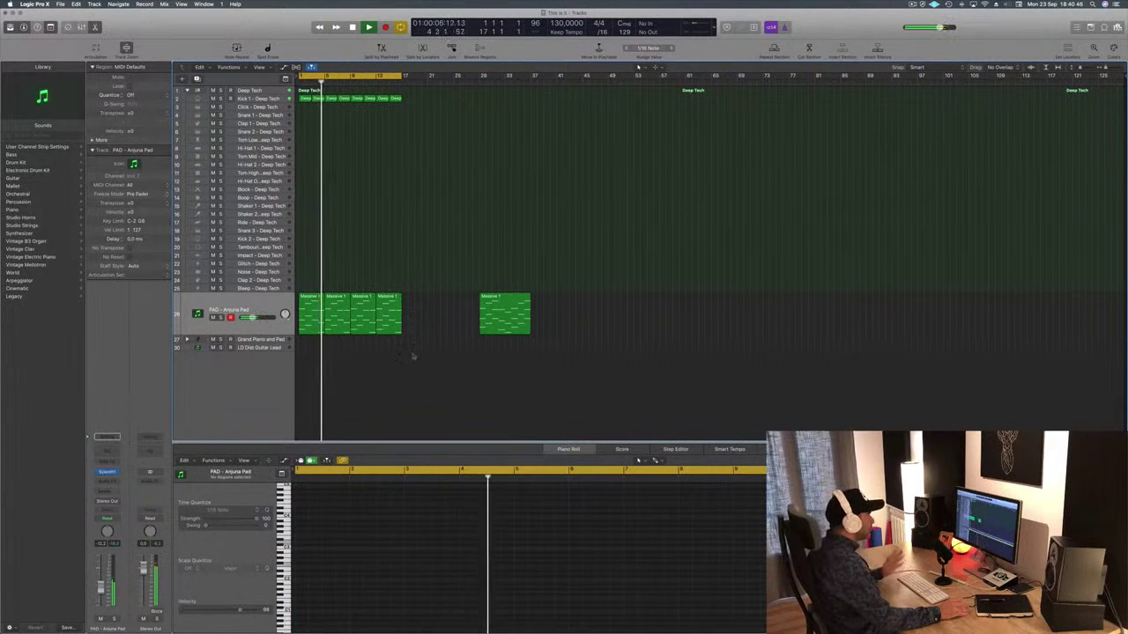
Step: Copy the first pad region down to the LD Dist Guitar Lead track and load the LD Cosmic preset in its Sylenth1
{"action": "left_click", "coordinate": [313, 308]}
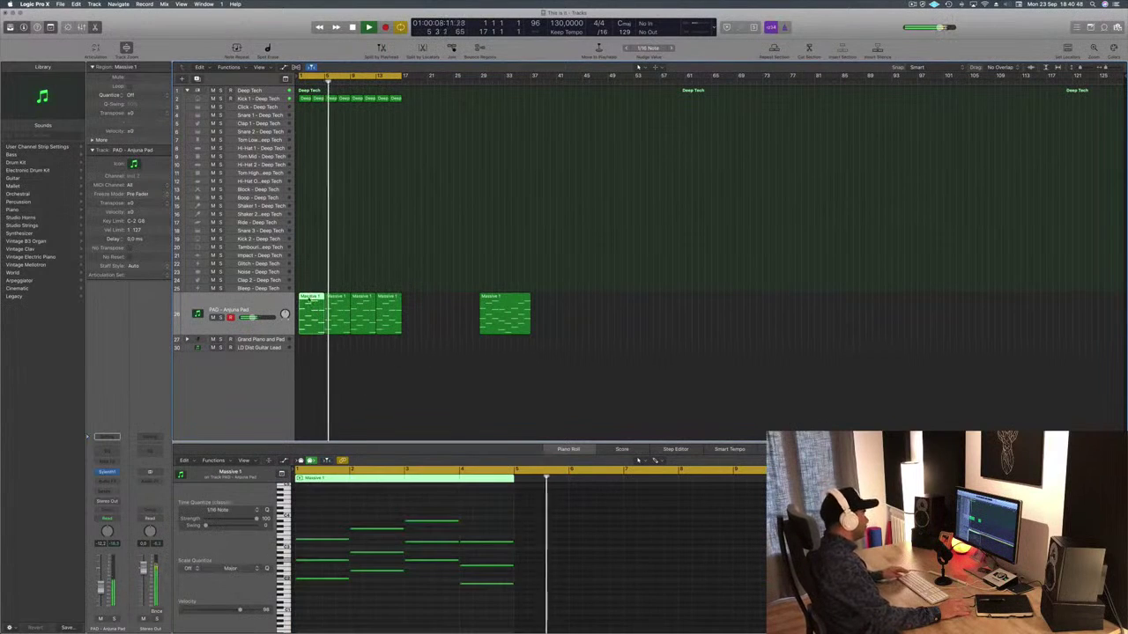
{"action": "left_click_drag", "start_coordinate": [308, 324], "coordinate": [308, 347]}
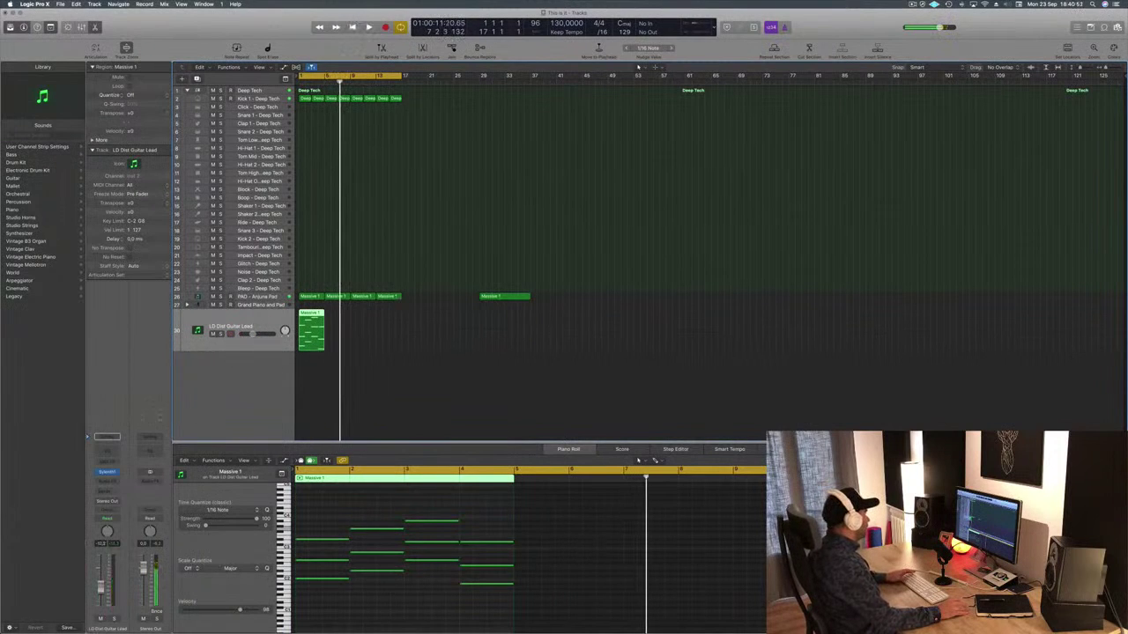
{"action": "left_click", "coordinate": [107, 472]}
{"action": "left_click_drag", "start_coordinate": [282, 42], "coordinate": [859, 83]}
{"action": "left_click", "coordinate": [784, 156]}
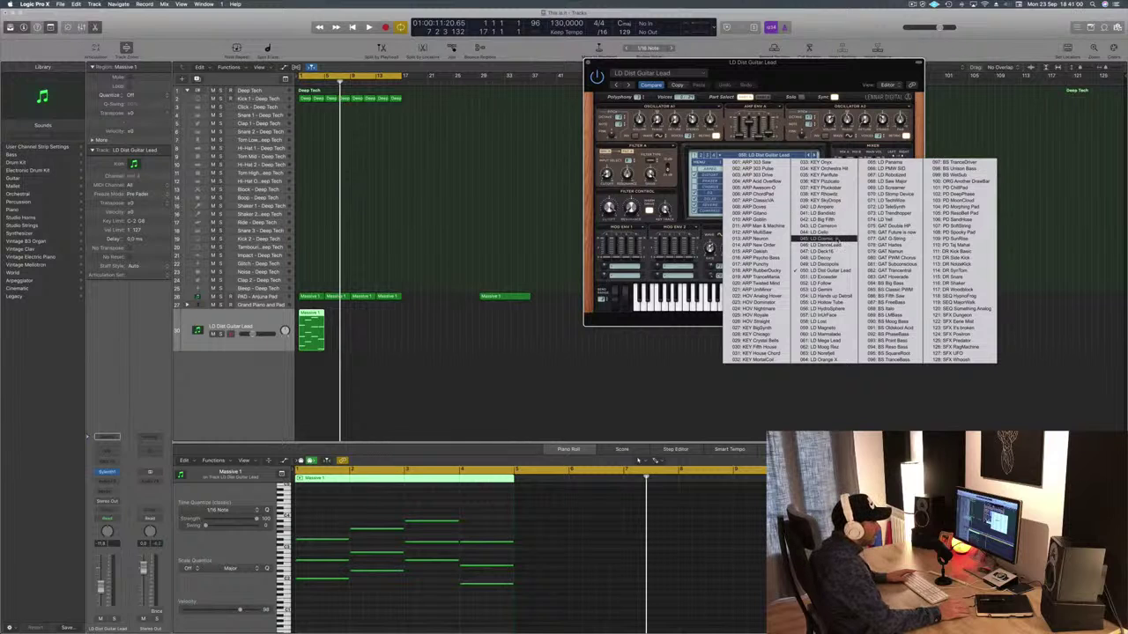
{"action": "left_click", "coordinate": [820, 239]}
Step: Shorten all the sustained chord notes in the copied lead region into short stabs at the start of each bar
{"action": "left_click_drag", "start_coordinate": [330, 524], "coordinate": [488, 617]}
{"action": "left_click_drag", "start_coordinate": [511, 542], "coordinate": [463, 542]}
{"action": "scroll", "coordinate": [376, 552], "scroll_direction": "right", "scroll_amount": 2}
{"action": "scroll", "coordinate": [376, 550], "scroll_direction": "up", "scroll_amount": 5}
{"action": "scroll", "coordinate": [378, 550], "scroll_direction": "left", "scroll_amount": 4}
{"action": "key", "text": "space"}
{"action": "key", "text": "space"}
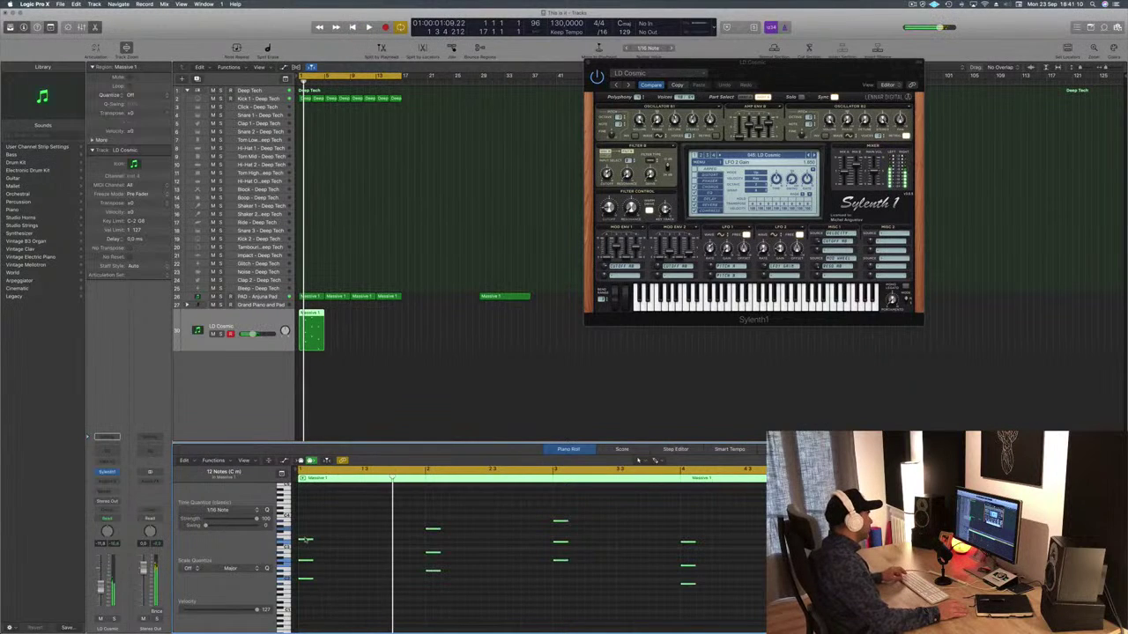
Step: Duplicate the chord stabs so each of the four bars holds four stabs, spaced about three sixteenth notes apart
{"action": "left_click_drag", "start_coordinate": [306, 541], "coordinate": [331, 540]}
{"action": "scroll", "coordinate": [333, 527], "scroll_direction": "down", "scroll_amount": 3}
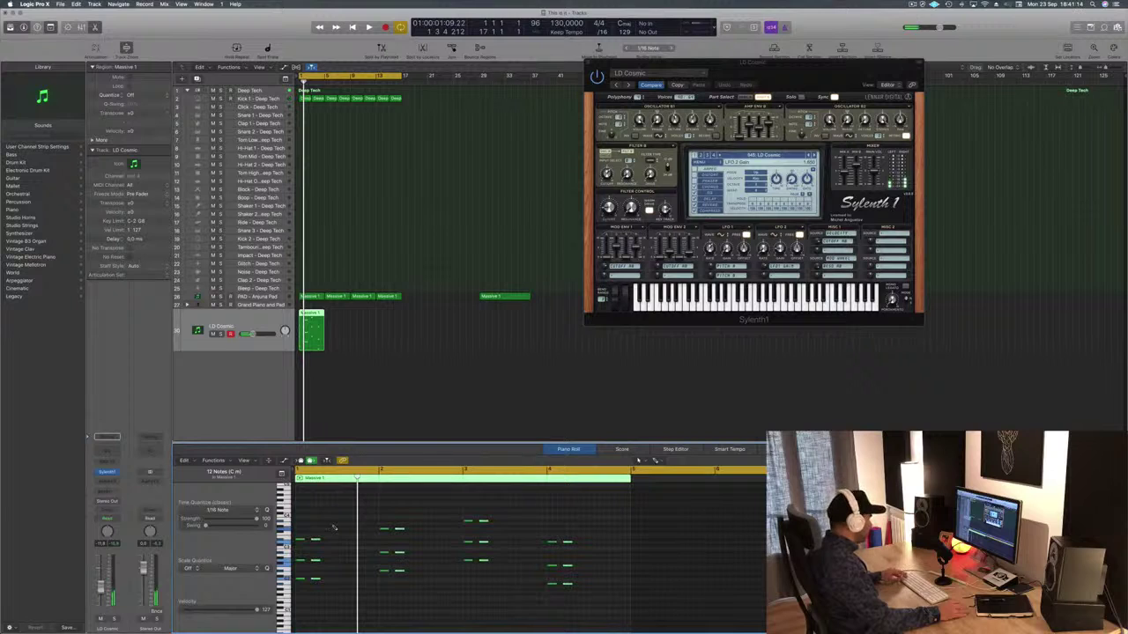
{"action": "left_click_drag", "start_coordinate": [300, 539], "coordinate": [332, 543]}
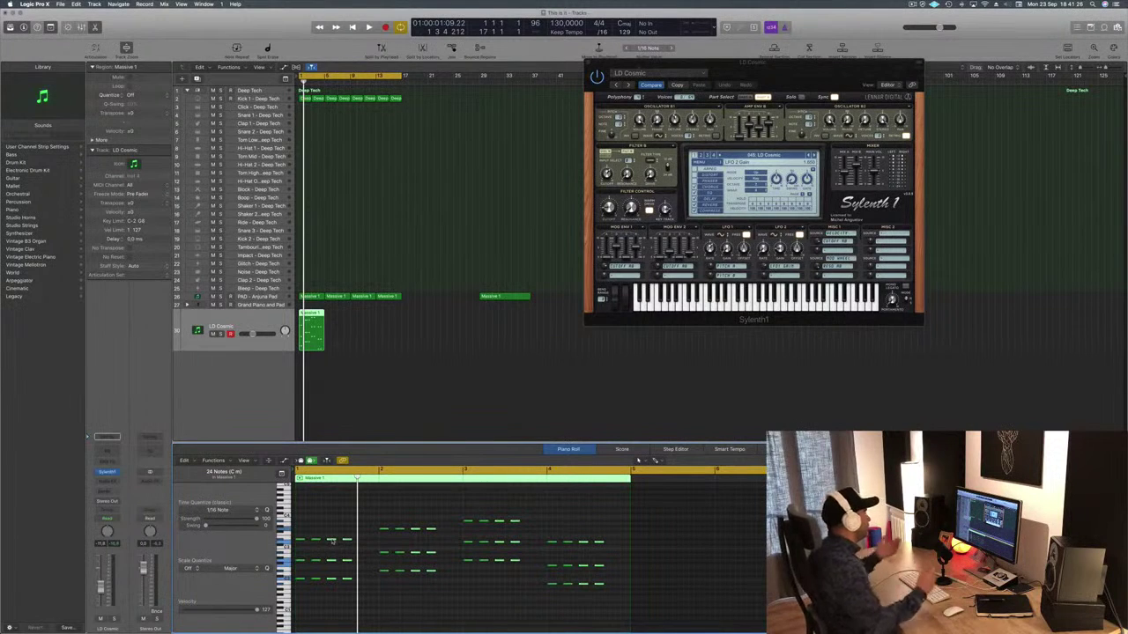
Step: Play back the lead region to check the four-stab rhythm
{"action": "left_click", "coordinate": [393, 408]}
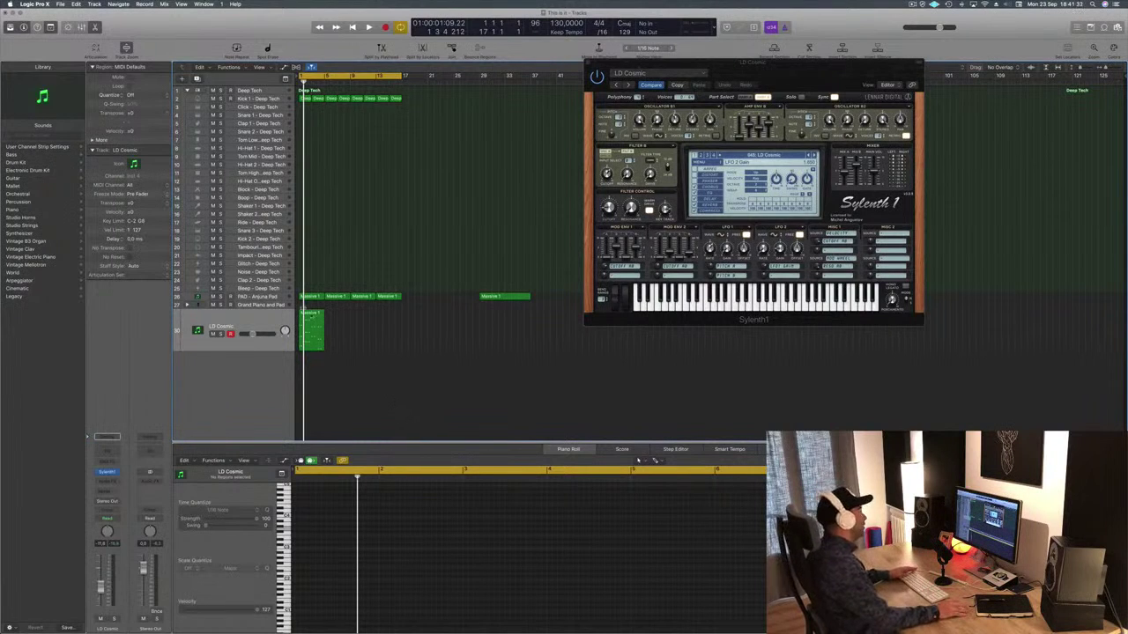
{"action": "left_click", "coordinate": [315, 319]}
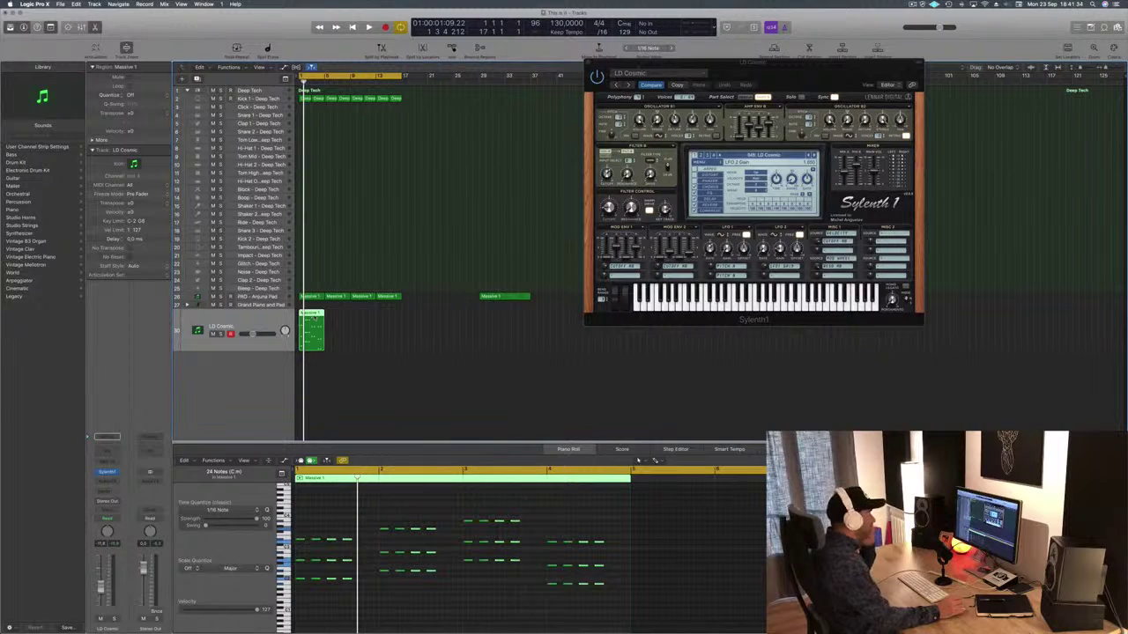
{"action": "left_click", "coordinate": [385, 400]}
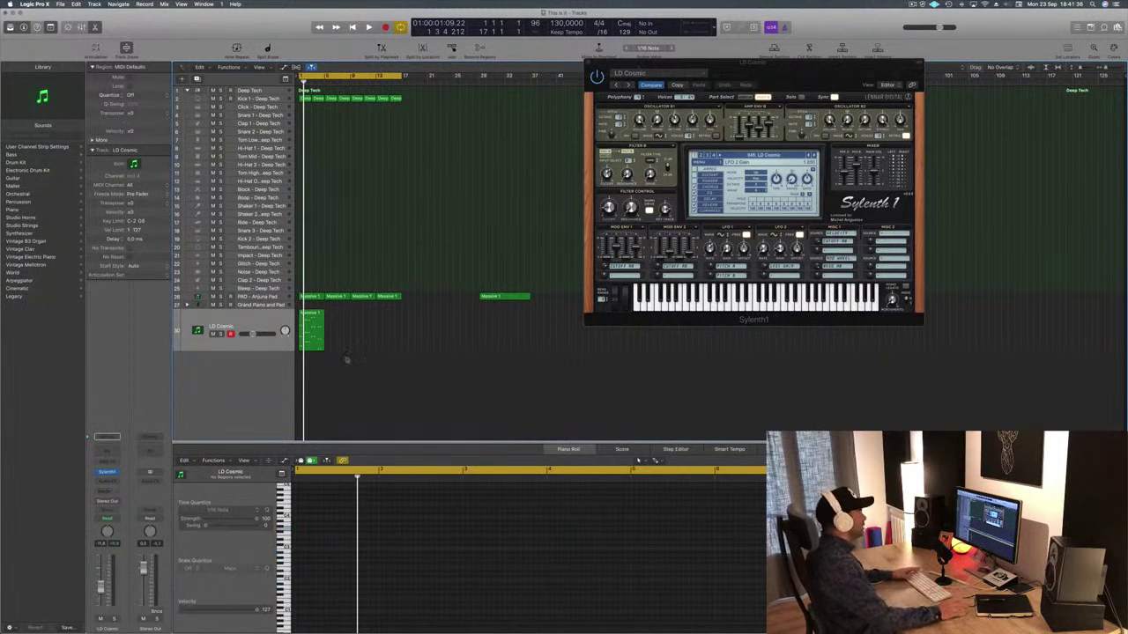
{"action": "key", "text": "space"}
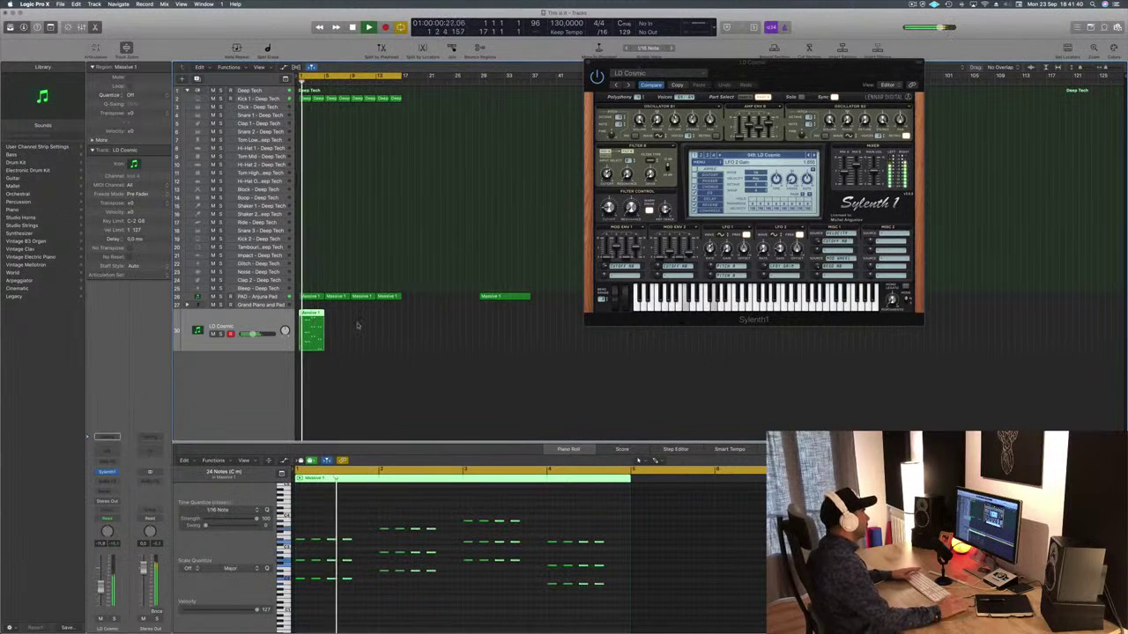
{"action": "key", "text": "space"}
Step: Reduce bar 1 of the lead region to two chord stabs, with the second about three sixteenth notes after the first
{"action": "left_click_drag", "start_coordinate": [311, 529], "coordinate": [318, 590]}
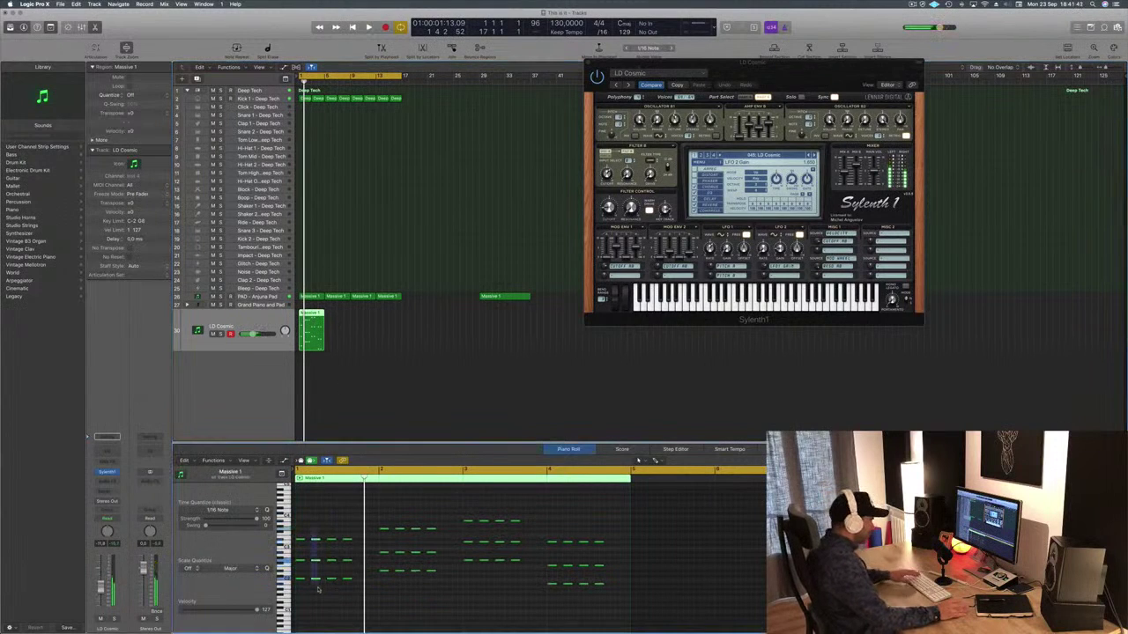
{"action": "key", "text": "space"}
{"action": "key", "text": "space"}
{"action": "key", "text": "super+Right"}
{"action": "key", "text": "super+Right"}
{"action": "key", "text": "super+Right"}
{"action": "key", "text": "super+Right"}
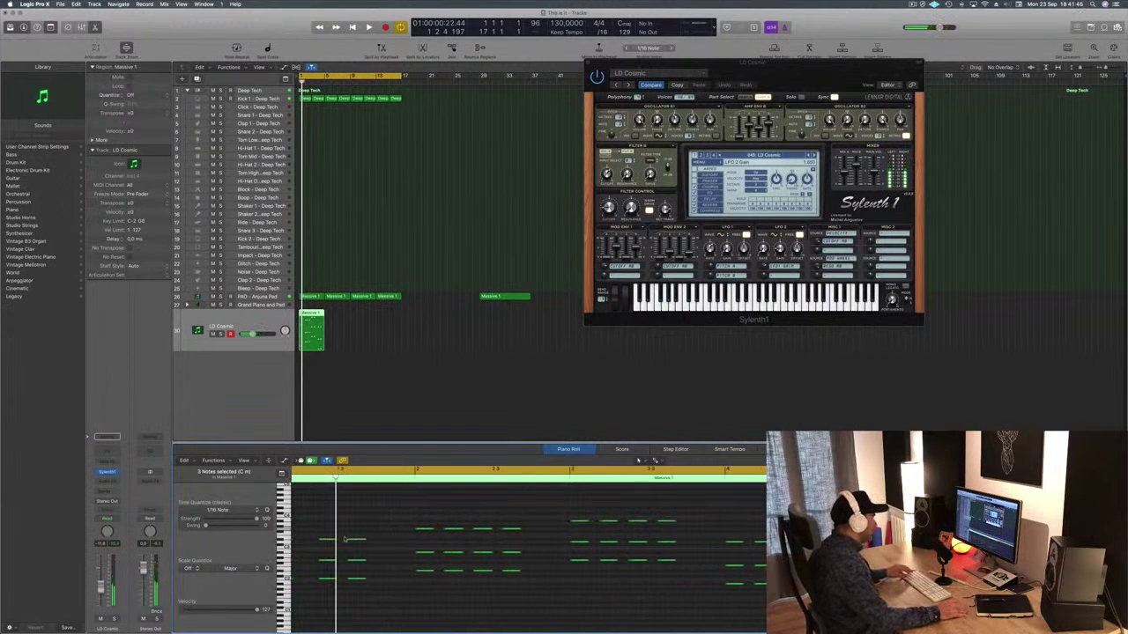
{"action": "key", "text": "space"}
{"action": "key", "text": "super+Right"}
{"action": "key", "text": "super+Left"}
{"action": "key", "text": "super+Left"}
{"action": "left_click_drag", "start_coordinate": [388, 538], "coordinate": [346, 603]}
{"action": "left_click", "coordinate": [348, 541]}
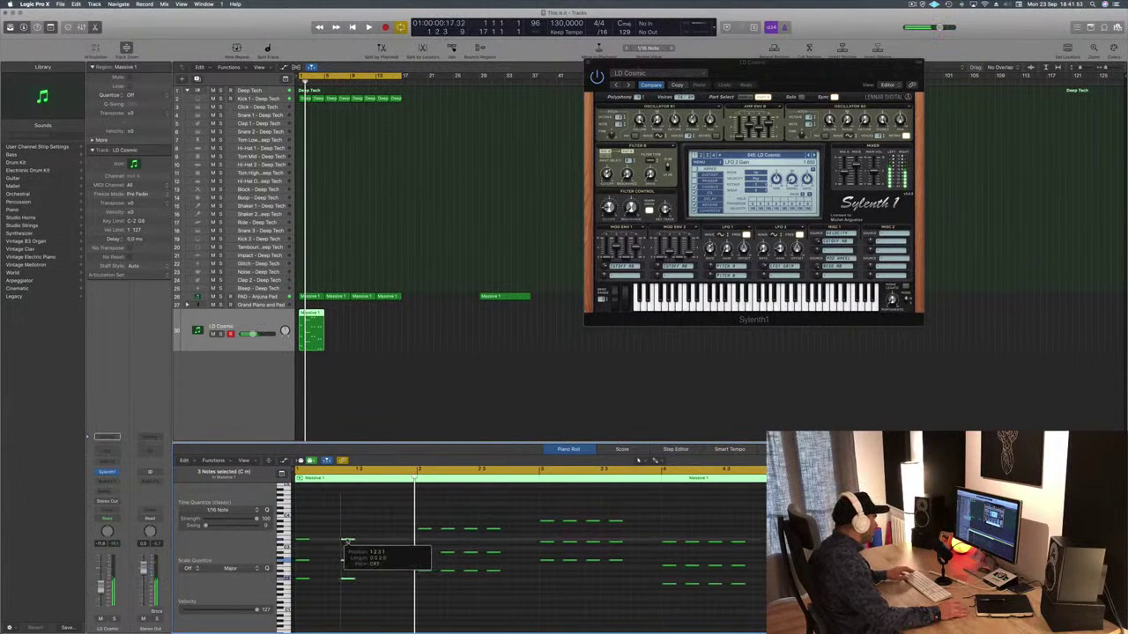
{"action": "left_click_drag", "start_coordinate": [339, 540], "coordinate": [322, 541]}
{"action": "key", "text": "space"}
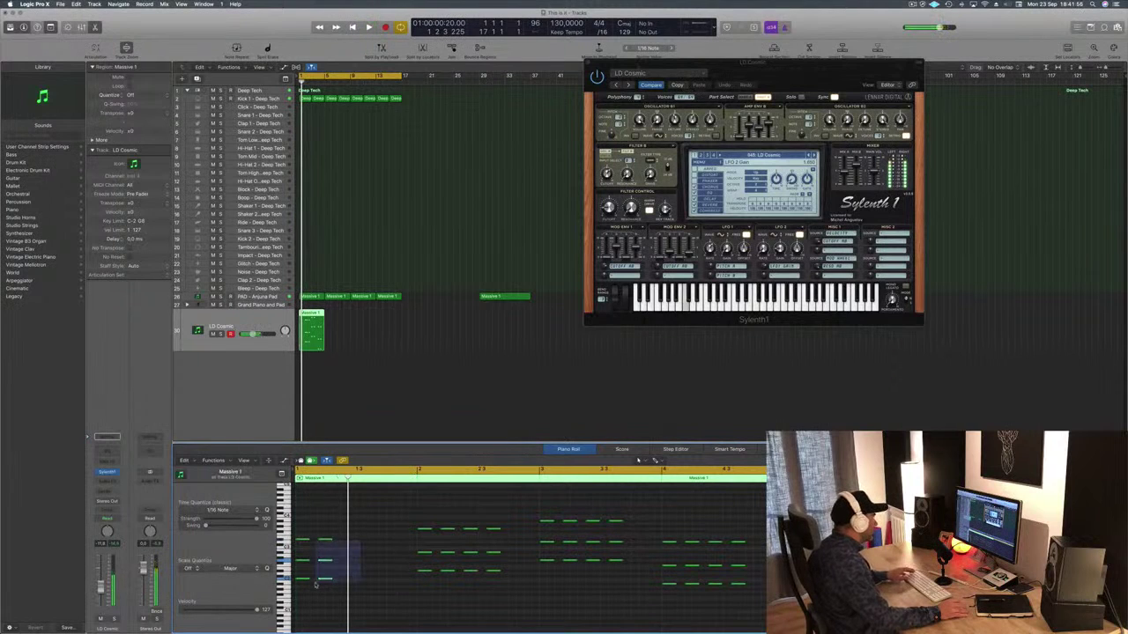
Step: Duplicate the two chord stabs in bar 1 to fill out the four-stab rhythm, and play it back
{"action": "left_click_drag", "start_coordinate": [353, 529], "coordinate": [292, 615]}
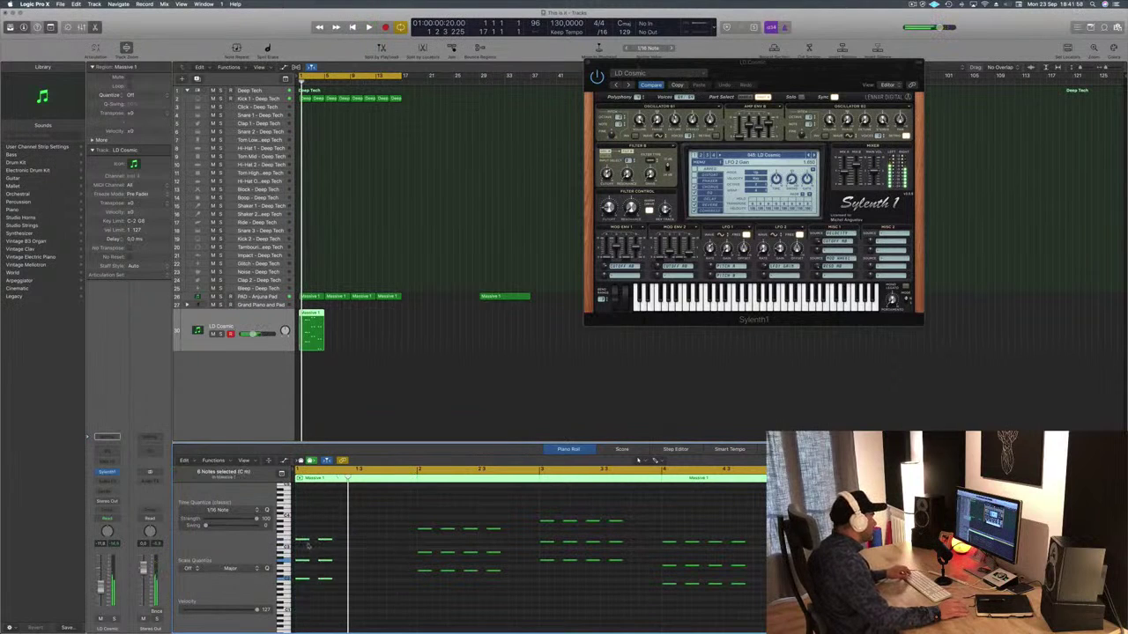
{"action": "left_click_drag", "start_coordinate": [304, 540], "coordinate": [348, 544]}
{"action": "key", "text": "space"}
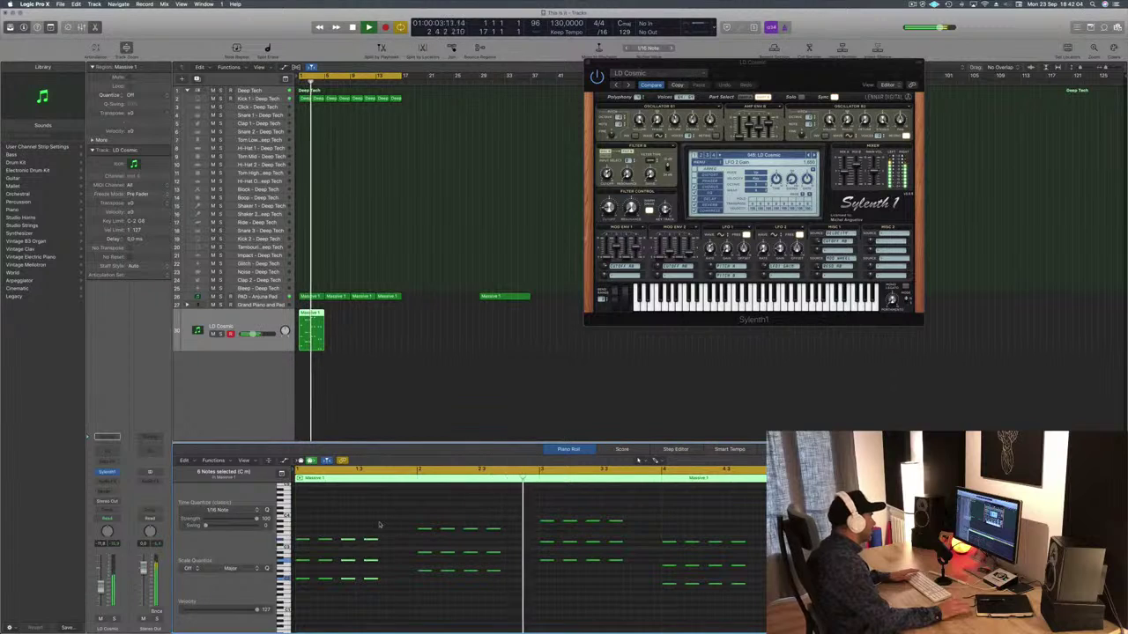
Step: Switch the Sylenth1 lead to the LD DanceLead preset and mute the PAD - Anjuna Pad track
{"action": "key", "text": "space"}
{"action": "key", "text": "space"}
{"action": "key", "text": "space"}
{"action": "left_click", "coordinate": [814, 155]}
{"action": "key", "text": "space"}
{"action": "key", "text": "space"}
{"action": "key", "text": "space"}
{"action": "left_click", "coordinate": [263, 297]}
{"action": "key", "text": "m"}
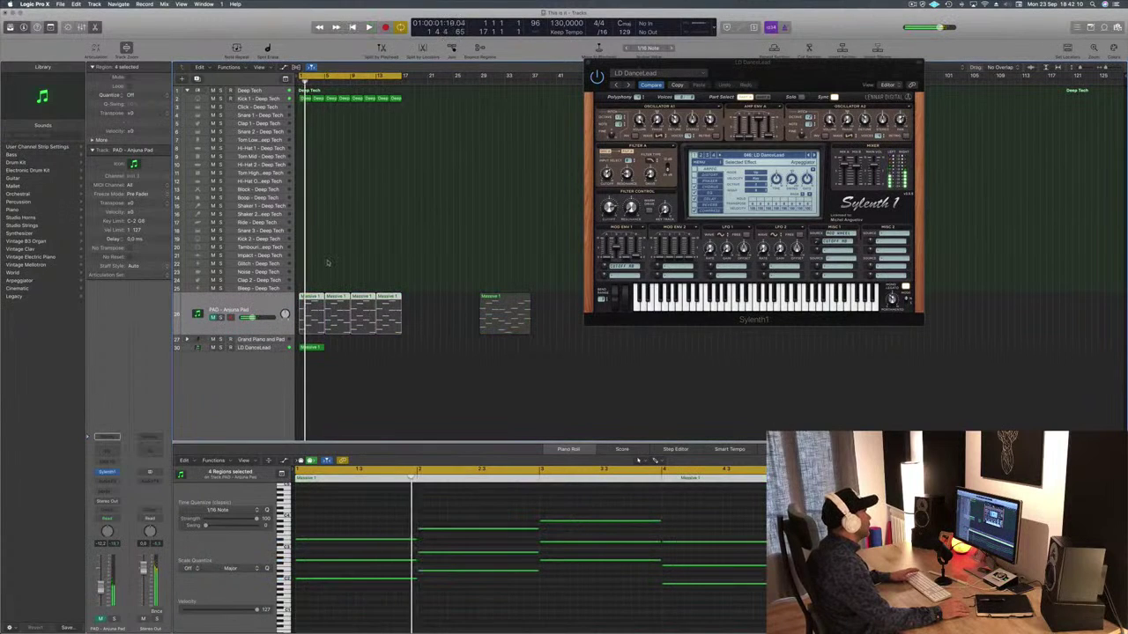
Step: Step through the Sylenth1 presets on the lead track to LD Follow and close the plug-in window
{"action": "left_click", "coordinate": [310, 347]}
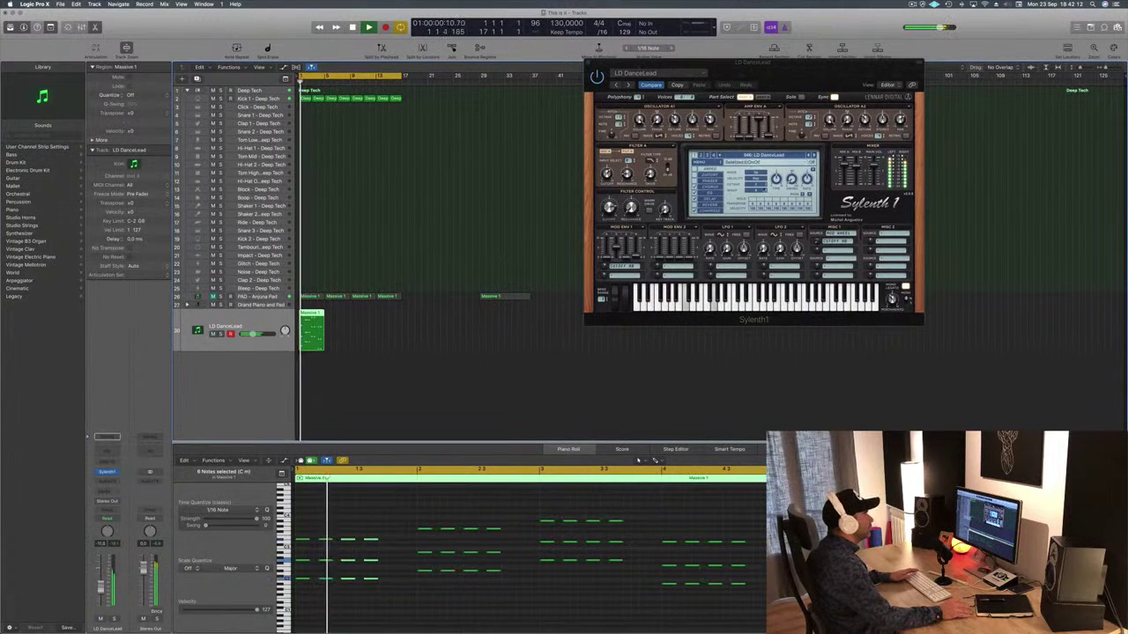
{"action": "left_click", "coordinate": [814, 155]}
{"action": "left_click", "coordinate": [814, 155]}
{"action": "left_click", "coordinate": [814, 155]}
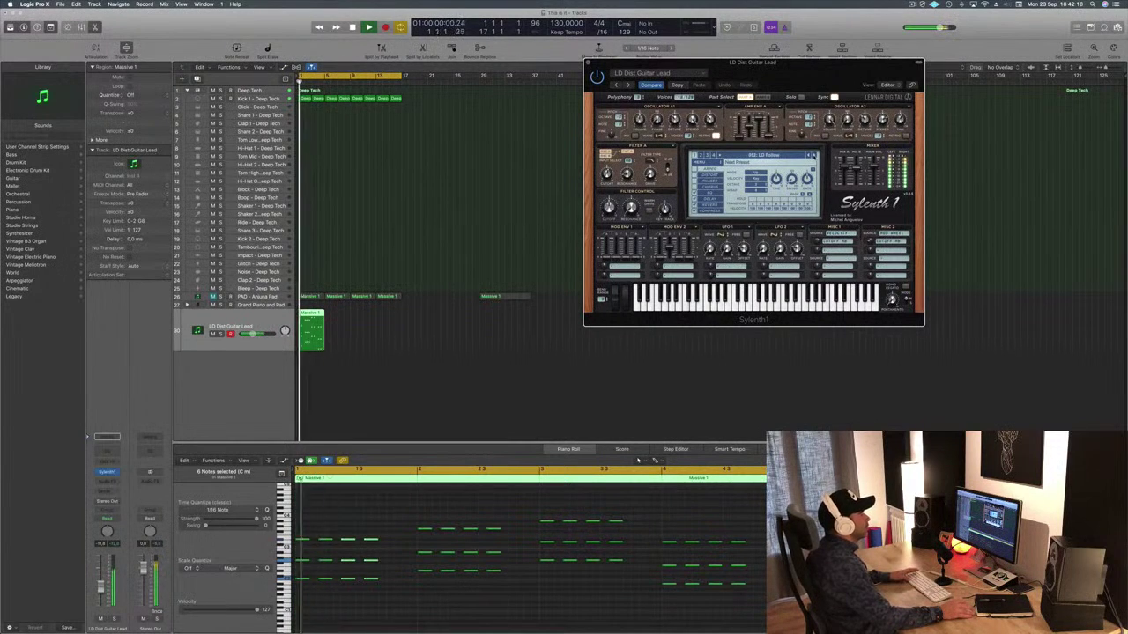
{"action": "left_click_drag", "start_coordinate": [700, 68], "coordinate": [747, 76]}
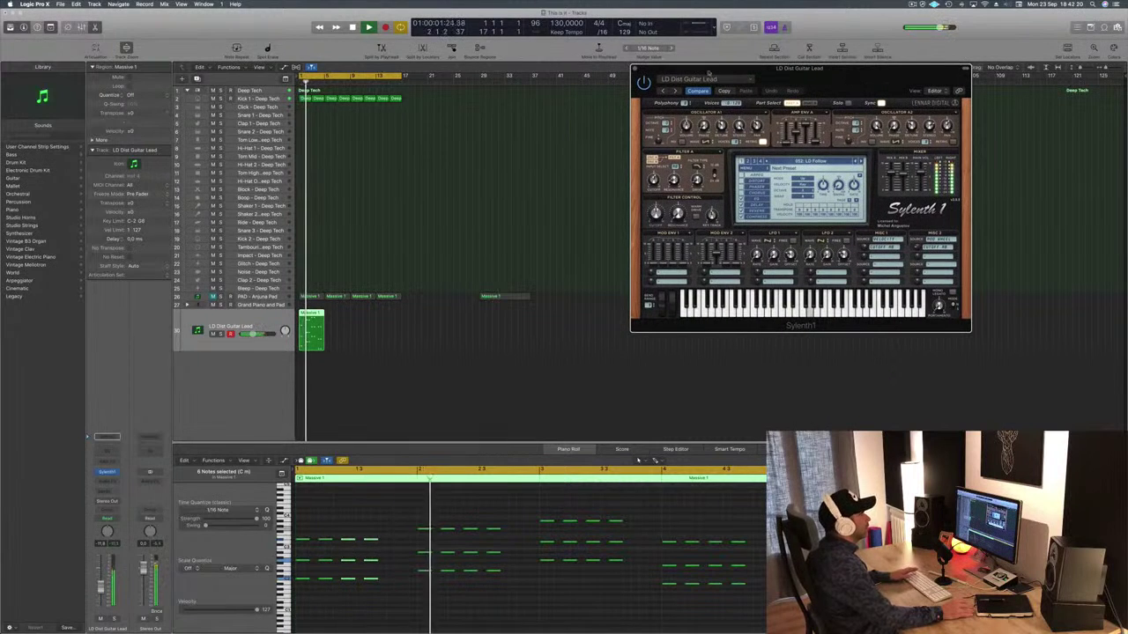
{"action": "left_click", "coordinate": [635, 69]}
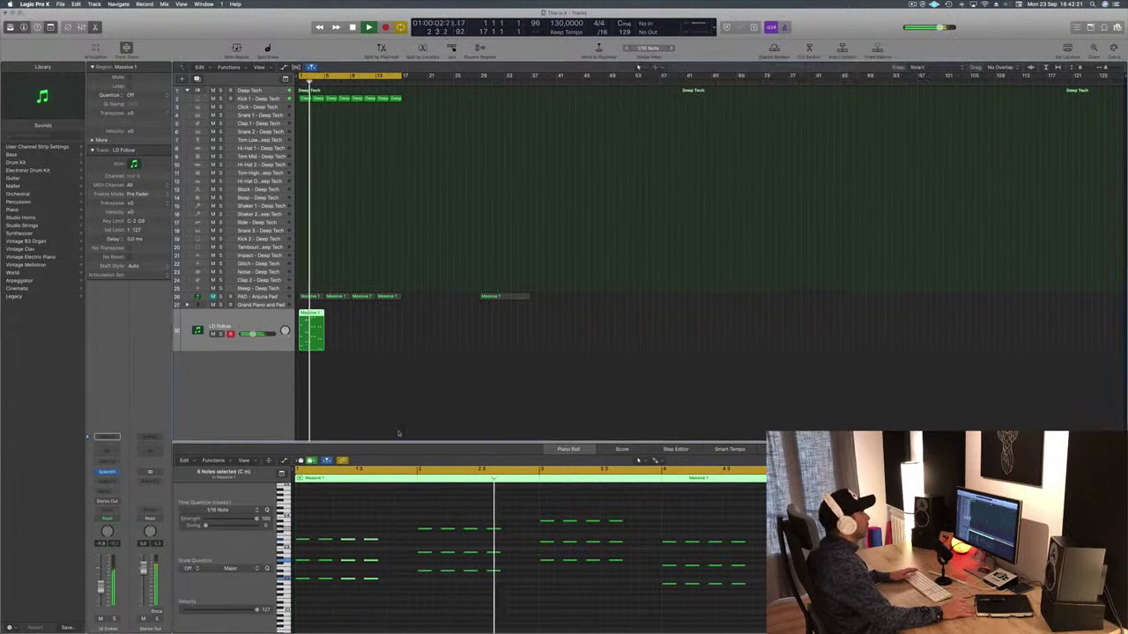
Step: Play back the lead region with the LD Follow sound from the beginning
{"action": "left_click", "coordinate": [361, 396]}
{"action": "left_click", "coordinate": [310, 328]}
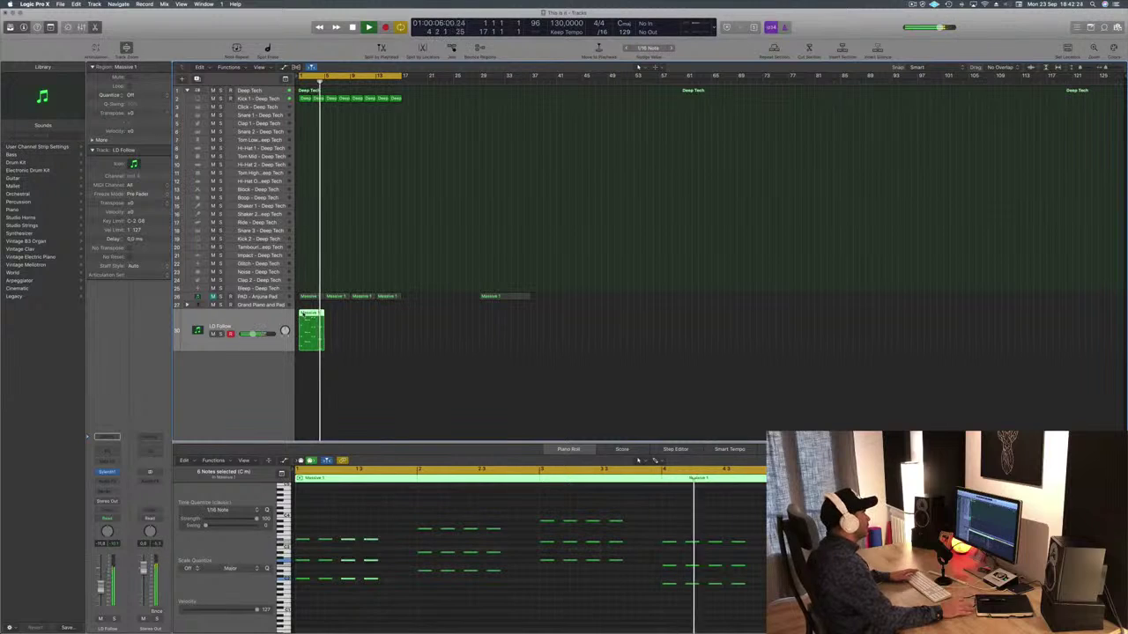
{"action": "key", "text": "space"}
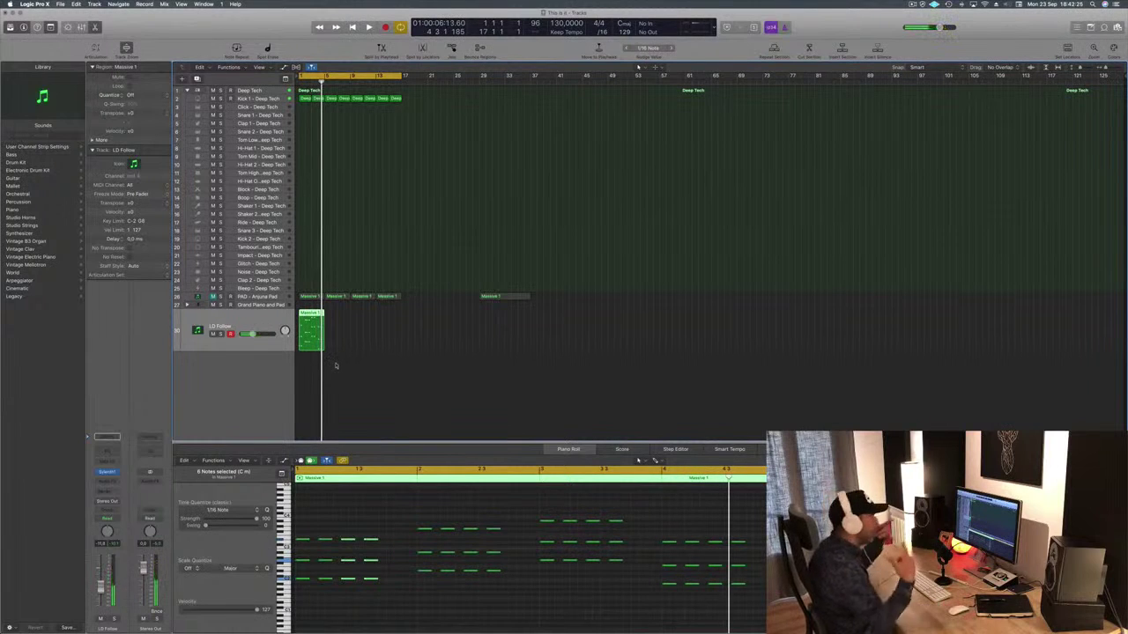
{"action": "key", "text": "space"}
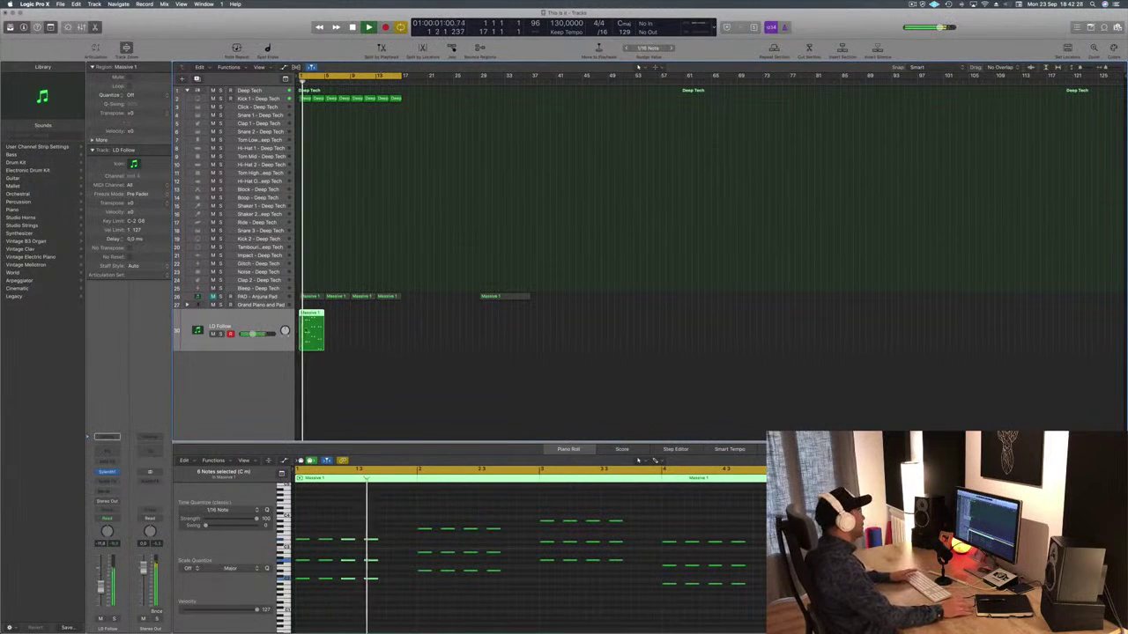
Step: Copy the first chord stab of bar 2 to the end of bar 1 as a pickup about a quarter note before bar 2
{"action": "left_click_drag", "start_coordinate": [407, 524], "coordinate": [424, 593]}
{"action": "left_click_drag", "start_coordinate": [423, 528], "coordinate": [403, 589]}
{"action": "key", "text": "space"}
{"action": "key", "text": "space"}
{"action": "left_click_drag", "start_coordinate": [400, 530], "coordinate": [393, 531]}
{"action": "key", "text": "space"}
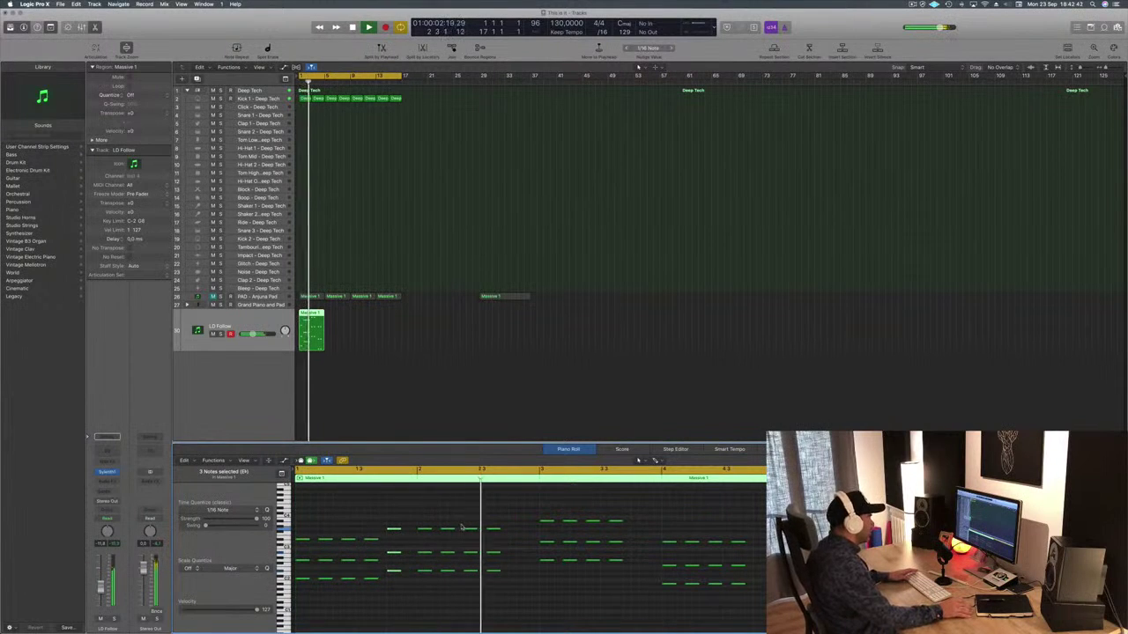
Step: Copy the first chord stabs of bars 3 and 4 to the ends of bars 2 and 3 as matching pickups
{"action": "key", "text": "space"}
{"action": "mouse_move", "coordinate": [513, 516]}
{"action": "left_mouse_down"}
{"action": "mouse_move", "coordinate": [550, 545]}
{"action": "mouse_move", "coordinate": [544, 521]}
{"action": "mouse_move", "coordinate": [516, 526]}
{"action": "left_mouse_up"}
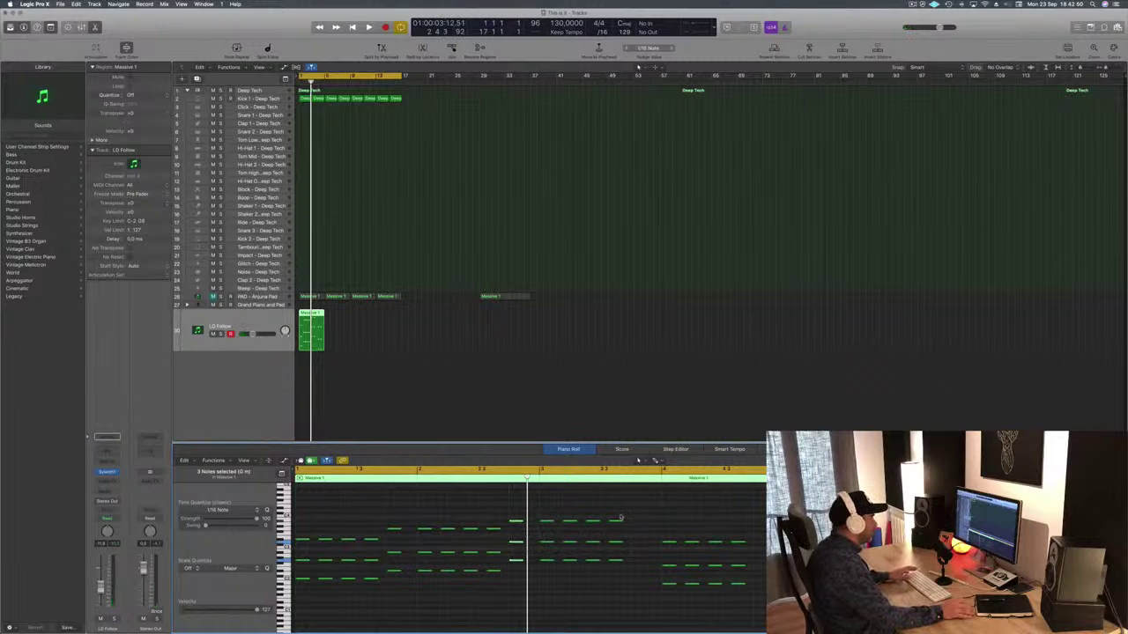
{"action": "key", "text": "space"}
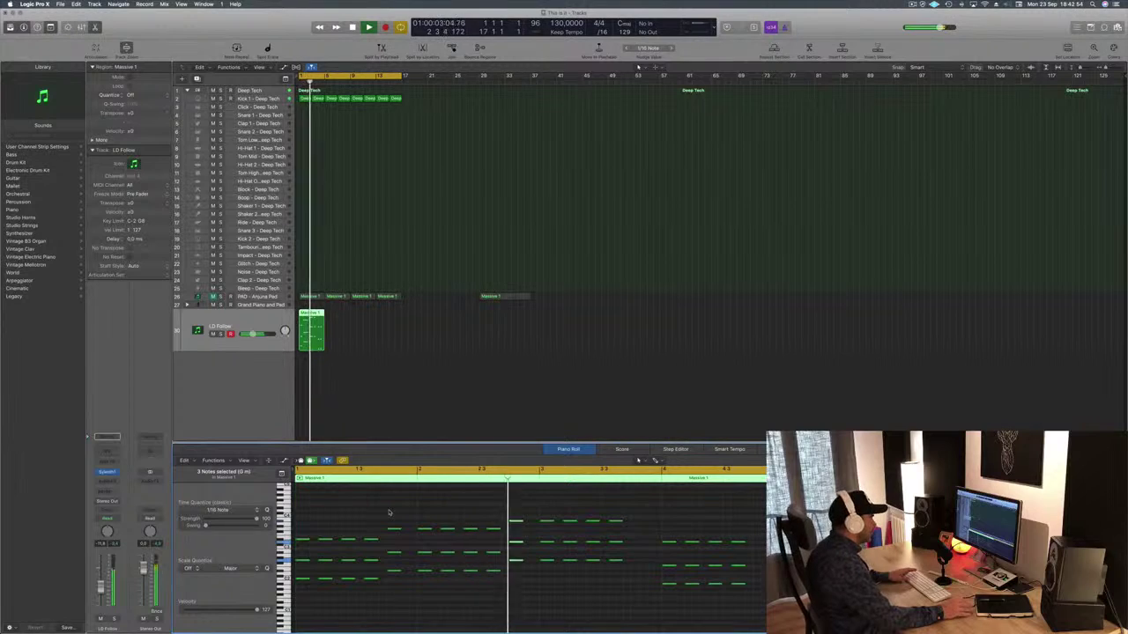
{"action": "key", "text": "space"}
{"action": "left_click_drag", "start_coordinate": [653, 532], "coordinate": [667, 598]}
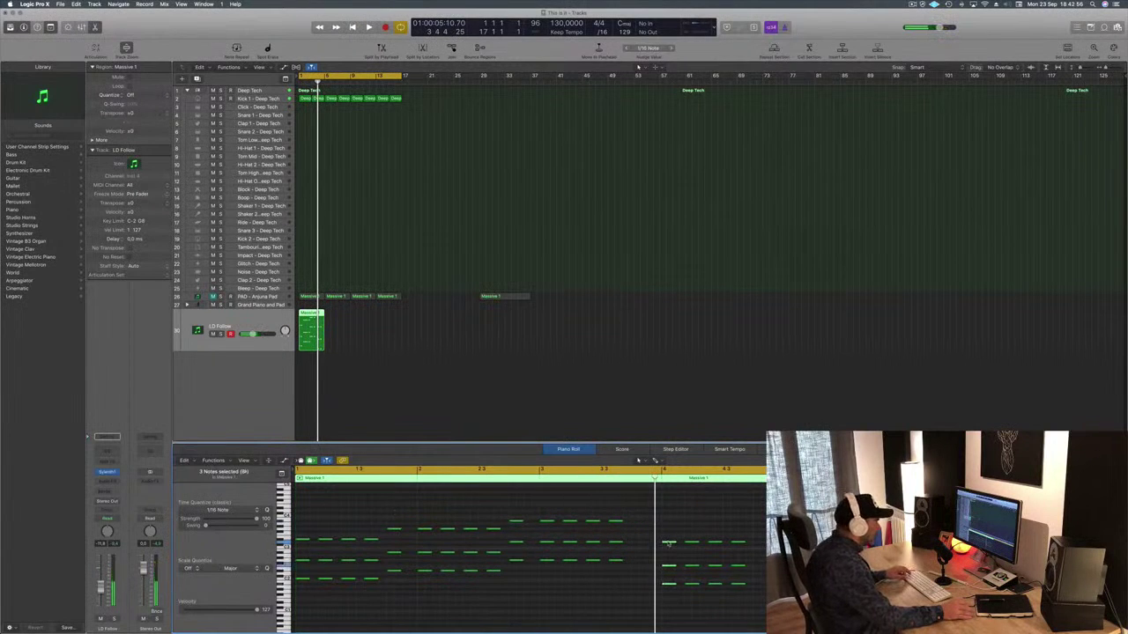
{"action": "left_click_drag", "start_coordinate": [669, 544], "coordinate": [640, 547]}
{"action": "key", "text": "space"}
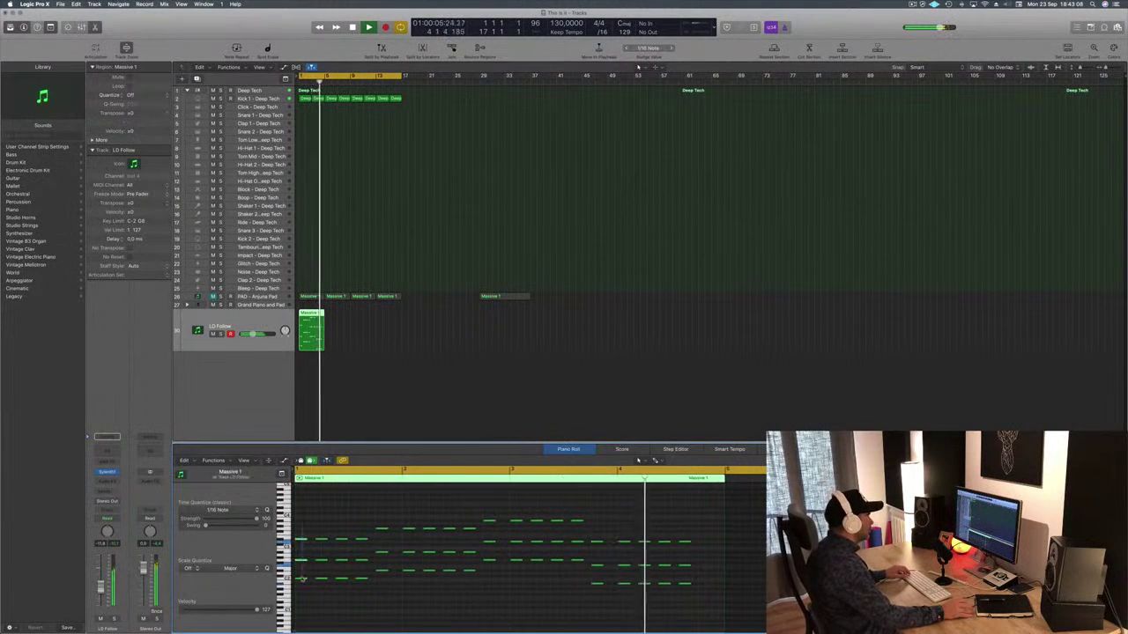
Step: Copy the first chord stab of bar 1 to the end of bar 4 and duplicate it just after
{"action": "key", "text": "space"}
{"action": "left_click_drag", "start_coordinate": [324, 544], "coordinate": [710, 546]}
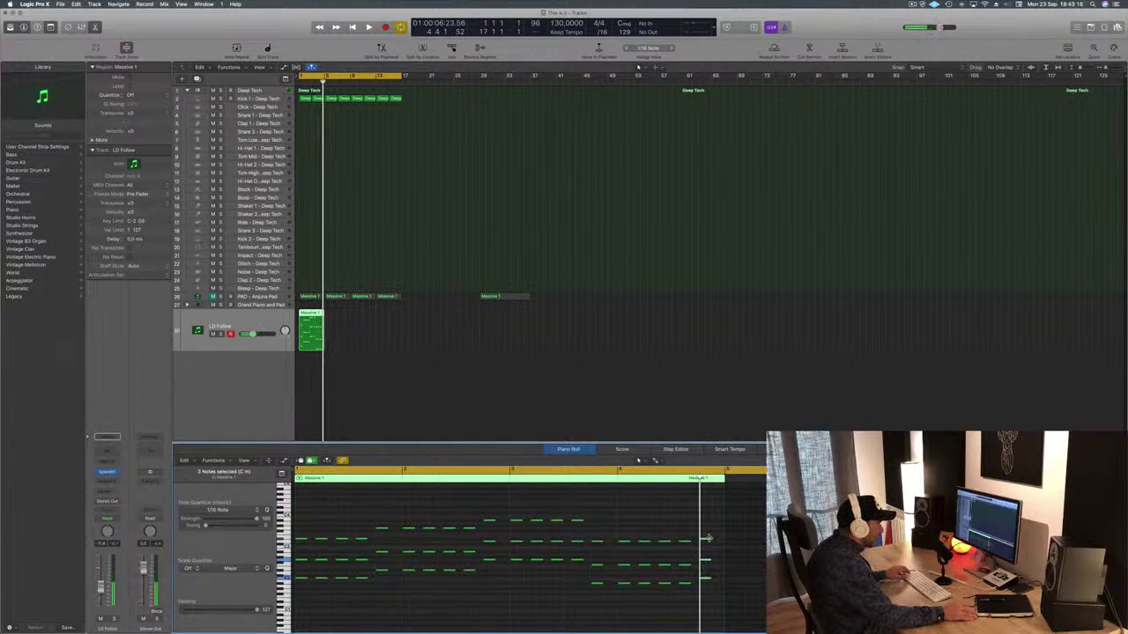
{"action": "left_click_drag", "start_coordinate": [704, 541], "coordinate": [710, 547]}
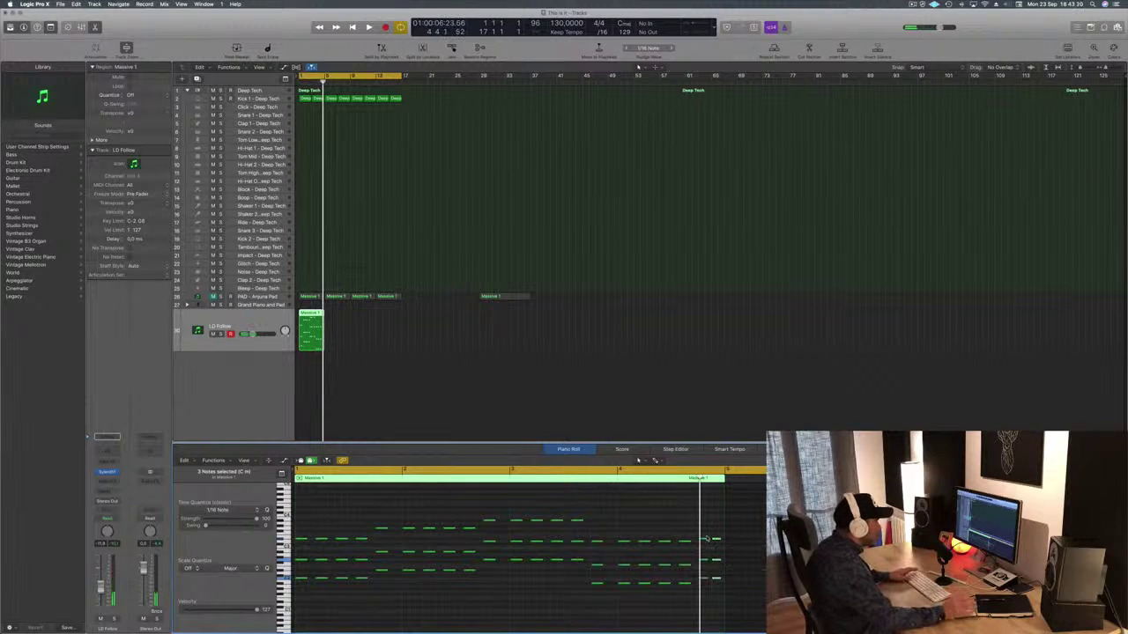
Step: Play the lead with its new pickups and copy its four-bar region three times to fill bars 1 to 16
{"action": "key", "text": "space"}
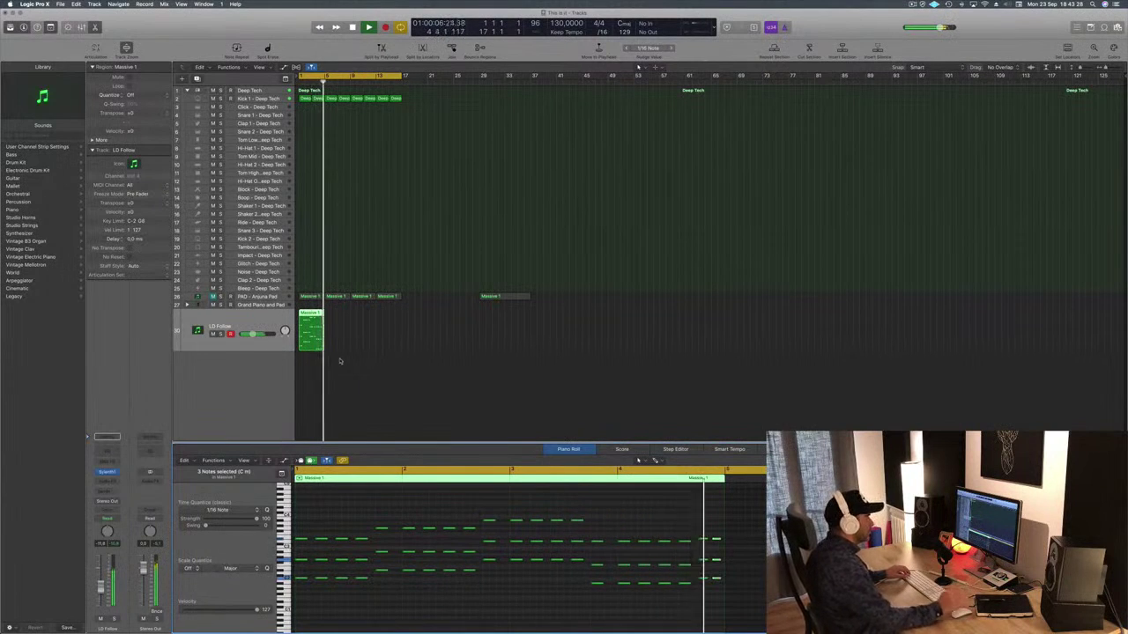
{"action": "key", "text": "space"}
{"action": "left_click_drag", "start_coordinate": [311, 318], "coordinate": [341, 319]}
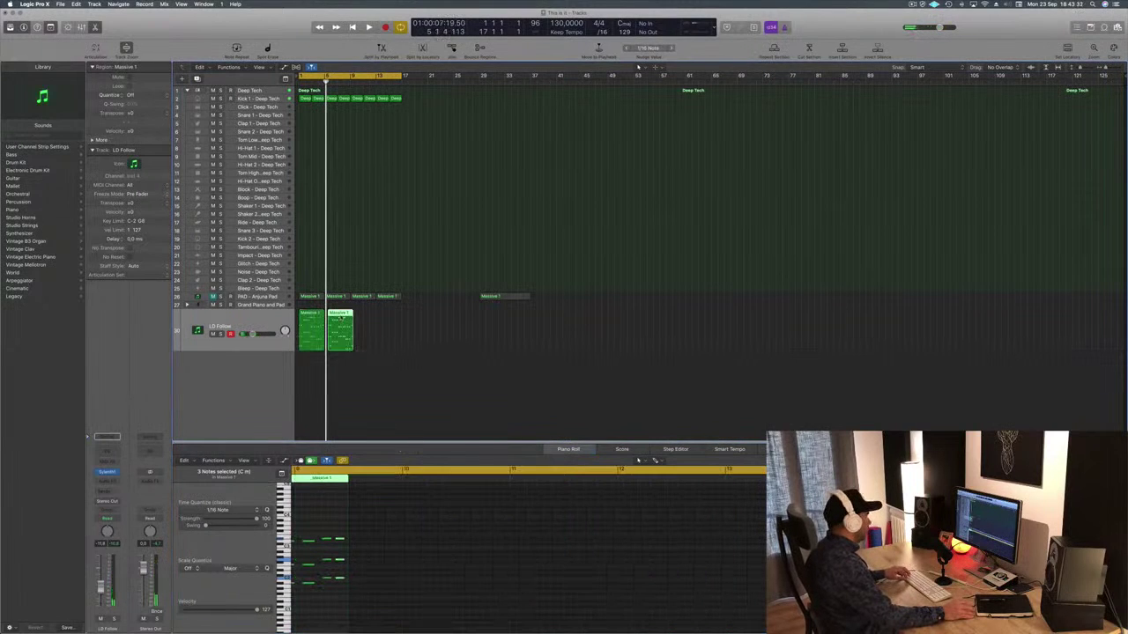
{"action": "key", "text": "super+Right"}
{"action": "key", "text": "super+Right"}
{"action": "key", "text": "super+Right"}
{"action": "key", "text": "super+Right"}
{"action": "mouse_move", "coordinate": [365, 313]}
{"action": "left_mouse_down"}
{"action": "mouse_move", "coordinate": [308, 331]}
{"action": "mouse_move", "coordinate": [385, 317]}
{"action": "left_mouse_up"}
{"action": "key", "text": "super+Left"}
Step: Play back the repeated lead regions from the beginning
{"action": "key", "text": "space"}
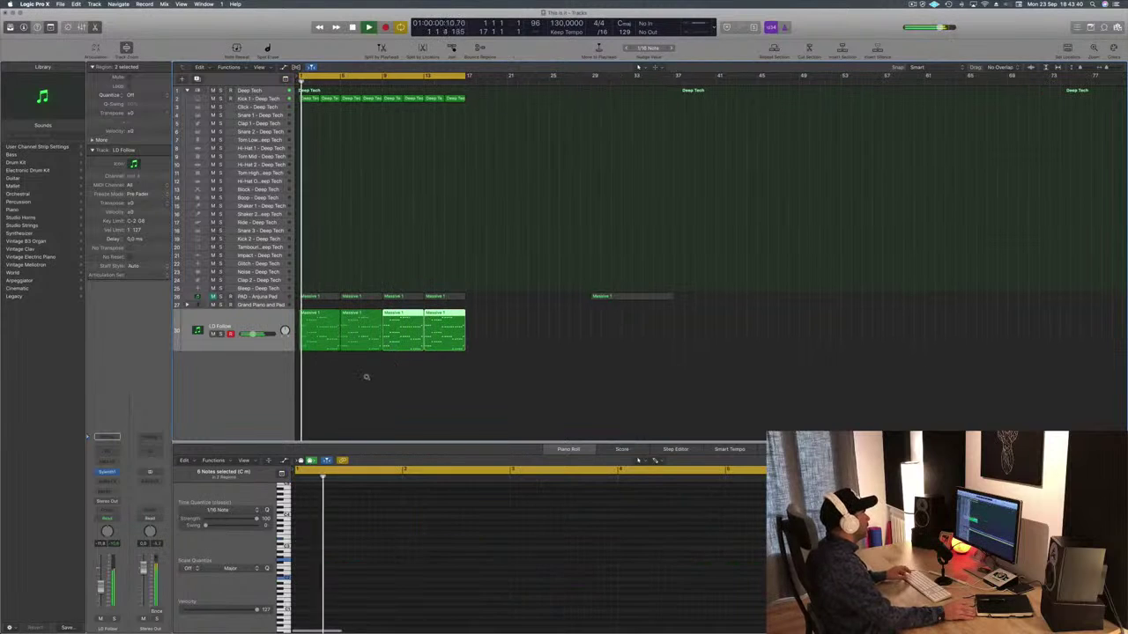
{"action": "left_click", "coordinate": [216, 327]}
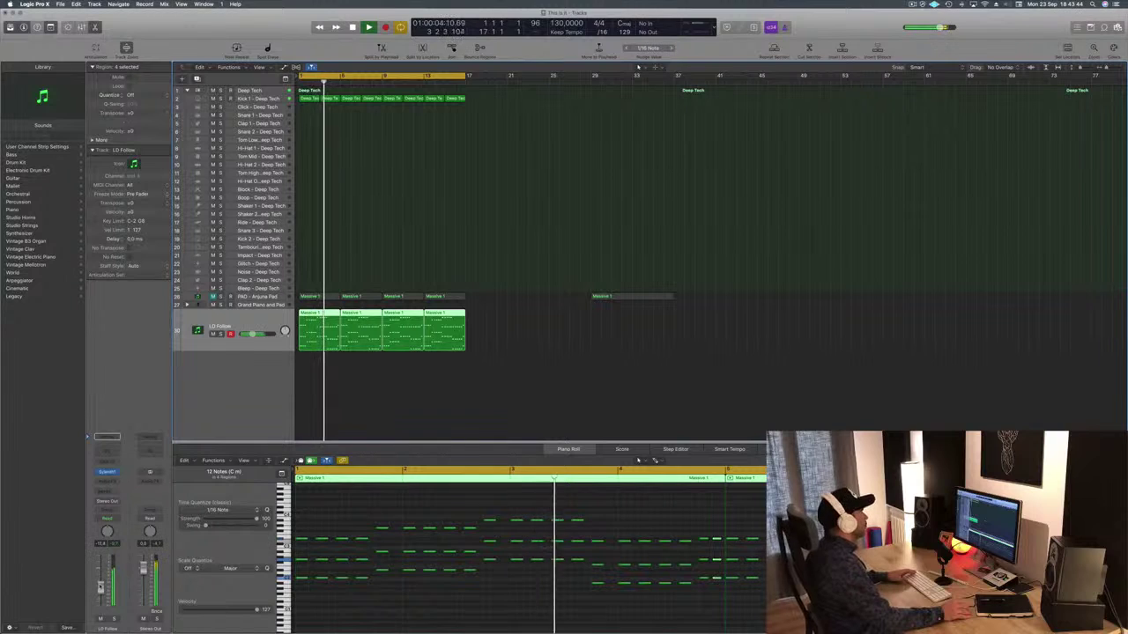
{"action": "left_click", "coordinate": [360, 406]}
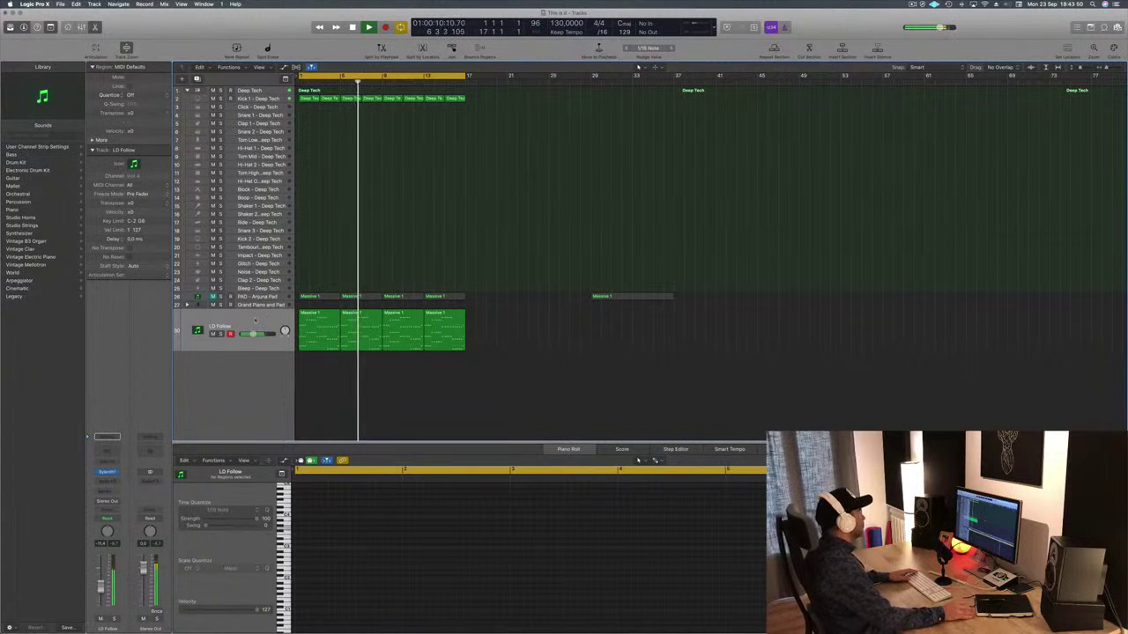
{"action": "left_click", "coordinate": [267, 323]}
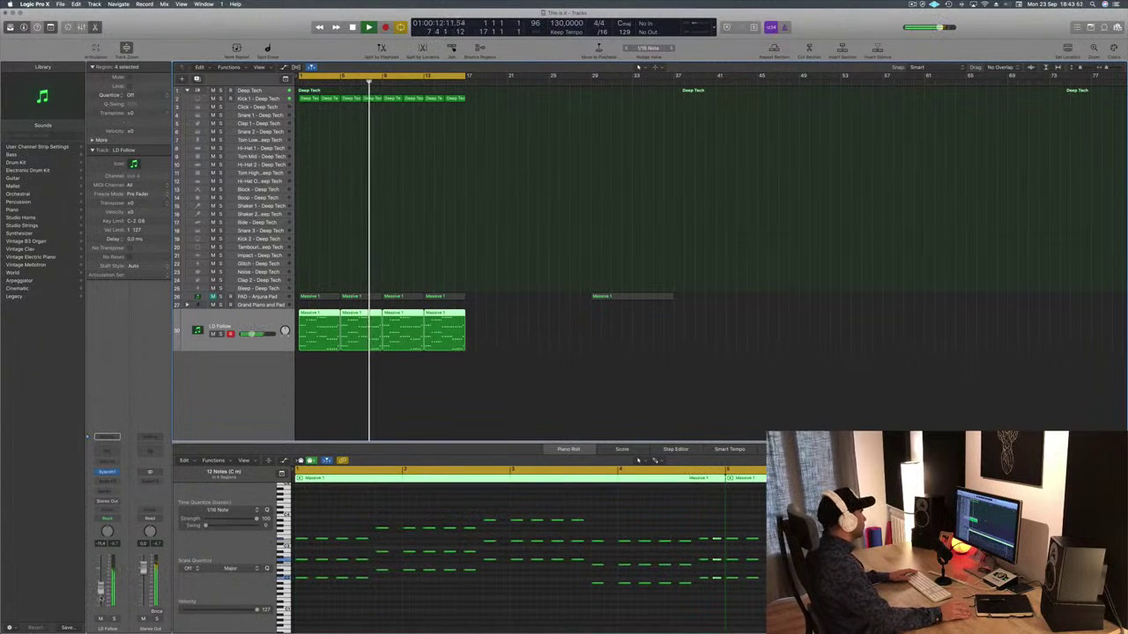
Step: Restart playback from the beginning and unmute the Anjuna Pad track
{"action": "key", "text": "space"}
{"action": "key", "text": "space"}
{"action": "left_click", "coordinate": [212, 297]}
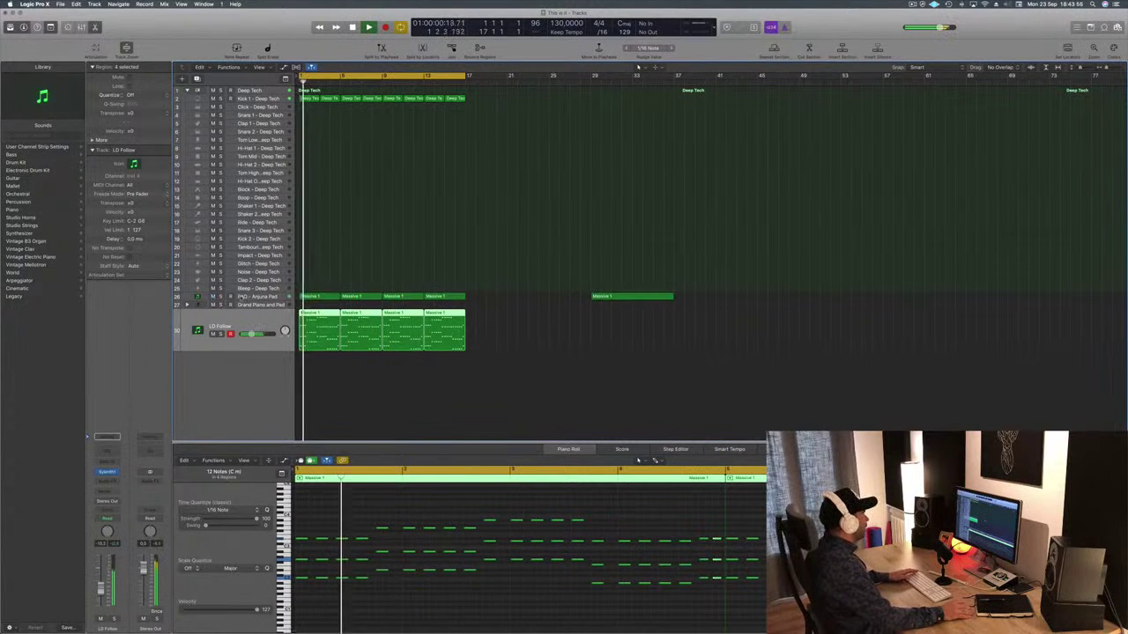
Step: Add a Channel EQ to the Anjuna Pad track, enable its low-cut filter and raise the cutoff frequency
{"action": "left_click", "coordinate": [254, 297]}
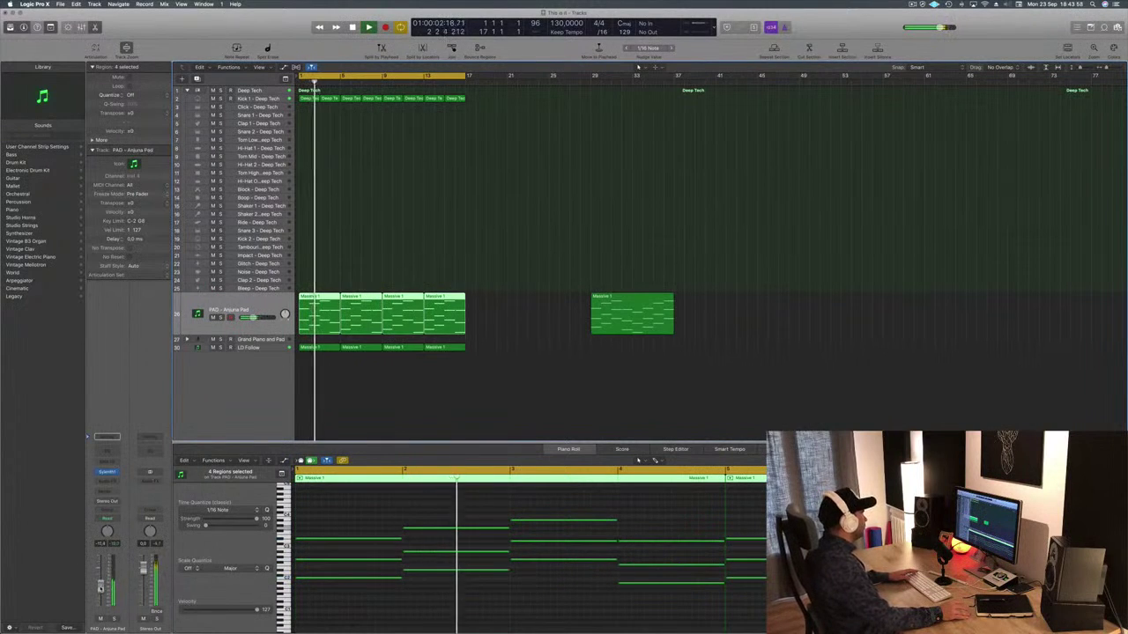
{"action": "left_click", "coordinate": [106, 438]}
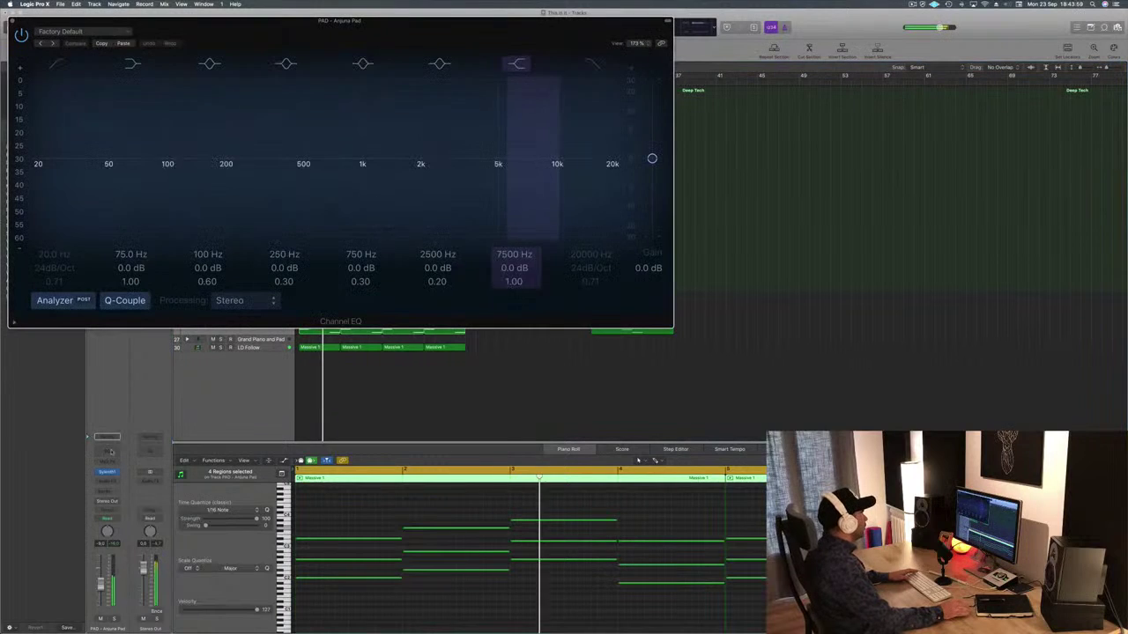
{"action": "left_click", "coordinate": [53, 65]}
{"action": "left_click_drag", "start_coordinate": [33, 177], "coordinate": [175, 178]}
{"action": "left_click_drag", "start_coordinate": [336, 159], "coordinate": [376, 156]}
{"action": "left_click_drag", "start_coordinate": [174, 177], "coordinate": [193, 178]}
{"action": "left_click", "coordinate": [12, 21]}
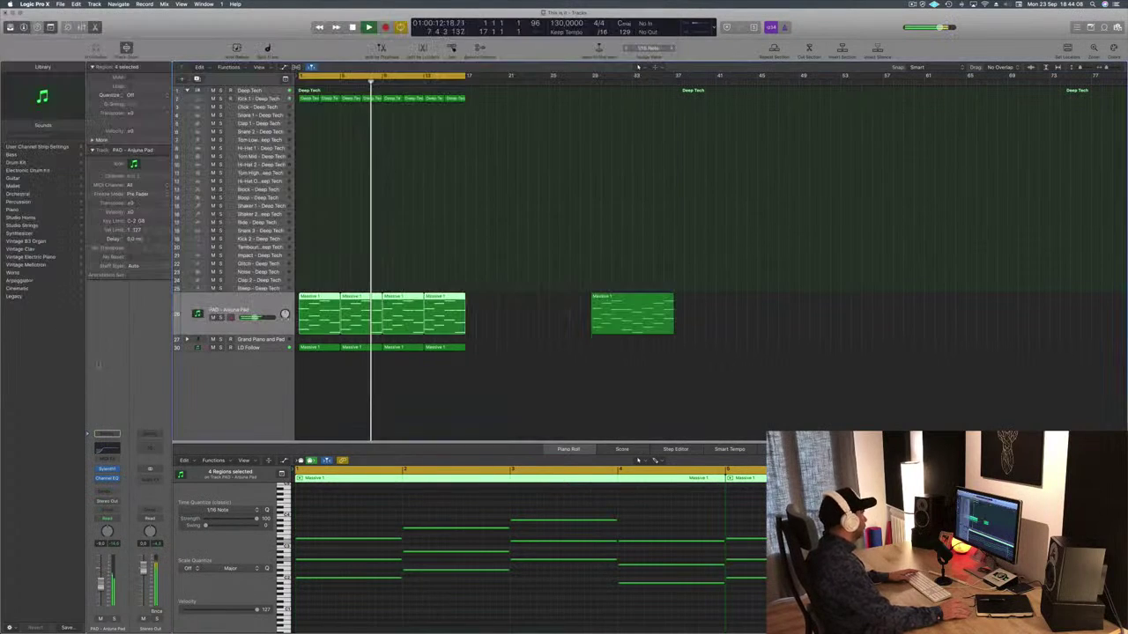
Step: Look over the Anjuna Pad's Sylenth1 settings, close the instrument and replay the track from the beginning
{"action": "left_click", "coordinate": [107, 469]}
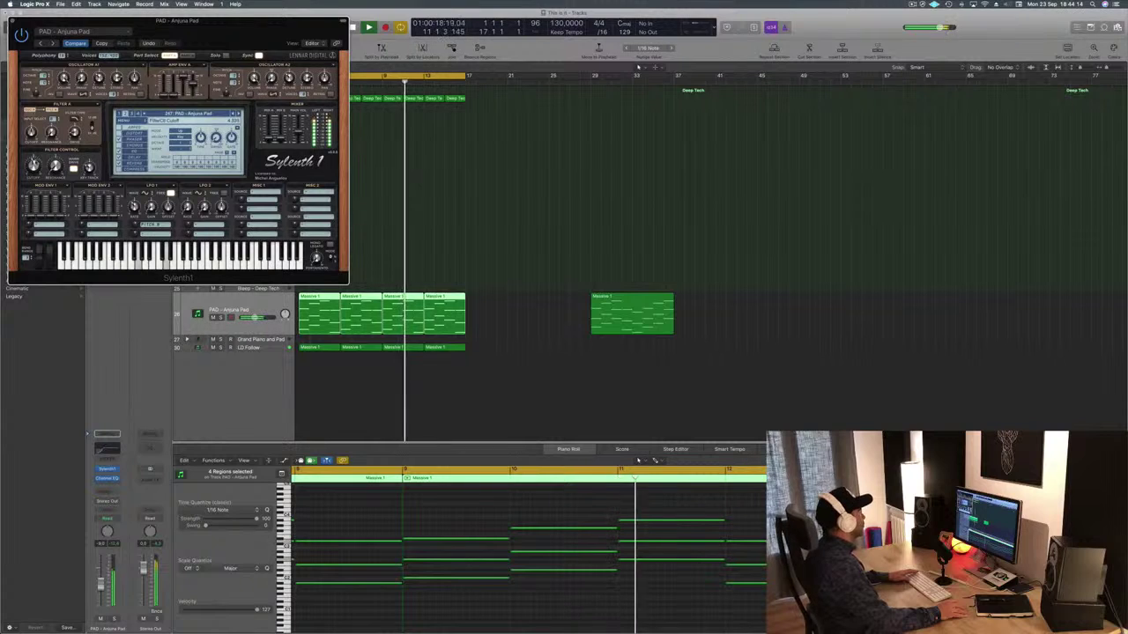
{"action": "left_click_drag", "start_coordinate": [188, 24], "coordinate": [709, 162]}
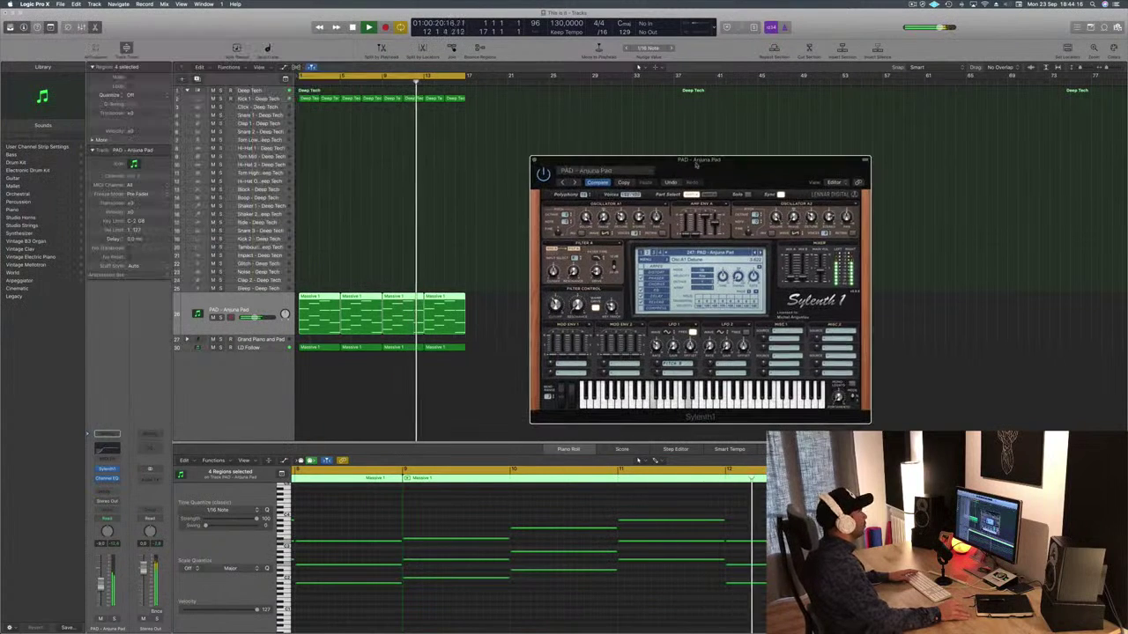
{"action": "left_click", "coordinate": [534, 160]}
{"action": "key", "text": "space"}
{"action": "key", "text": "space"}
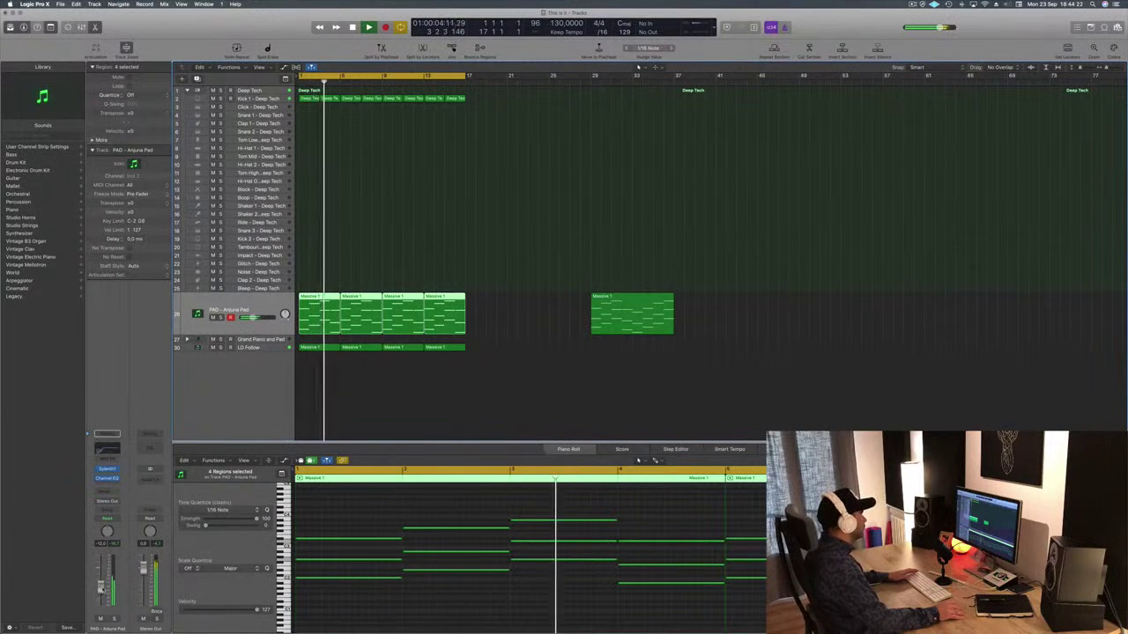
{"action": "key", "text": "space"}
Step: Return to the LD Follow track and play the lead together with the pad from the beginning
{"action": "left_click", "coordinate": [254, 347]}
{"action": "key", "text": "Return"}
{"action": "key", "text": "space"}
{"action": "scroll", "coordinate": [219, 359], "scroll_direction": "up", "scroll_amount": 1}
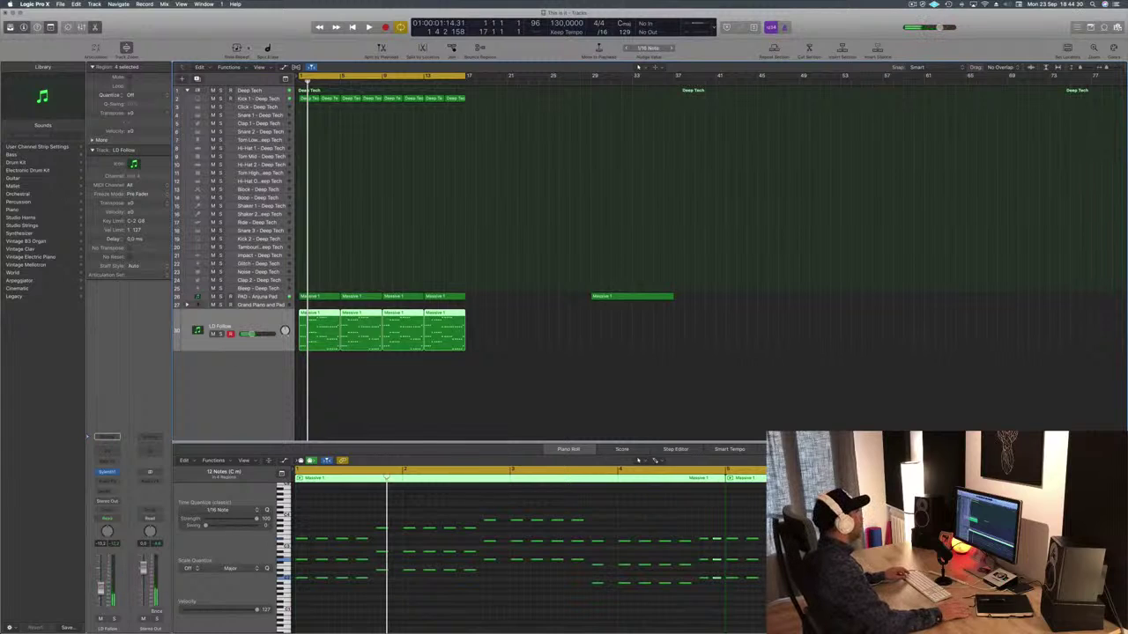
Step: Duplicate the LD Follow track and copy the first lead region onto the new track
{"action": "left_click", "coordinate": [348, 373]}
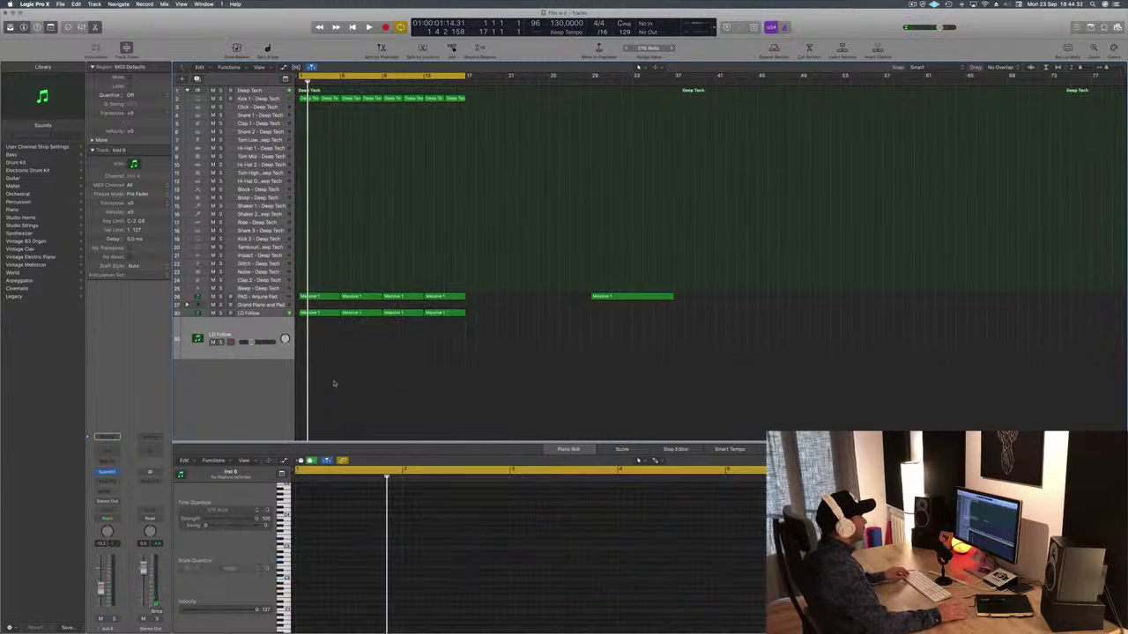
{"action": "left_click", "coordinate": [322, 314]}
{"action": "left_click_drag", "start_coordinate": [321, 315], "coordinate": [322, 340]}
{"action": "key", "text": "super+Left"}
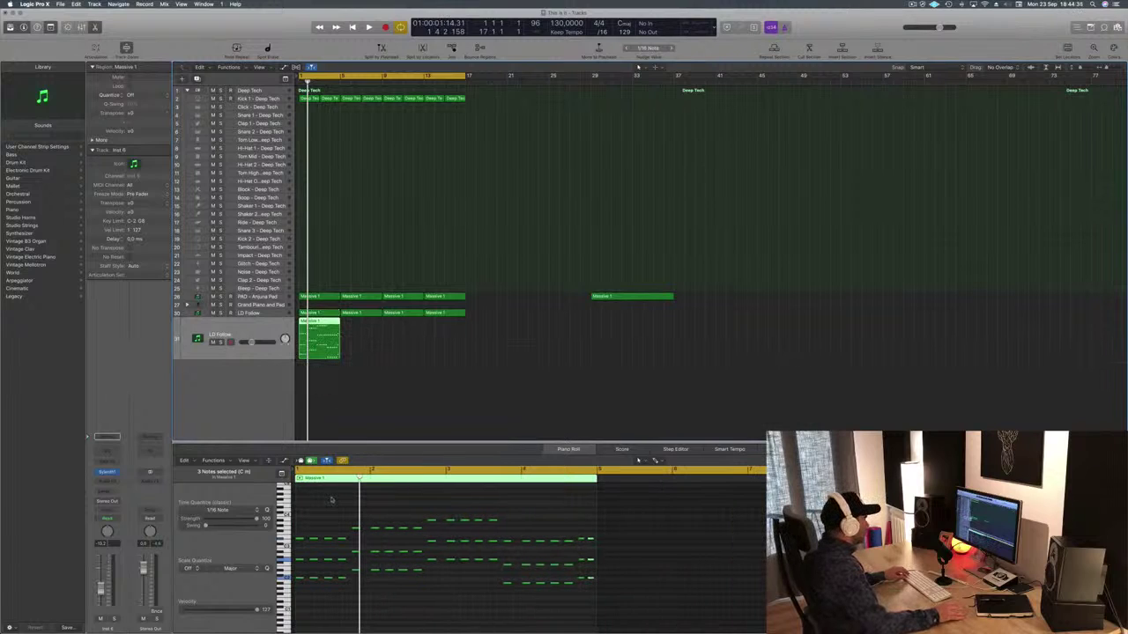
Step: Delete the upper chord notes in the copied region, keeping each stab's lowest note, and transpose the remaining notes down an octave
{"action": "left_click_drag", "start_coordinate": [320, 500], "coordinate": [583, 555]}
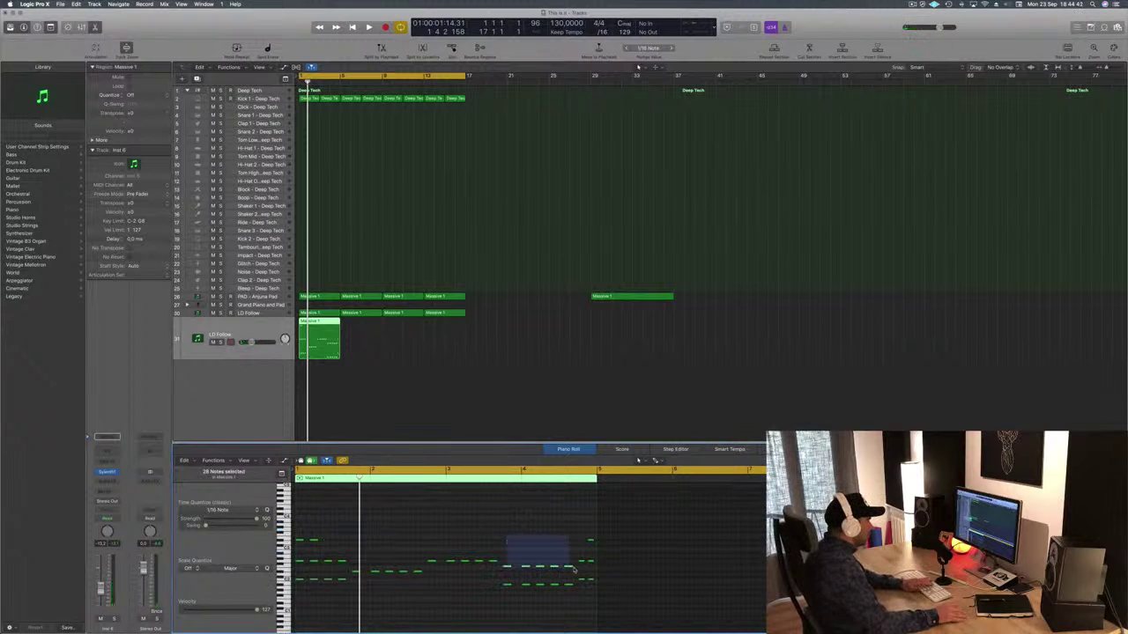
{"action": "left_click_drag", "start_coordinate": [601, 571], "coordinate": [602, 570]}
{"action": "key", "text": "Delete"}
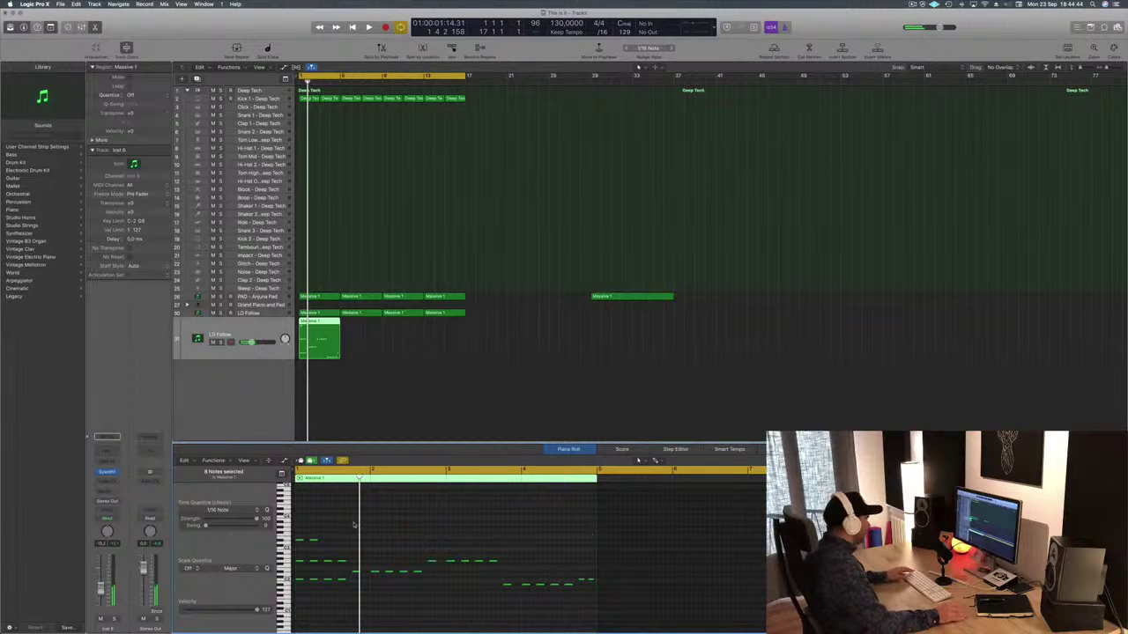
{"action": "left_click_drag", "start_coordinate": [296, 568], "coordinate": [298, 564]}
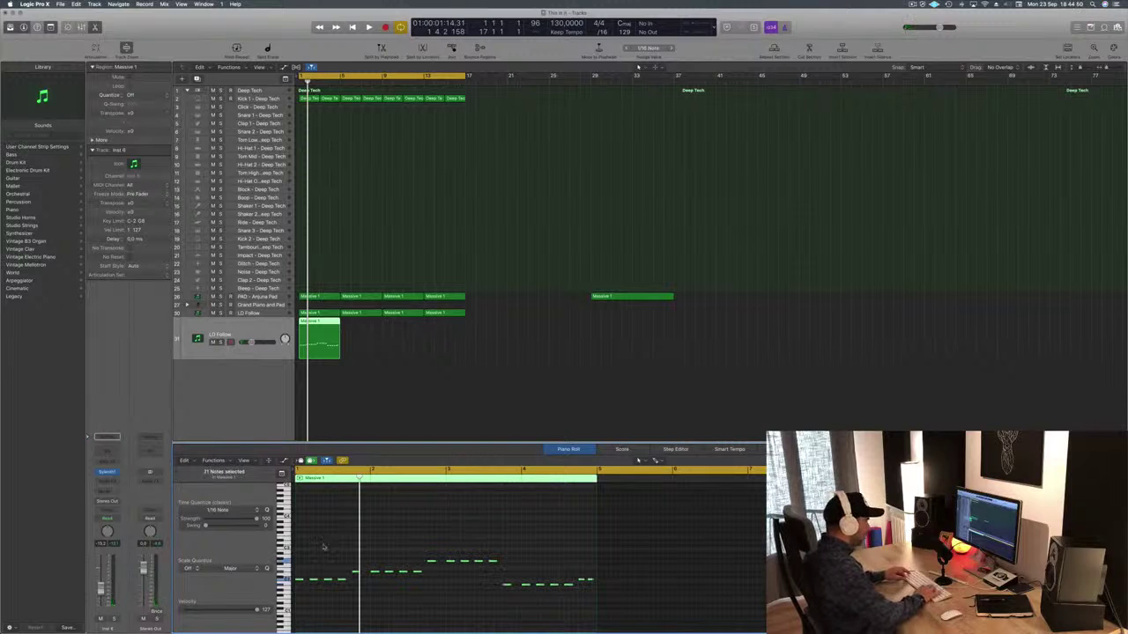
Step: Play the single-note line with the other tracks and copy its region three times to fill bars 1 to 16
{"action": "key", "text": "space"}
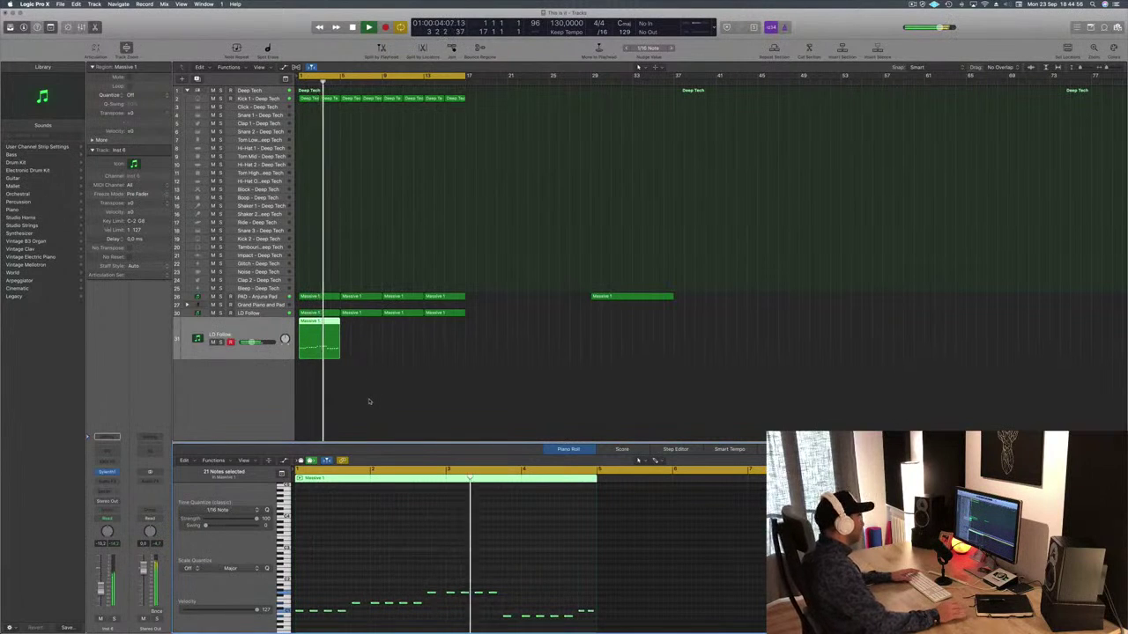
{"action": "key", "text": "space"}
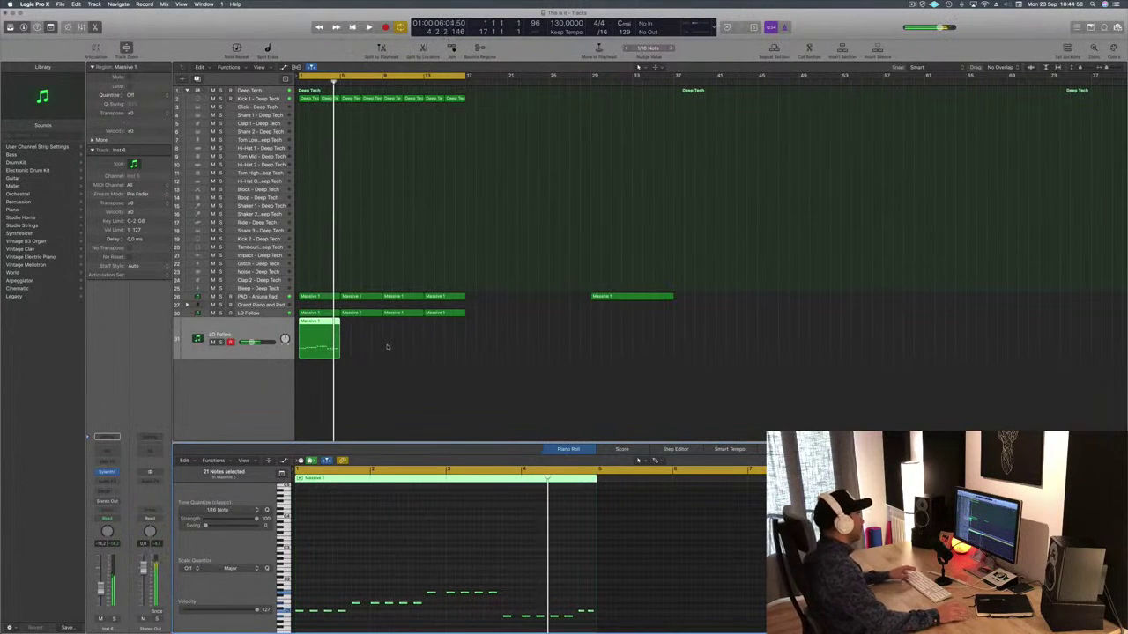
{"action": "left_click_drag", "start_coordinate": [313, 326], "coordinate": [417, 329]}
{"action": "left_click", "coordinate": [326, 329], "text": "shift"}
Step: Play the chord stabs and the low single-note layer together from the beginning
{"action": "key", "text": "Return"}
{"action": "key", "text": "space"}
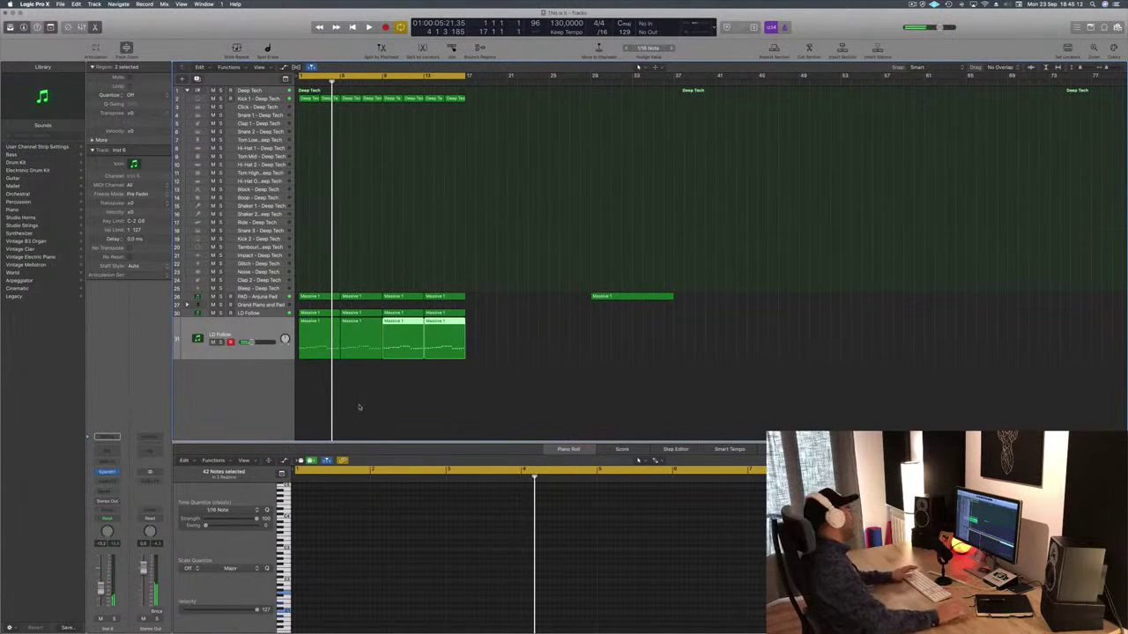
{"action": "left_click", "coordinate": [358, 407]}
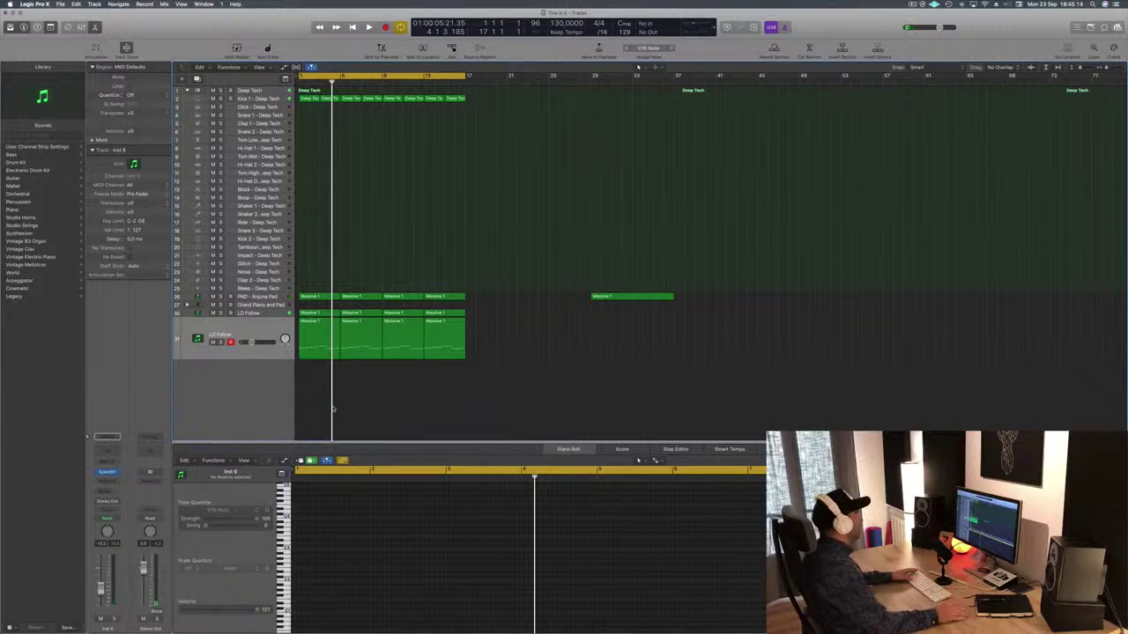
{"action": "key", "text": "space"}
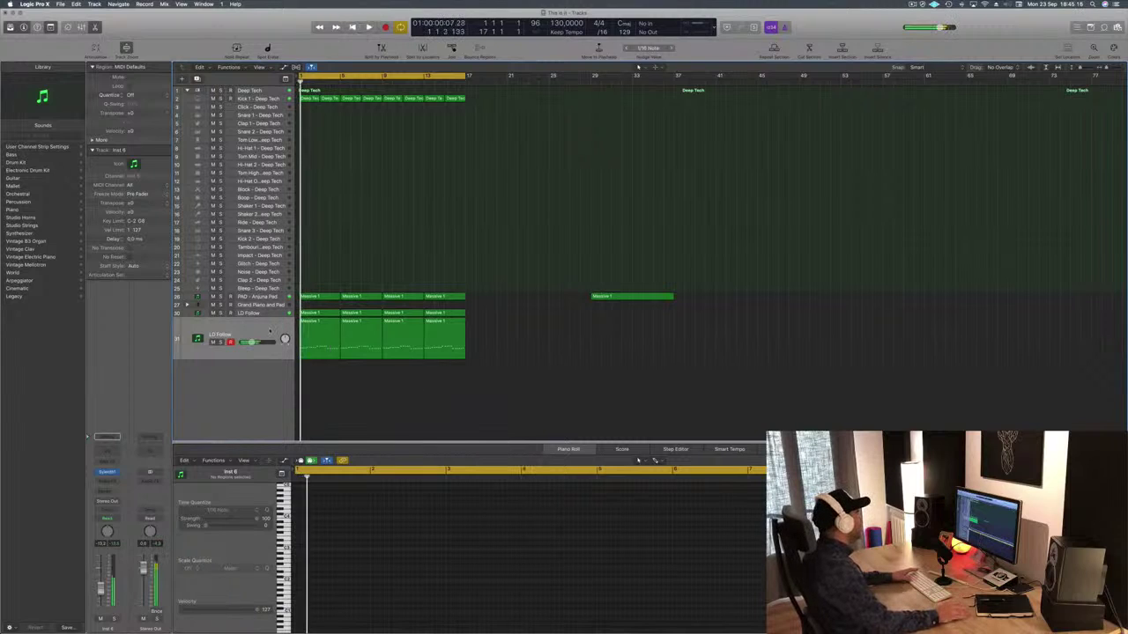
Step: Solo both LD Follow tracks to hear the two layers alone, turn the solos off and restart playback
{"action": "key", "text": "s"}
{"action": "left_click", "coordinate": [220, 342]}
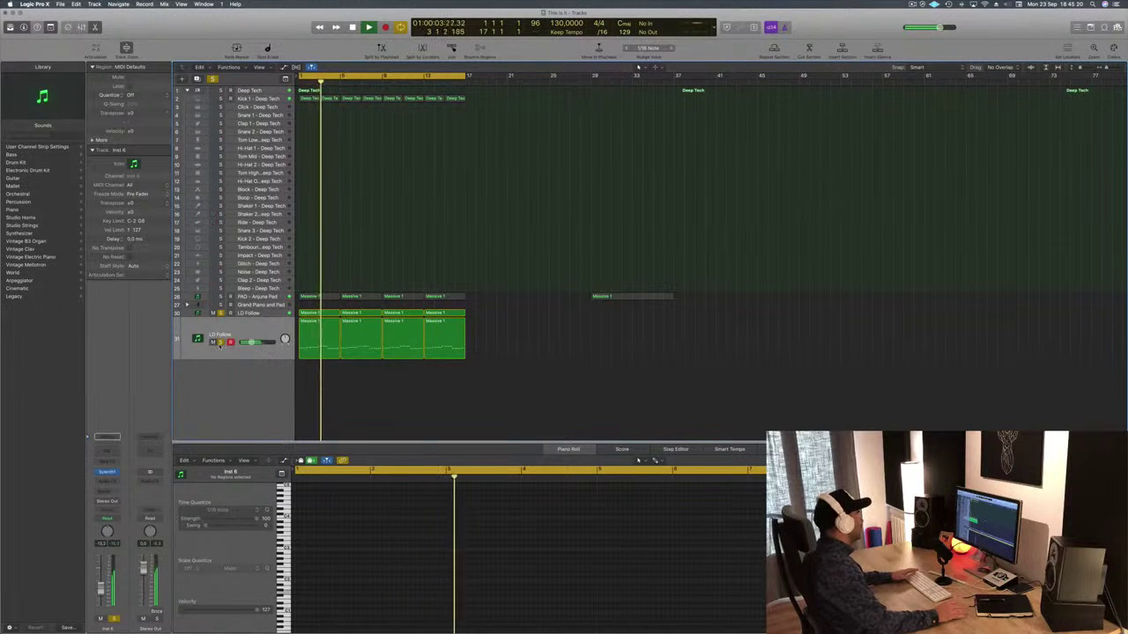
{"action": "left_click", "coordinate": [220, 341]}
{"action": "left_click", "coordinate": [221, 313]}
{"action": "key", "text": "Return"}
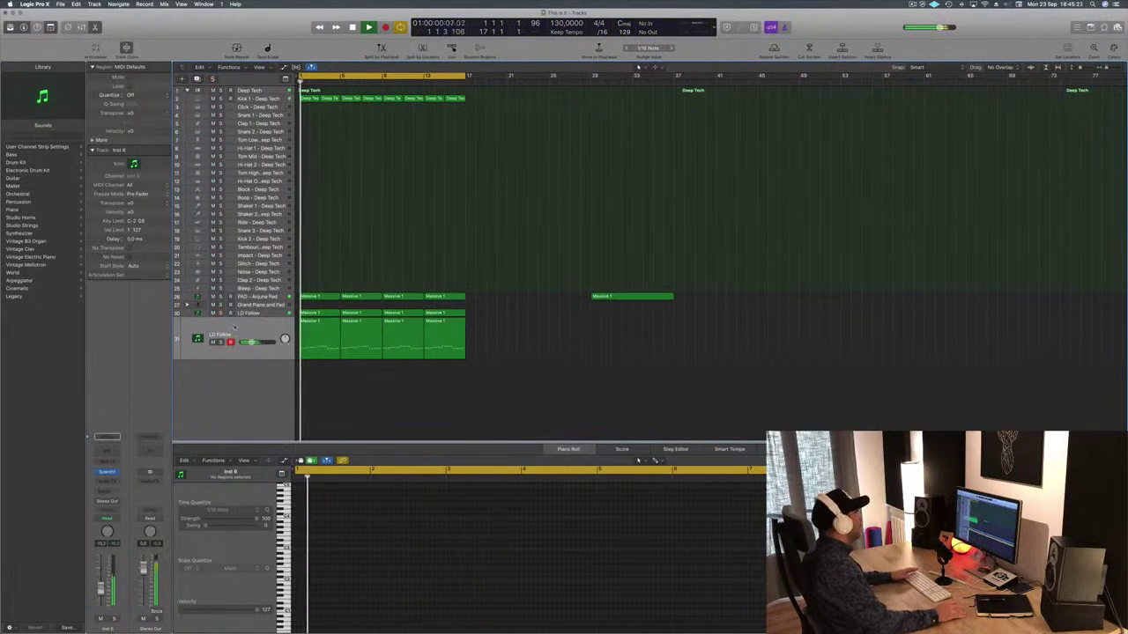
Step: Duplicate the LD Follow track again and copy the four single-note regions onto the new track
{"action": "left_click", "coordinate": [235, 329]}
{"action": "double_click", "coordinate": [385, 367]}
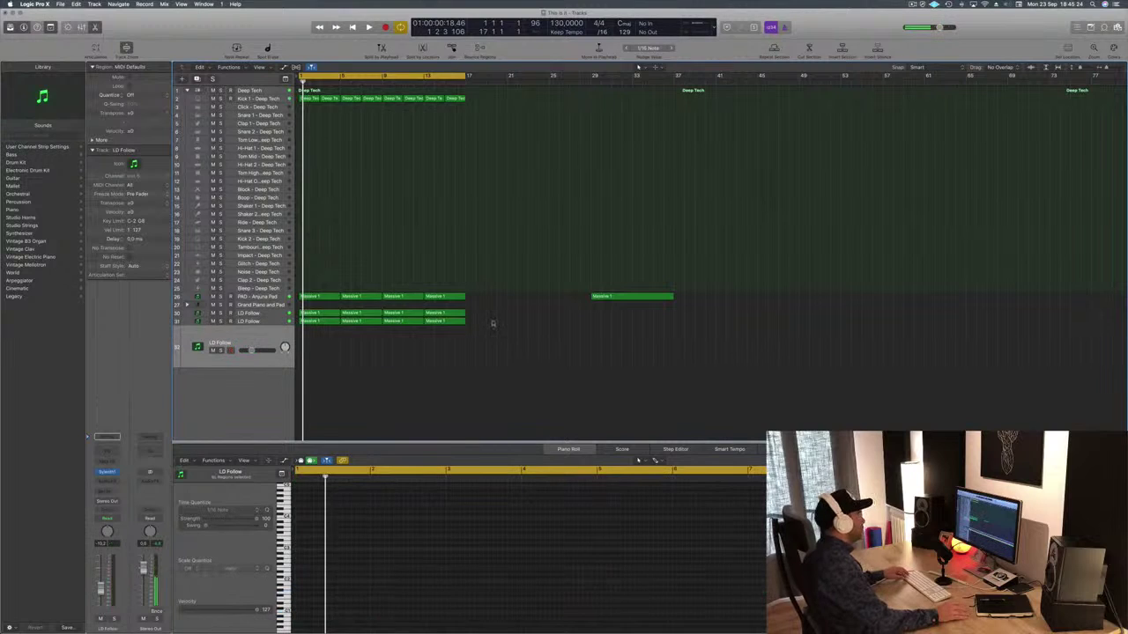
{"action": "left_click_drag", "start_coordinate": [315, 327], "coordinate": [315, 345]}
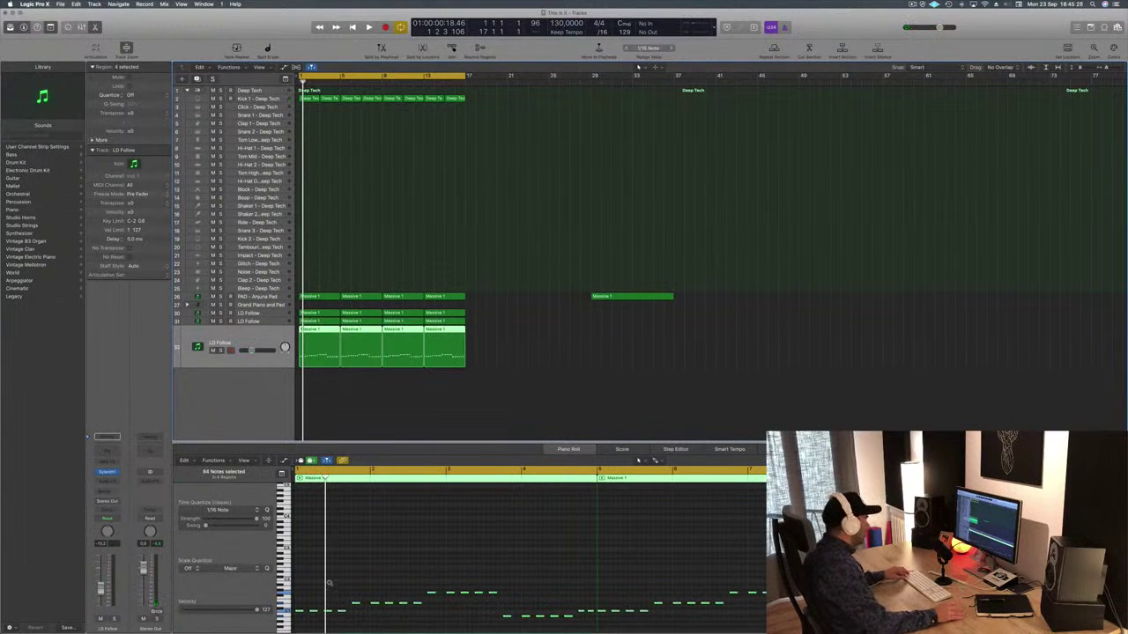
Step: Shift all notes in the newly copied regions about an eighth note later and play back the offset line
{"action": "left_click", "coordinate": [380, 581]}
{"action": "scroll", "coordinate": [319, 599], "scroll_direction": "left", "scroll_amount": 2}
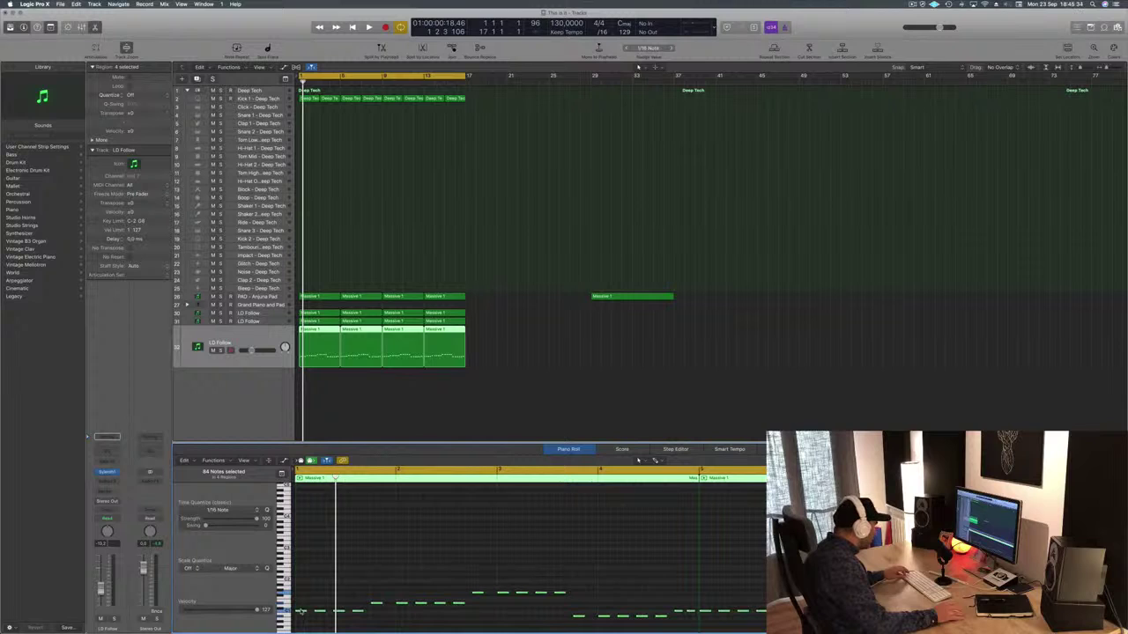
{"action": "left_click_drag", "start_coordinate": [299, 612], "coordinate": [314, 614]}
{"action": "key", "text": "space"}
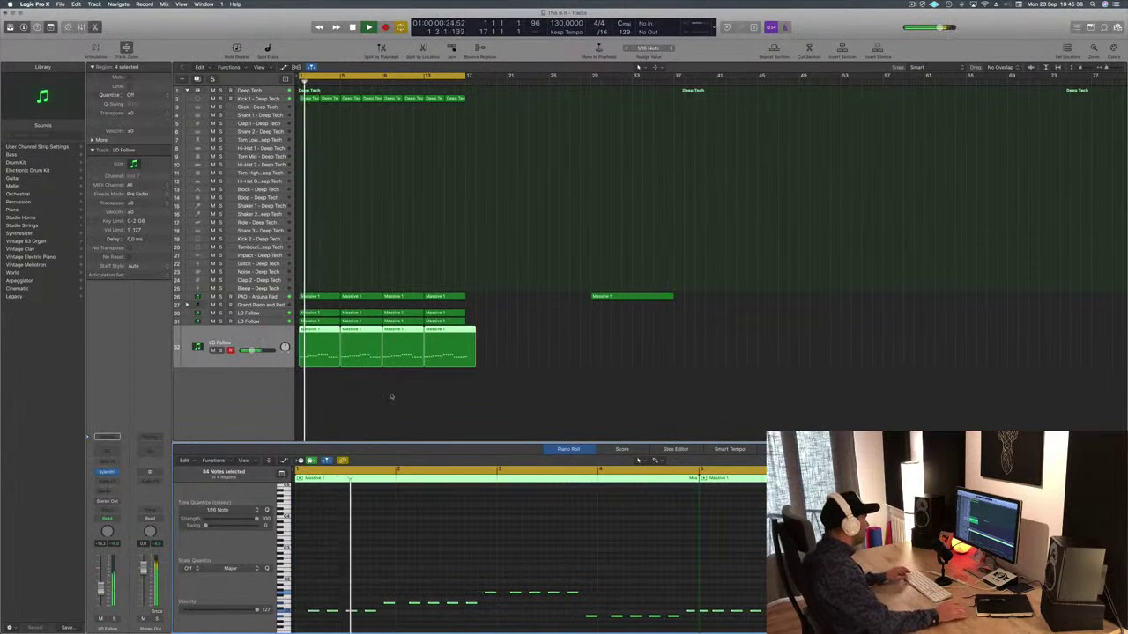
Step: Split the newest track's last region at bar 17 and delete the part extending past the cycle end
{"action": "scroll", "coordinate": [364, 381], "scroll_direction": "left", "scroll_amount": 3}
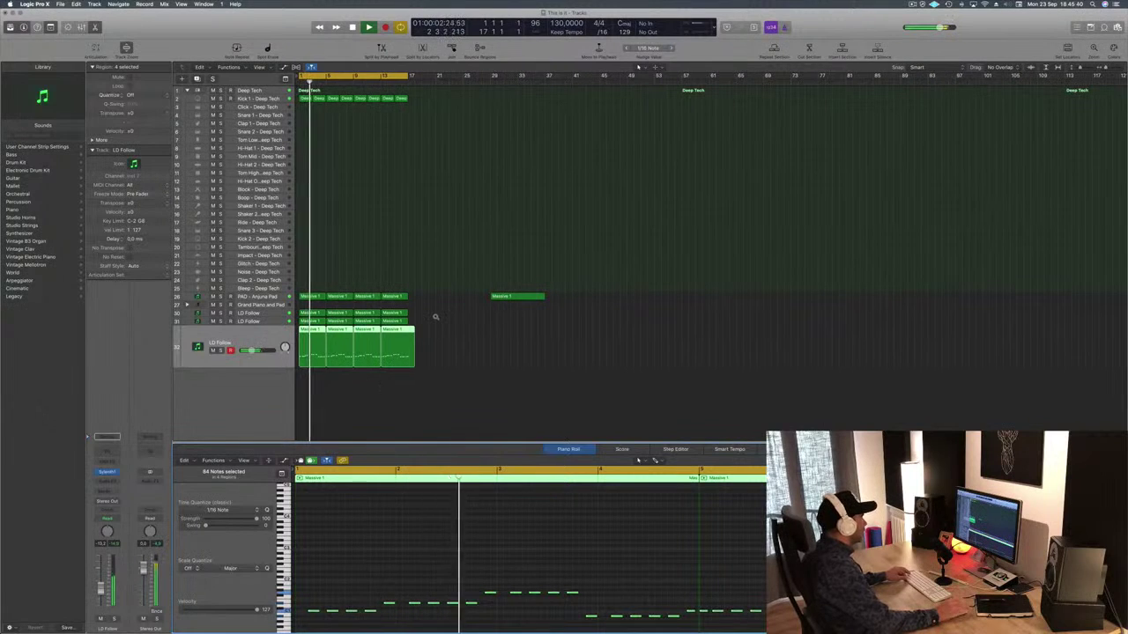
{"action": "left_click", "coordinate": [413, 333]}
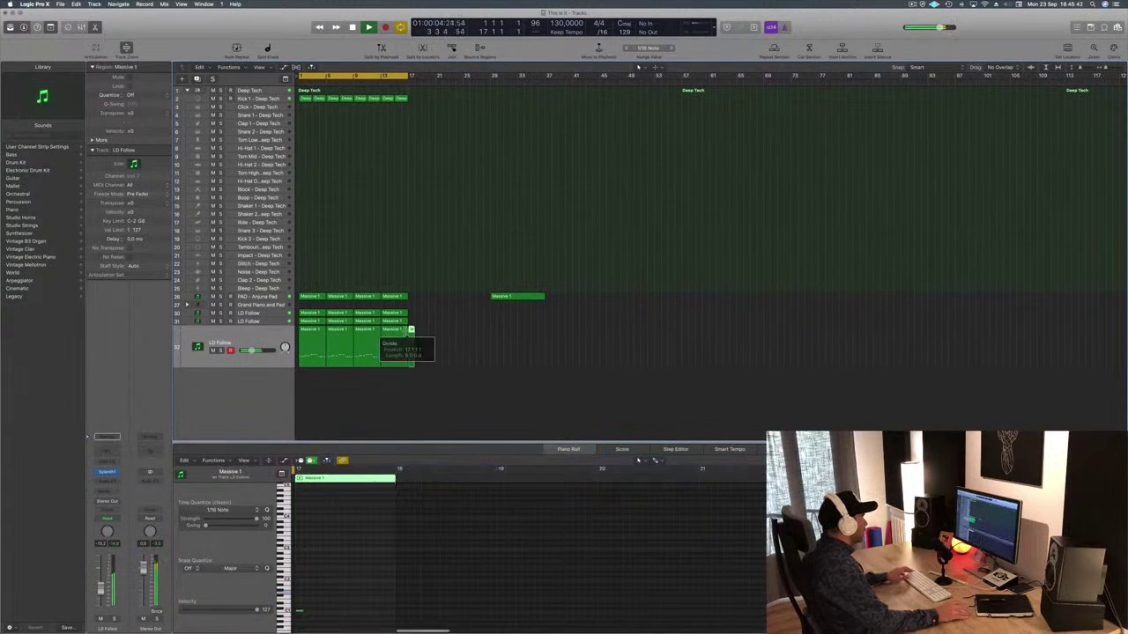
{"action": "left_click", "coordinate": [414, 339]}
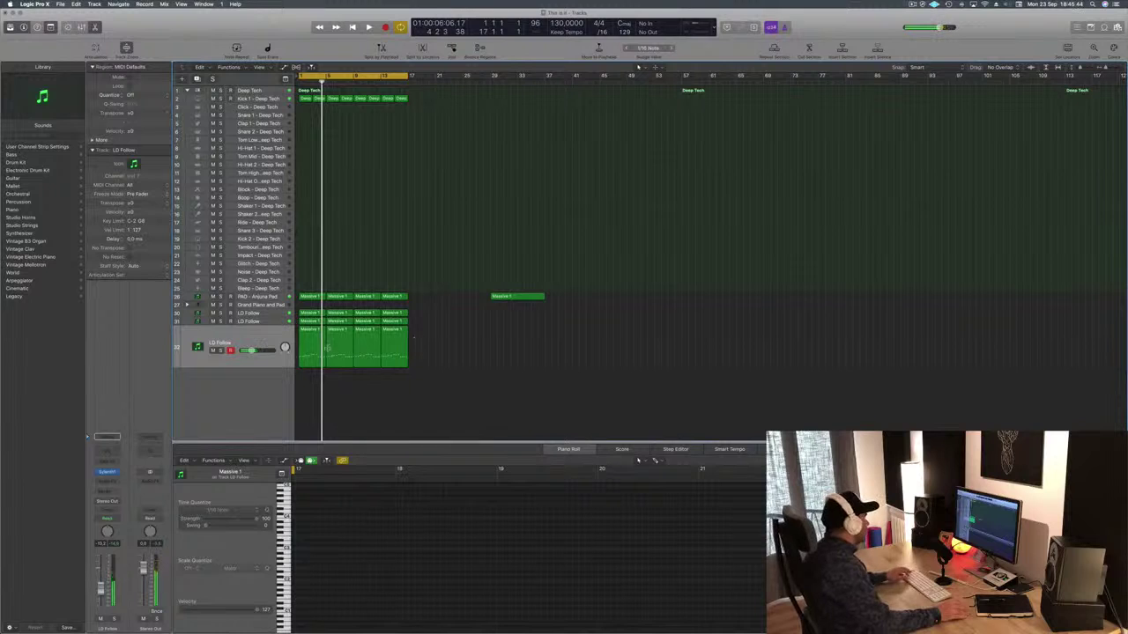
Step: Play back all the lead layers from the beginning with the offset line included
{"action": "scroll", "coordinate": [328, 348], "scroll_direction": "up", "scroll_amount": 5}
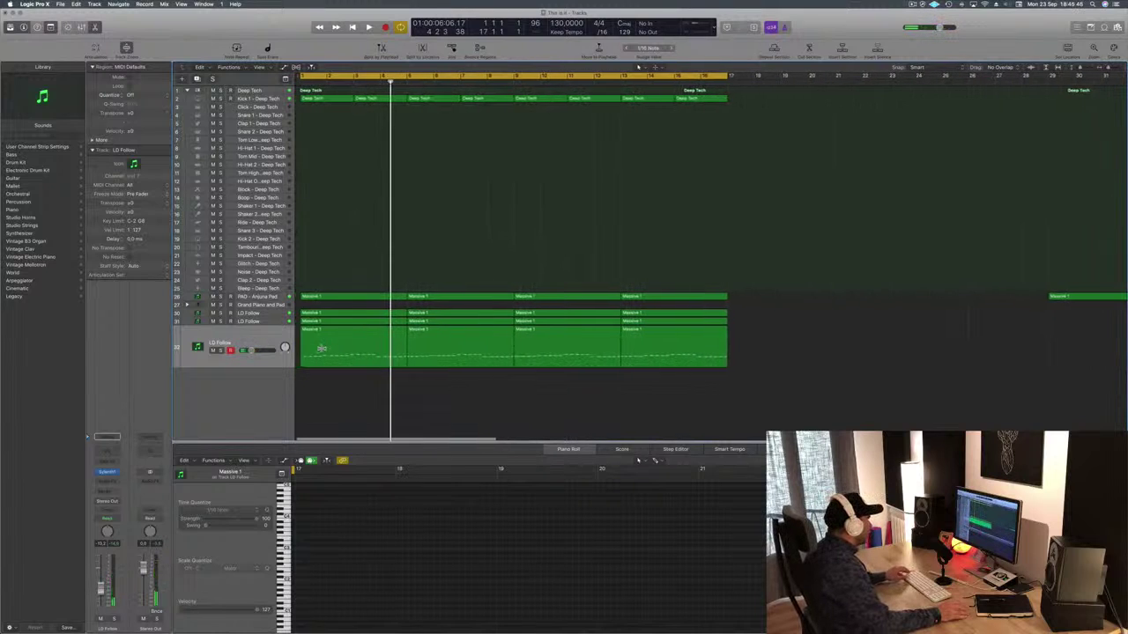
{"action": "key", "text": "Return"}
{"action": "scroll", "coordinate": [321, 349], "scroll_direction": "down", "scroll_amount": 5}
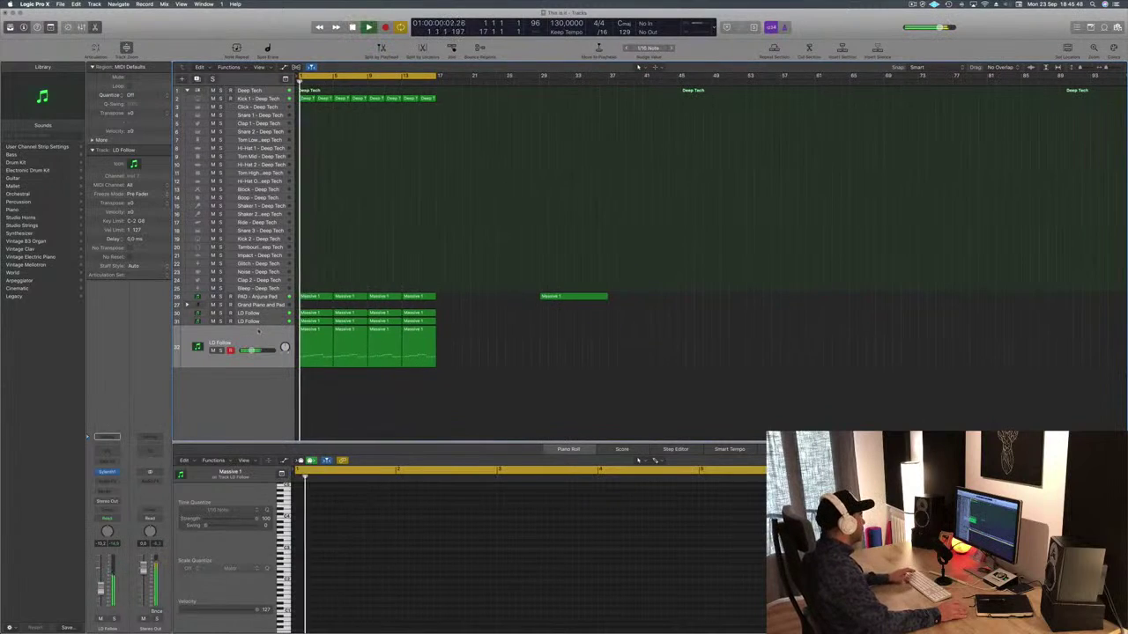
Step: Open Sylenth1 on the newest LD Follow track, move its window clear of the track list, and load the BS Big Bass preset
{"action": "left_click", "coordinate": [258, 334]}
{"action": "left_click", "coordinate": [107, 473]}
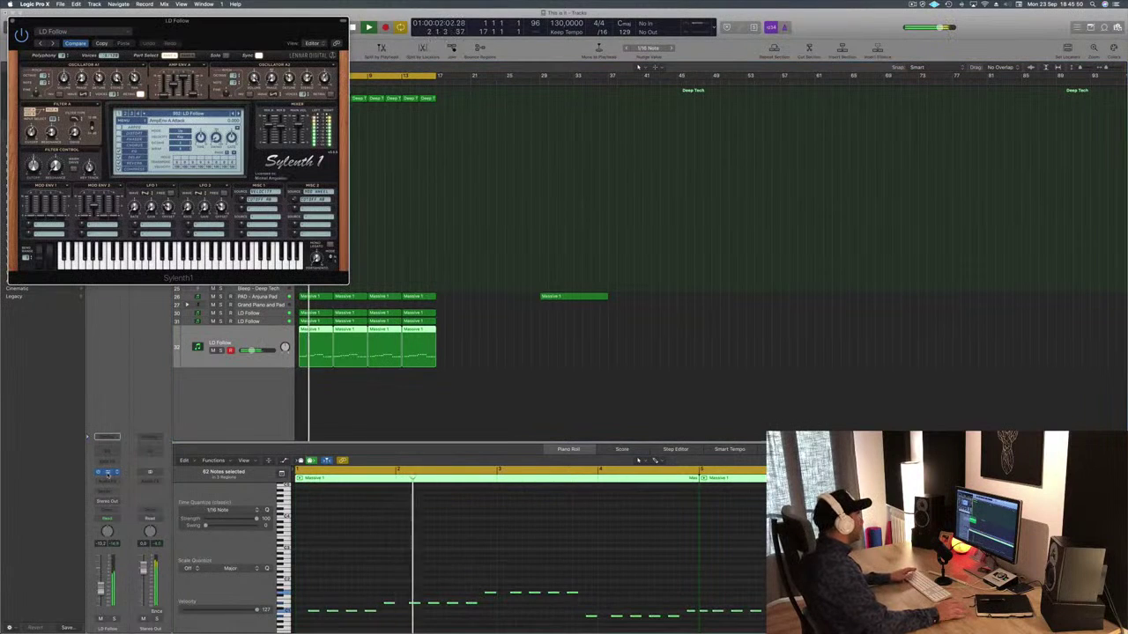
{"action": "left_click_drag", "start_coordinate": [176, 20], "coordinate": [656, 186]}
{"action": "key", "text": "Return"}
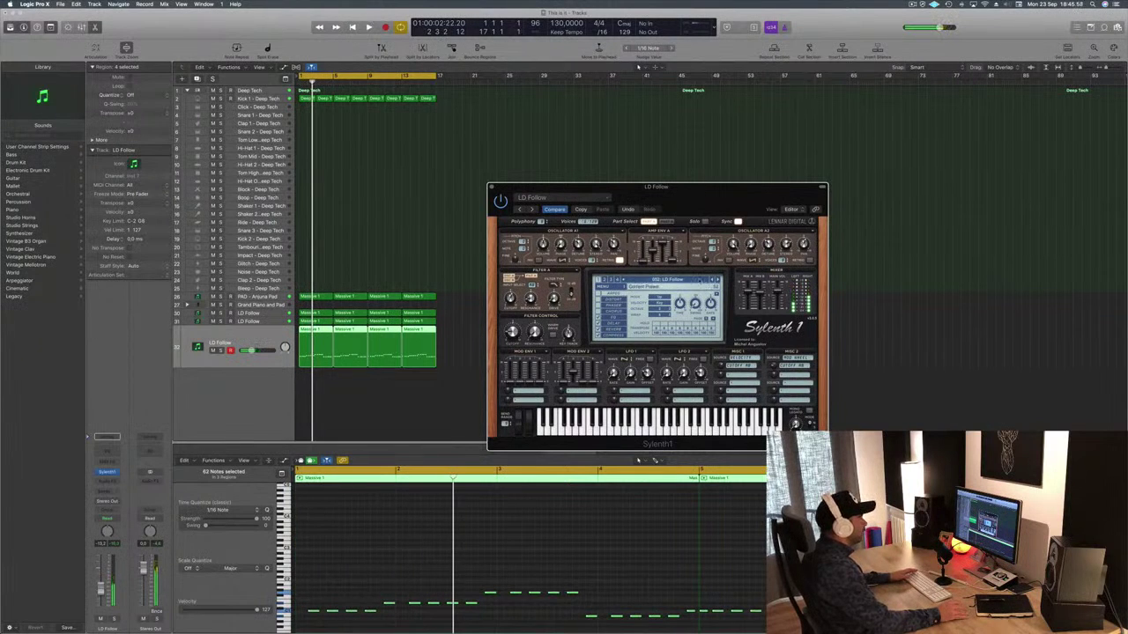
{"action": "left_click", "coordinate": [701, 280]}
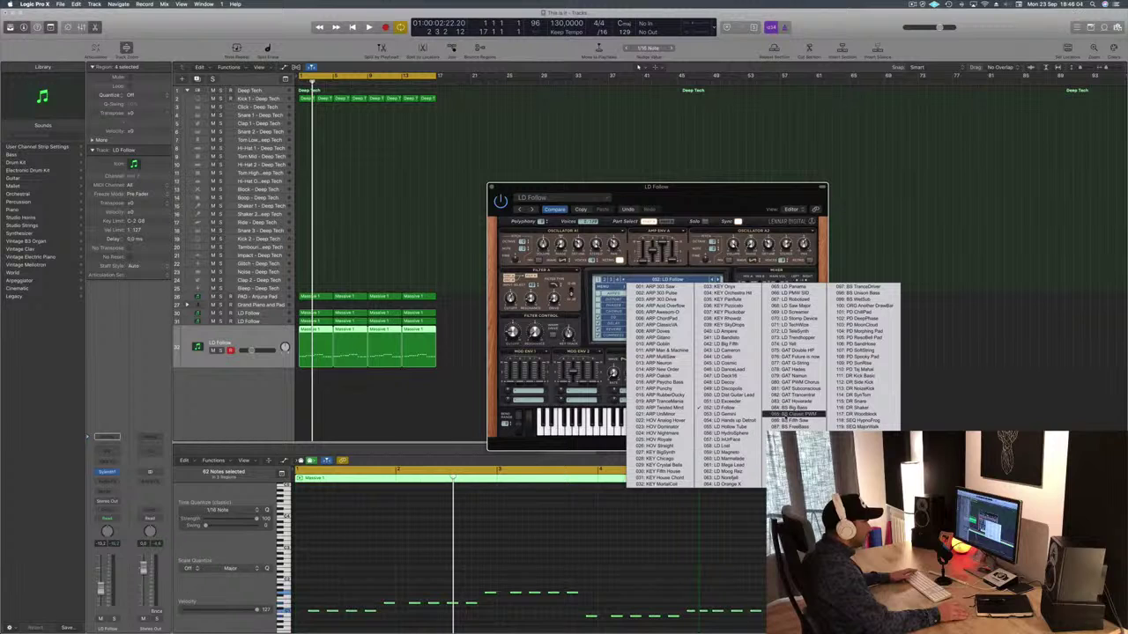
{"action": "left_click", "coordinate": [790, 409]}
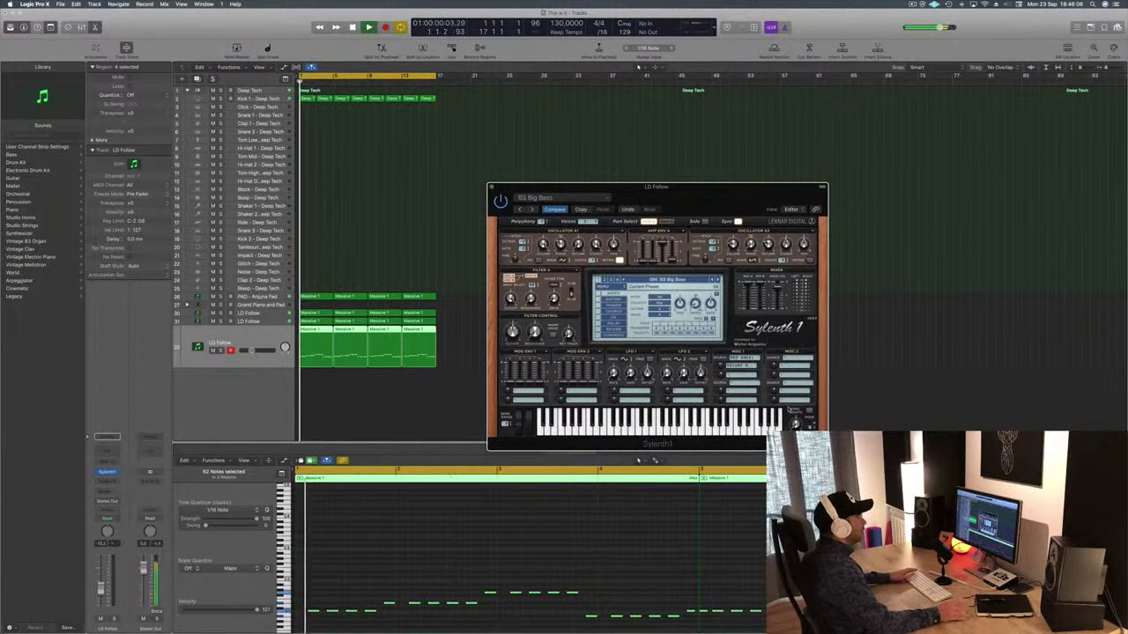
Step: Switch the synth to the BS Classic PWM preset and play the layers from the beginning
{"action": "left_click", "coordinate": [718, 280]}
{"action": "key", "text": "Return"}
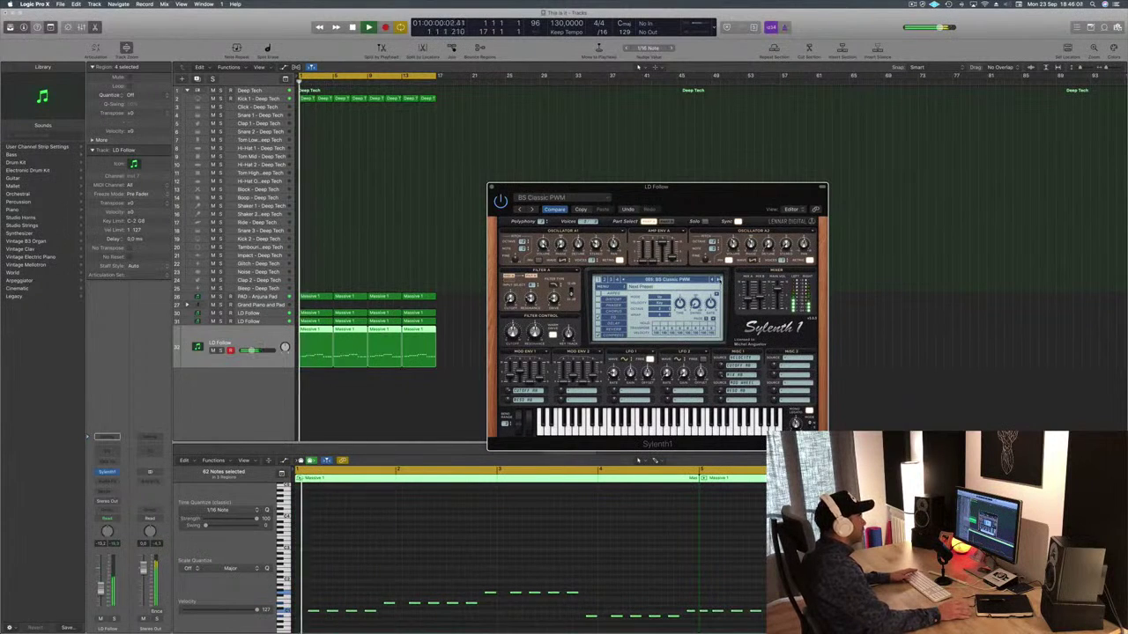
{"action": "key", "text": "Return"}
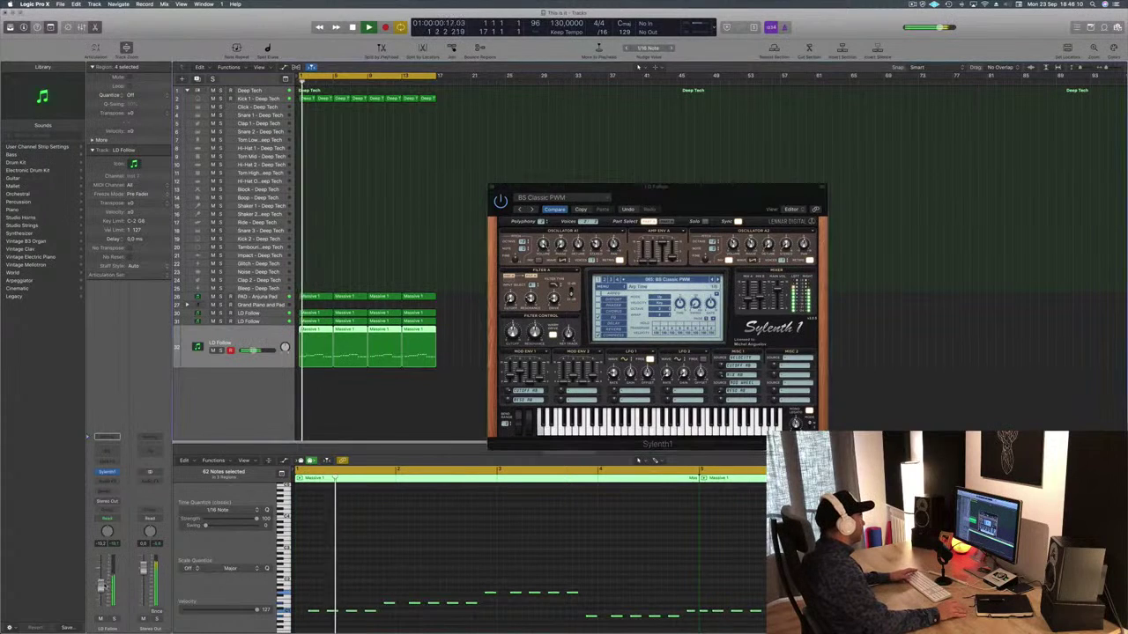
Step: Stop playback and transpose all notes in the newest track's four regions up an octave
{"action": "key", "text": "space"}
{"action": "left_click", "coordinate": [390, 592]}
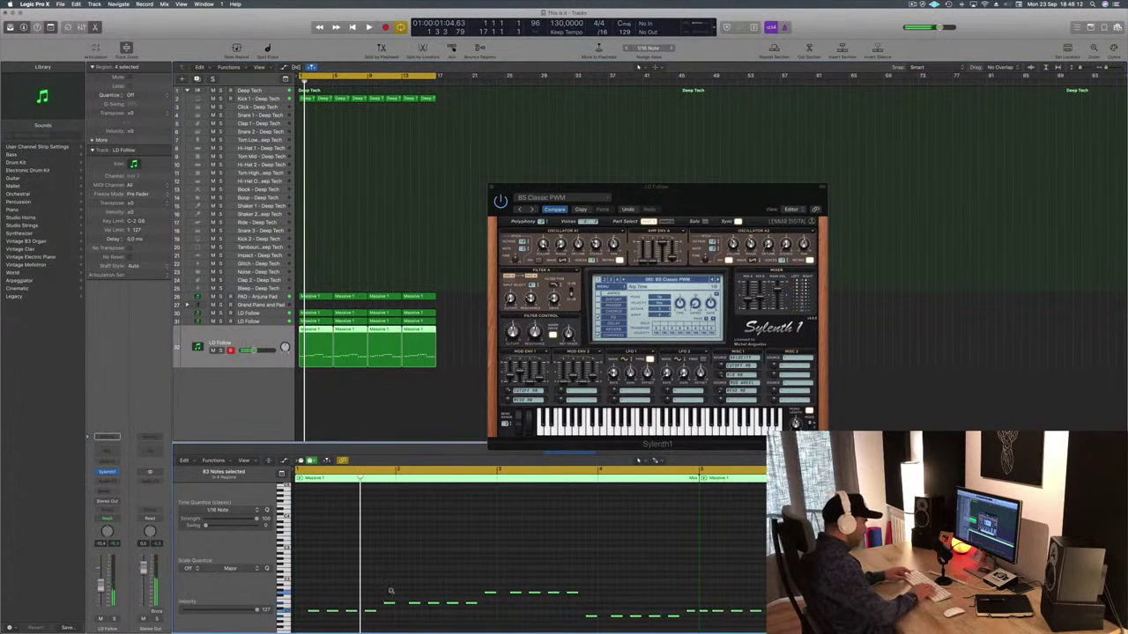
{"action": "key", "text": "alt+shift+Up"}
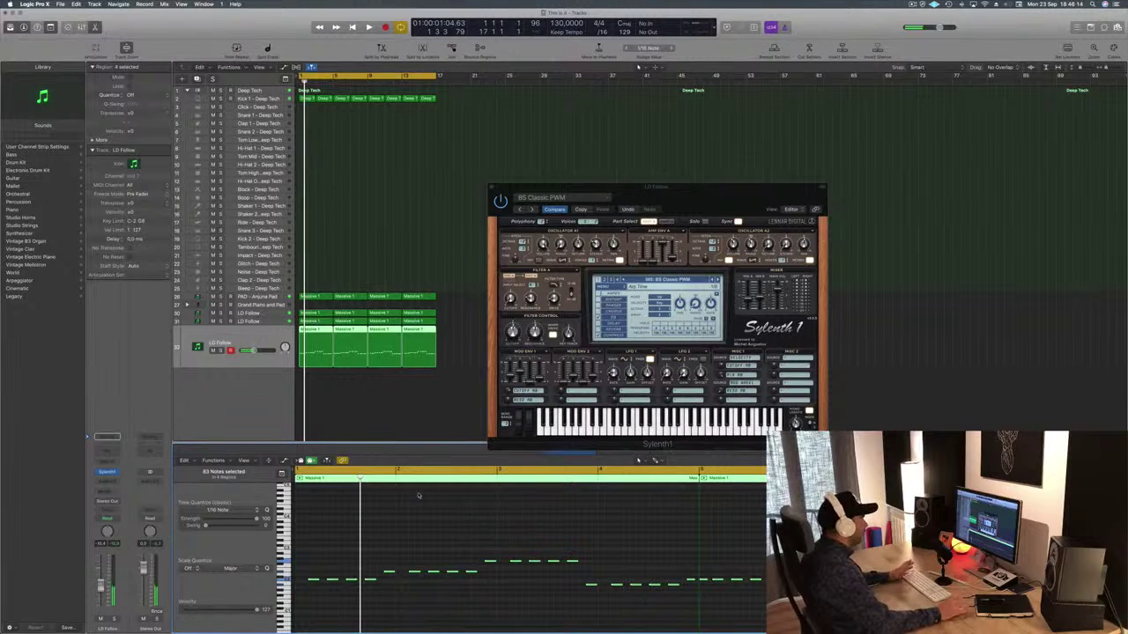
Step: Change the synth preset to BS Fifth Saw and audition the raised line
{"action": "left_click", "coordinate": [717, 280]}
{"action": "key", "text": "space"}
{"action": "left_click_drag", "start_coordinate": [724, 193], "coordinate": [766, 190]}
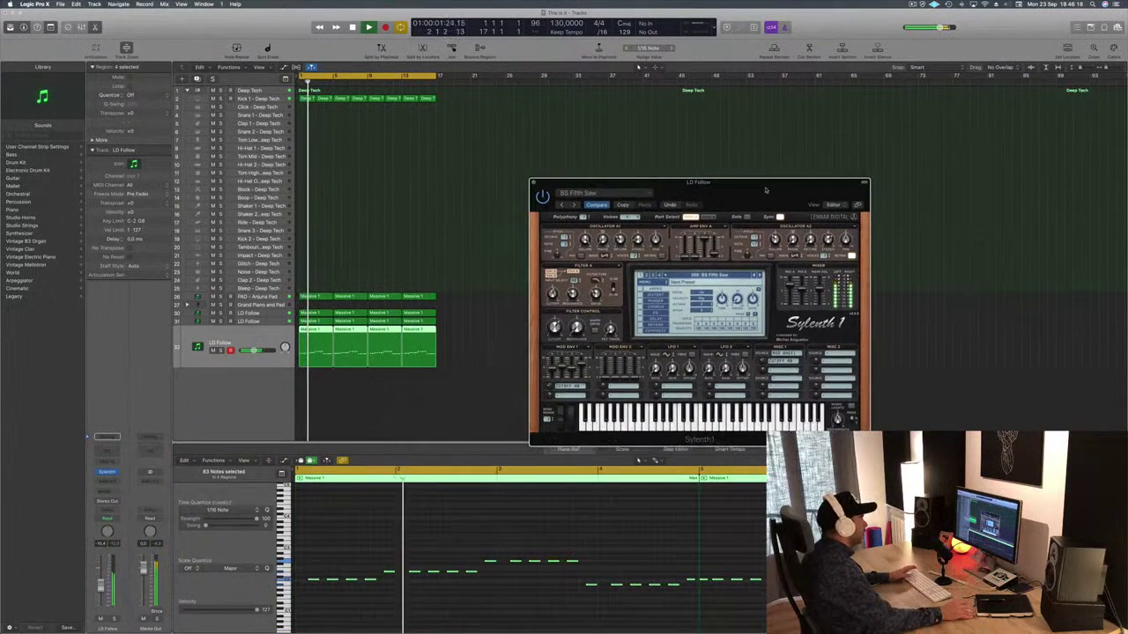
Step: Try all notes slightly earlier and then an octave lower, reverting each change
{"action": "left_click", "coordinate": [323, 557]}
{"action": "left_click_drag", "start_coordinate": [310, 580], "coordinate": [304, 580]}
{"action": "key", "text": "space"}
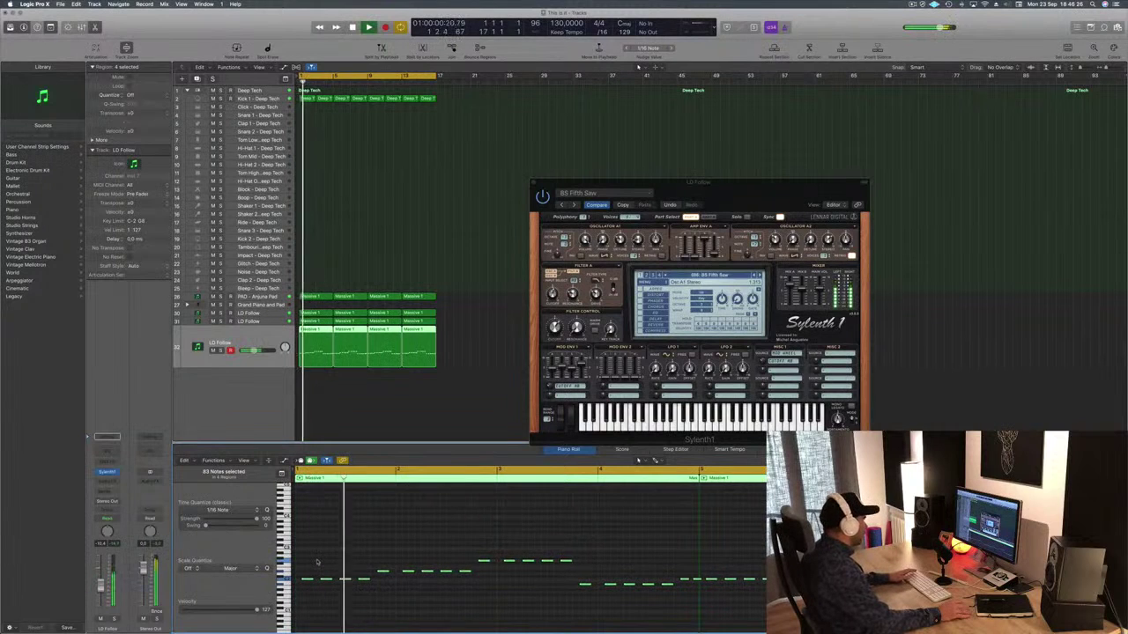
{"action": "key", "text": "space"}
{"action": "key", "text": "super+z"}
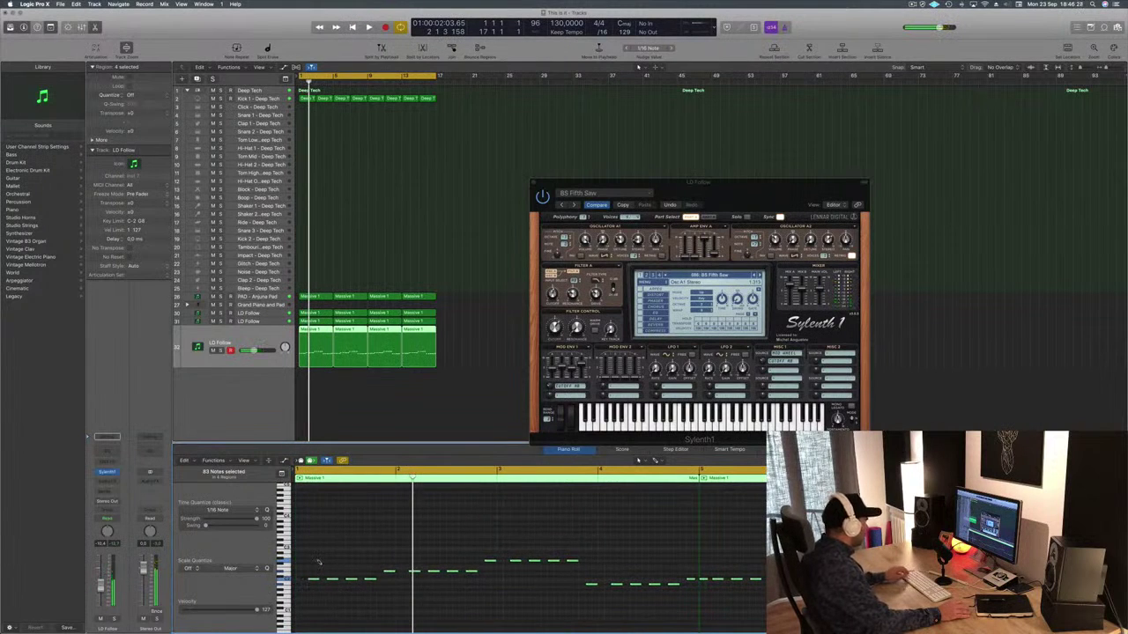
{"action": "key", "text": "alt+shift+Down"}
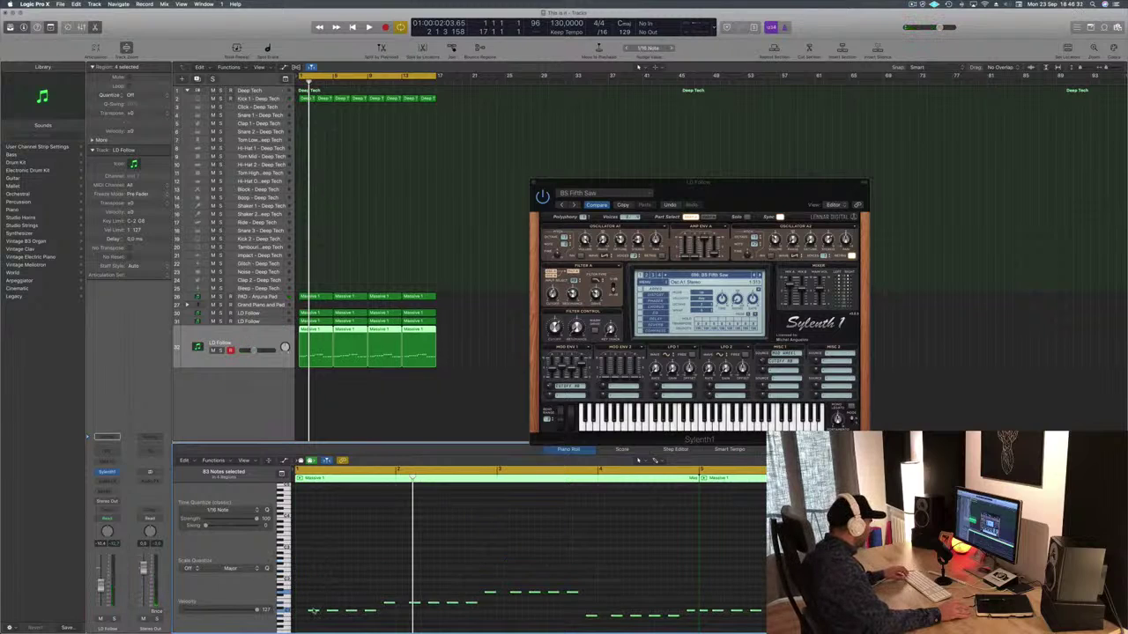
{"action": "key", "text": "alt+shift+Up"}
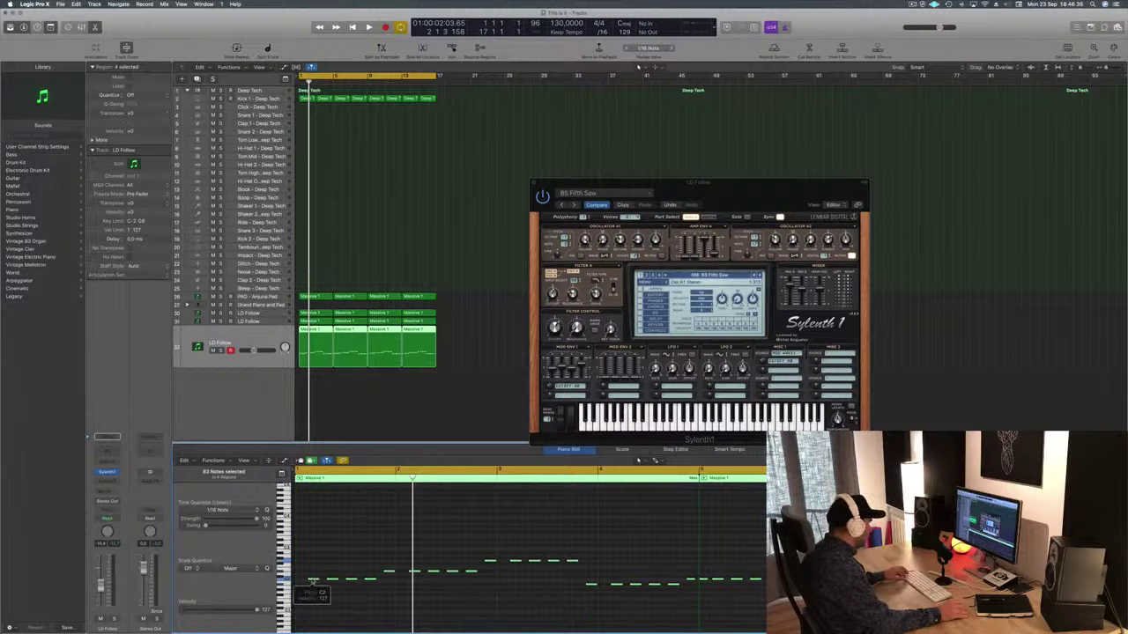
Step: Copy all notes an eighth note earlier, shorten every note, and play the denser rhythm from the beginning
{"action": "left_click_drag", "start_coordinate": [312, 581], "coordinate": [299, 581]}
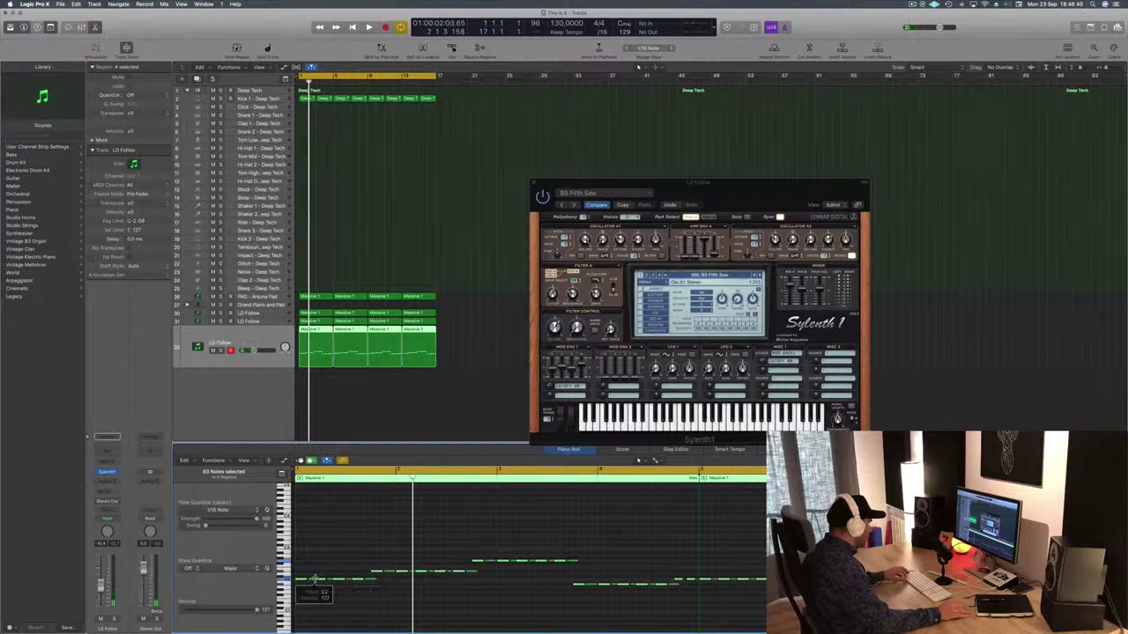
{"action": "left_click_drag", "start_coordinate": [375, 579], "coordinate": [369, 582]}
{"action": "key", "text": "space"}
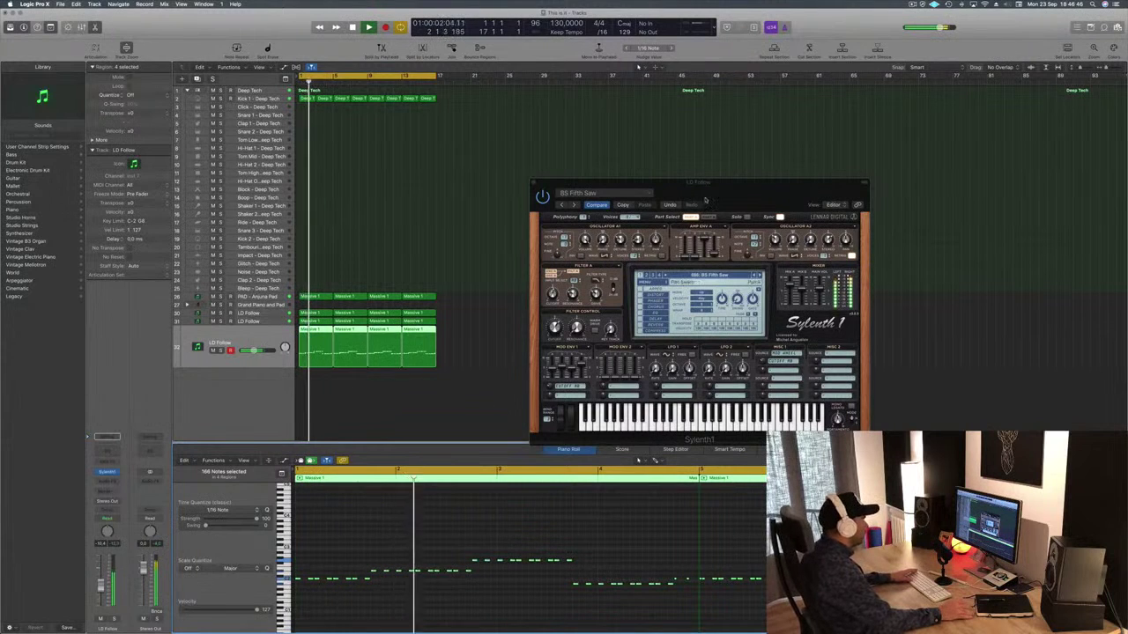
{"action": "left_click_drag", "start_coordinate": [773, 187], "coordinate": [747, 145]}
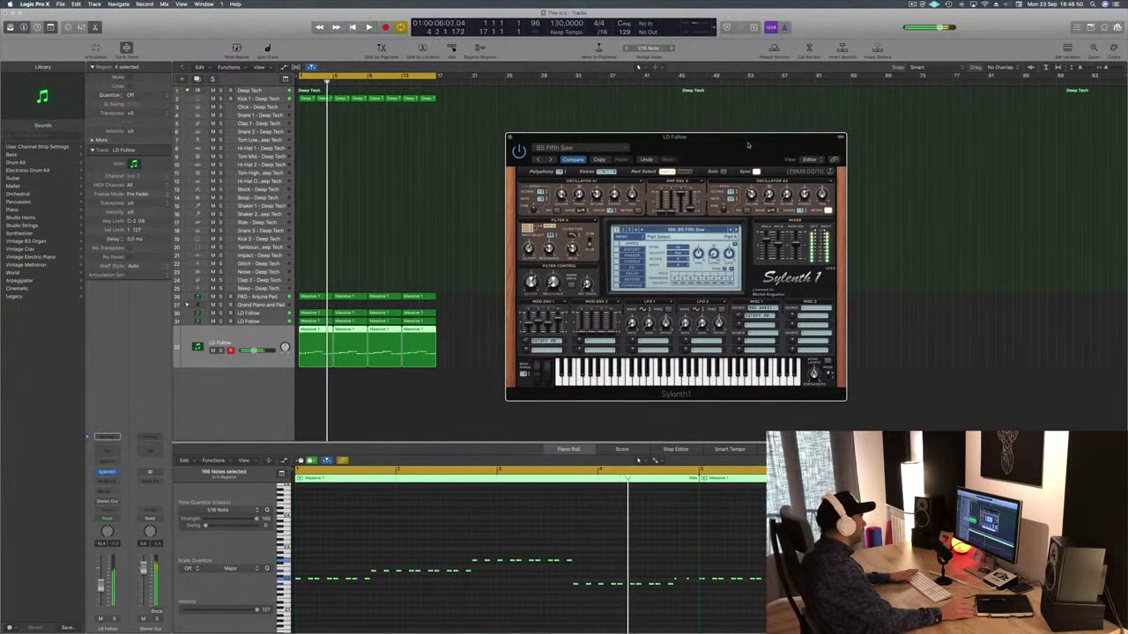
{"action": "key", "text": "Return"}
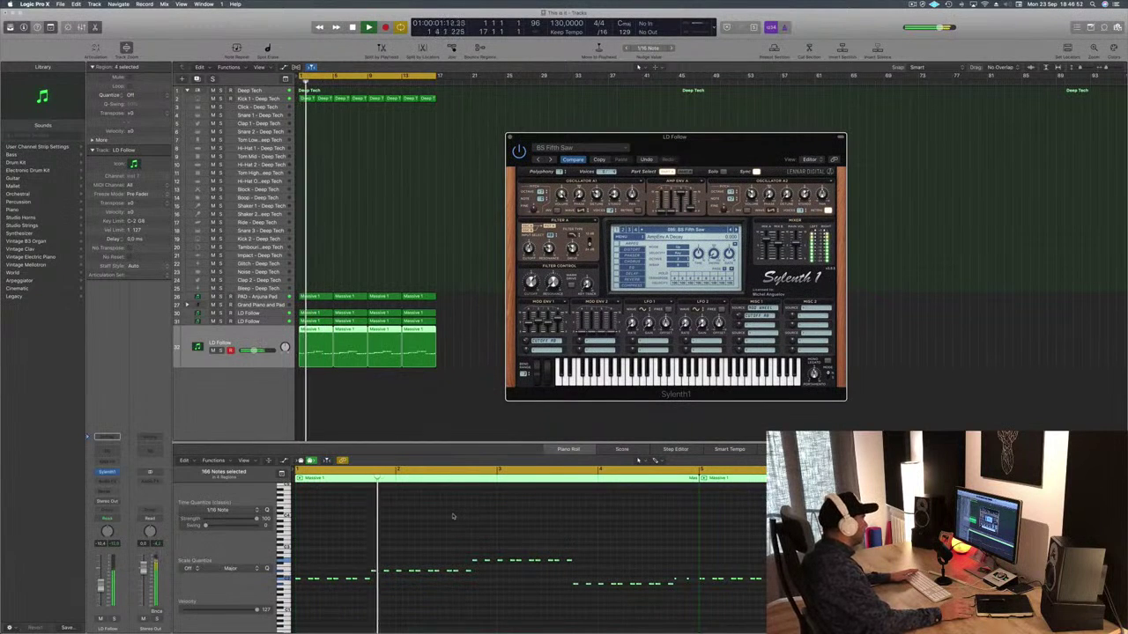
Step: Try moving the last three notes of bar 1 about a quarter note later, and undo the move
{"action": "left_click", "coordinate": [387, 573]}
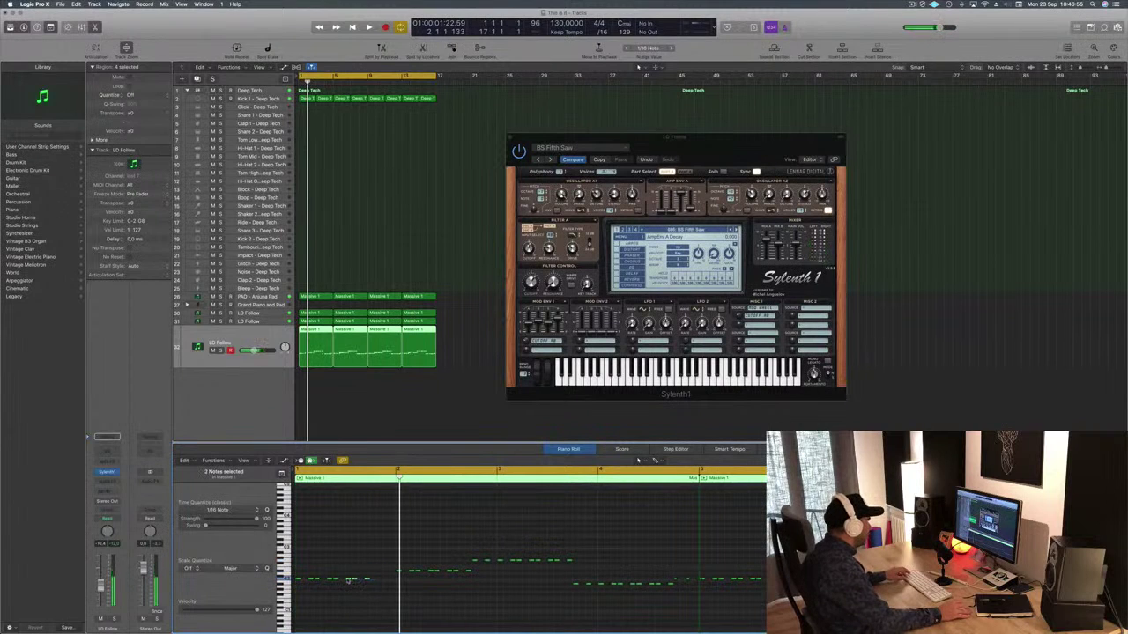
{"action": "left_click_drag", "start_coordinate": [354, 584], "coordinate": [373, 580]}
{"action": "key", "text": "space"}
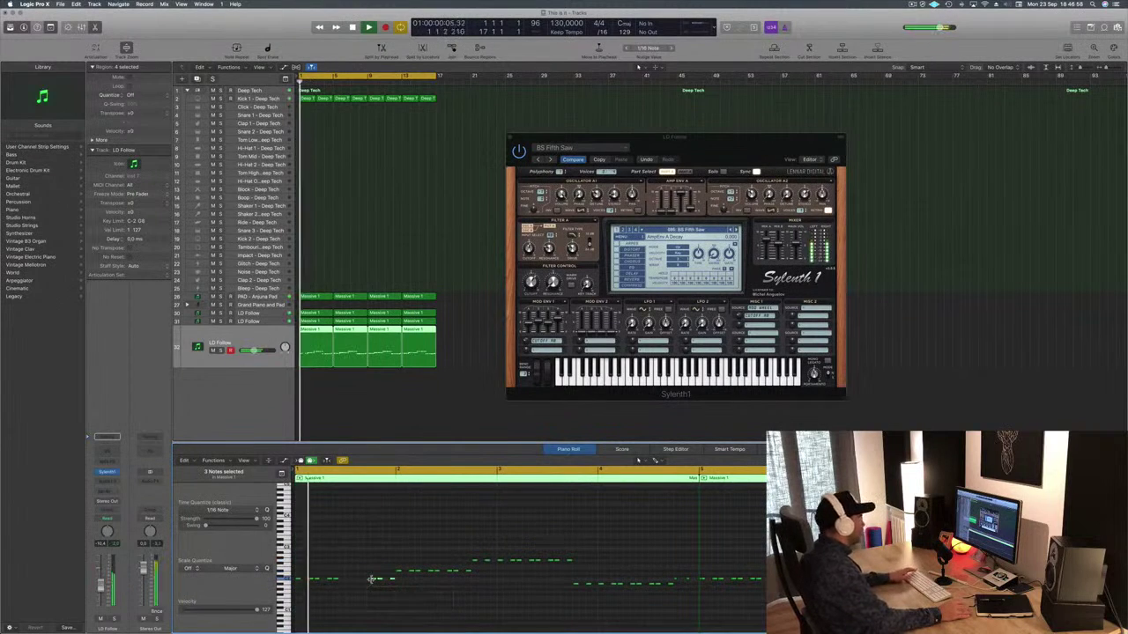
{"action": "key", "text": "super+z"}
{"action": "key", "text": "space"}
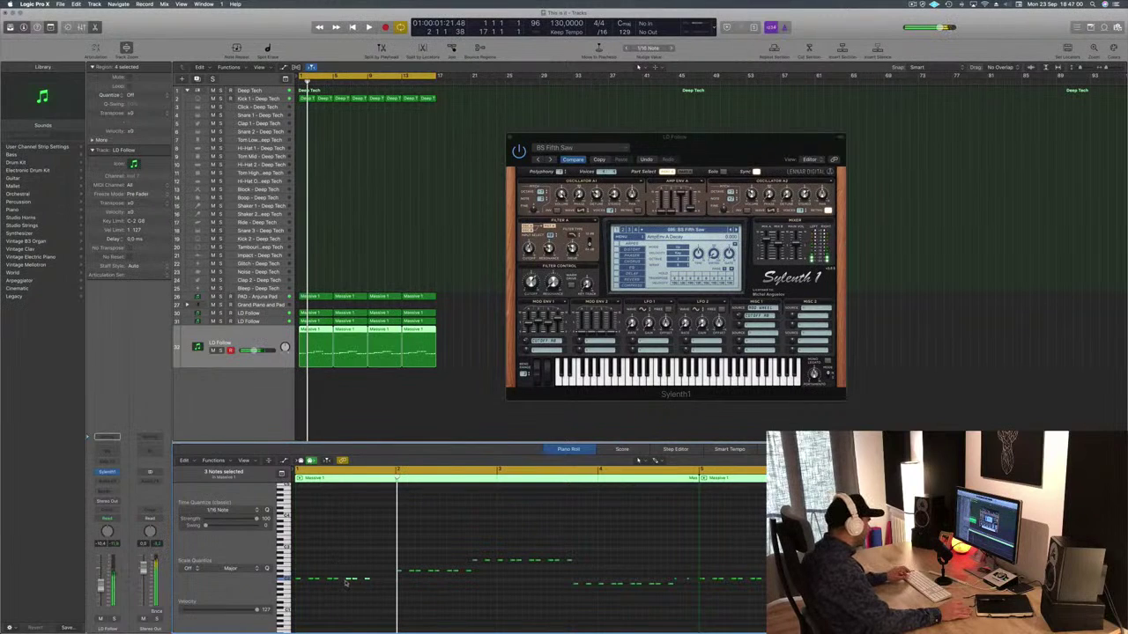
Step: Copy the last three notes of bar 1 about a quarter note later to fill the bar, and play it back
{"action": "left_click_drag", "start_coordinate": [350, 582], "coordinate": [377, 584]}
{"action": "key", "text": "space"}
{"action": "key", "text": "super+Left"}
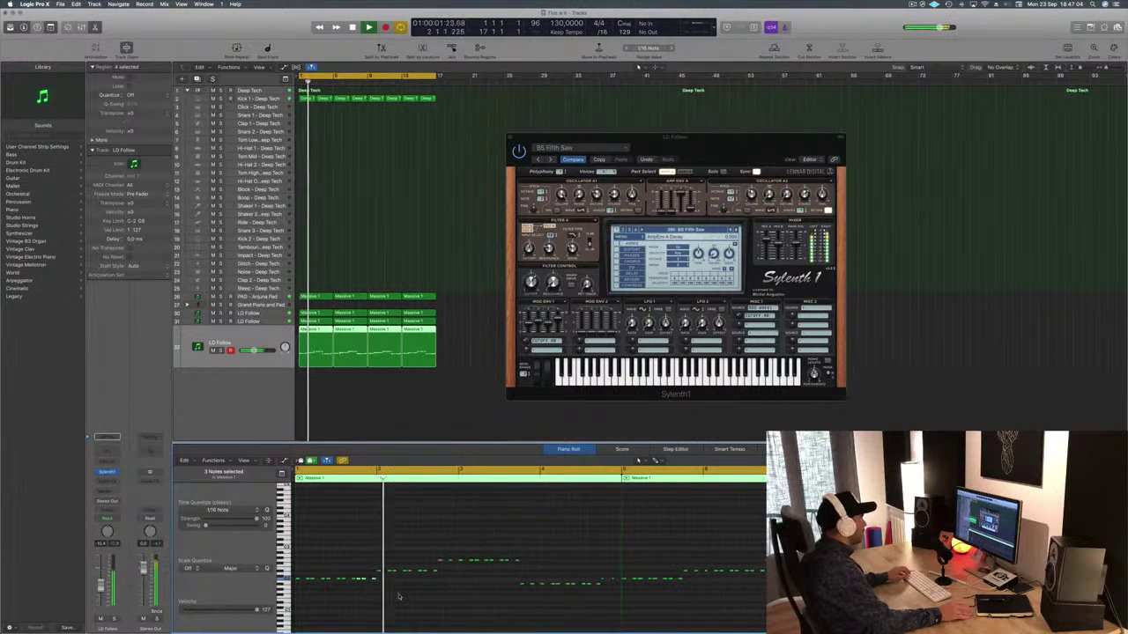
{"action": "key", "text": "space"}
{"action": "key", "text": "space"}
{"action": "key", "text": "space"}
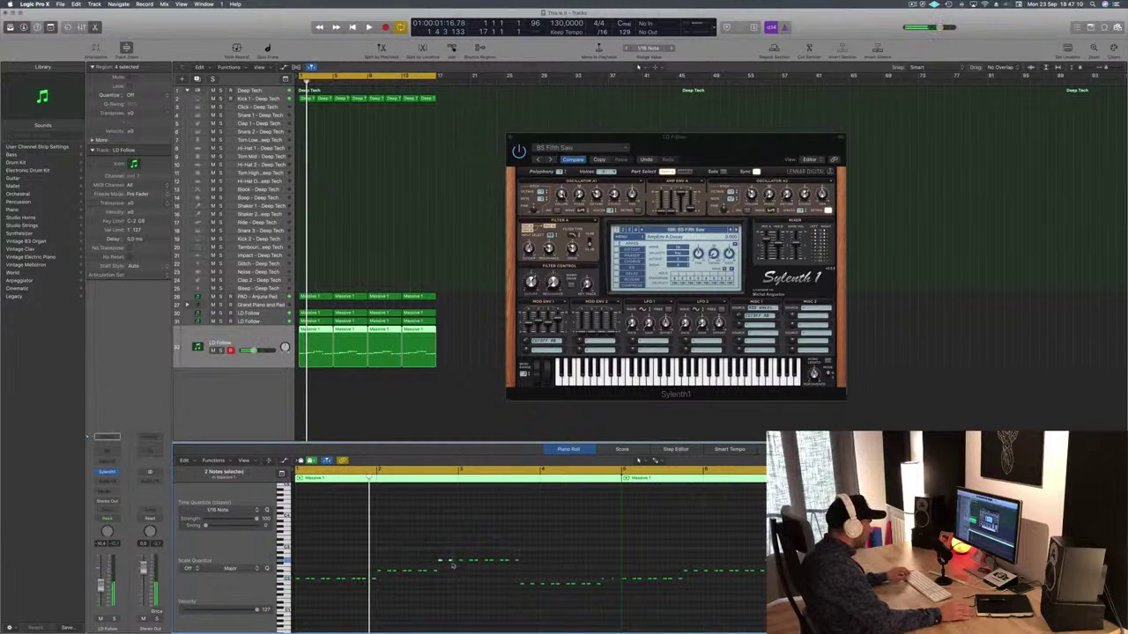
Step: Move the third and fourth note groups to start at bars 3 and 4, filling the end of bar 2 with copied notes
{"action": "left_click_drag", "start_coordinate": [522, 566], "coordinate": [522, 567]}
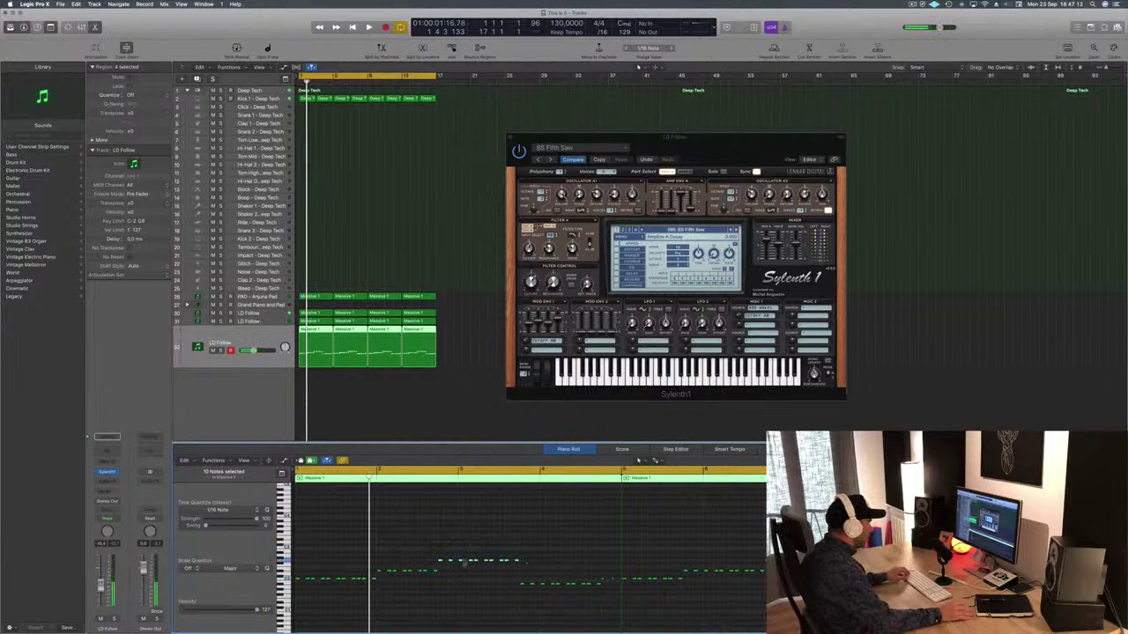
{"action": "left_click_drag", "start_coordinate": [441, 562], "coordinate": [461, 562]}
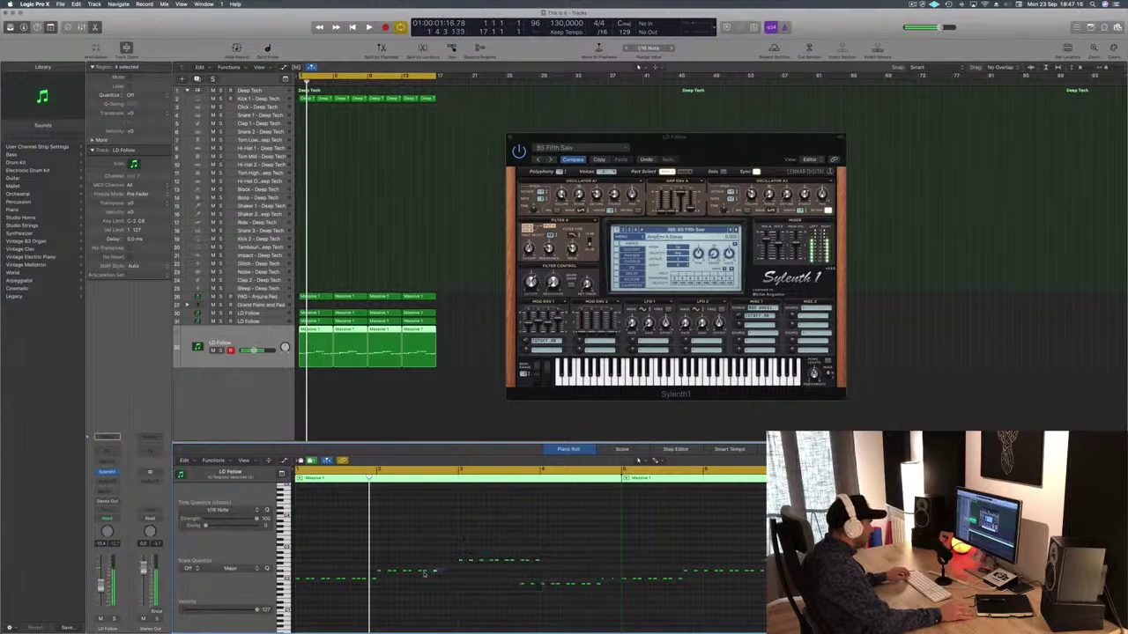
{"action": "left_click_drag", "start_coordinate": [421, 571], "coordinate": [439, 571]}
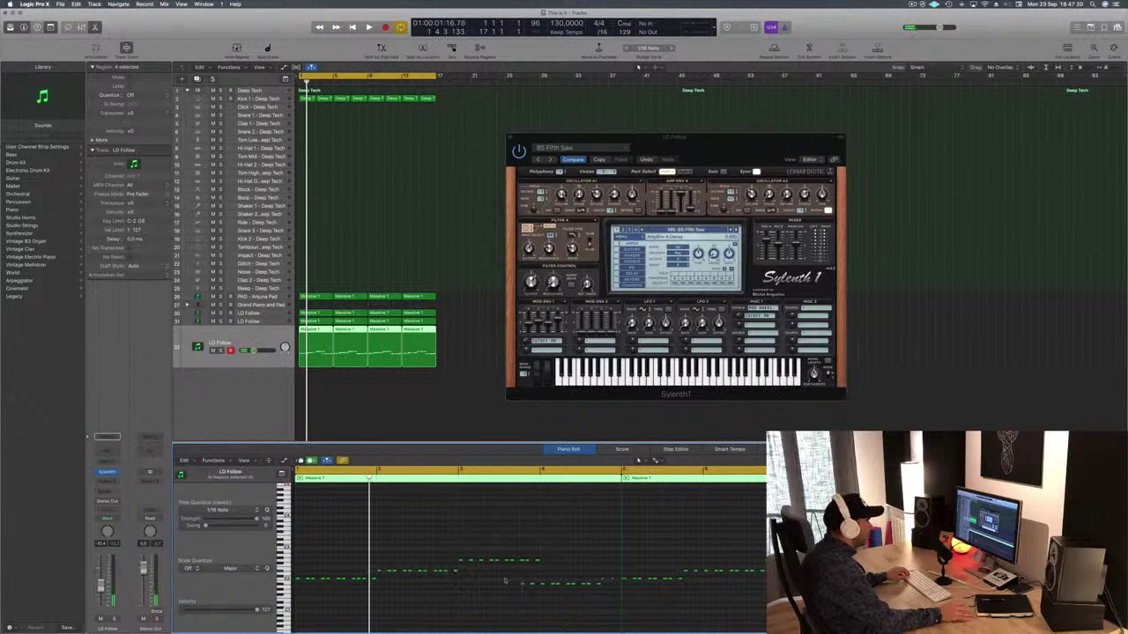
{"action": "scroll", "coordinate": [533, 577], "scroll_direction": "down", "scroll_amount": 2}
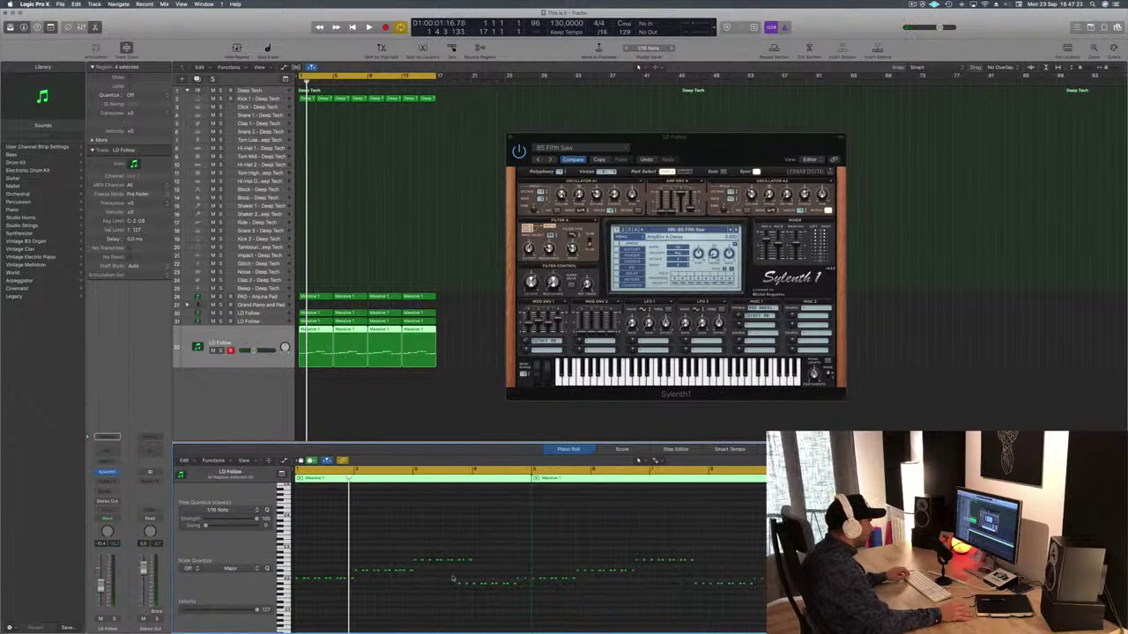
{"action": "left_click_drag", "start_coordinate": [453, 577], "coordinate": [480, 584]}
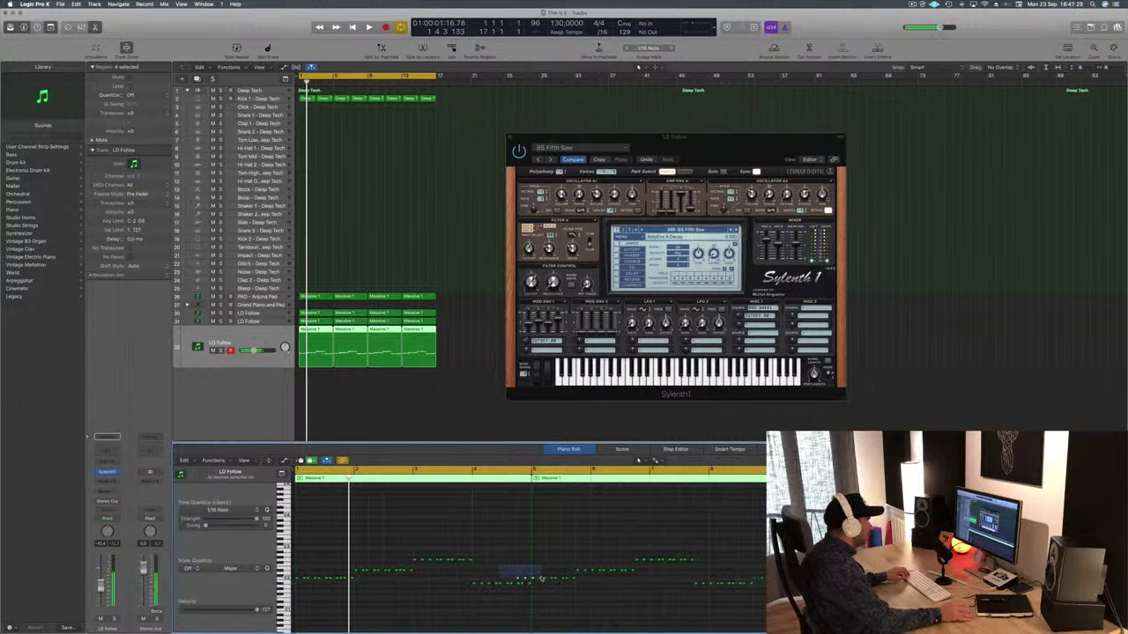
Step: Delete the track's last three regions and clear the stray overlapping notes at the end of the first region
{"action": "left_click", "coordinate": [417, 420]}
{"action": "left_click", "coordinate": [351, 335]}
{"action": "key", "text": "Delete"}
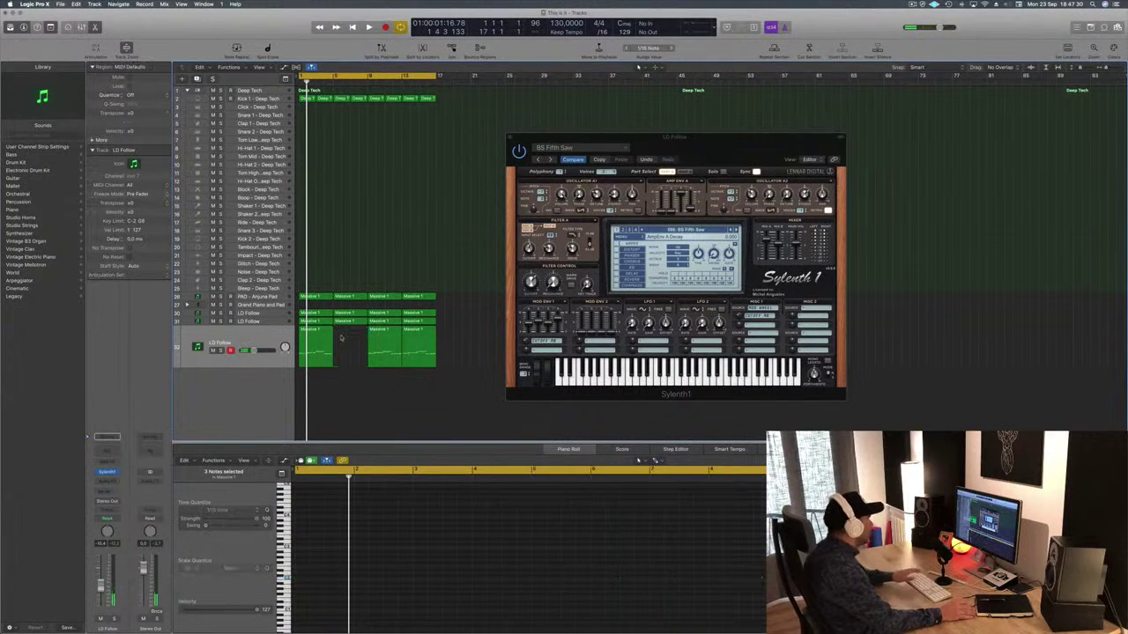
{"action": "left_click", "coordinate": [308, 335]}
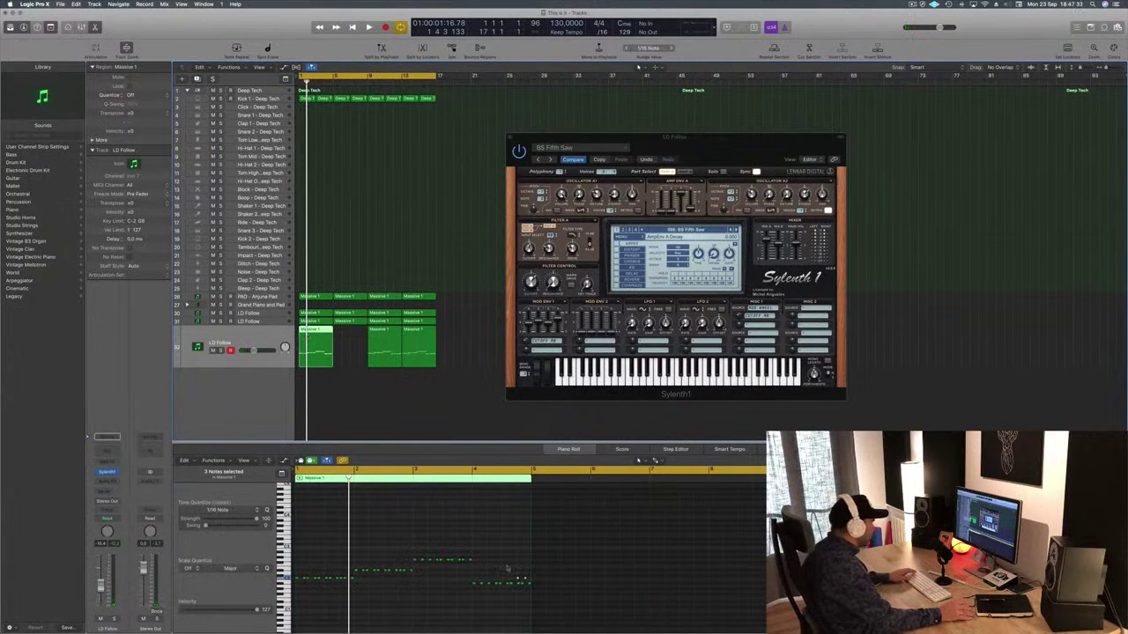
{"action": "key", "text": "space"}
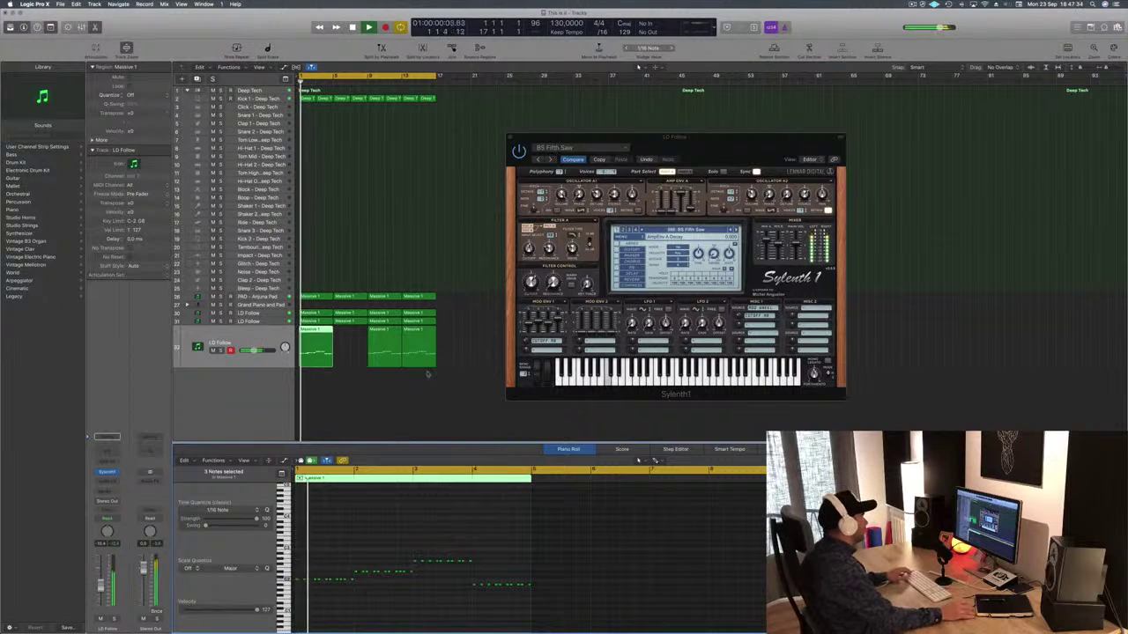
{"action": "left_click_drag", "start_coordinate": [378, 381], "coordinate": [468, 350]}
{"action": "key", "text": "Delete"}
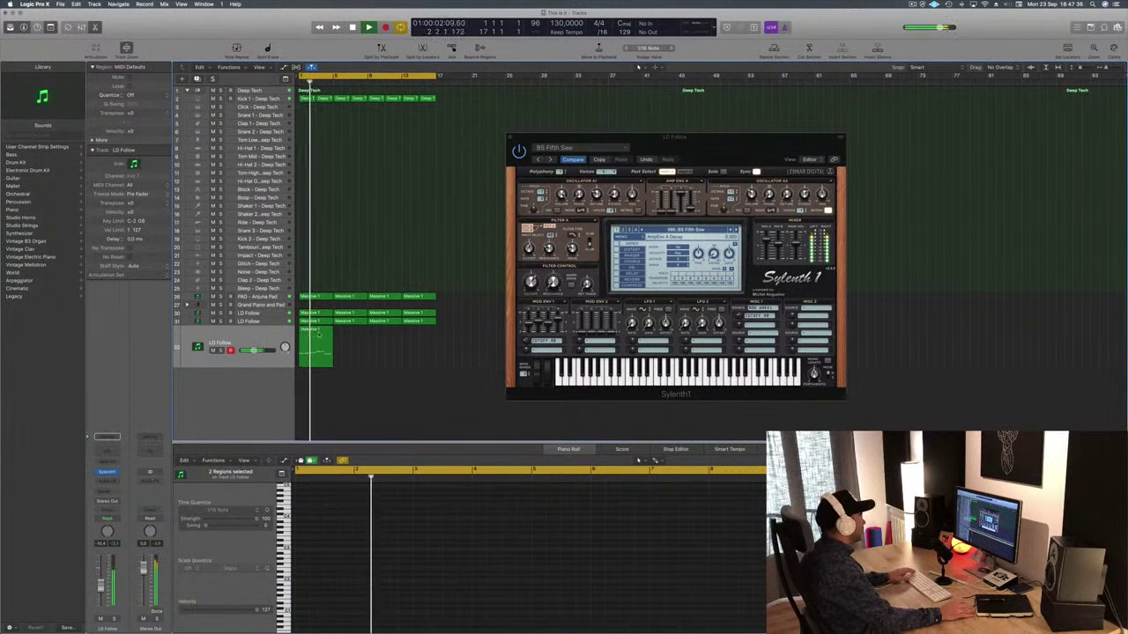
Step: Loop playback over the newest LD Follow layer's region and enlarge its notes in the Piano Roll while listening
{"action": "left_click", "coordinate": [319, 334]}
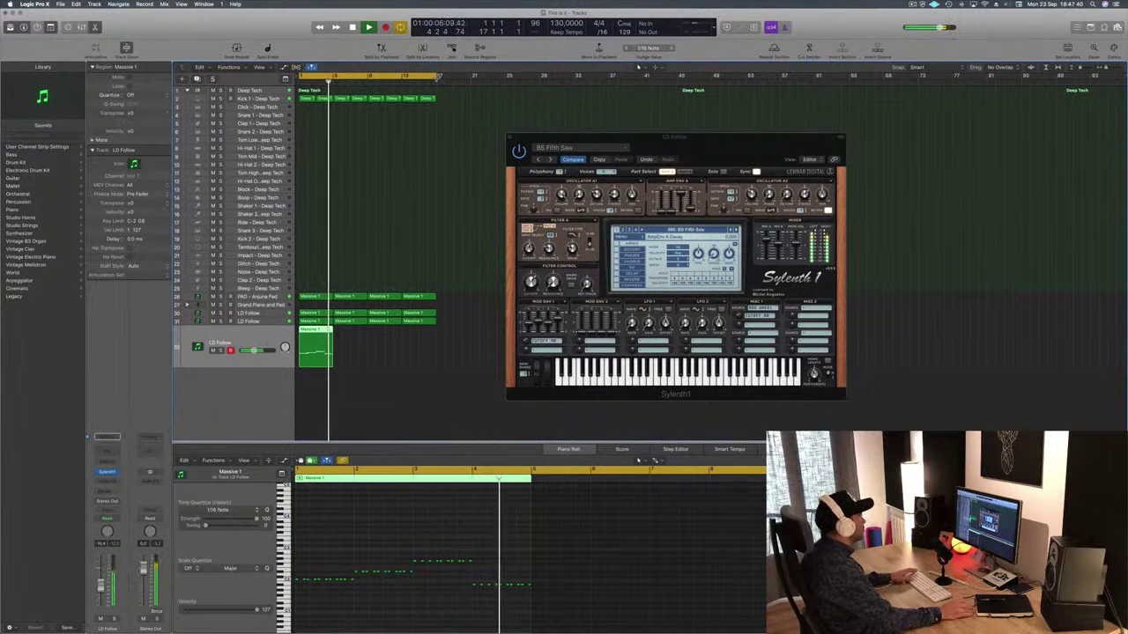
{"action": "key", "text": "super+u"}
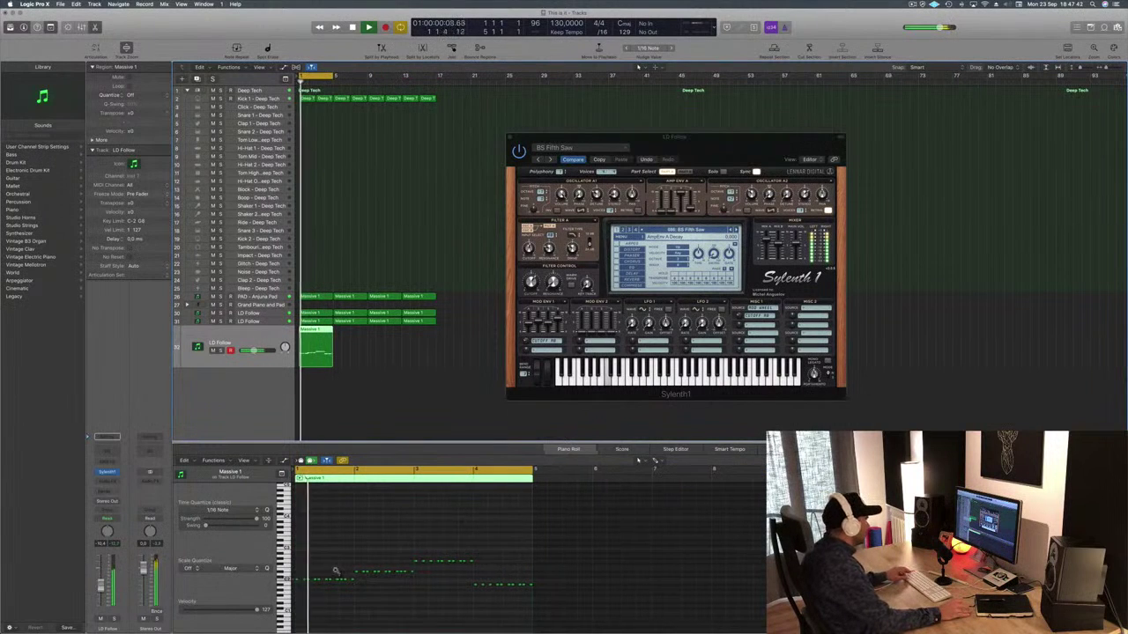
{"action": "key", "text": "z"}
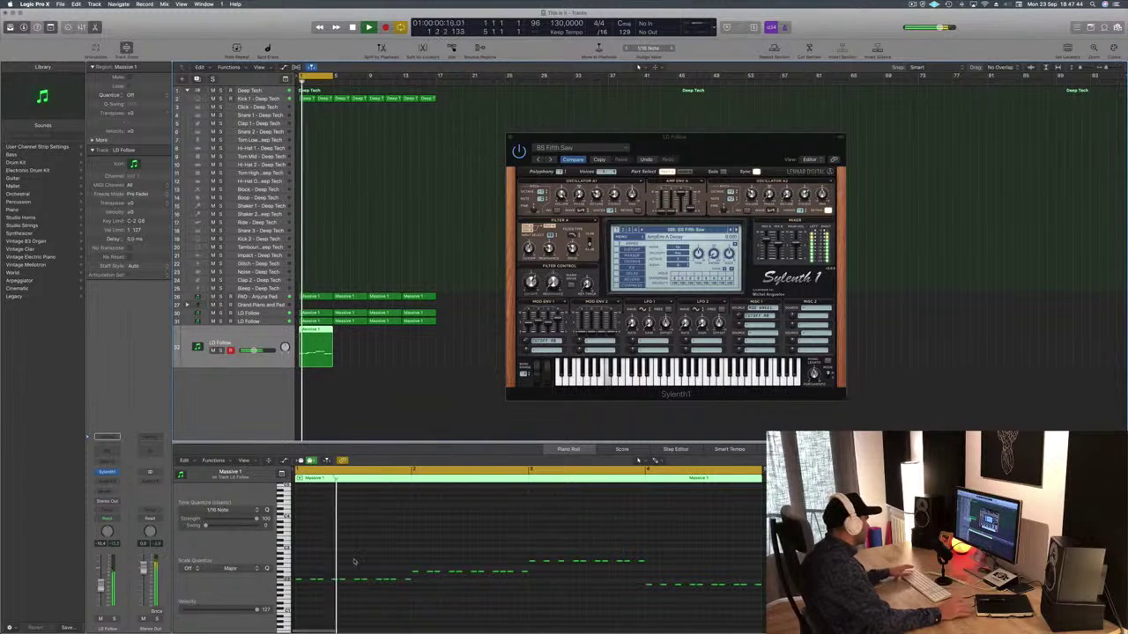
{"action": "key", "text": "space"}
Step: Replace the last notes of bar 1 with copies of its earlier note pairs, removing the surplus copies so the bar ends on a rest
{"action": "left_click", "coordinate": [372, 581]}
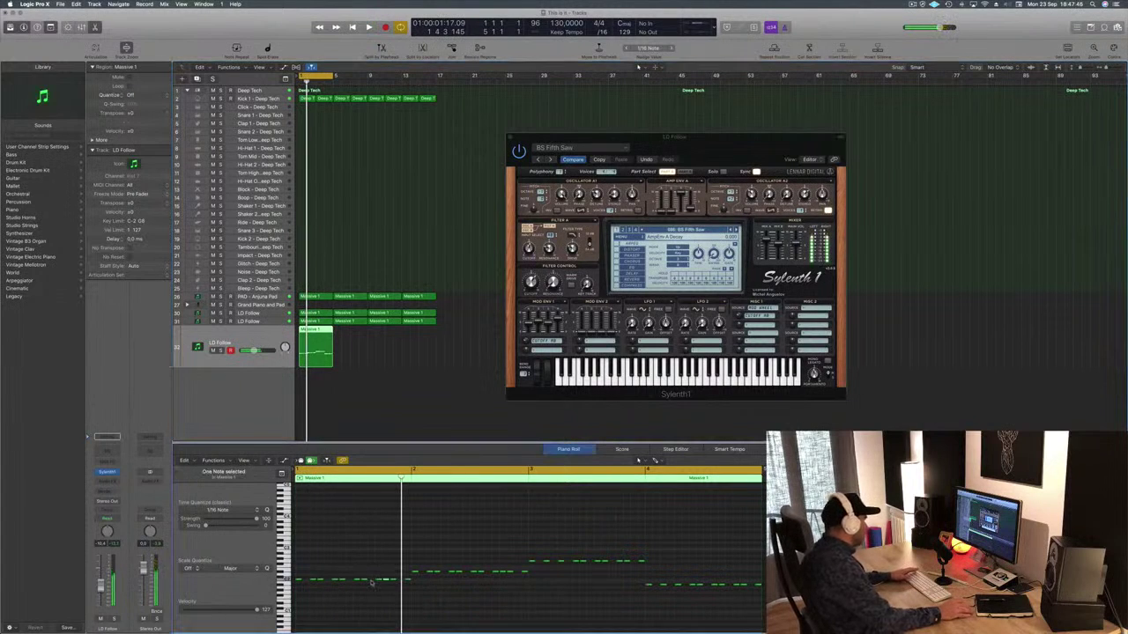
{"action": "key", "text": "space"}
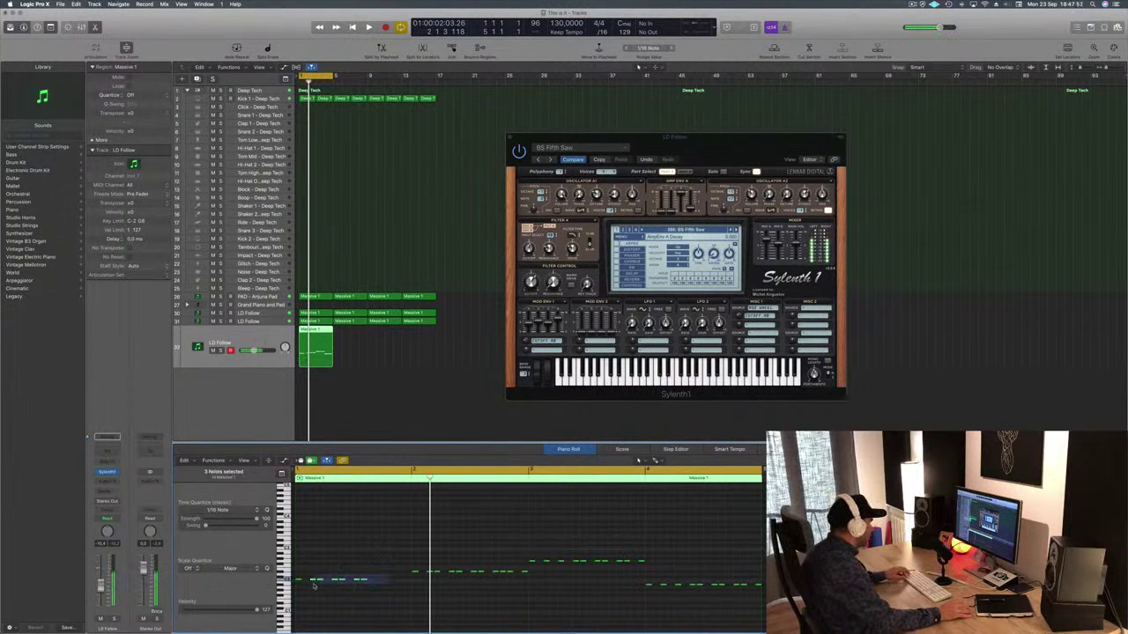
{"action": "left_click_drag", "start_coordinate": [335, 583], "coordinate": [381, 585]}
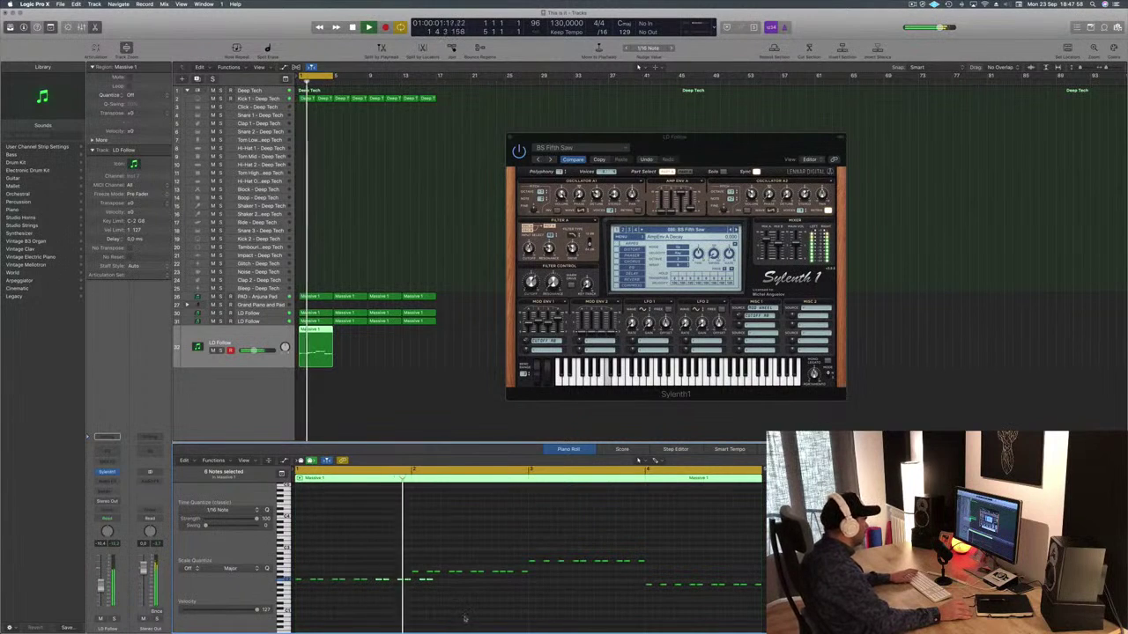
{"action": "left_click_drag", "start_coordinate": [442, 582], "coordinate": [423, 580]}
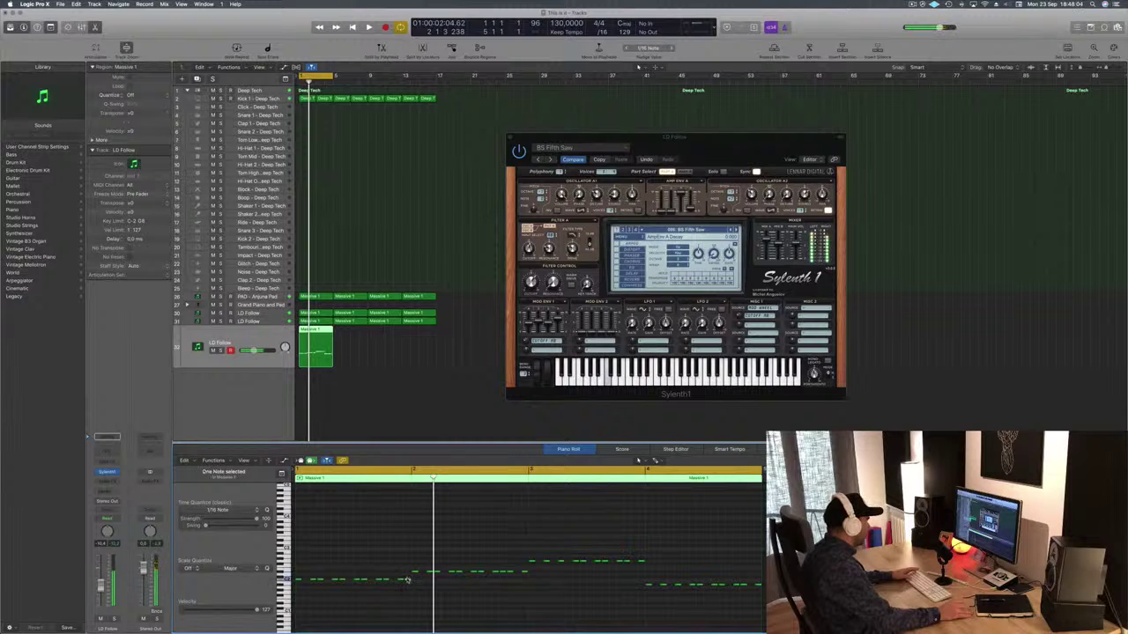
{"action": "key", "text": "space"}
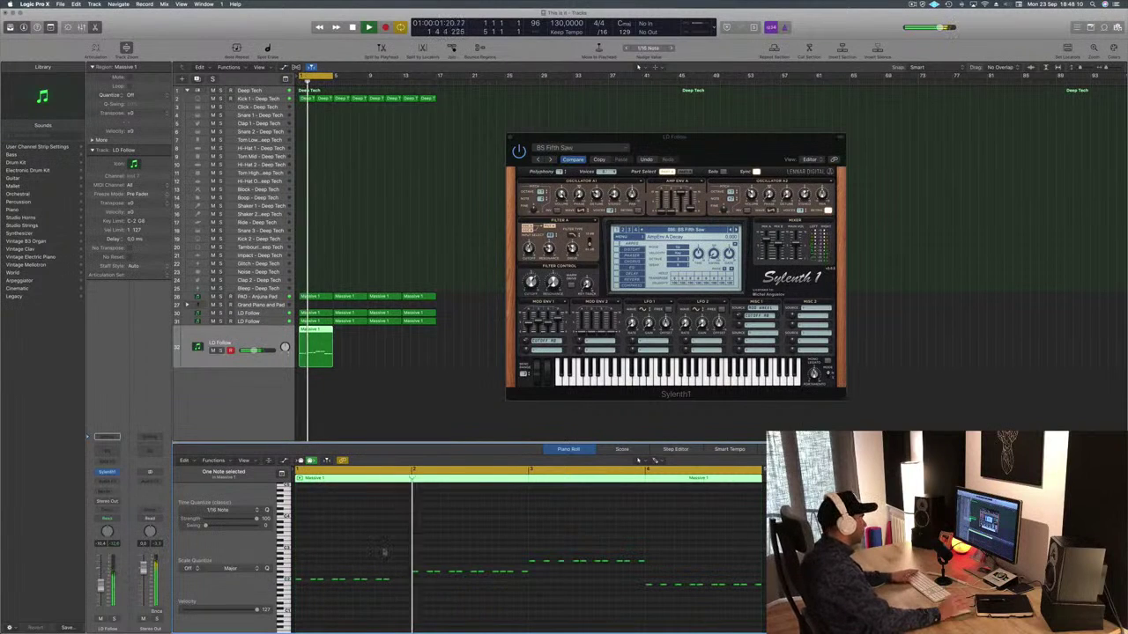
Step: Delete the last two notes of bar 2 to leave a rest before bar 3, and play the result
{"action": "key", "text": "space"}
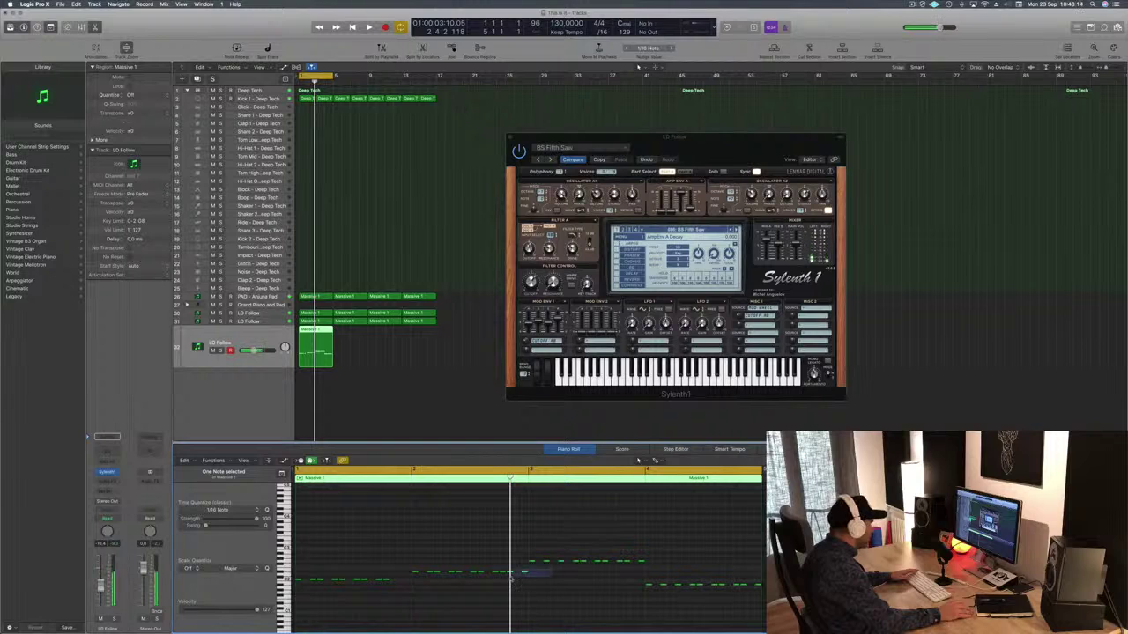
{"action": "key", "text": "space"}
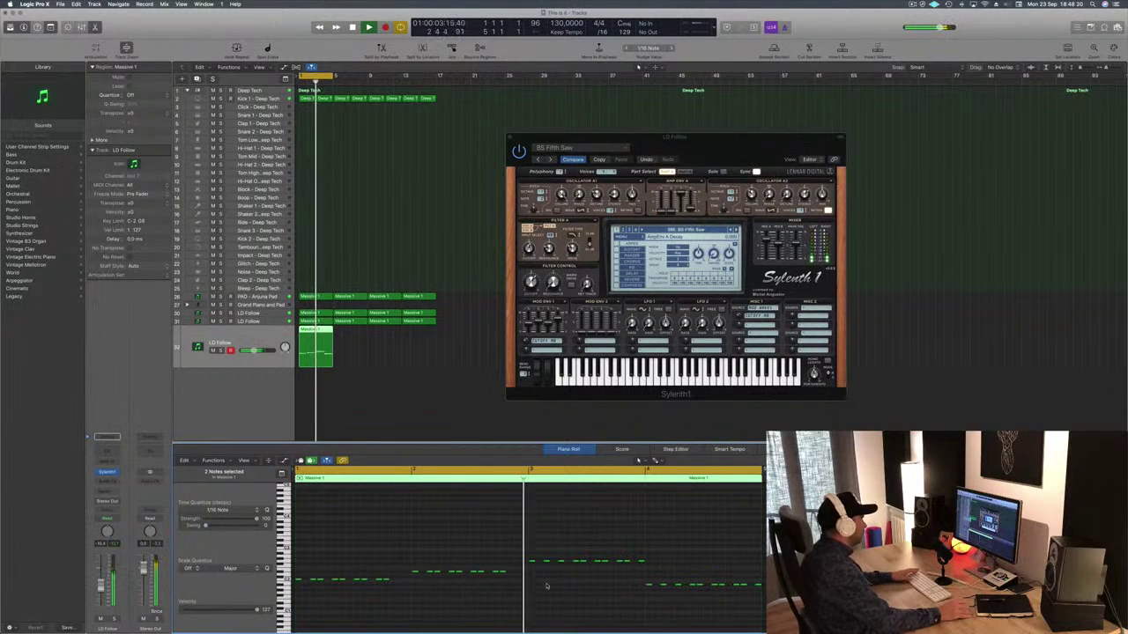
{"action": "key", "text": "space"}
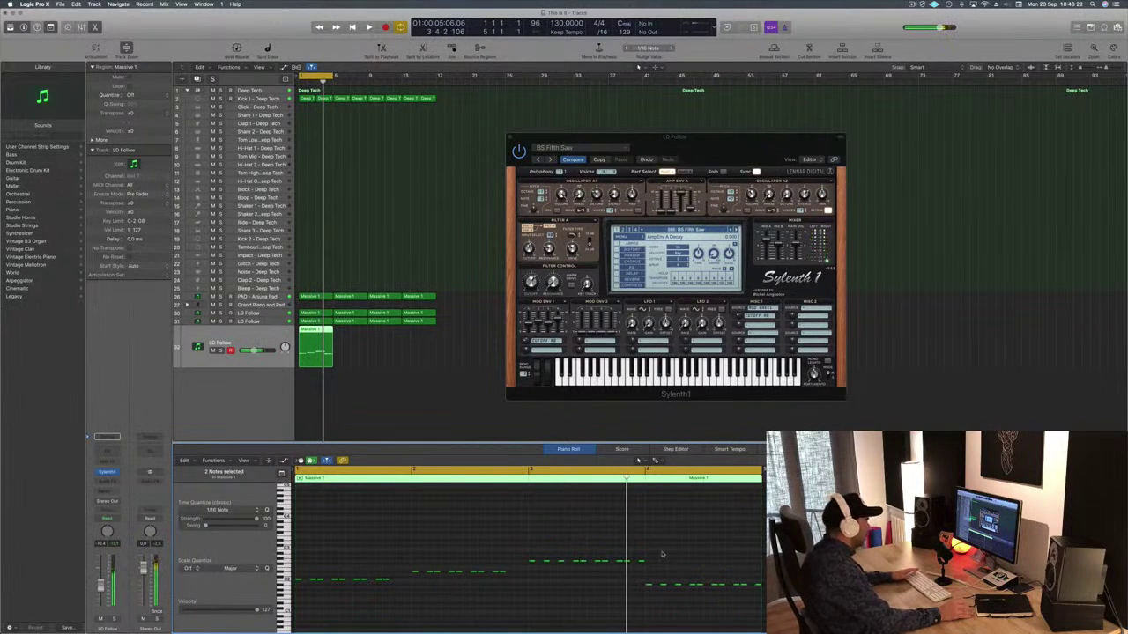
Step: Shift the later note pairs of bar 3 a sixteenth earlier to match bars 1 and 2, and delete the bar's last note
{"action": "left_click_drag", "start_coordinate": [672, 554], "coordinate": [514, 571]}
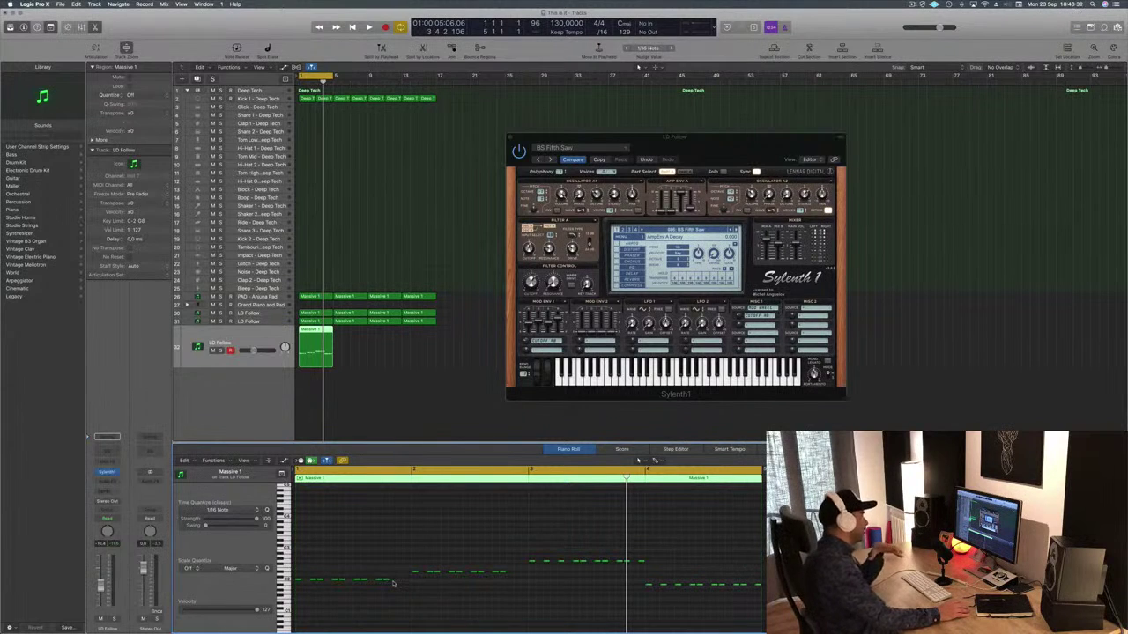
{"action": "key", "text": "space"}
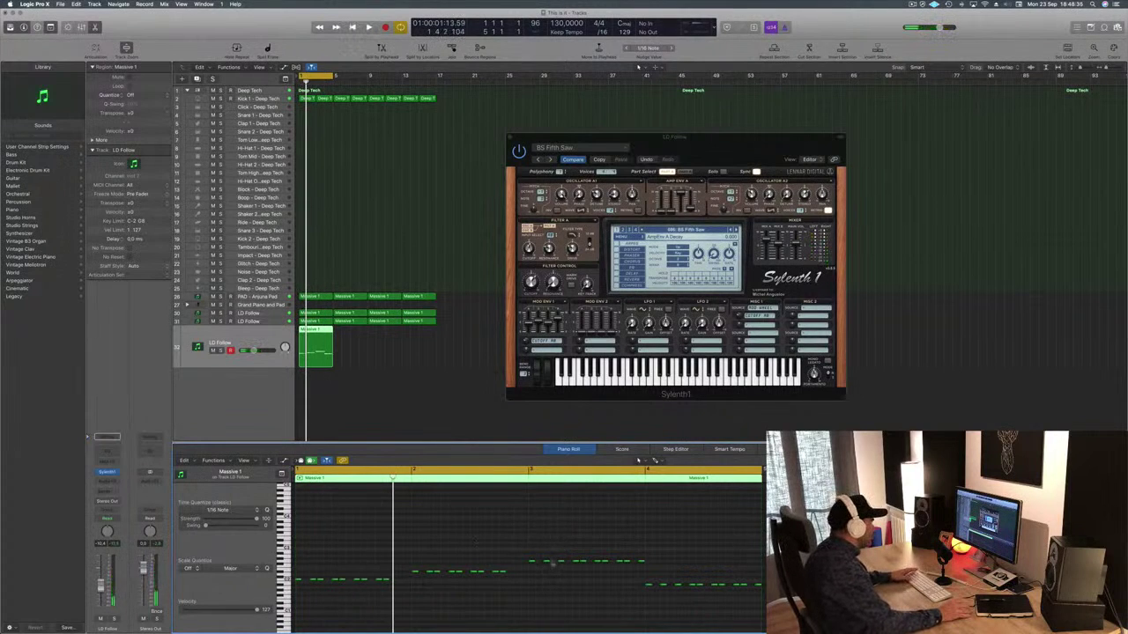
{"action": "left_click", "coordinate": [553, 562]}
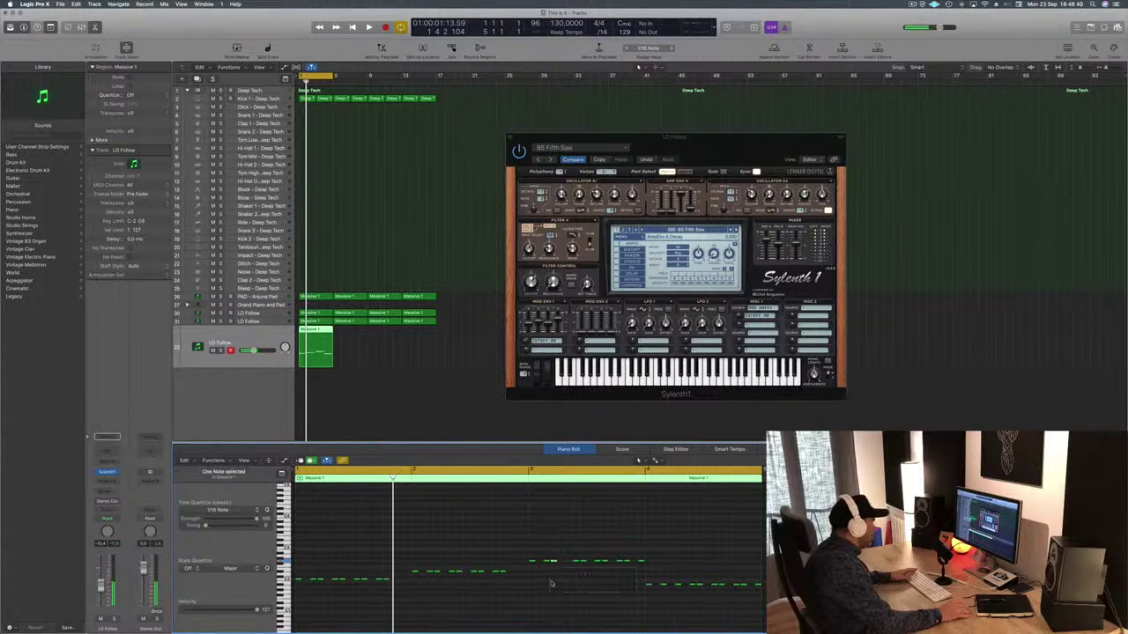
{"action": "mouse_move", "coordinate": [568, 556]}
{"action": "left_mouse_down"}
{"action": "mouse_move", "coordinate": [599, 564]}
{"action": "mouse_move", "coordinate": [570, 565]}
{"action": "left_mouse_up"}
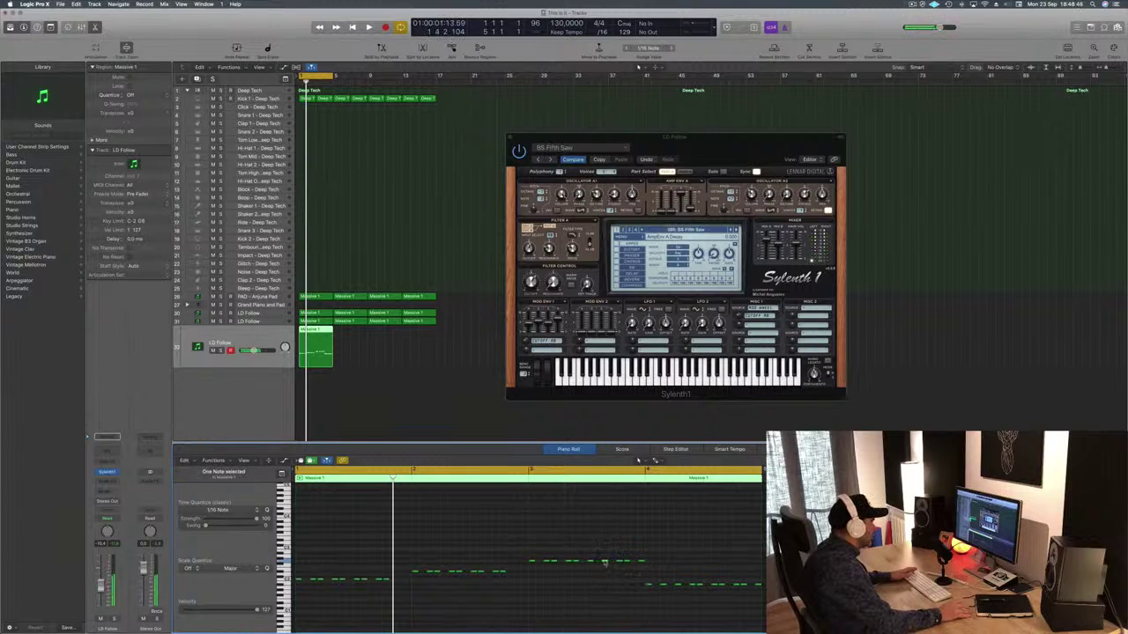
{"action": "key", "text": "space"}
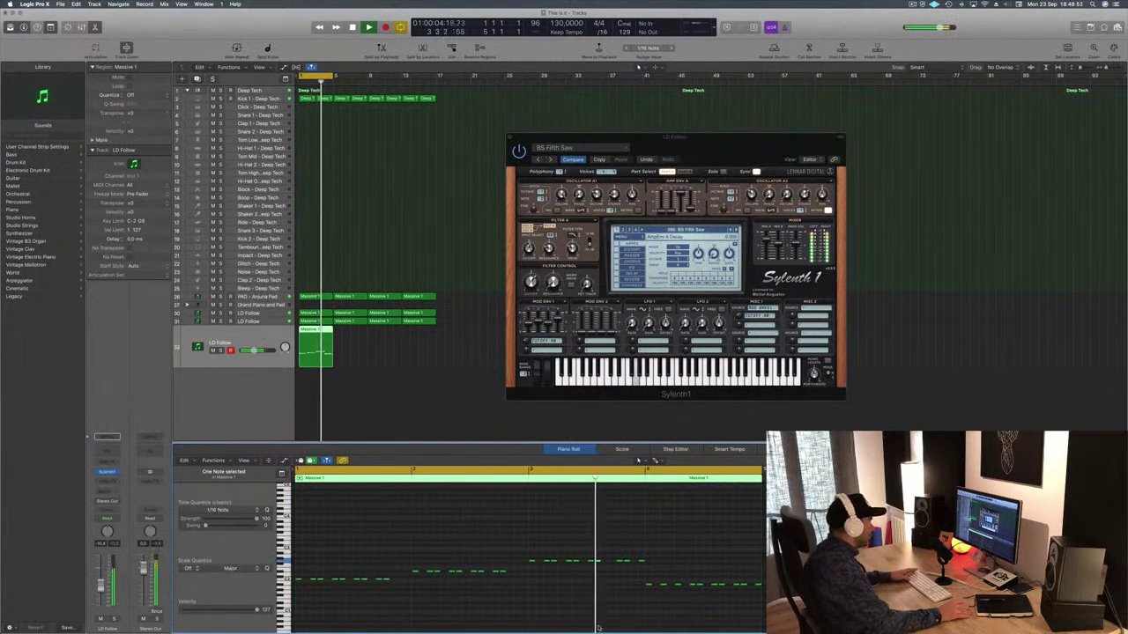
{"action": "key", "text": "space"}
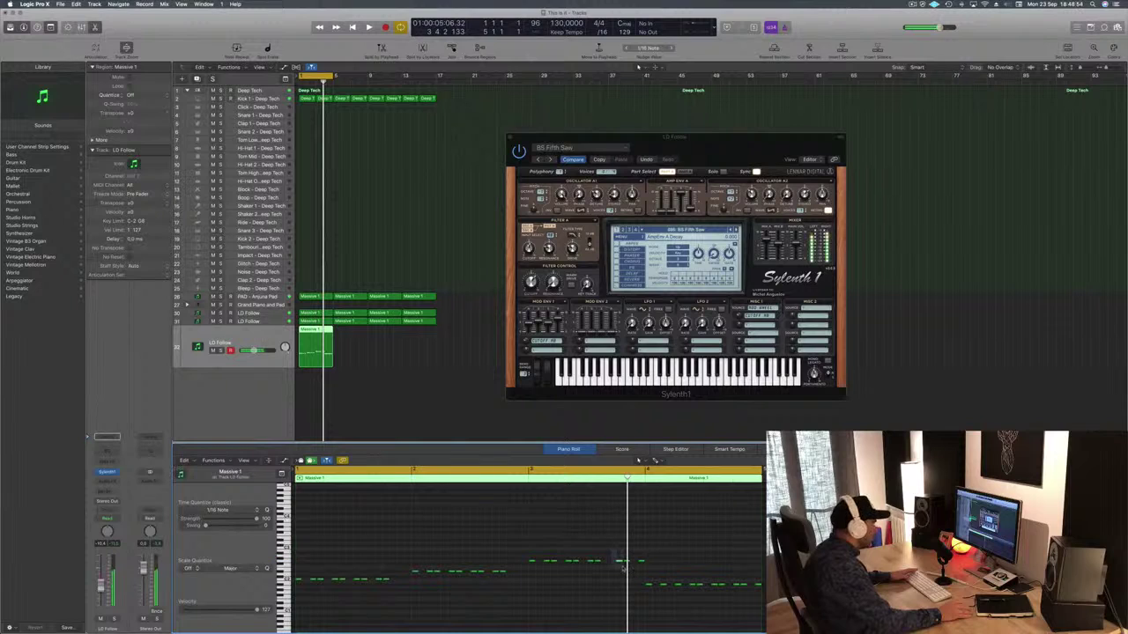
{"action": "left_click_drag", "start_coordinate": [622, 562], "coordinate": [642, 564]}
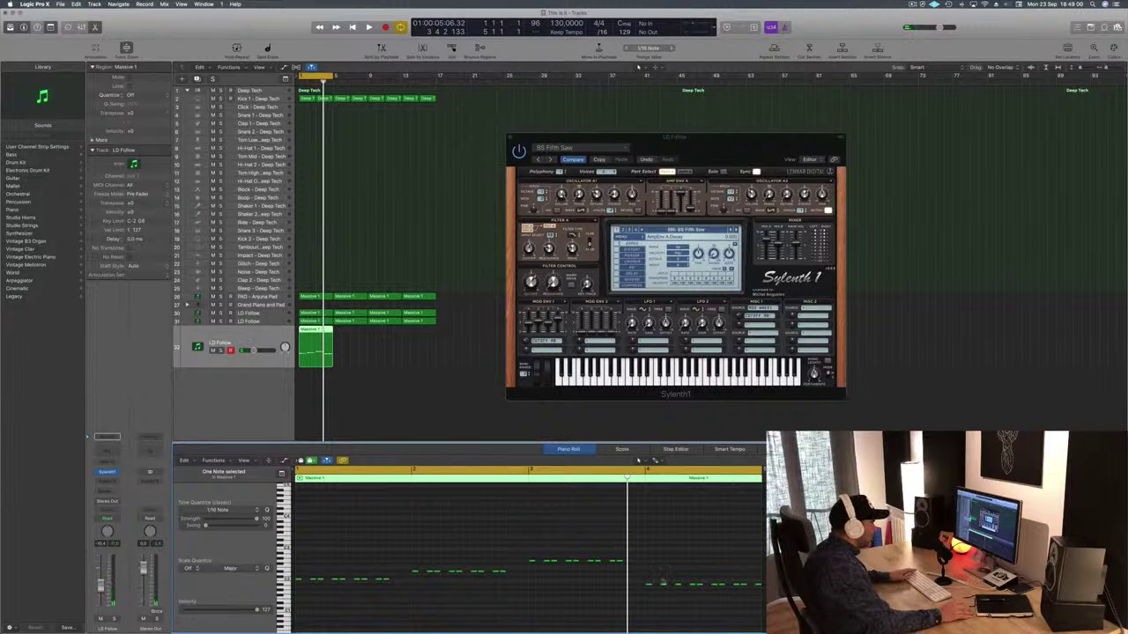
Step: Shift the later note pairs of bar 4 a sixteenth earlier for even spacing, delete the bar's last note, and play the pattern
{"action": "left_click_drag", "start_coordinate": [674, 587], "coordinate": [677, 583]}
{"action": "key", "text": "space"}
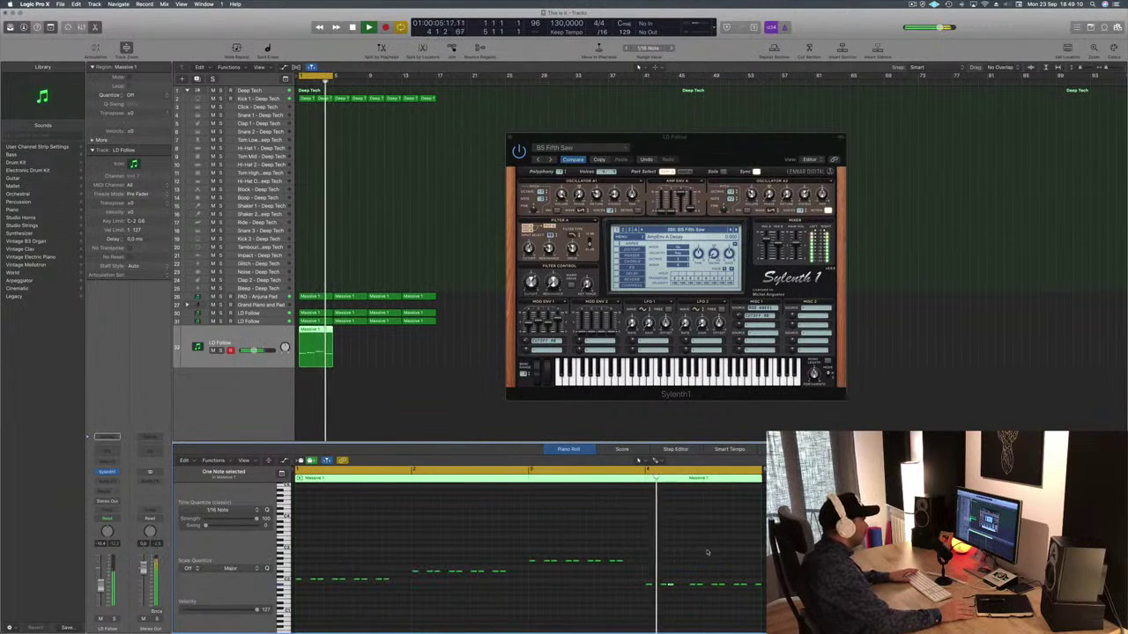
{"action": "key", "text": "space"}
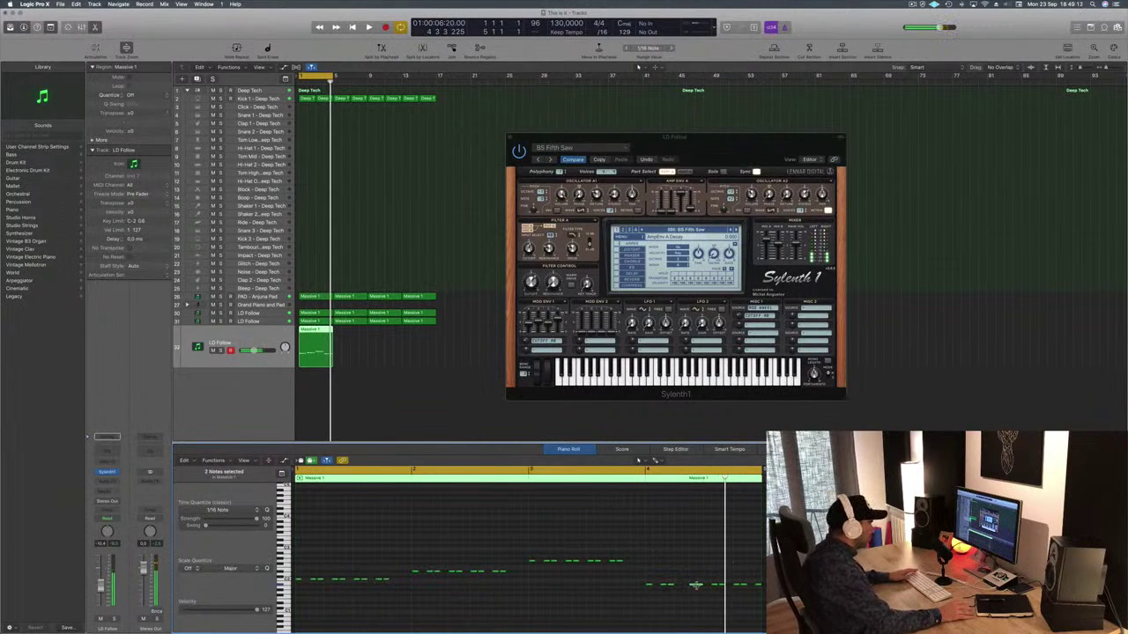
{"action": "left_click_drag", "start_coordinate": [693, 588], "coordinate": [720, 584]}
{"action": "key", "text": "space"}
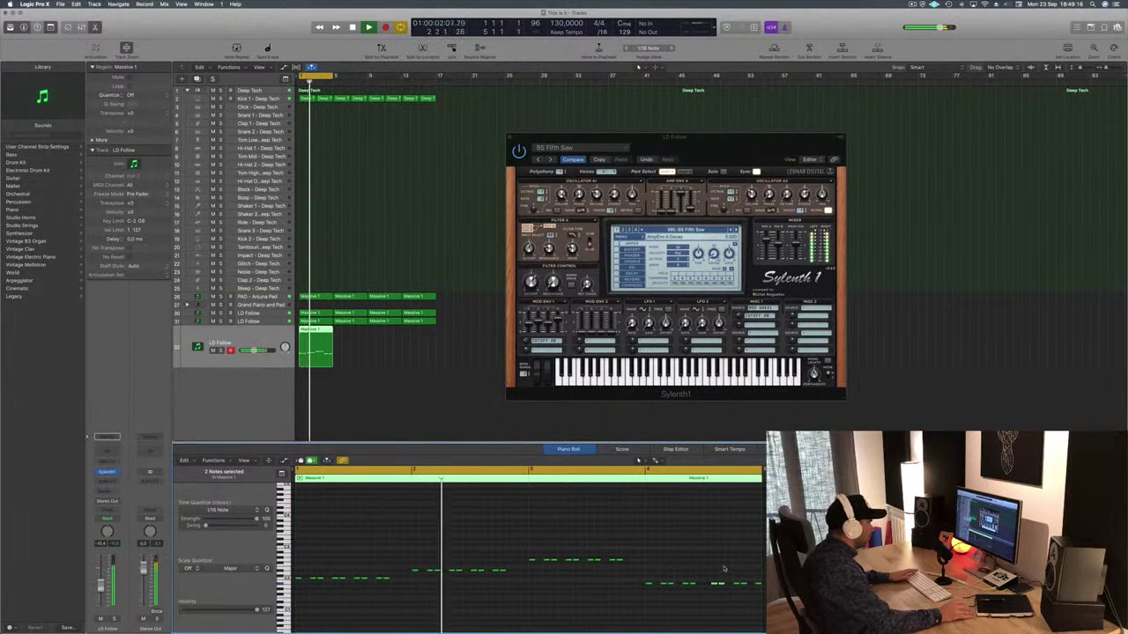
{"action": "left_click", "coordinate": [716, 583]}
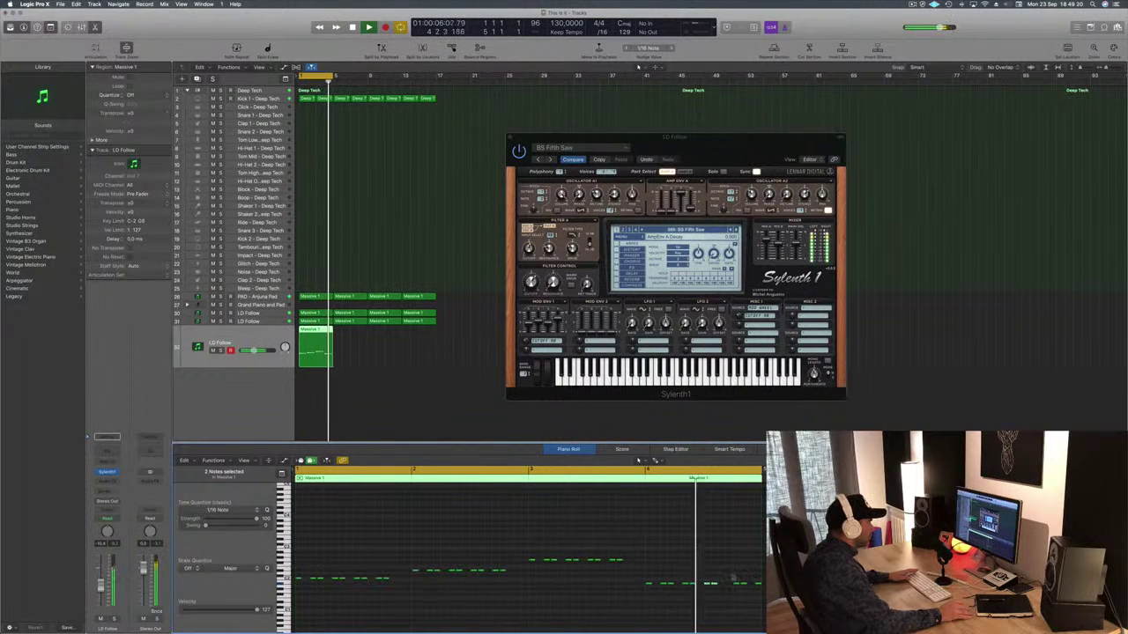
{"action": "left_click", "coordinate": [735, 584]}
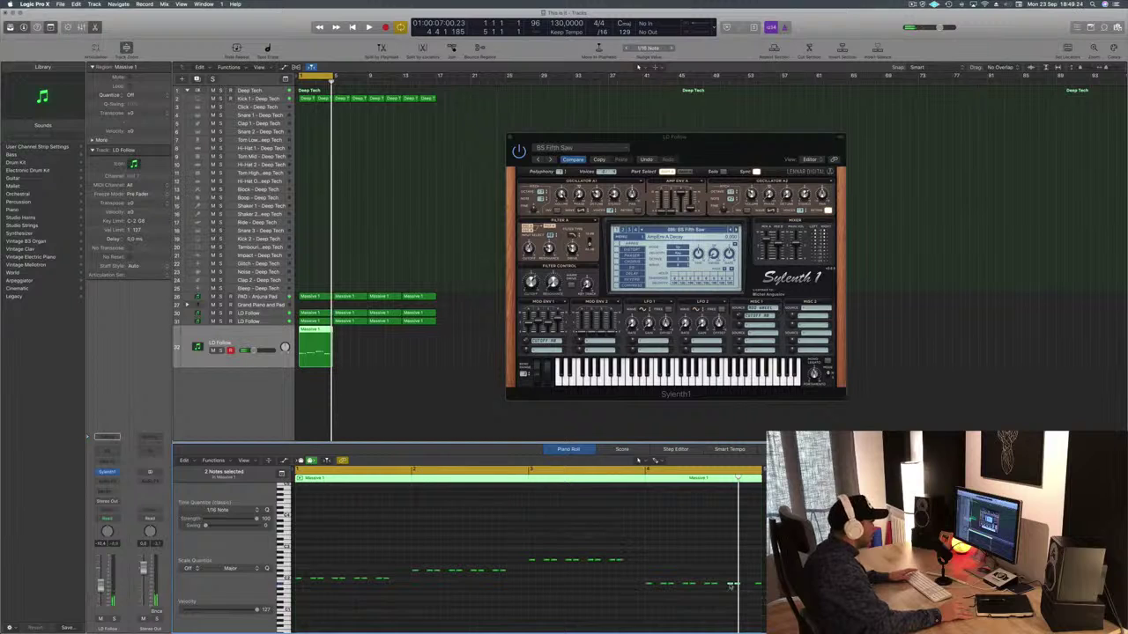
{"action": "key", "text": "super+a"}
{"action": "left_click", "coordinate": [756, 583]}
{"action": "key", "text": "space"}
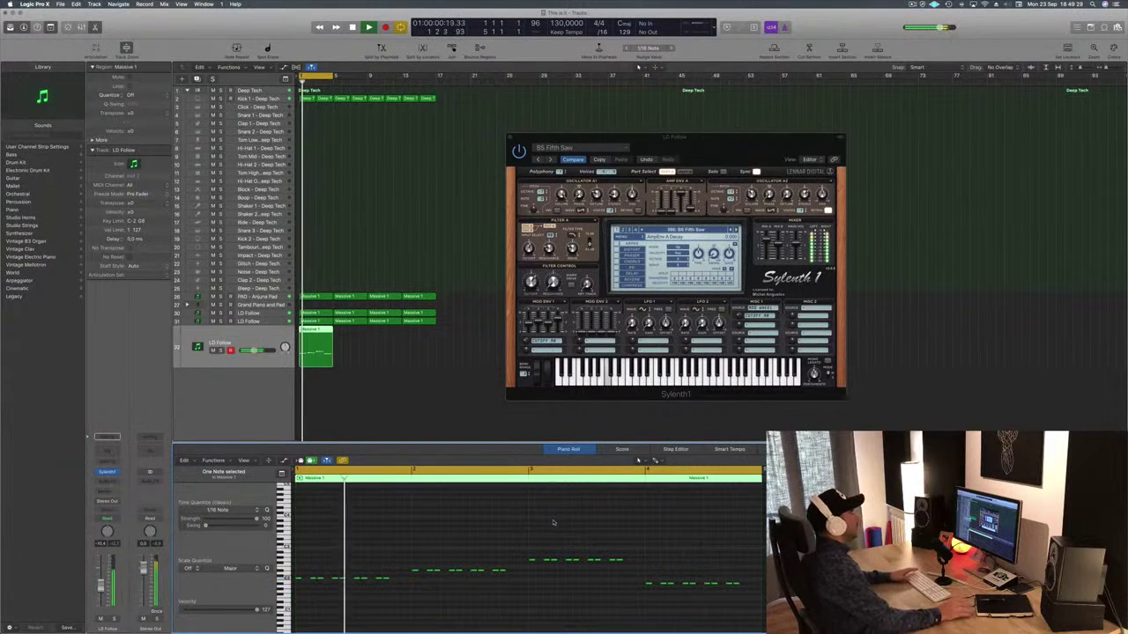
Step: Step through the Sylenth1 presets to BS Italo and raise the LD Follow track's volume to -4.7 dB
{"action": "left_click", "coordinate": [738, 230]}
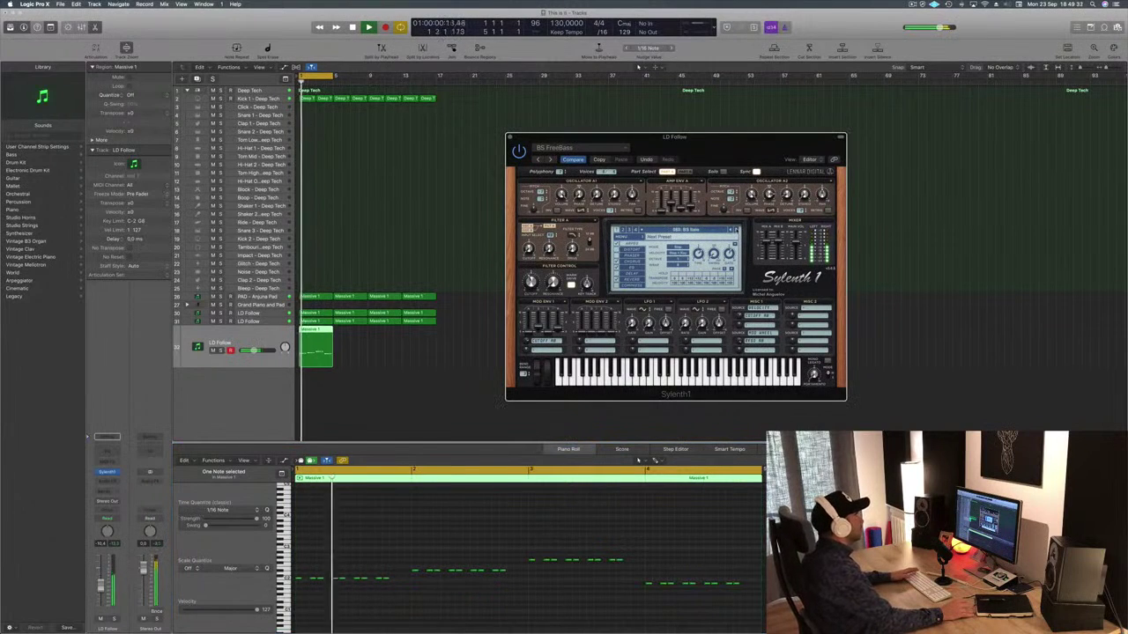
{"action": "key", "text": "space"}
{"action": "left_click_drag", "start_coordinate": [99, 589], "coordinate": [100, 581]}
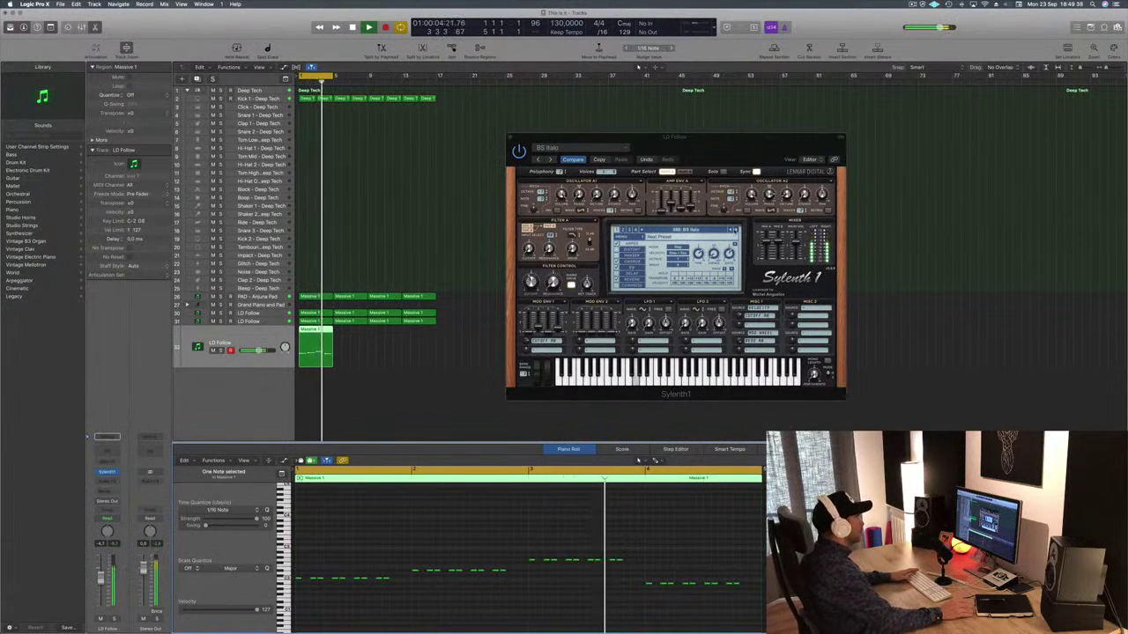
Step: Audition the BS LMBass preset, return to BS Italo, and copy the BS Italo plug-in settings
{"action": "left_click", "coordinate": [730, 230]}
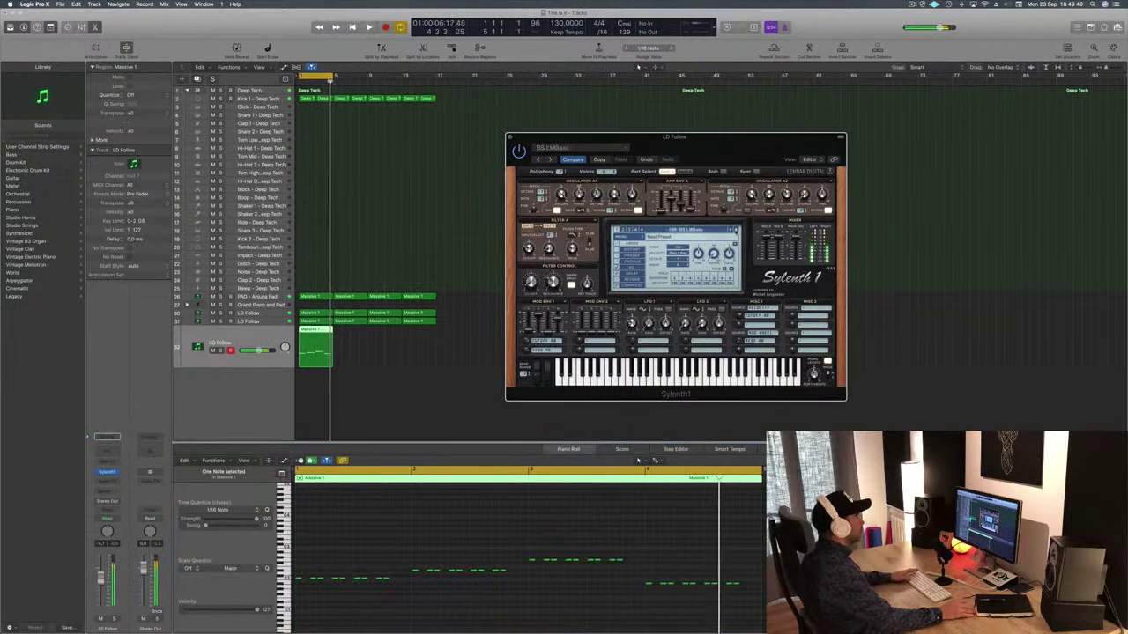
{"action": "left_click", "coordinate": [730, 230]}
{"action": "key", "text": "space"}
{"action": "key", "text": "space"}
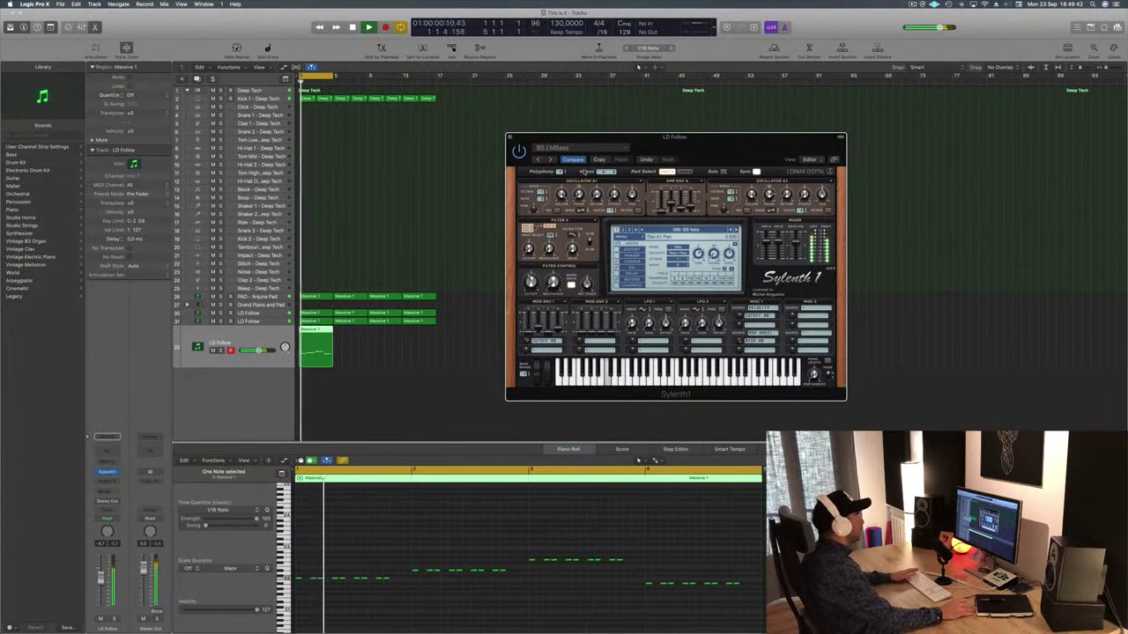
{"action": "left_click", "coordinate": [601, 160]}
Step: Audition the Sylenth1 bass presets against the pattern, stepping through BS Moog Bass, BS Point Bass and BS SquareRoot to BS Unison Bass
{"action": "key", "text": "space"}
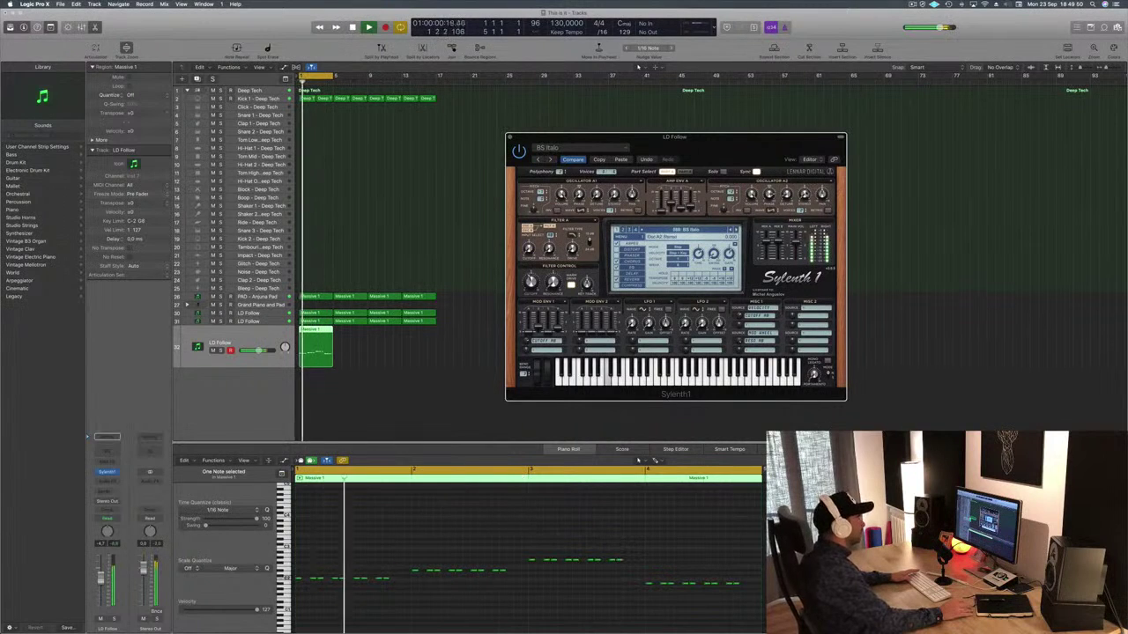
{"action": "key", "text": "space"}
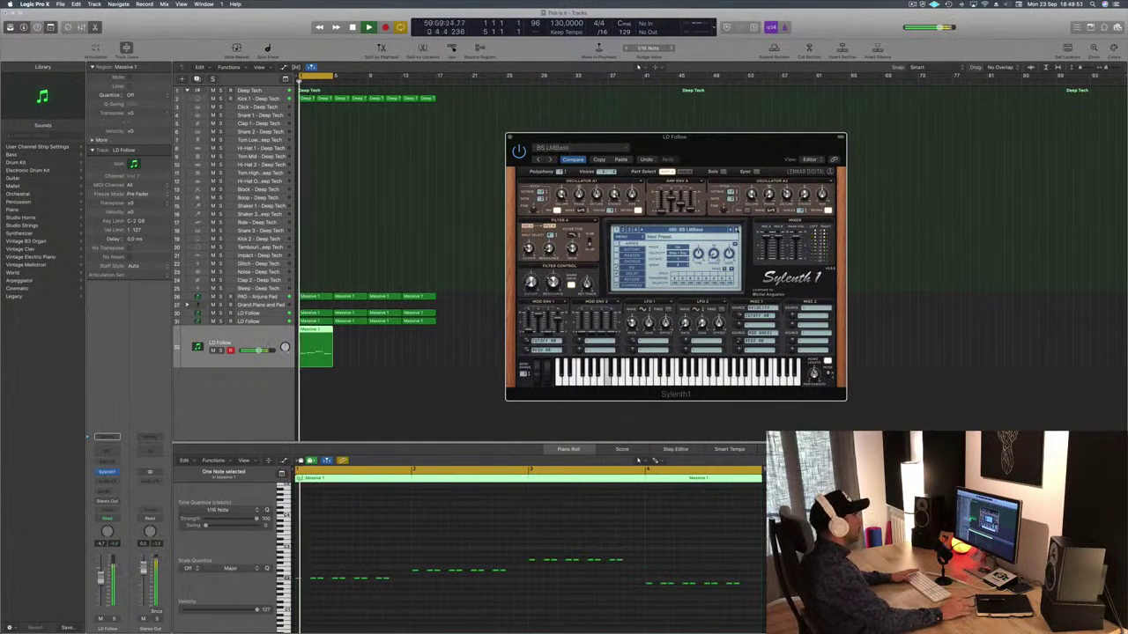
{"action": "key", "text": "space"}
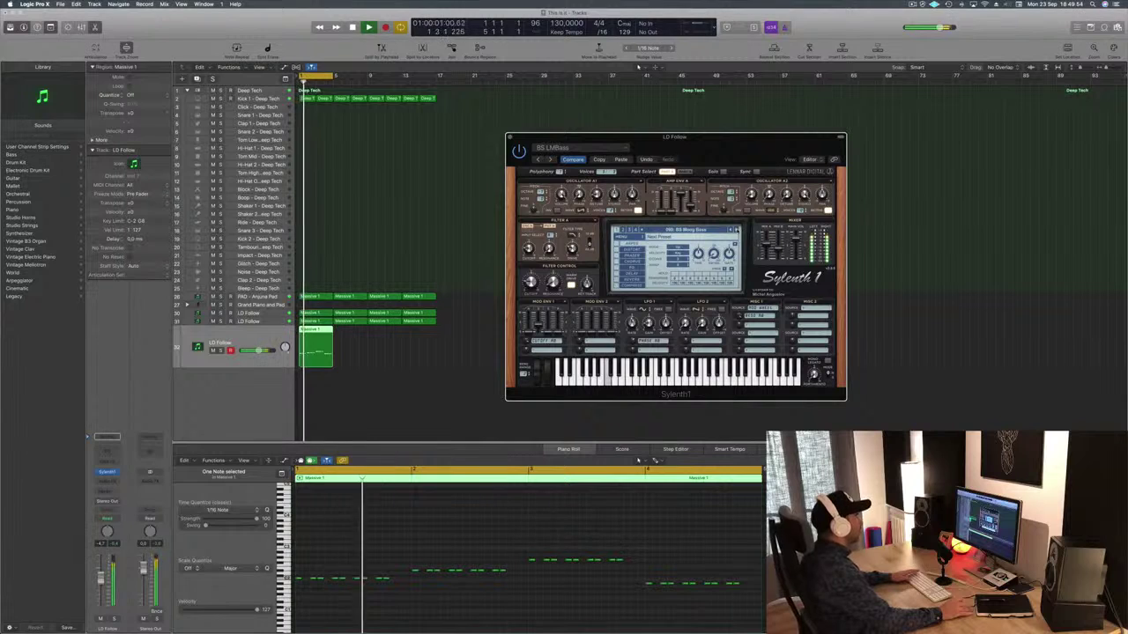
{"action": "left_click", "coordinate": [736, 230]}
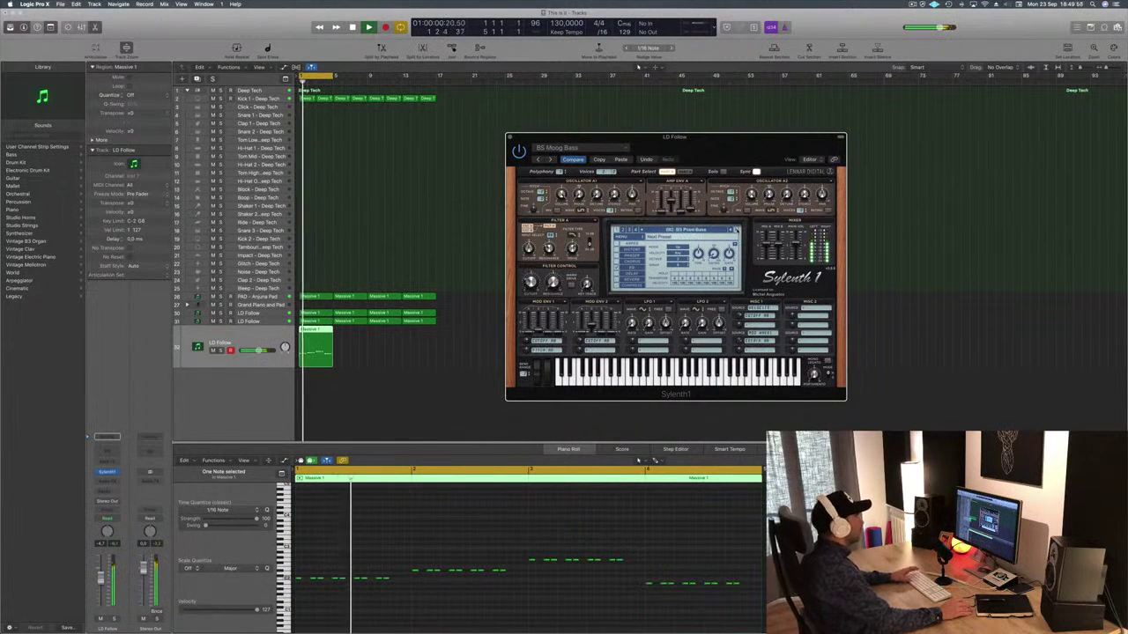
{"action": "key", "text": "space"}
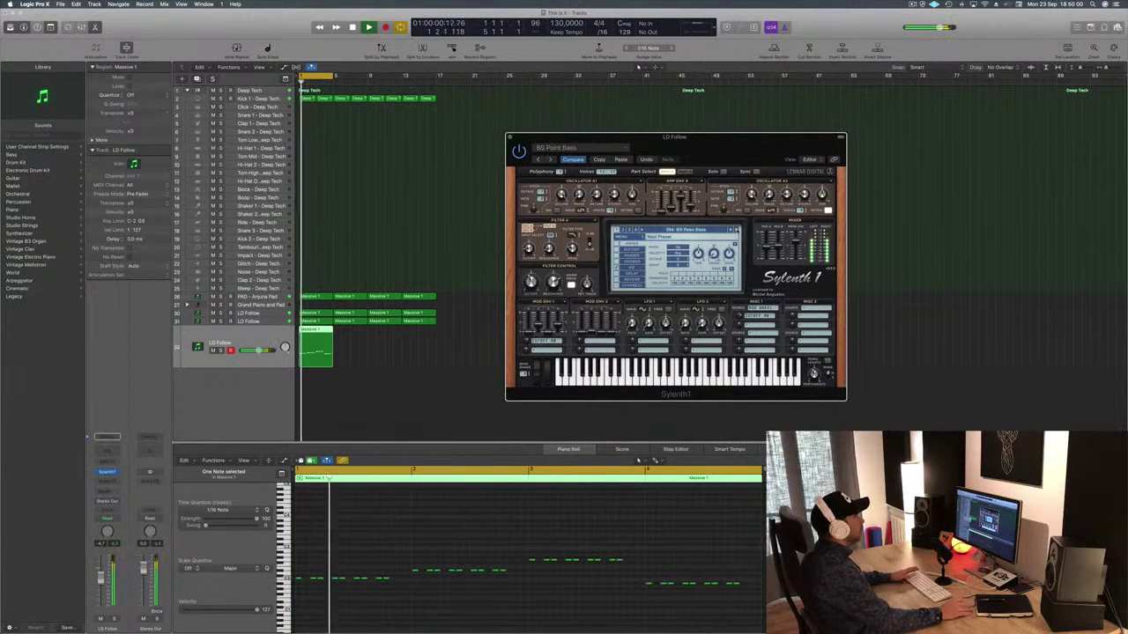
{"action": "left_click", "coordinate": [738, 230]}
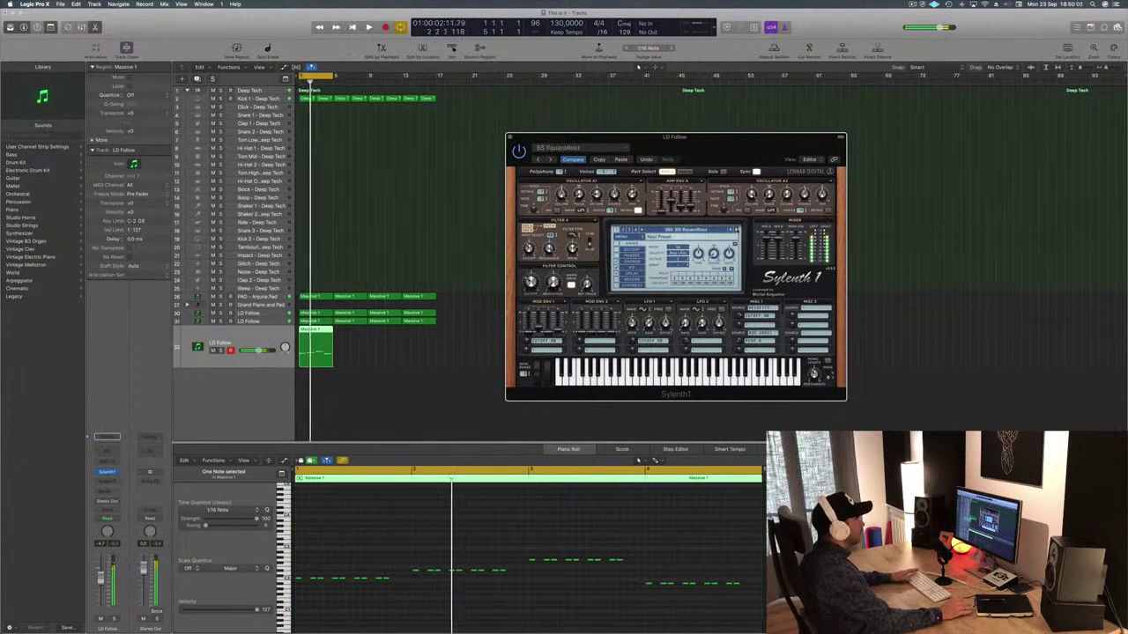
{"action": "key", "text": "space"}
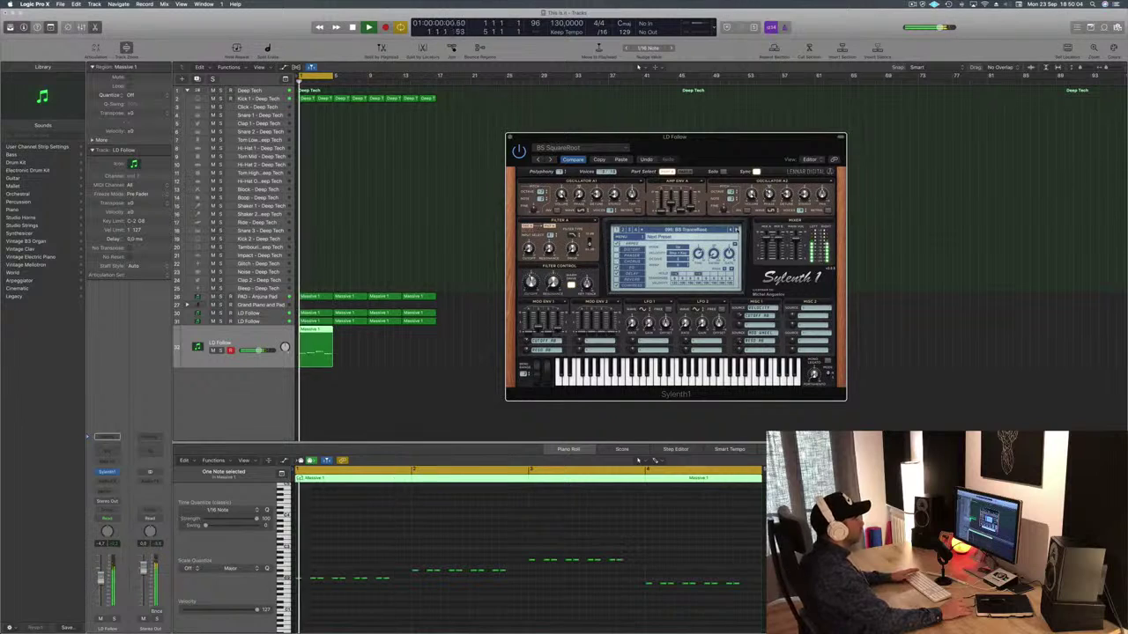
{"action": "left_click", "coordinate": [737, 230]}
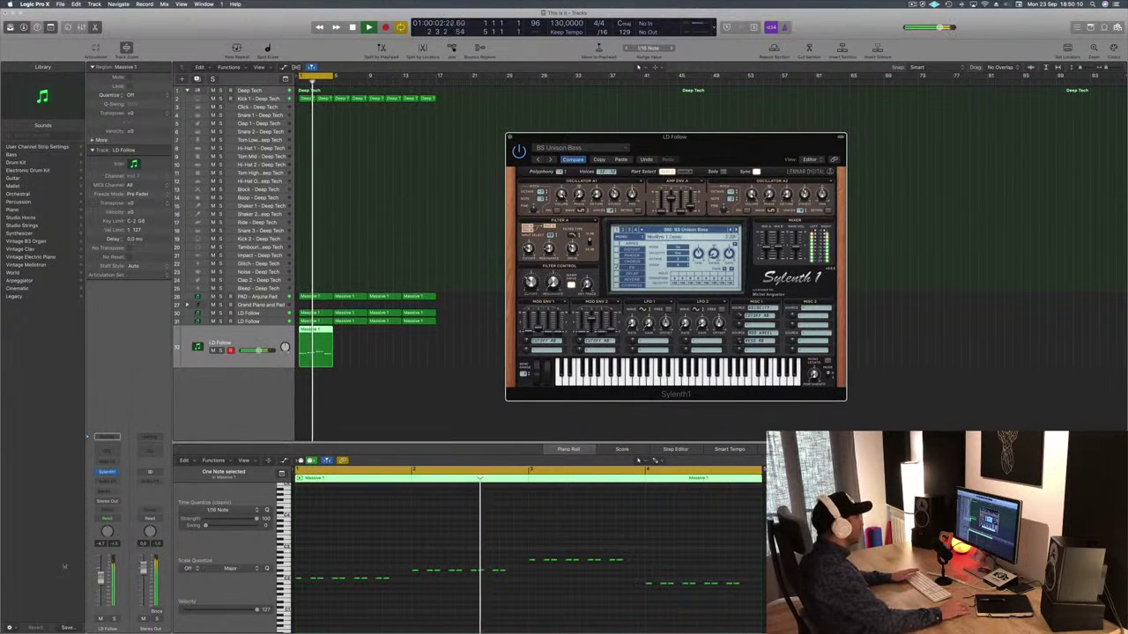
Step: Lower the LD Follow track's volume to about -11 dB and adjust the filter cutoff of the BS Unison Bass sound
{"action": "left_click_drag", "start_coordinate": [100, 580], "coordinate": [100, 601]}
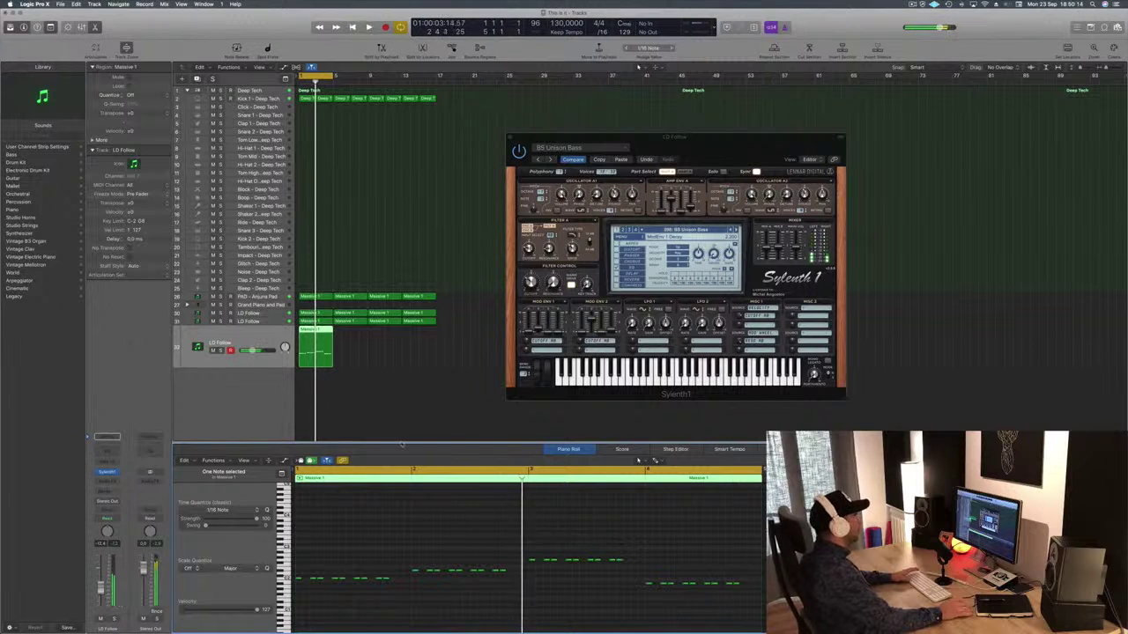
{"action": "left_click_drag", "start_coordinate": [532, 287], "coordinate": [532, 281]}
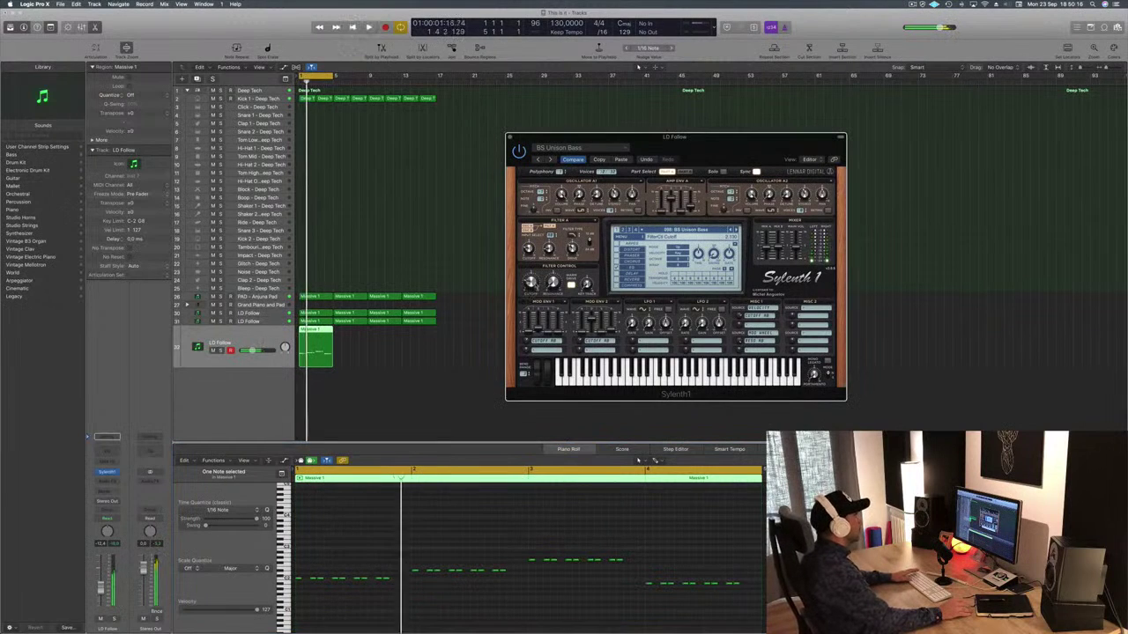
{"action": "left_click_drag", "start_coordinate": [100, 589], "coordinate": [101, 587]}
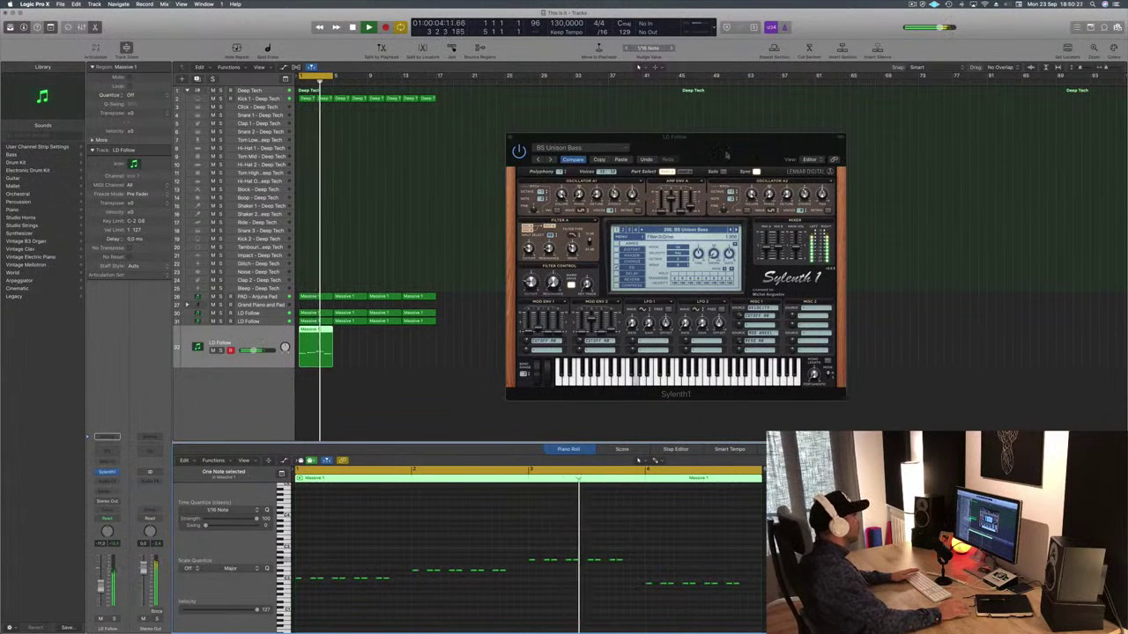
Step: Close the Sylenth1 window, copy the four-bar LD Follow region until it fills bars 1 to 16, and play the arrangement
{"action": "left_click_drag", "start_coordinate": [509, 139], "coordinate": [527, 141]}
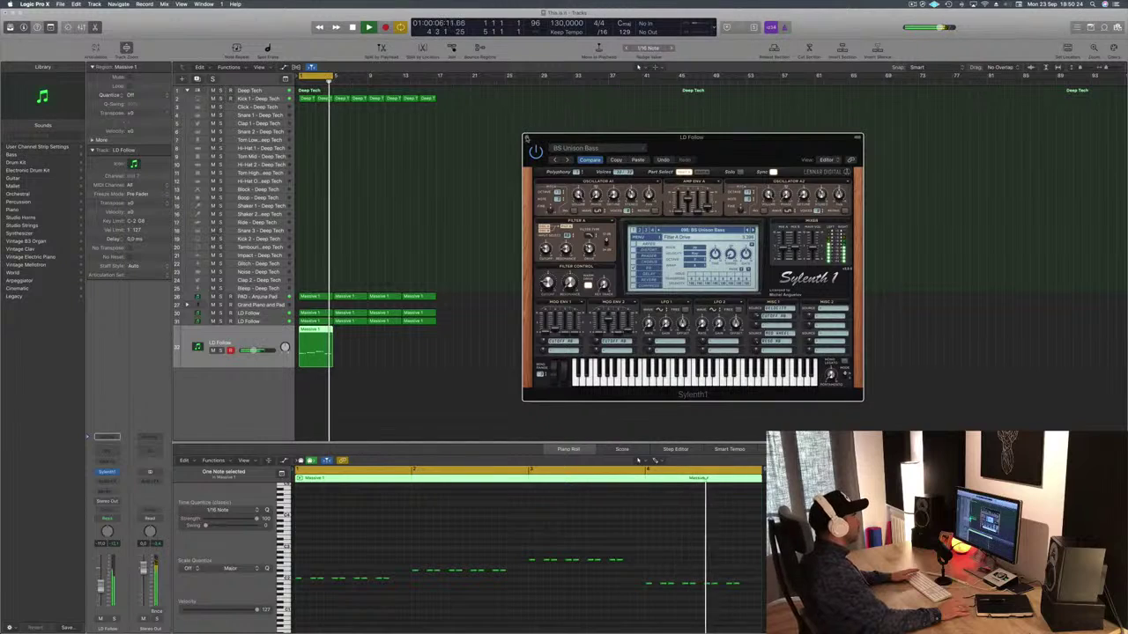
{"action": "left_click", "coordinate": [527, 138]}
{"action": "key", "text": "space"}
{"action": "left_click_drag", "start_coordinate": [319, 339], "coordinate": [381, 340]}
{"action": "left_click", "coordinate": [311, 336], "text": "shift"}
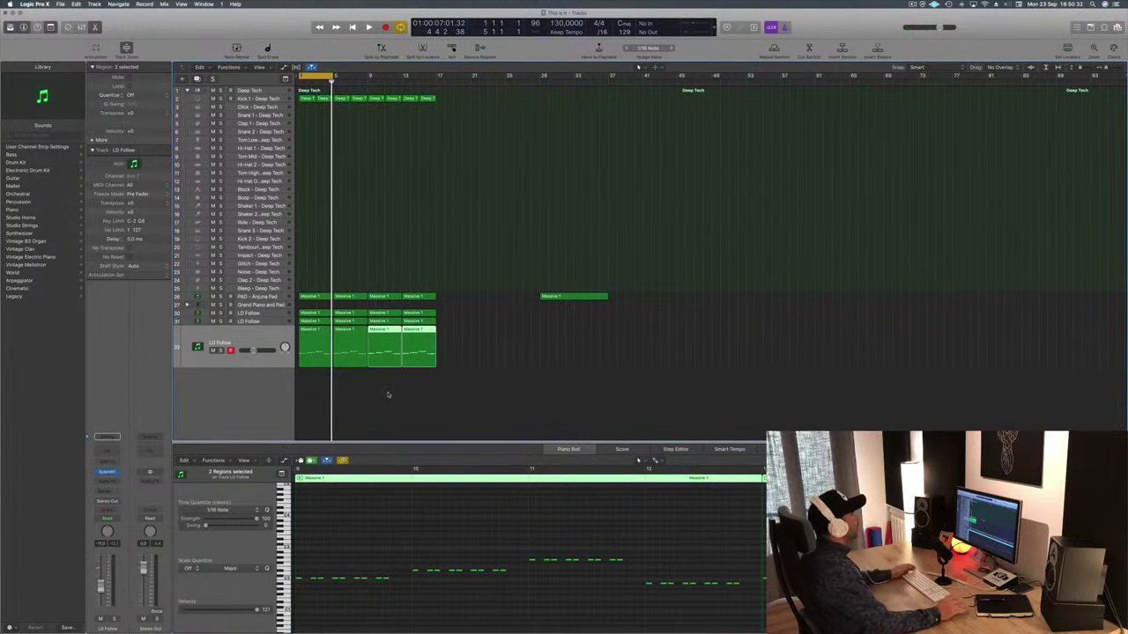
{"action": "key", "text": "space"}
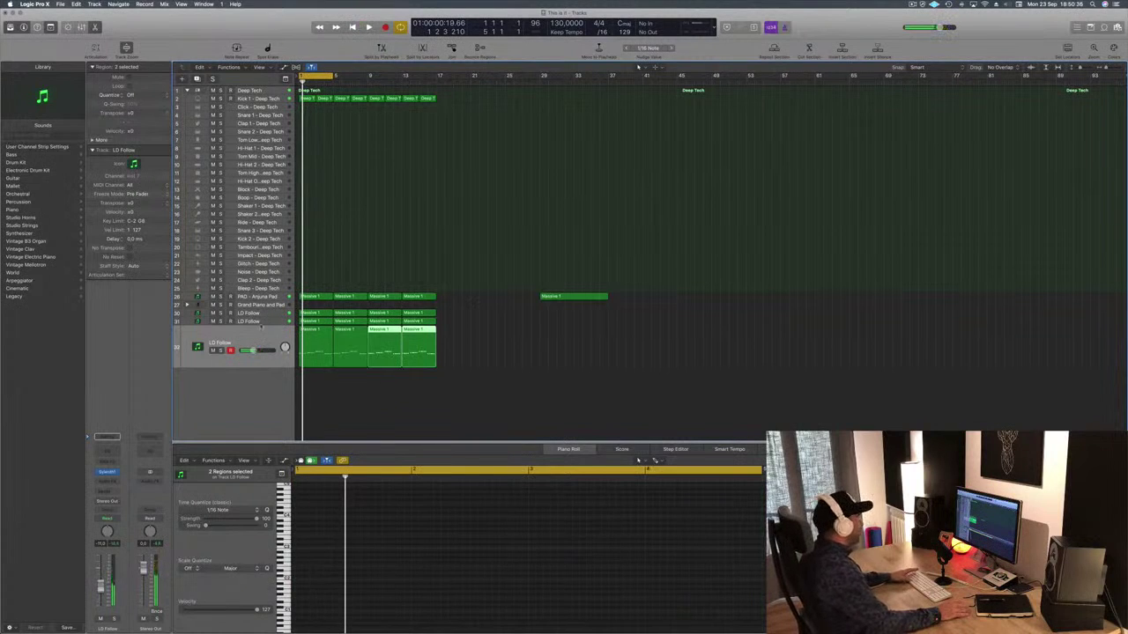
Step: Listen to the three LD Follow layers in solo, then clear the solo and play them with the full mix
{"action": "left_click", "coordinate": [270, 322]}
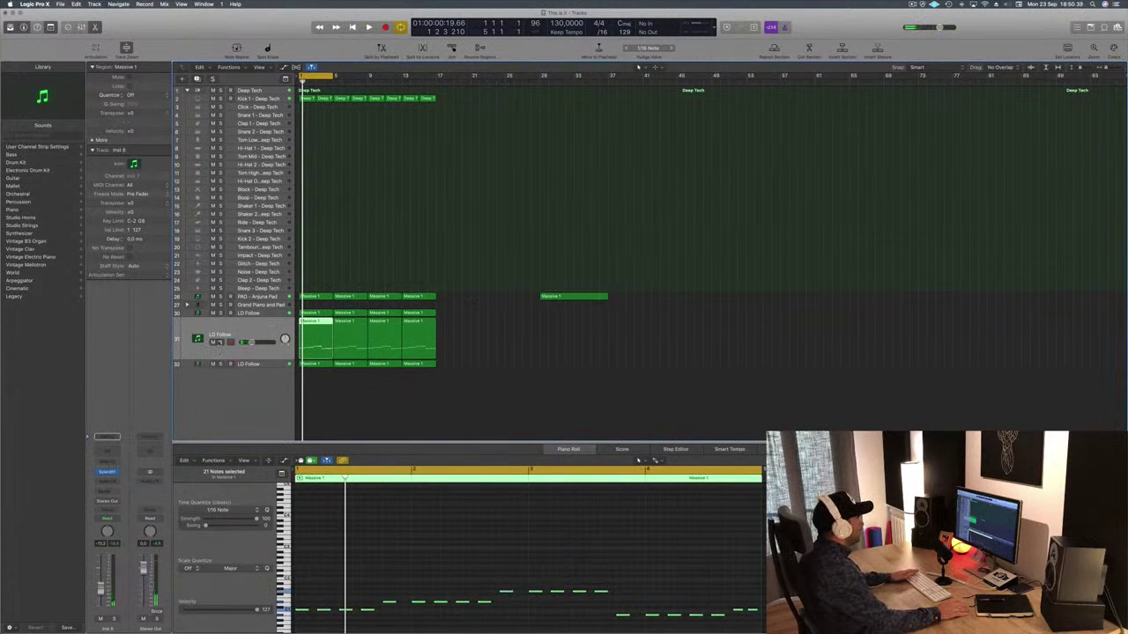
{"action": "left_click", "coordinate": [221, 342]}
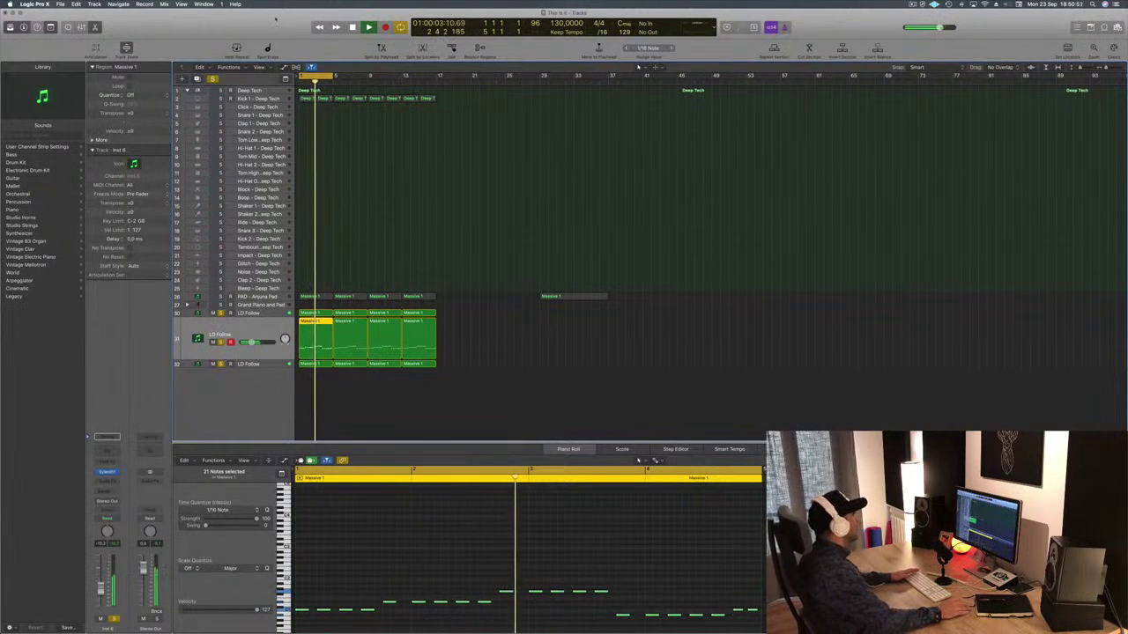
{"action": "left_click", "coordinate": [213, 79]}
{"action": "key", "text": "Return"}
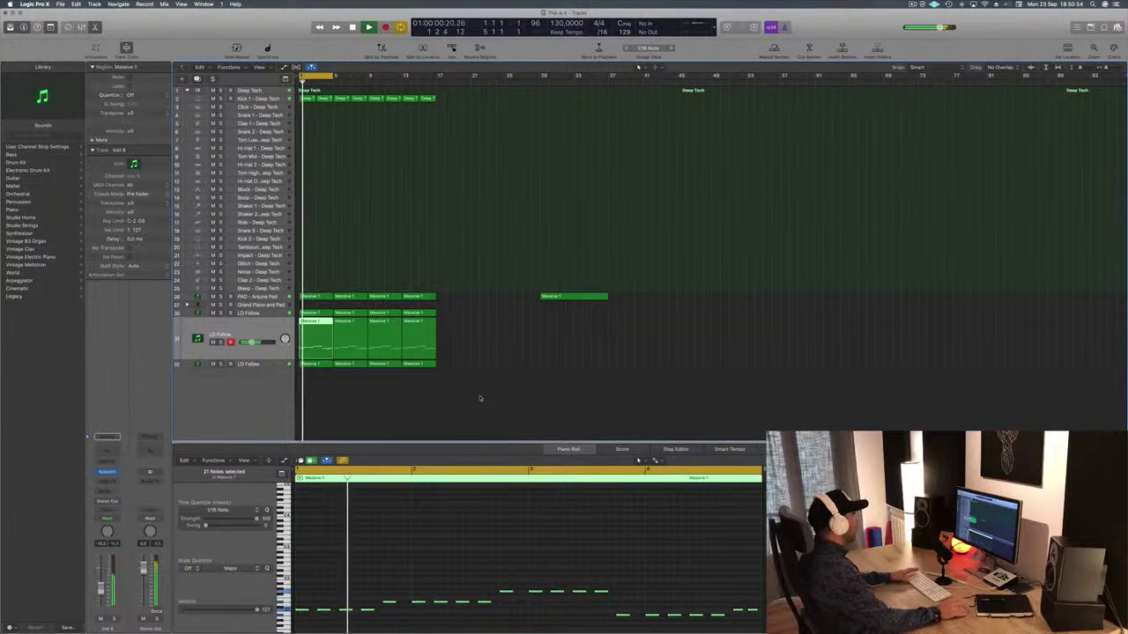
{"action": "left_click", "coordinate": [481, 397]}
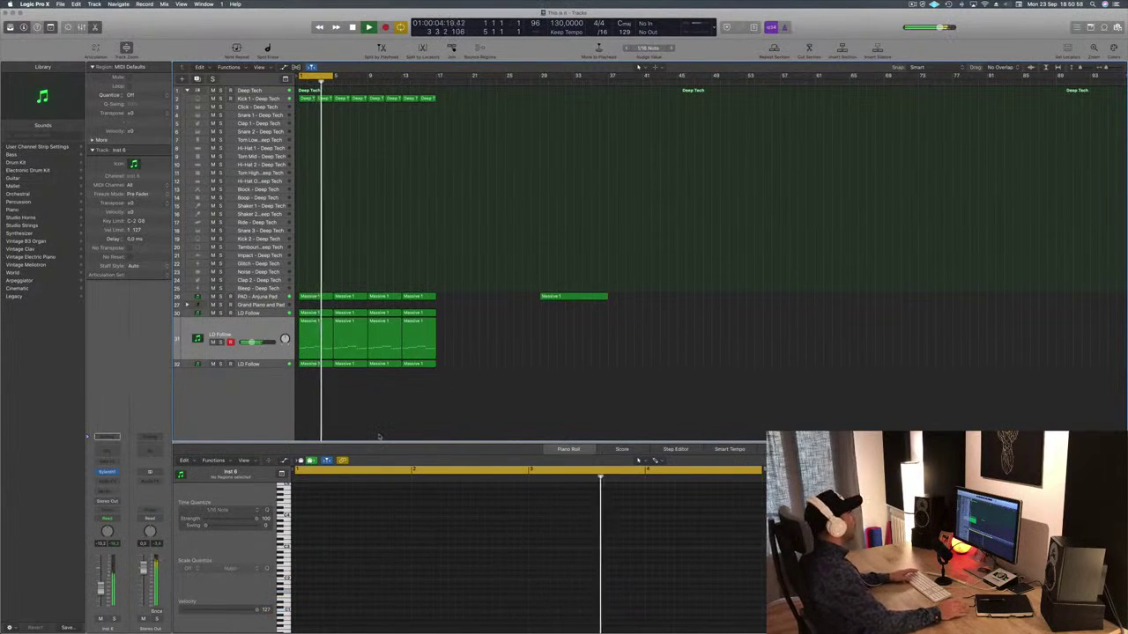
{"action": "key", "text": "space"}
Step: Duplicate the lowest LD Follow track and copy its first four-bar region onto the new track at bar 1
{"action": "scroll", "coordinate": [359, 409], "scroll_direction": "up", "scroll_amount": 4}
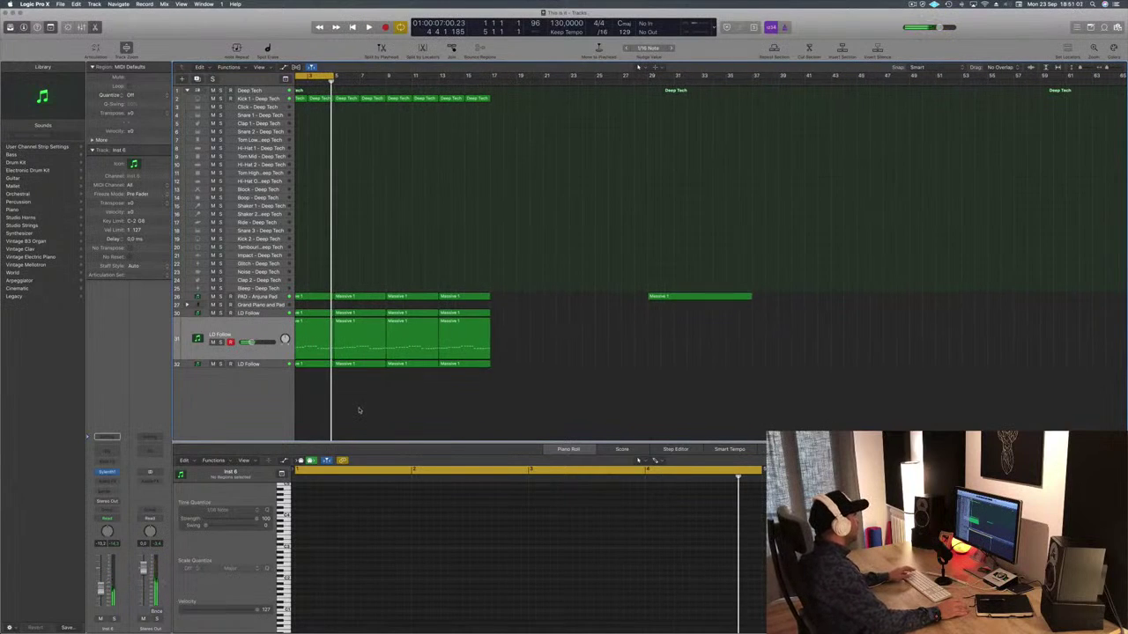
{"action": "left_click", "coordinate": [278, 365]}
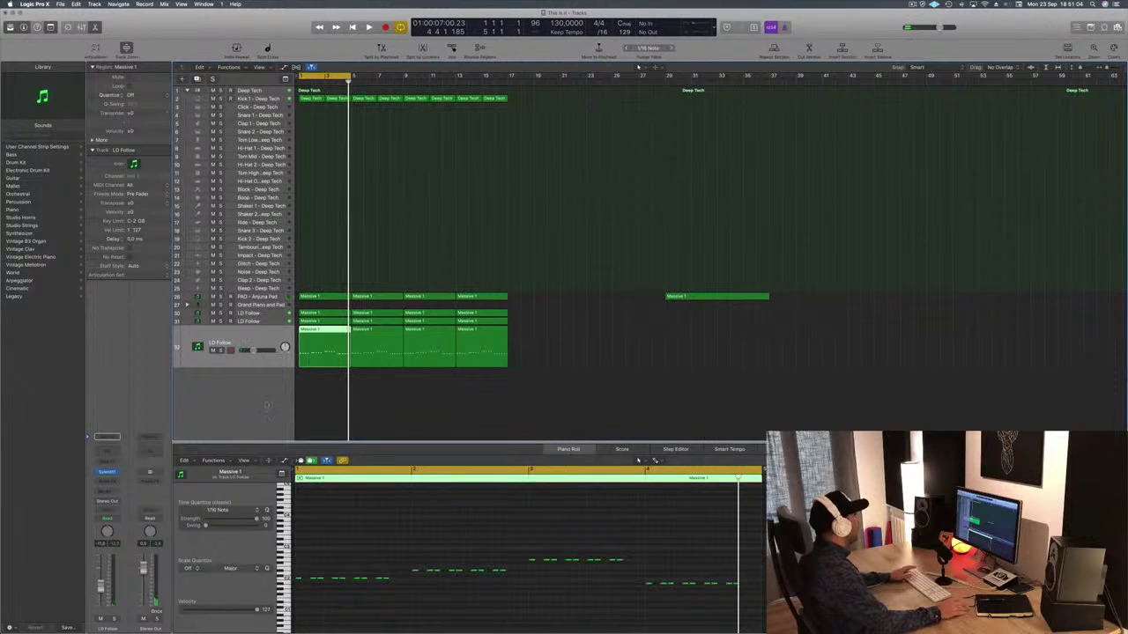
{"action": "left_click_drag", "start_coordinate": [252, 368], "coordinate": [251, 364]}
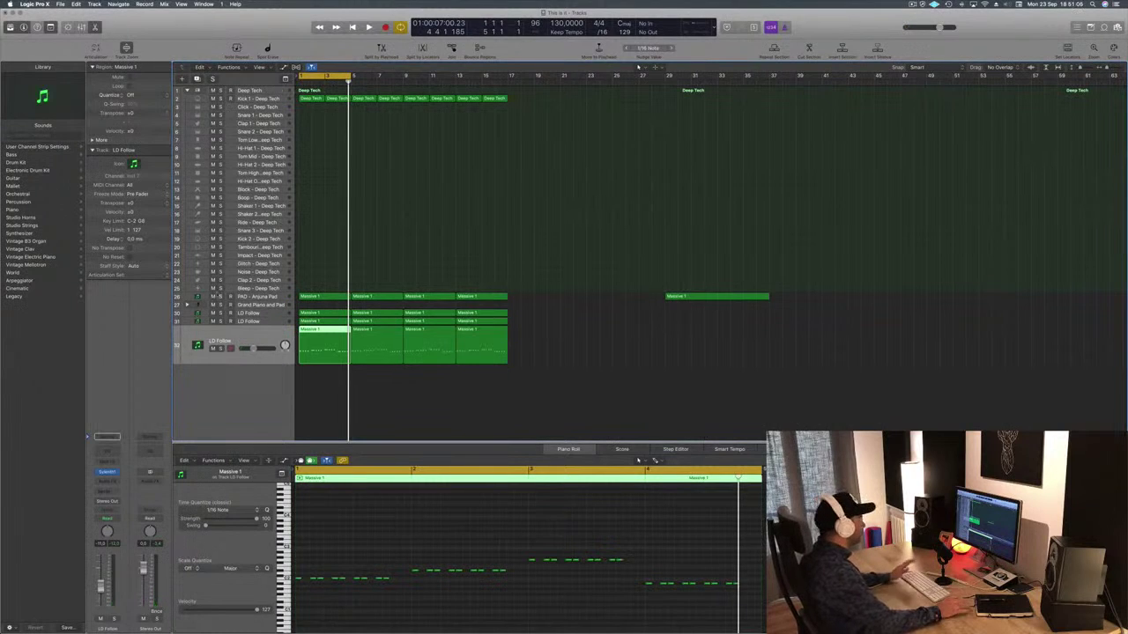
{"action": "key", "text": "super+d"}
{"action": "left_click", "coordinate": [326, 330]}
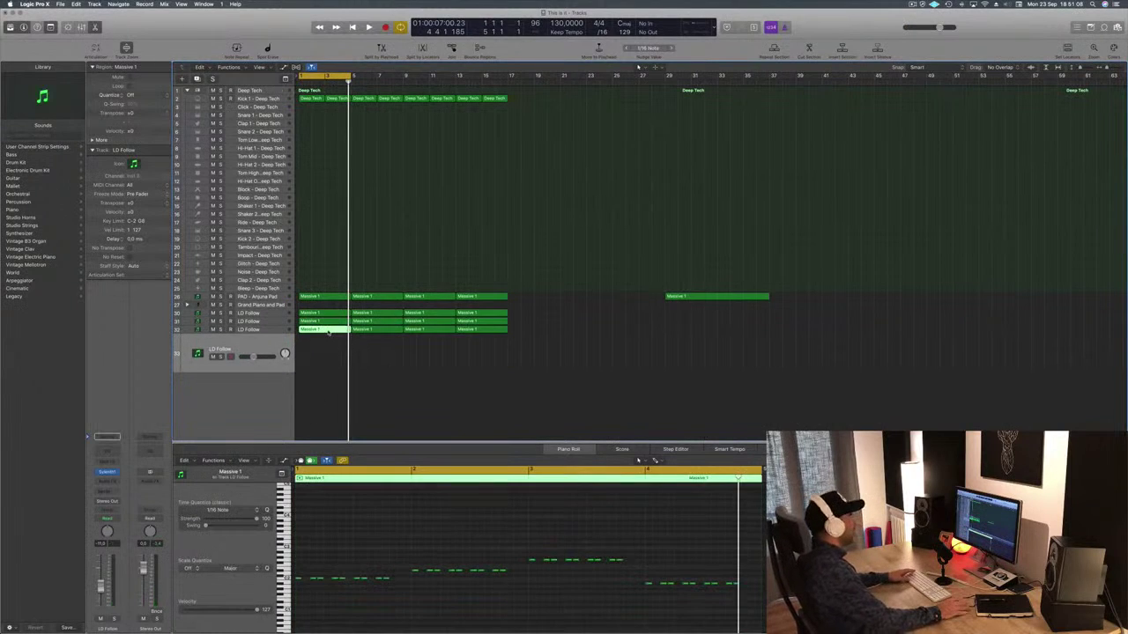
{"action": "left_click_drag", "start_coordinate": [331, 341], "coordinate": [326, 352]}
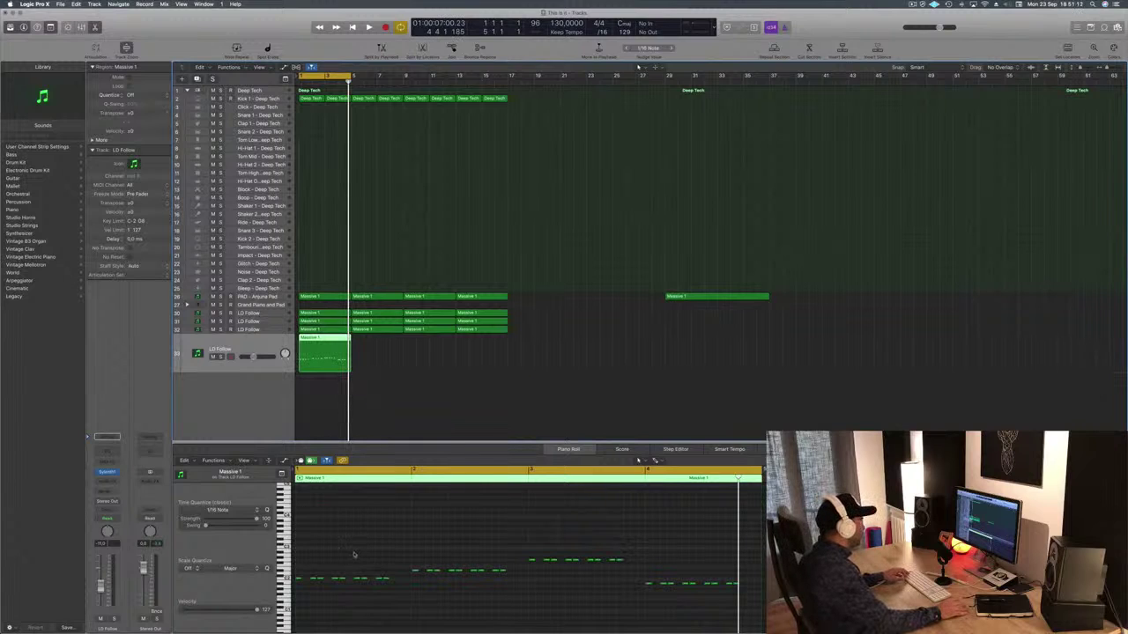
Step: Move the last note pair of each of the four bars in the copied region to the very end of its bar
{"action": "left_click", "coordinate": [382, 578]}
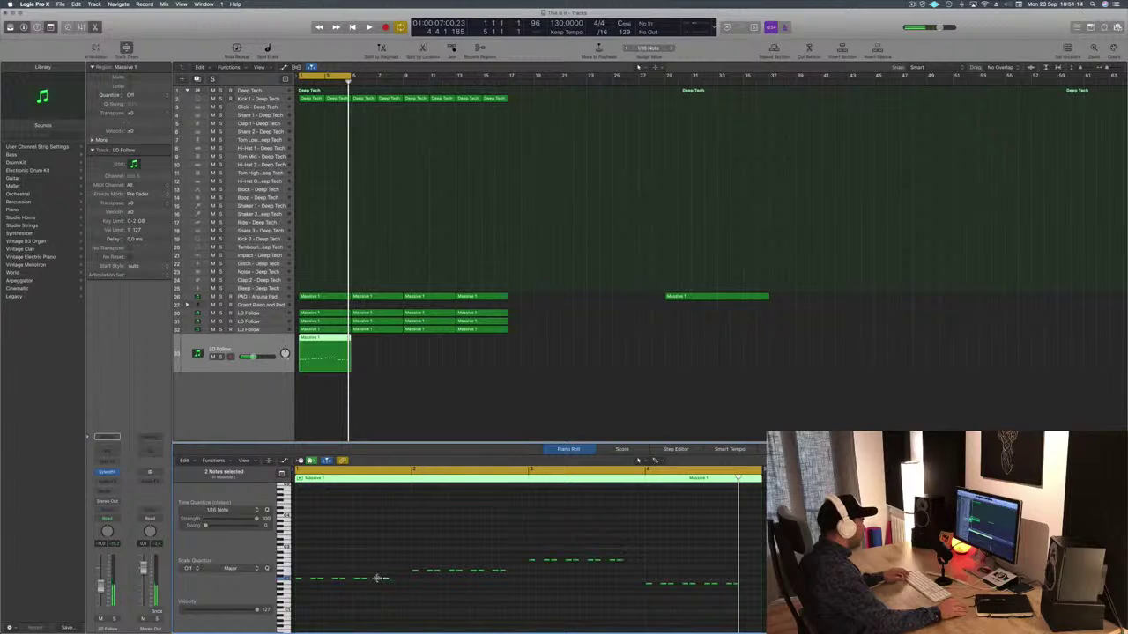
{"action": "left_click_drag", "start_coordinate": [379, 579], "coordinate": [404, 579]}
{"action": "left_click", "coordinate": [496, 572]}
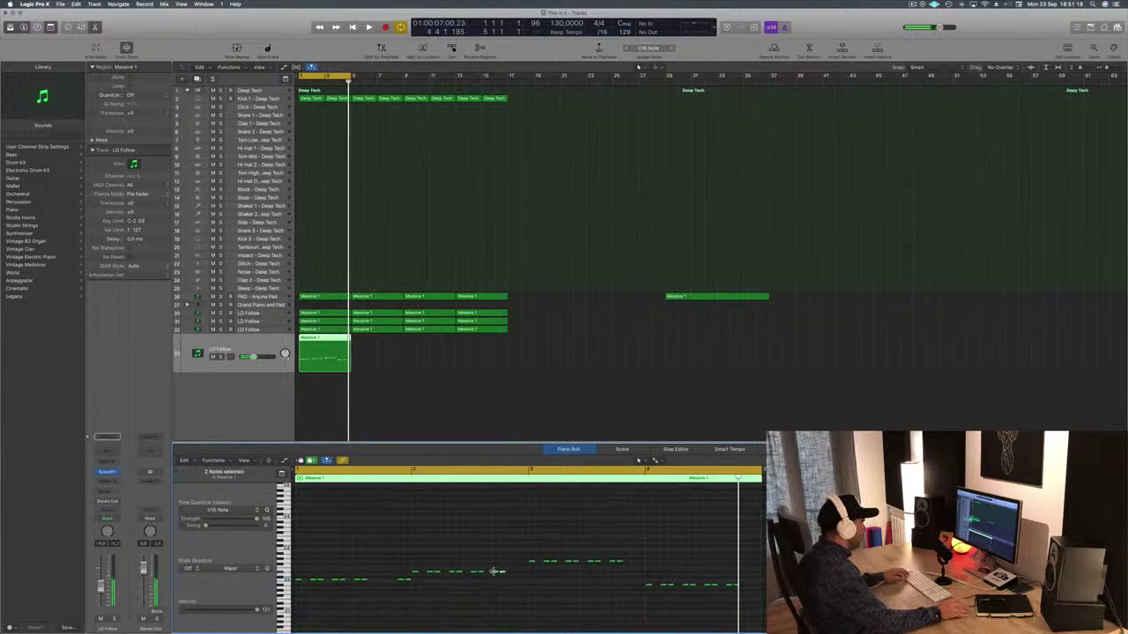
{"action": "left_click_drag", "start_coordinate": [496, 573], "coordinate": [518, 574]}
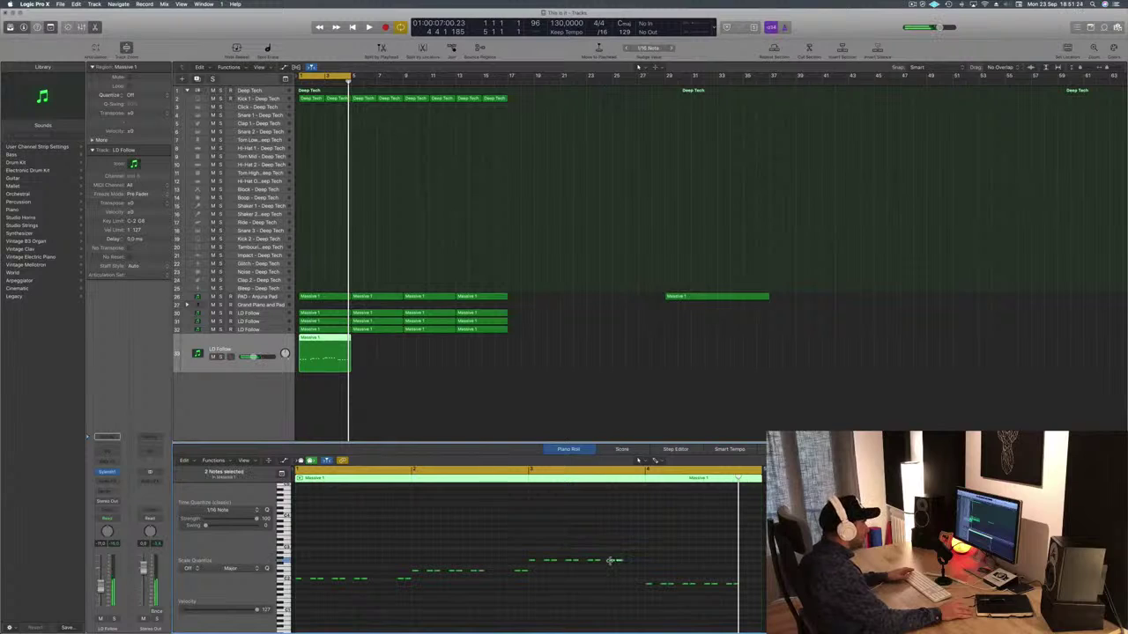
{"action": "left_click_drag", "start_coordinate": [615, 564], "coordinate": [633, 562]}
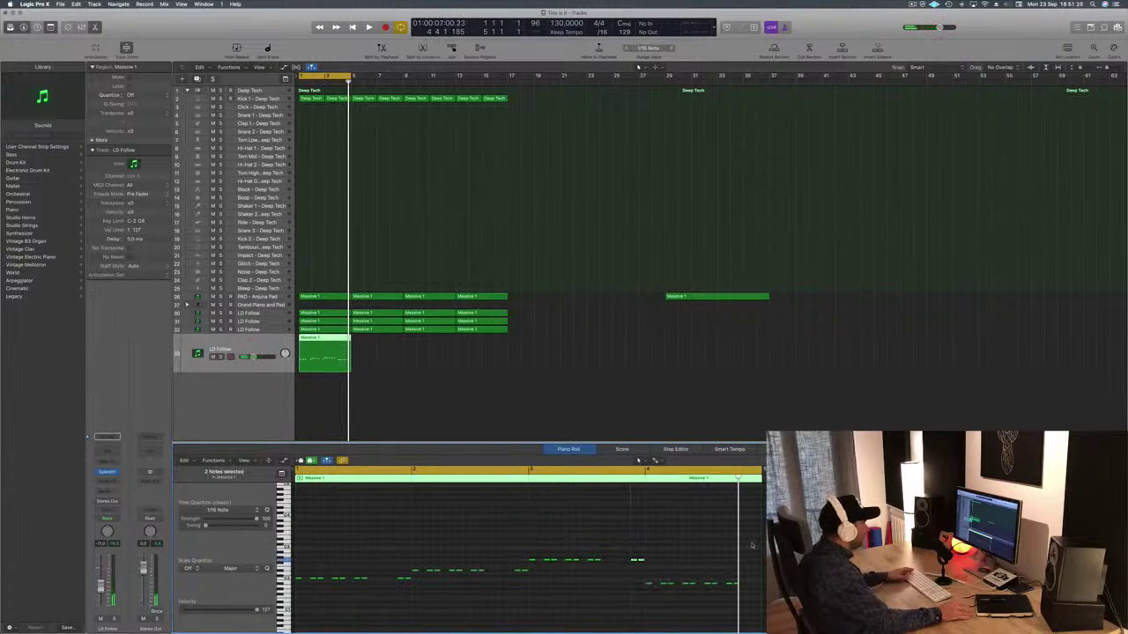
{"action": "left_click_drag", "start_coordinate": [729, 584], "coordinate": [739, 584]}
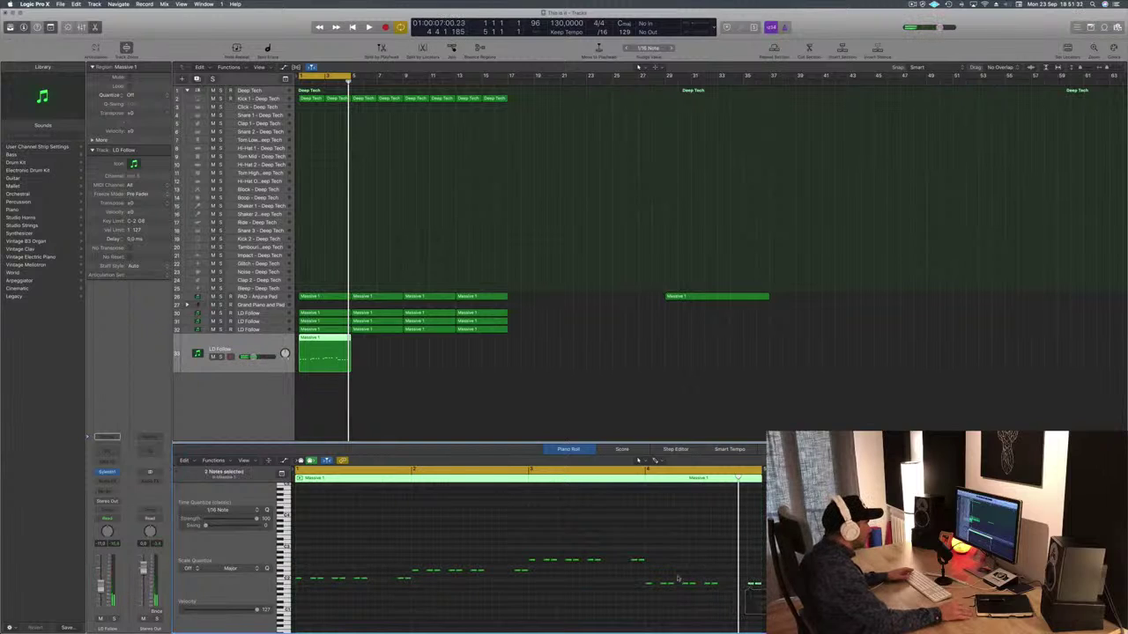
Step: Delete all other notes in the copied region, keeping only the note pair at the end of each bar
{"action": "left_click_drag", "start_coordinate": [390, 567], "coordinate": [300, 598]}
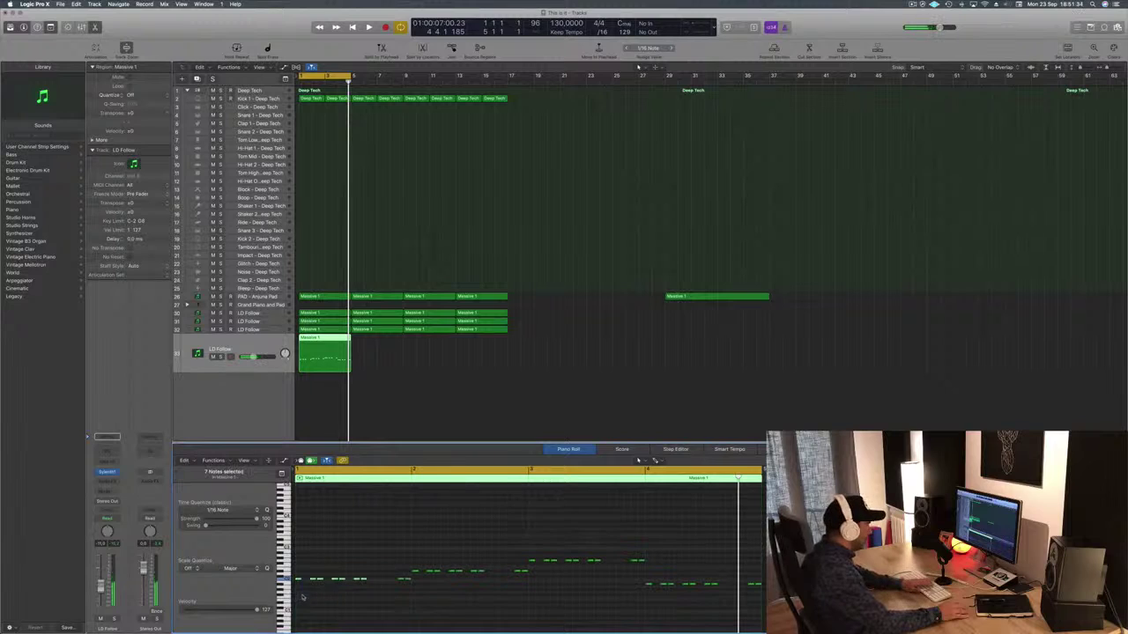
{"action": "left_click_drag", "start_coordinate": [493, 560], "coordinate": [400, 582]}
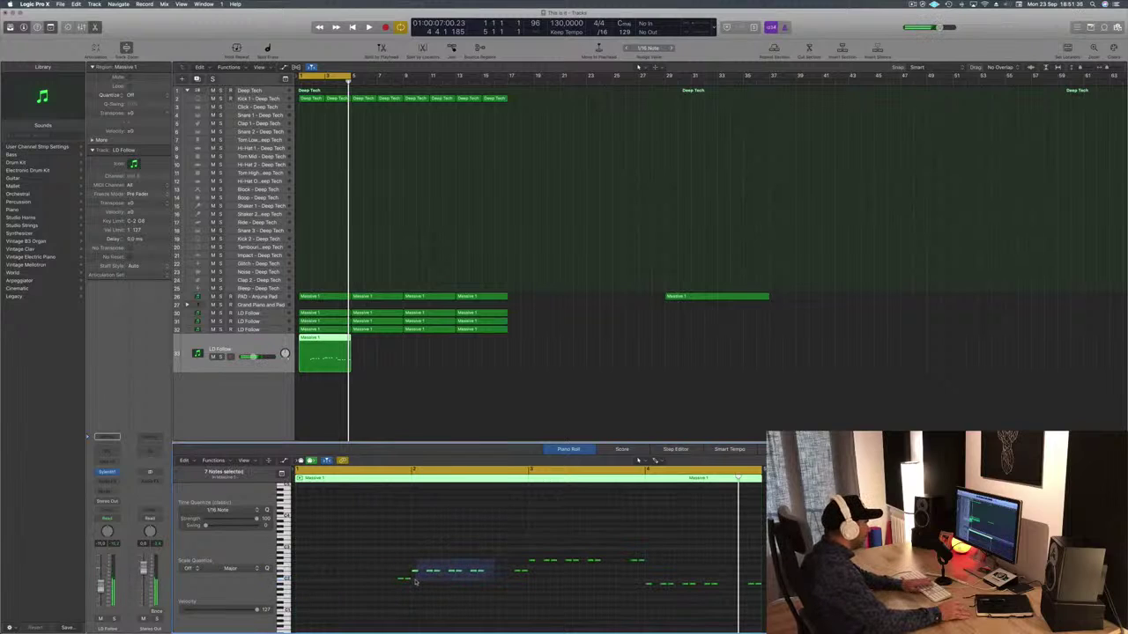
{"action": "left_click_drag", "start_coordinate": [602, 562], "coordinate": [604, 562]}
{"action": "left_click", "coordinate": [641, 565]}
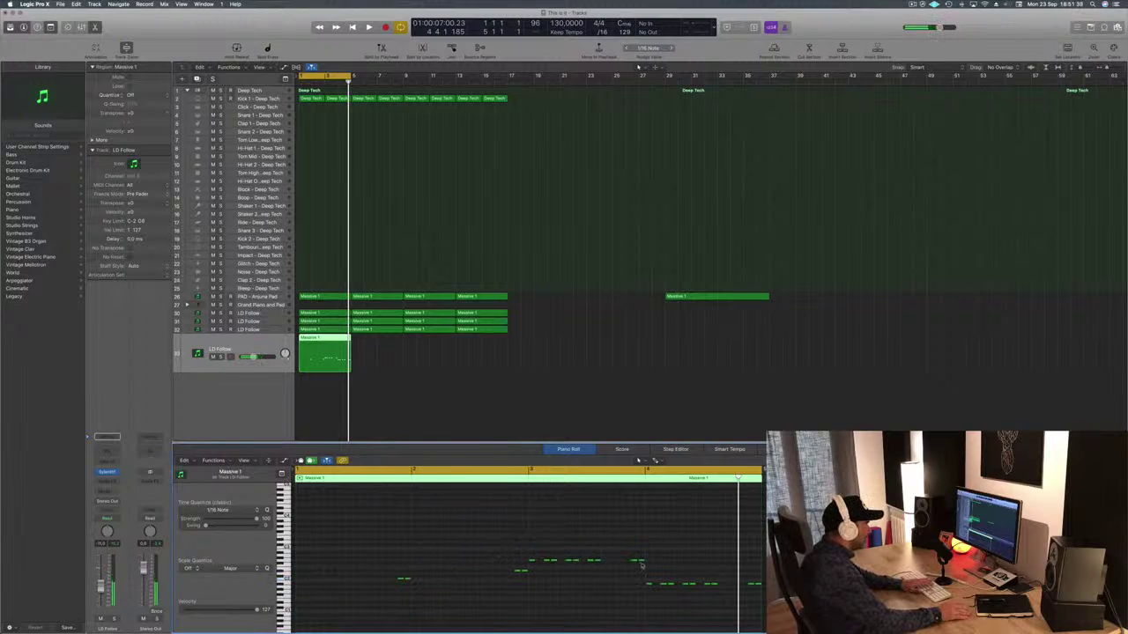
{"action": "left_click_drag", "start_coordinate": [727, 595], "coordinate": [715, 591]}
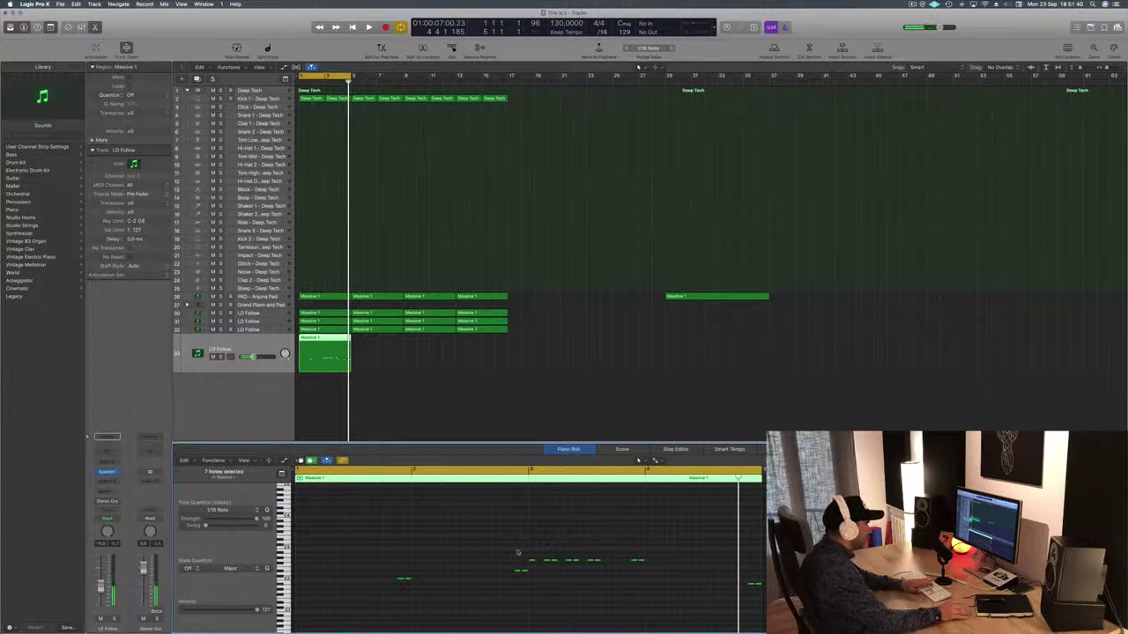
{"action": "key", "text": "Delete"}
Step: Play the loop, open the new layer's Sylenth1, and audition the following presets up to PD ChillPad
{"action": "key", "text": "space"}
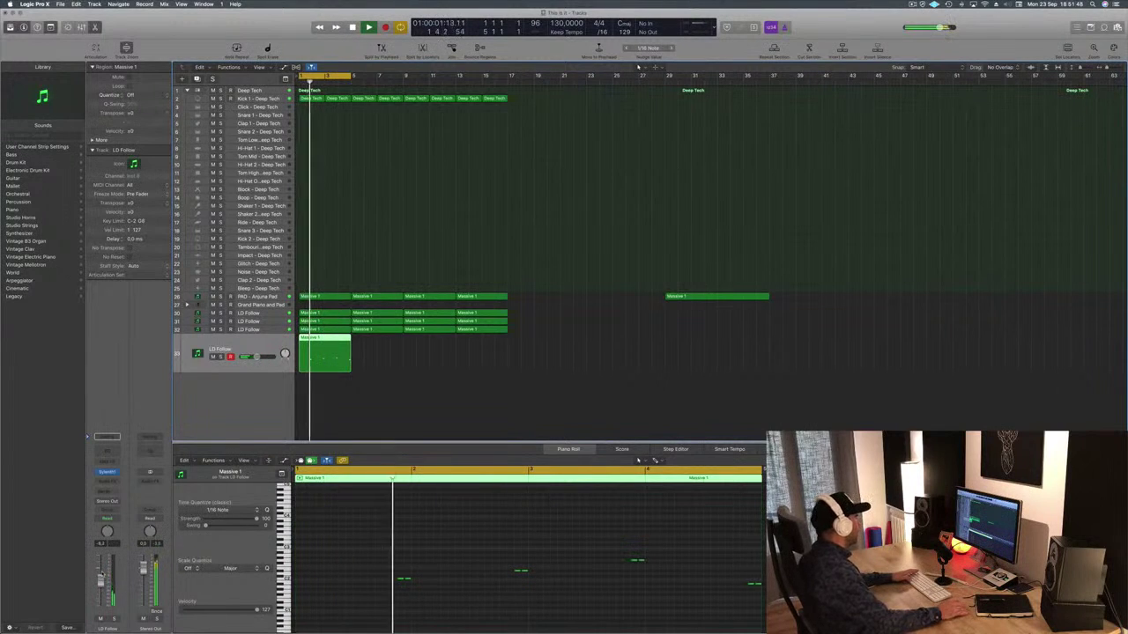
{"action": "key", "text": "v"}
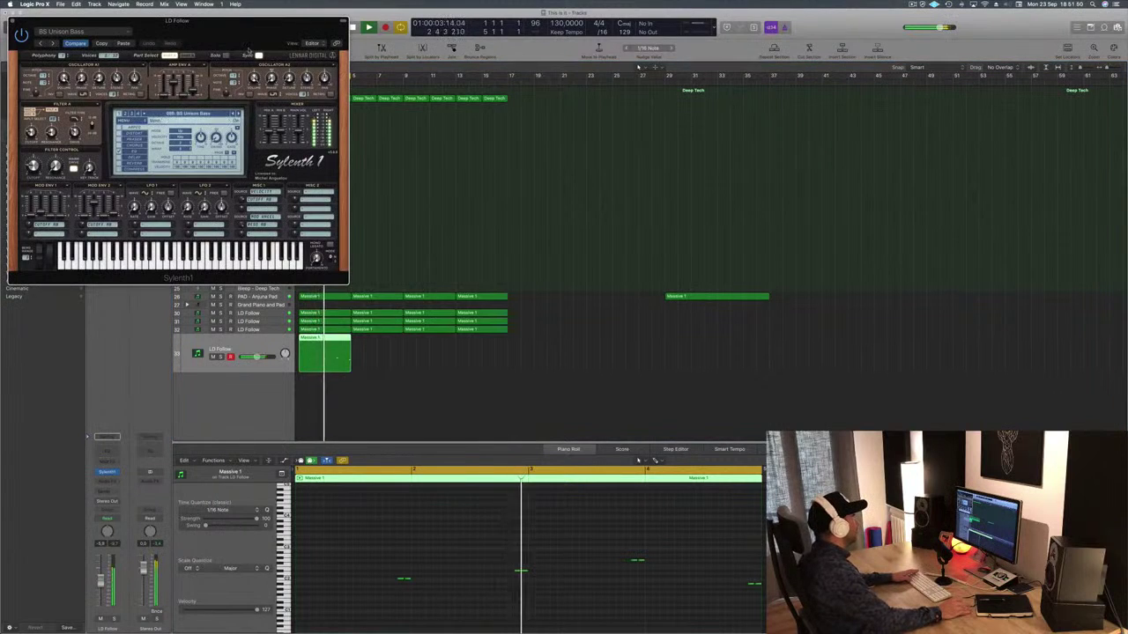
{"action": "left_click_drag", "start_coordinate": [293, 36], "coordinate": [852, 201]}
{"action": "left_click", "coordinate": [798, 278]}
{"action": "left_click", "coordinate": [797, 279]}
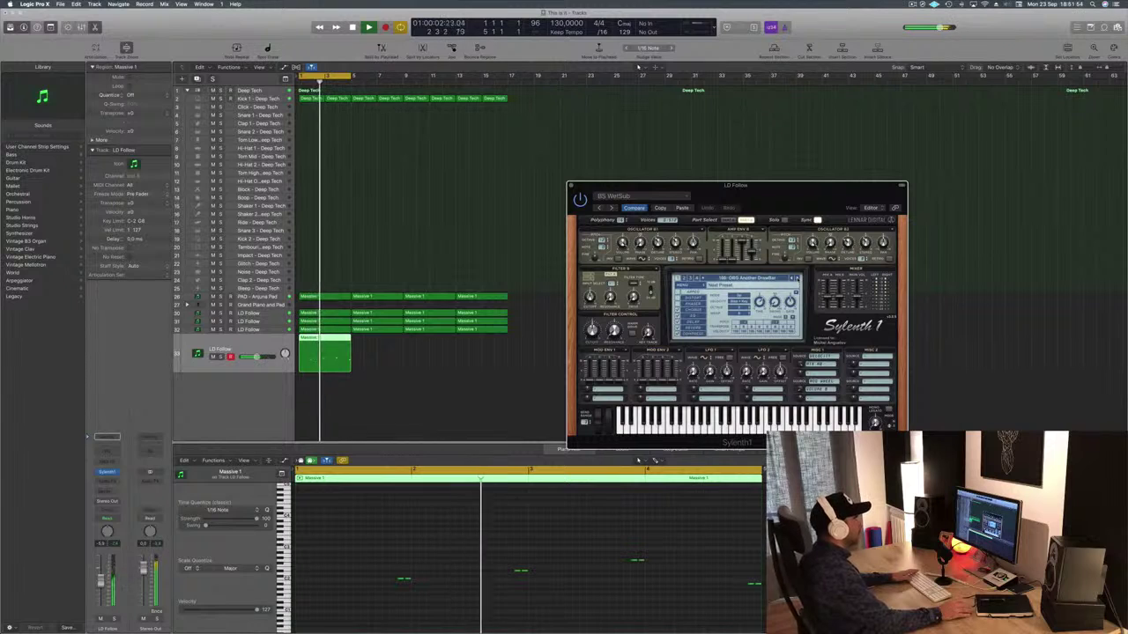
{"action": "left_click", "coordinate": [797, 278]}
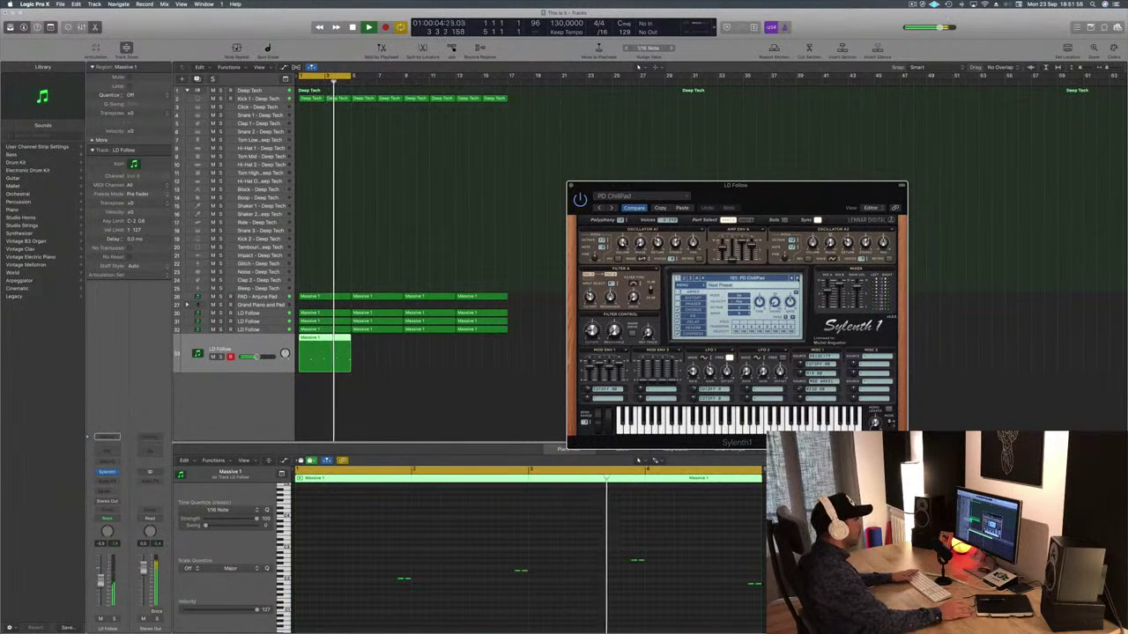
Step: Switch the new layer's Sylenth1 to its third preset bank and load BS AcBass
{"action": "left_click", "coordinate": [769, 280]}
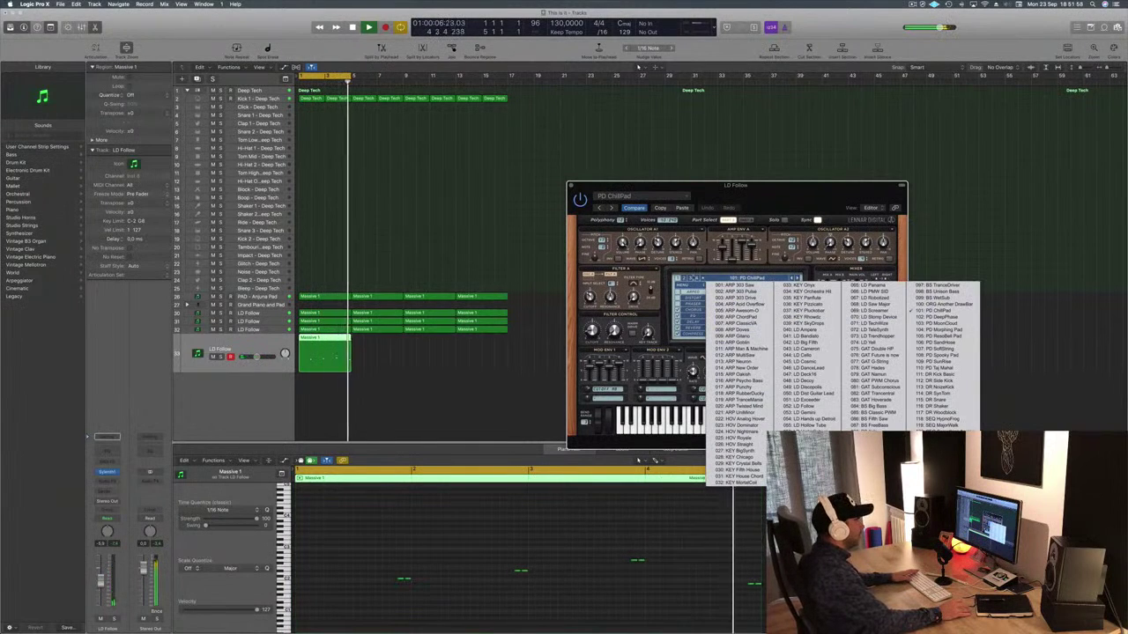
{"action": "left_click", "coordinate": [693, 279]}
{"action": "left_click", "coordinate": [745, 279]}
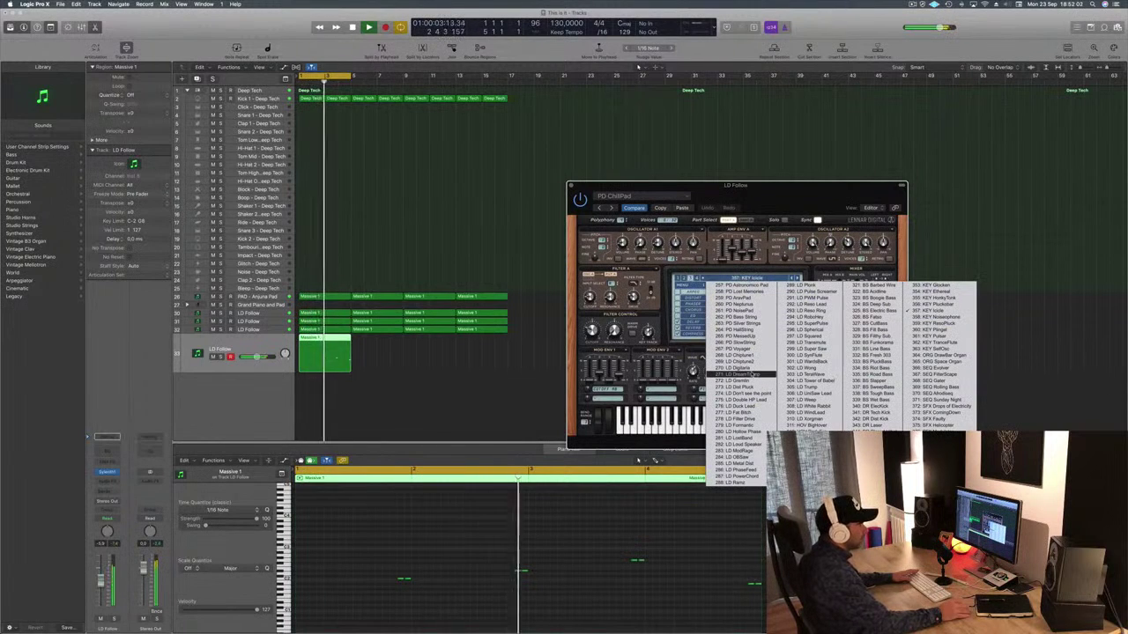
{"action": "left_click", "coordinate": [804, 483]}
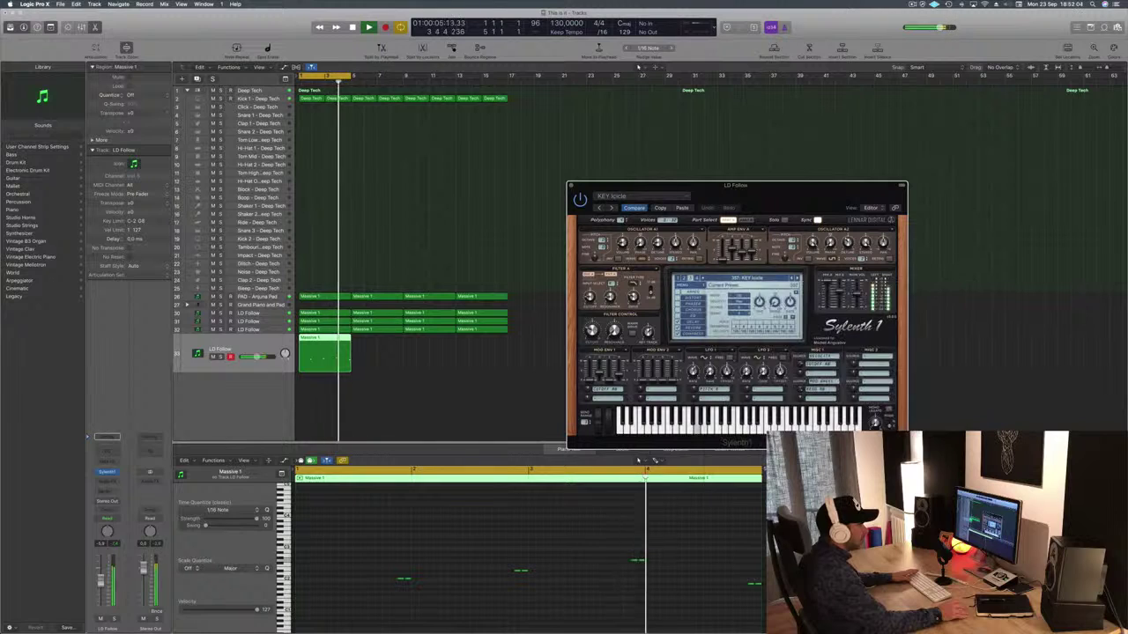
{"action": "left_click_drag", "start_coordinate": [792, 187], "coordinate": [775, 187]}
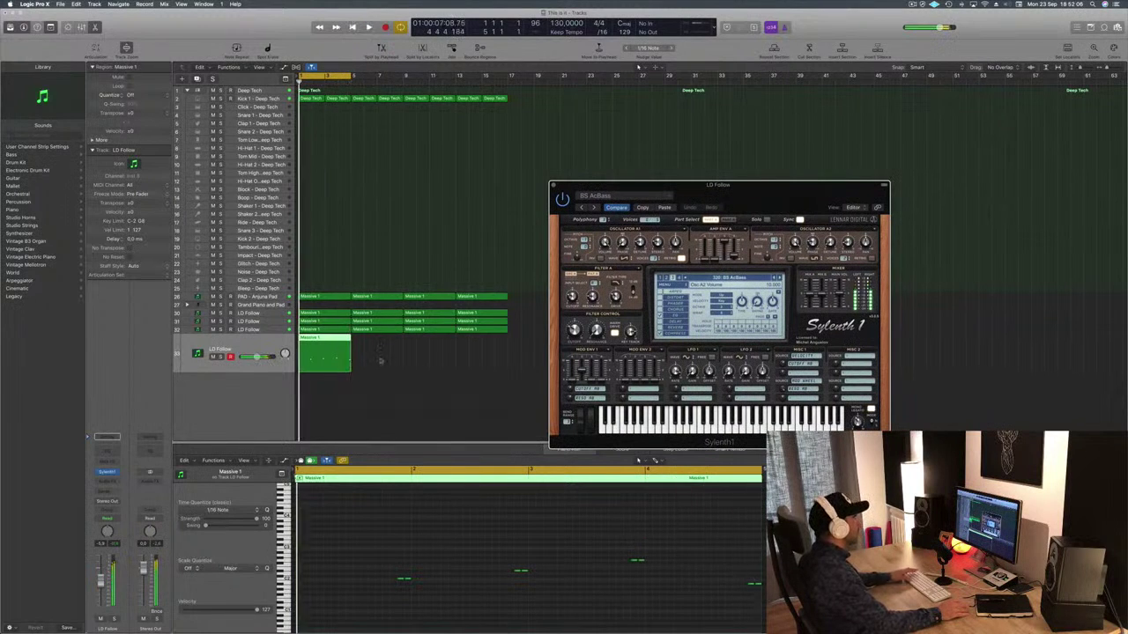
Step: Fill the new layer's track with region copies up to bar 17 and extend the cycle range to bar 17 while trying other bass presets
{"action": "left_click_drag", "start_coordinate": [320, 337], "coordinate": [435, 347]}
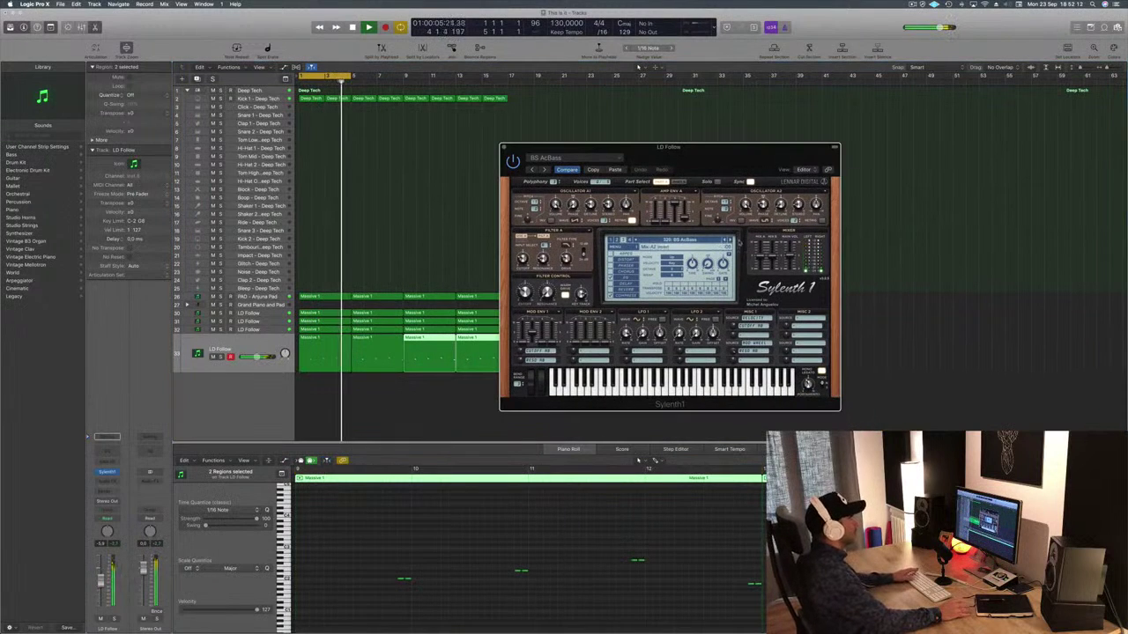
{"action": "key", "text": "]"}
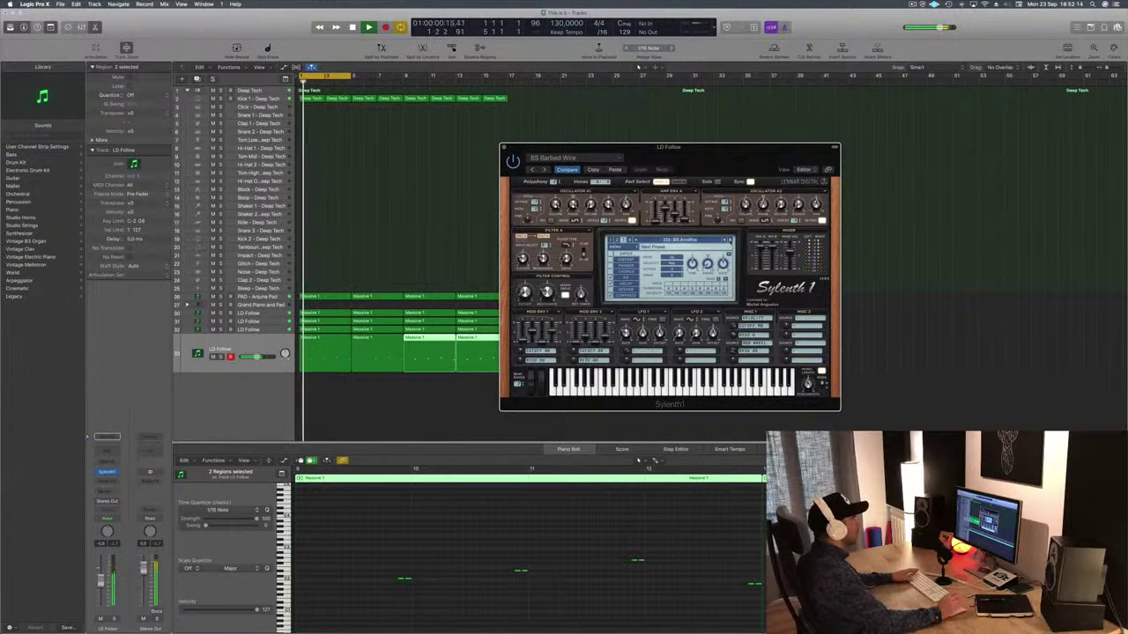
{"action": "key", "text": "]"}
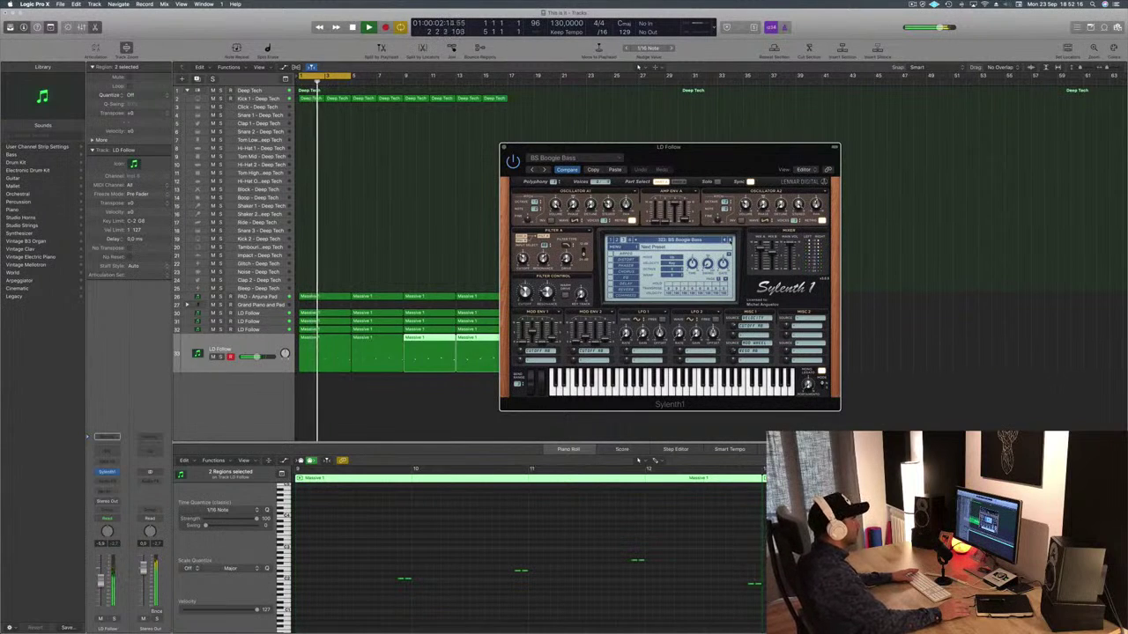
{"action": "left_click", "coordinate": [729, 241]}
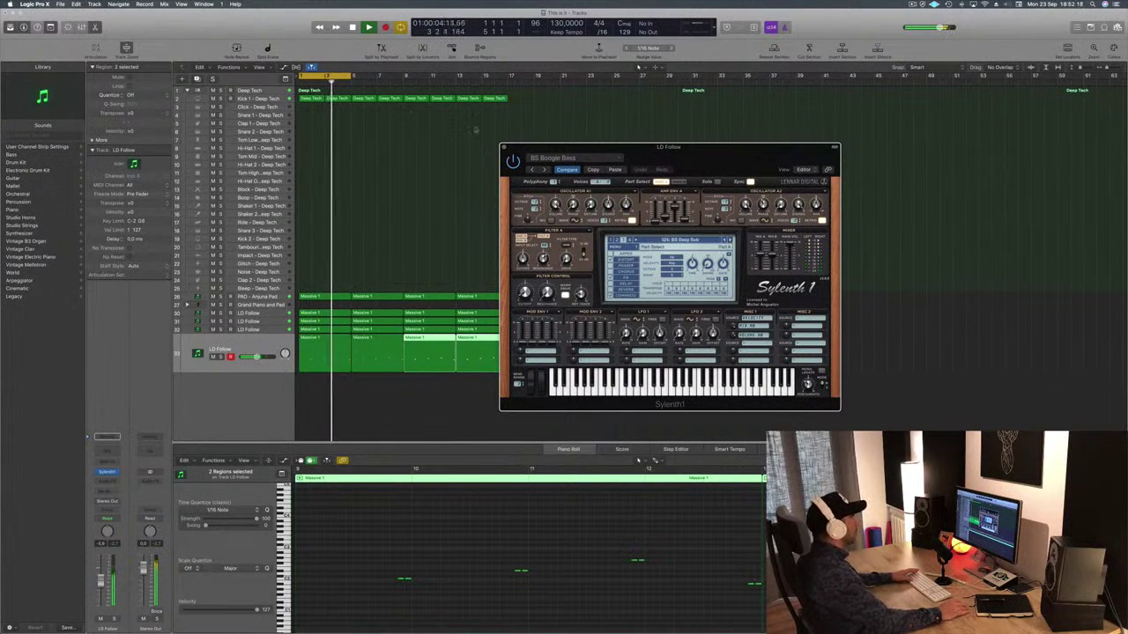
{"action": "left_click_drag", "start_coordinate": [351, 76], "coordinate": [509, 92]}
Step: Audition the bass presets following BS Deep Sub up to BS Filt Bass during playback
{"action": "left_click", "coordinate": [731, 241]}
{"action": "left_click", "coordinate": [730, 240]}
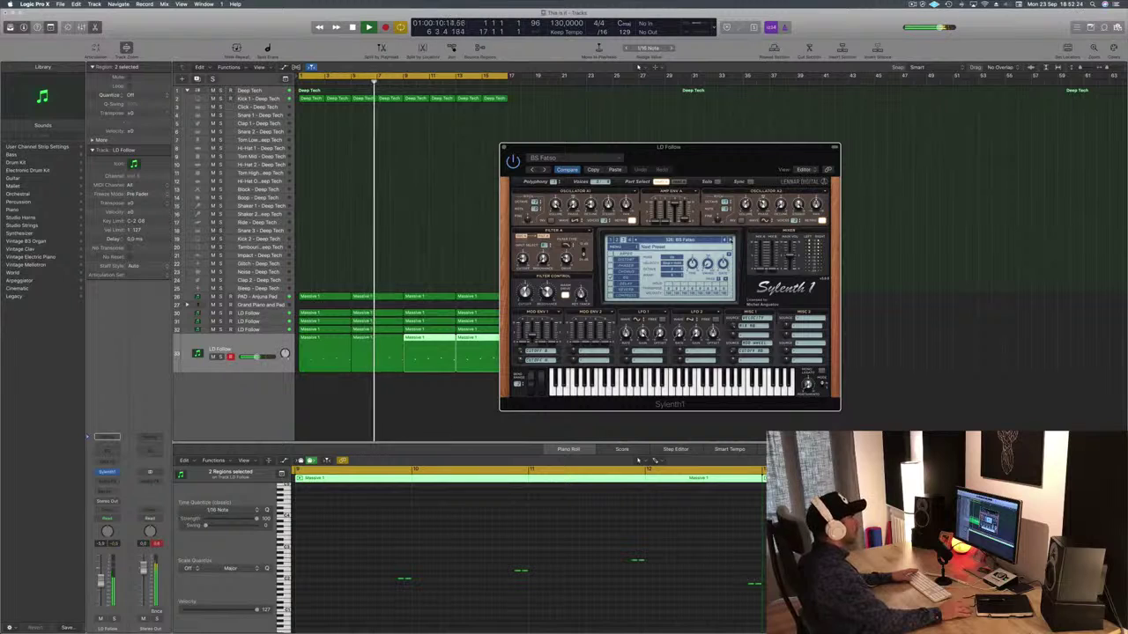
{"action": "left_click", "coordinate": [730, 240]}
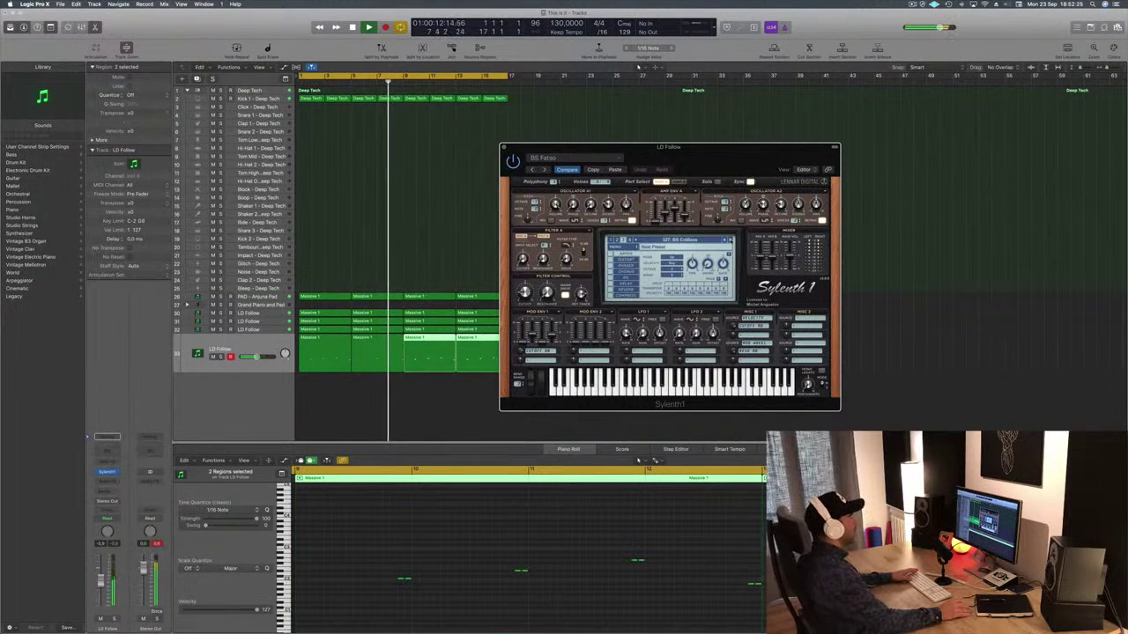
{"action": "left_click", "coordinate": [730, 240]}
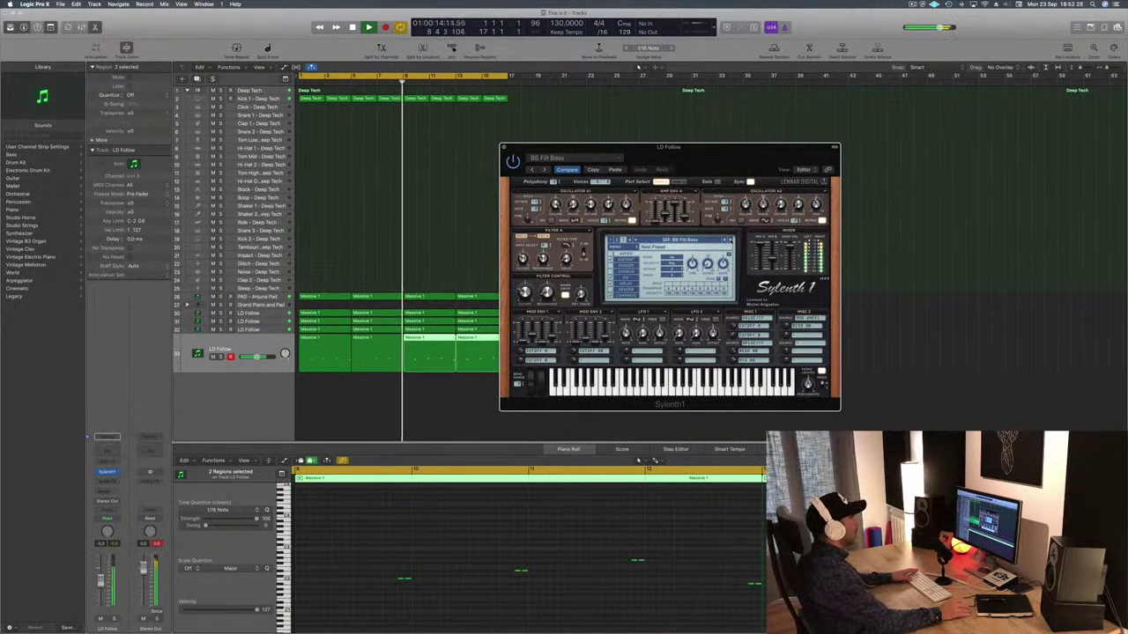
Step: Load the 303 Doubled preset and audition the 303 presets after it, continuing into the first bass presets
{"action": "left_click", "coordinate": [696, 240]}
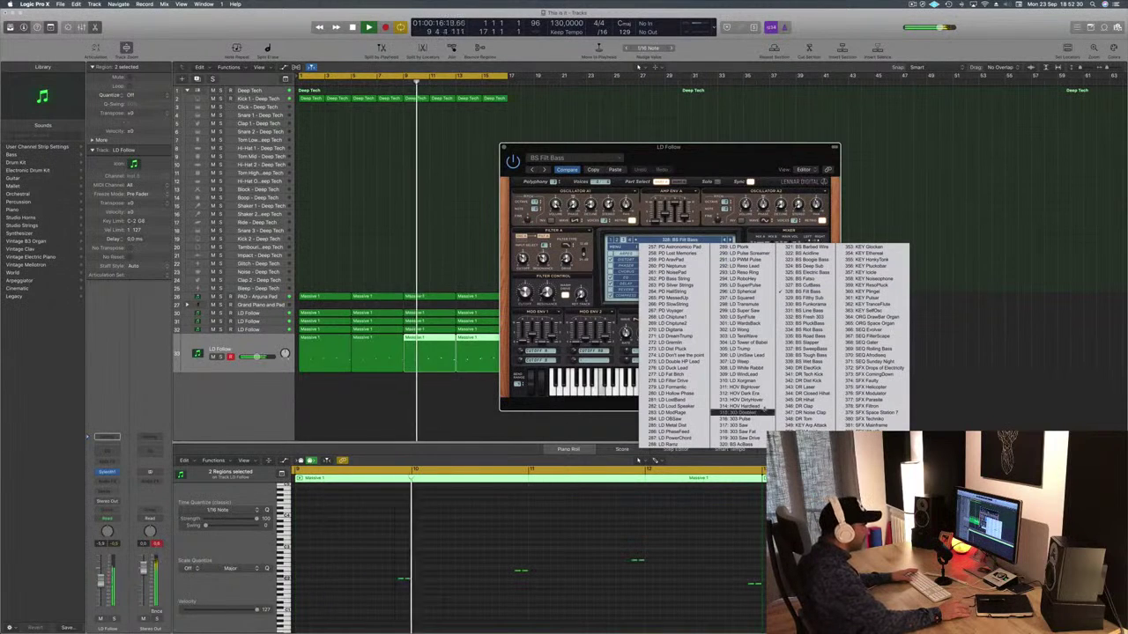
{"action": "left_click", "coordinate": [745, 411]}
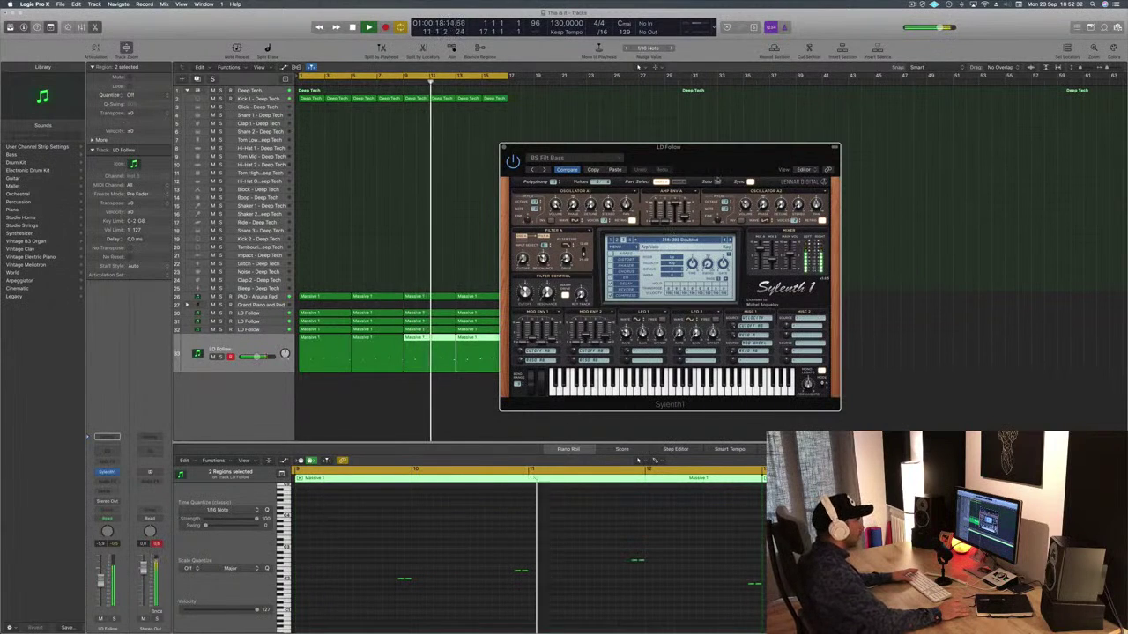
{"action": "left_click", "coordinate": [730, 240]}
{"action": "left_click", "coordinate": [731, 240]}
{"action": "left_click", "coordinate": [731, 240]}
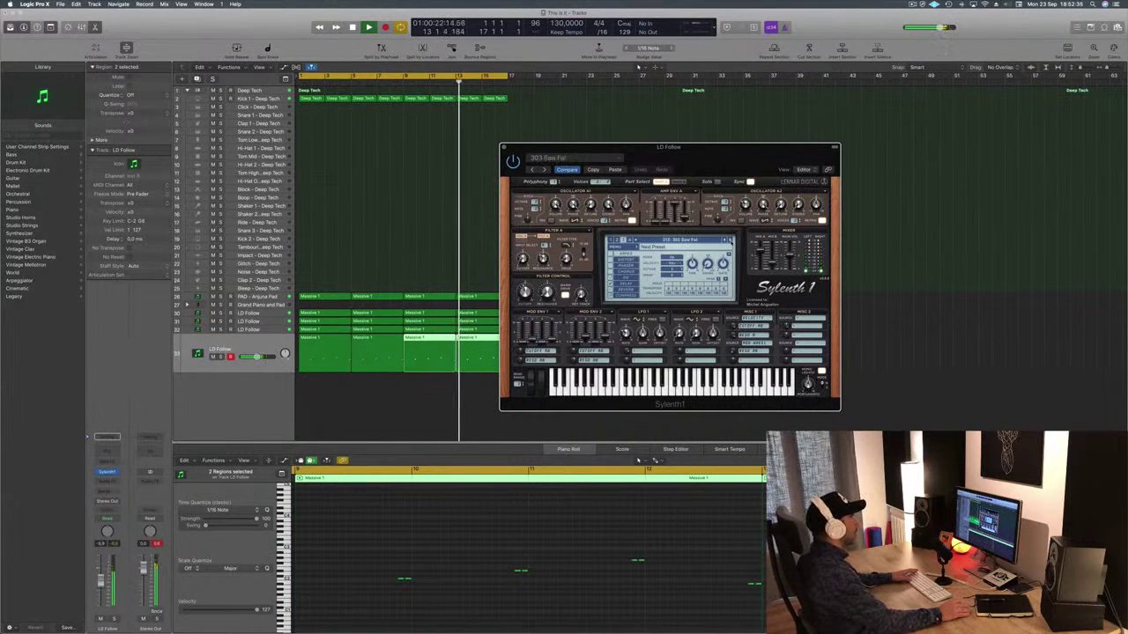
{"action": "left_click", "coordinate": [731, 240]}
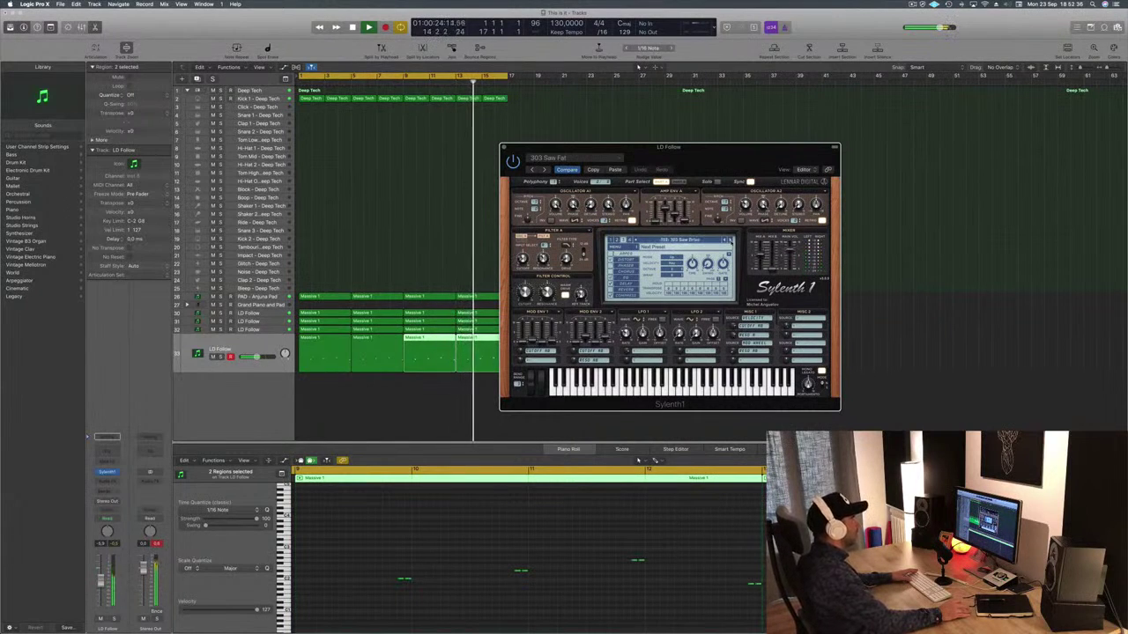
{"action": "left_click", "coordinate": [730, 241]}
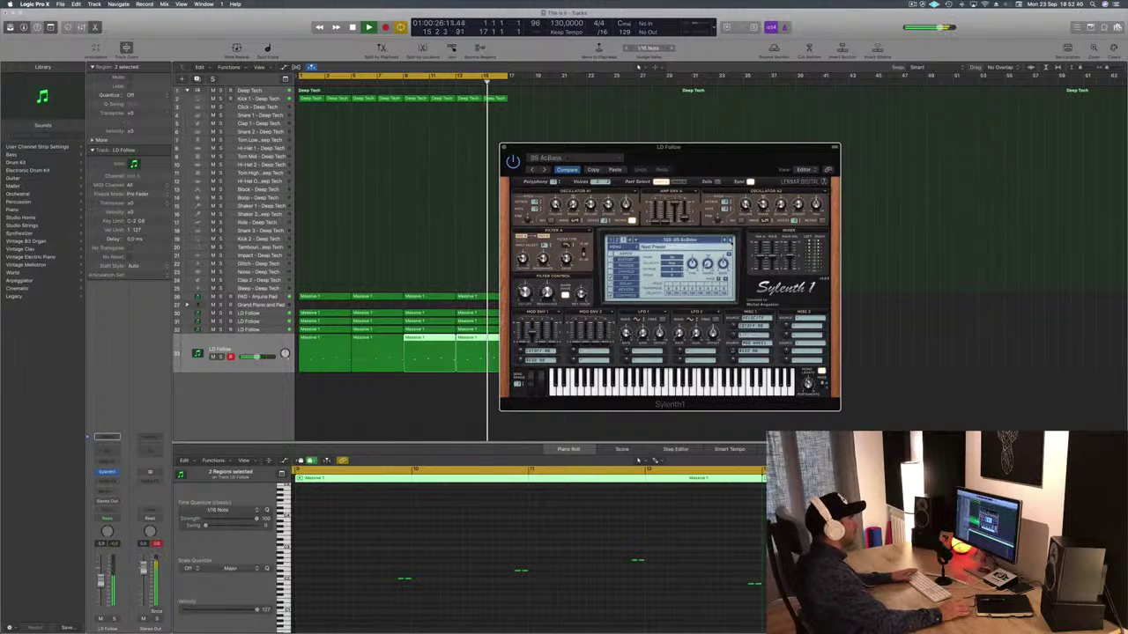
Step: Step through the bass presets from BS Barbed Wire, settle on BS CutBass, and lower the layer's channel volume slightly
{"action": "left_click", "coordinate": [731, 240]}
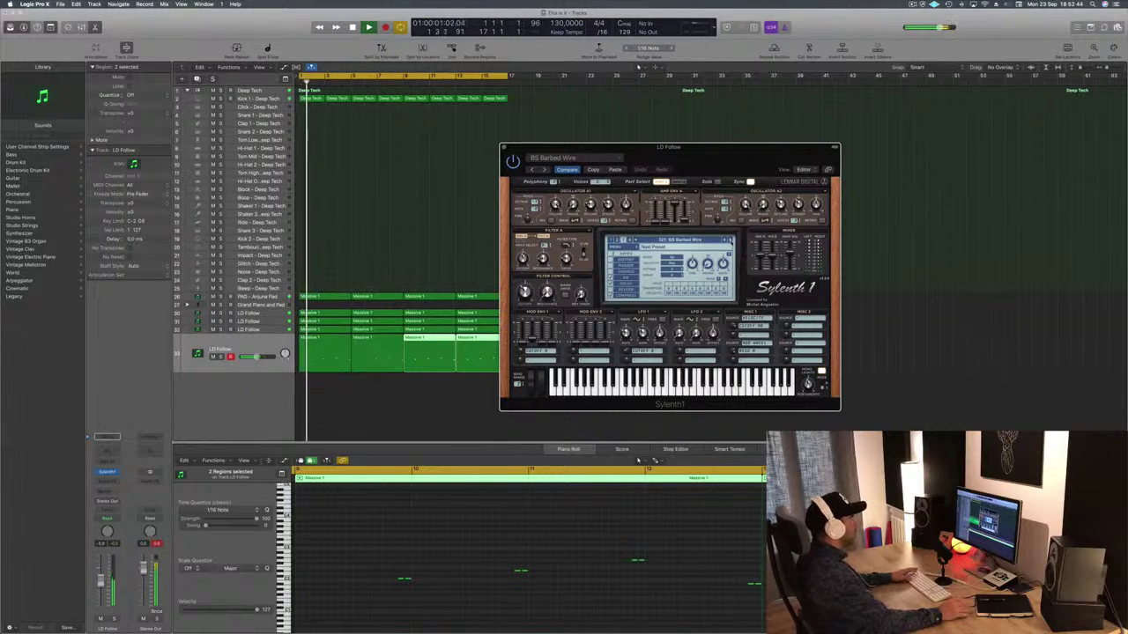
{"action": "left_click", "coordinate": [731, 241]}
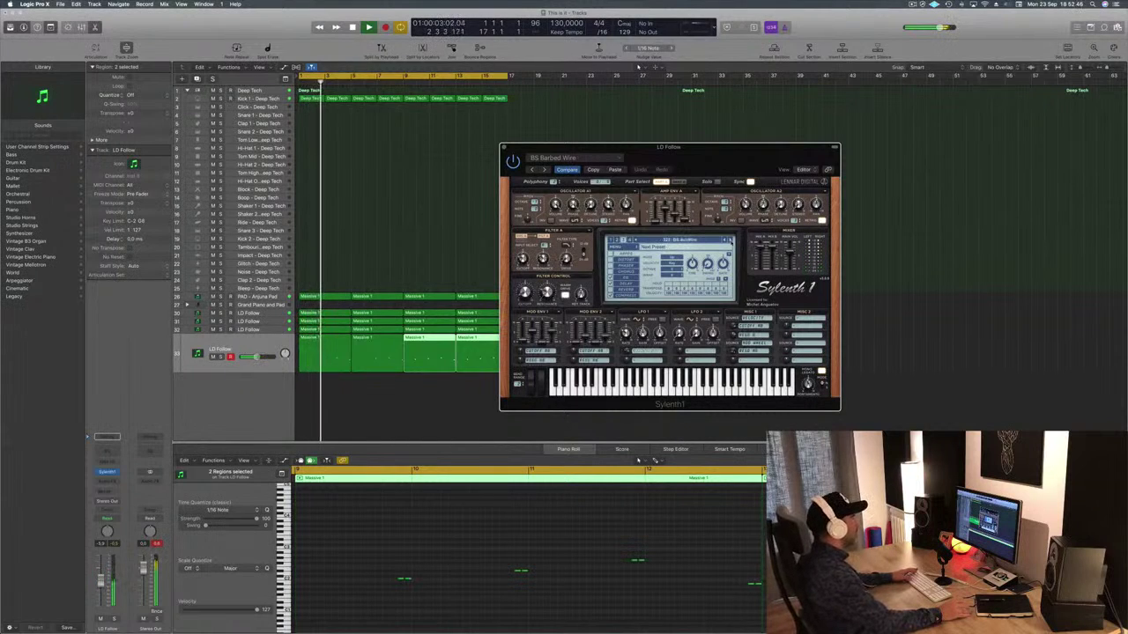
{"action": "left_click", "coordinate": [731, 240]}
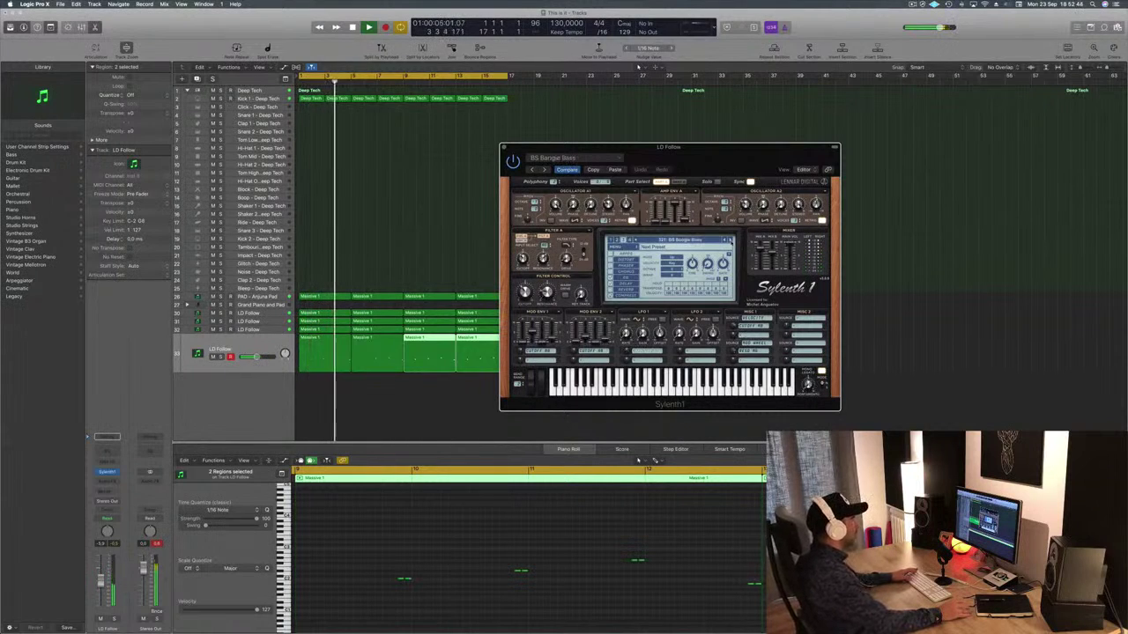
{"action": "left_click", "coordinate": [731, 241]}
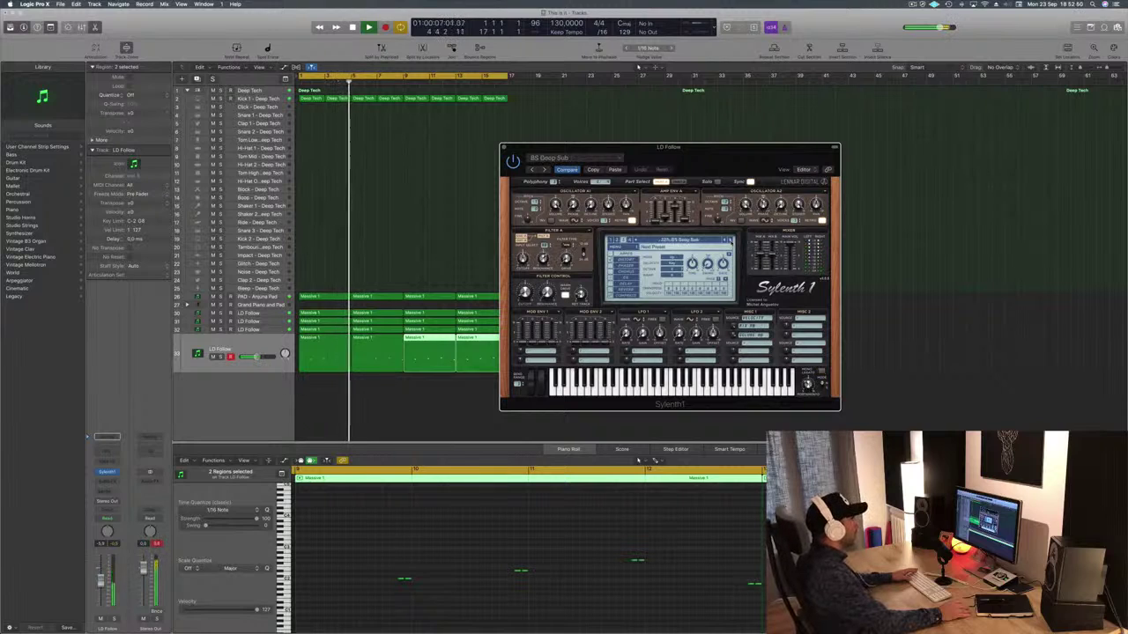
{"action": "left_click", "coordinate": [730, 241]}
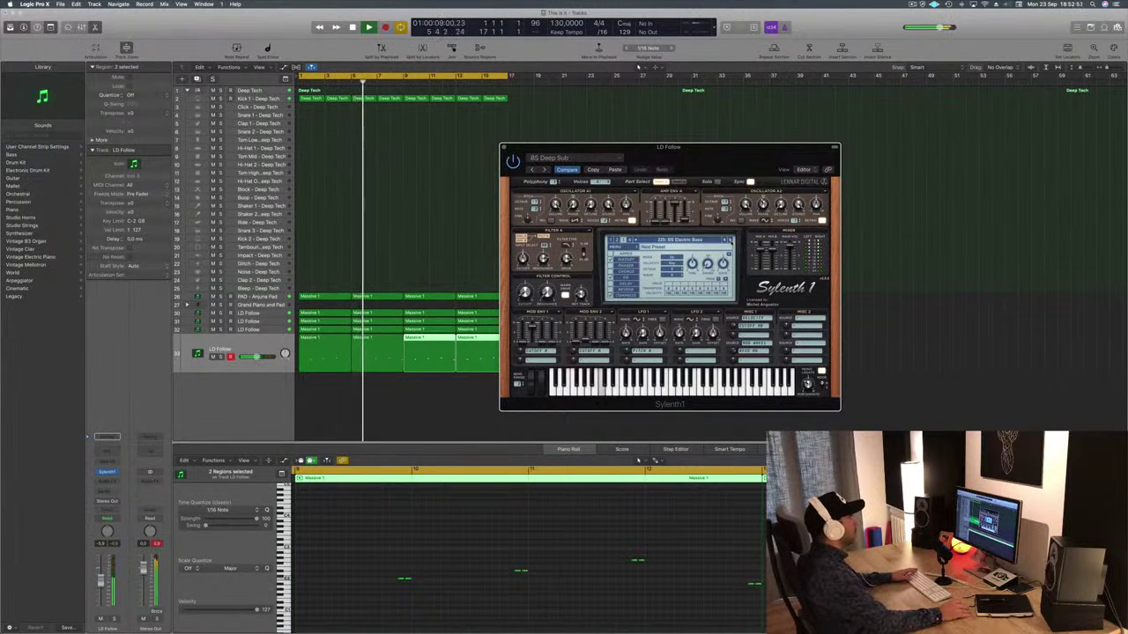
{"action": "left_click", "coordinate": [731, 241]}
{"action": "left_click", "coordinate": [731, 240]}
{"action": "left_click", "coordinate": [730, 240]}
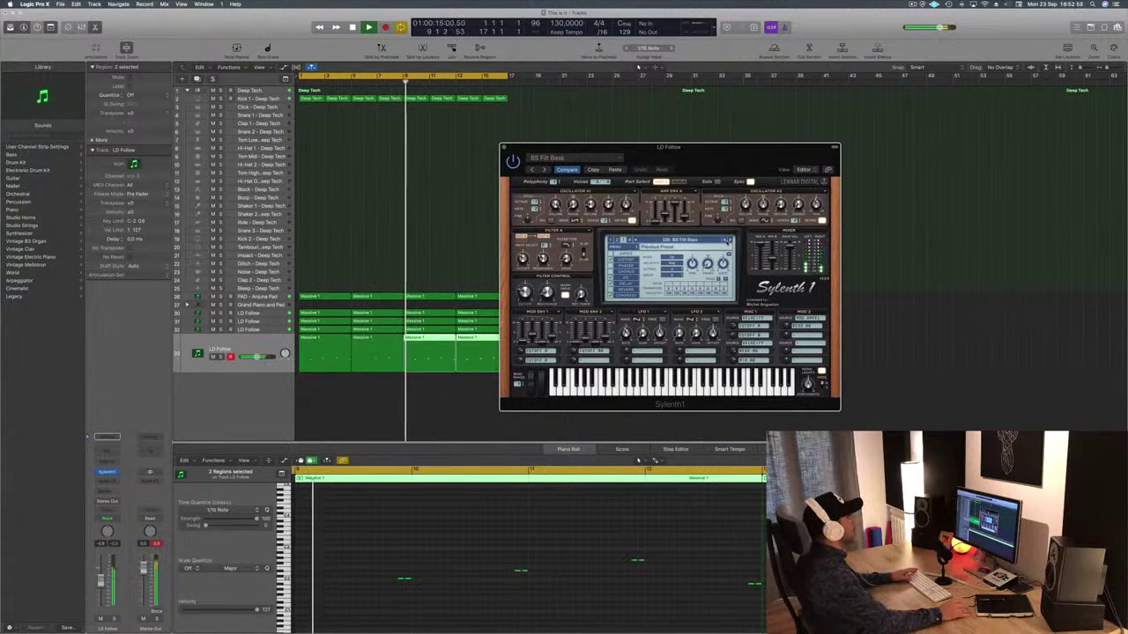
{"action": "left_click_drag", "start_coordinate": [734, 152], "coordinate": [755, 143]}
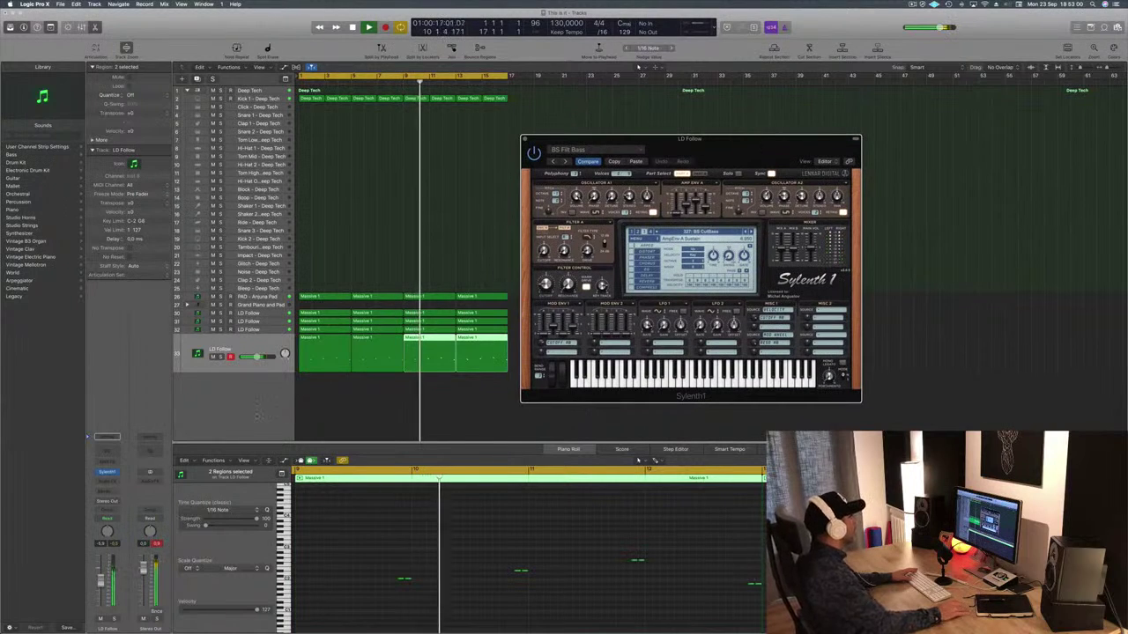
{"action": "left_click_drag", "start_coordinate": [102, 590], "coordinate": [101, 593]}
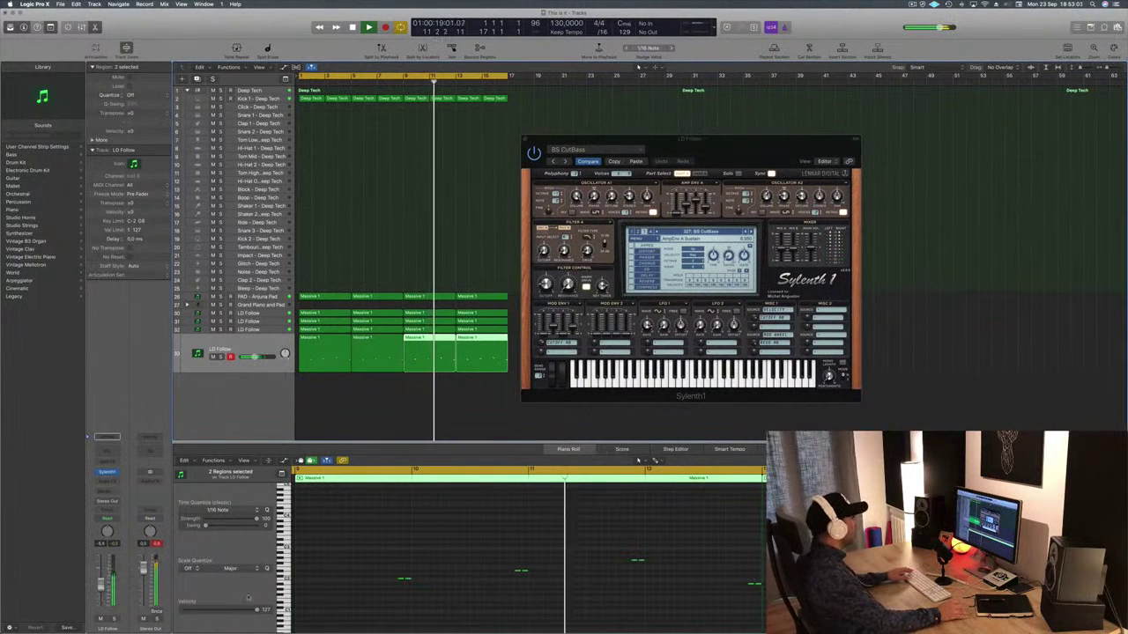
Step: Copy the final note pair in the first region directly ahead of itself so bar 4 ends with four successive notes
{"action": "left_click", "coordinate": [381, 560]}
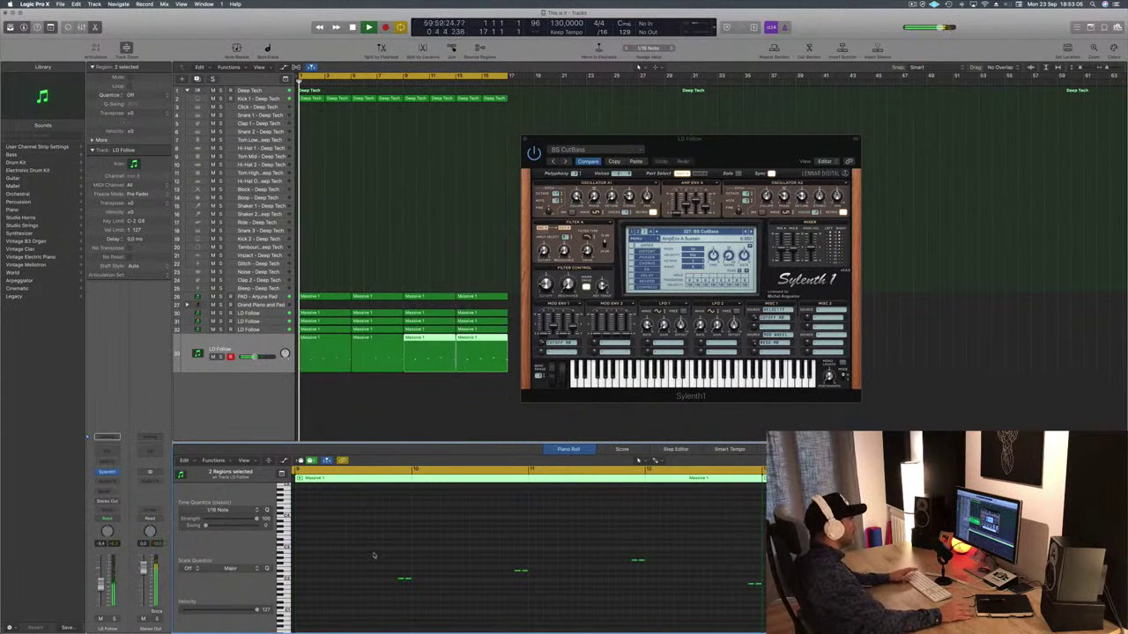
{"action": "key", "text": "Return"}
{"action": "left_click", "coordinate": [336, 338]}
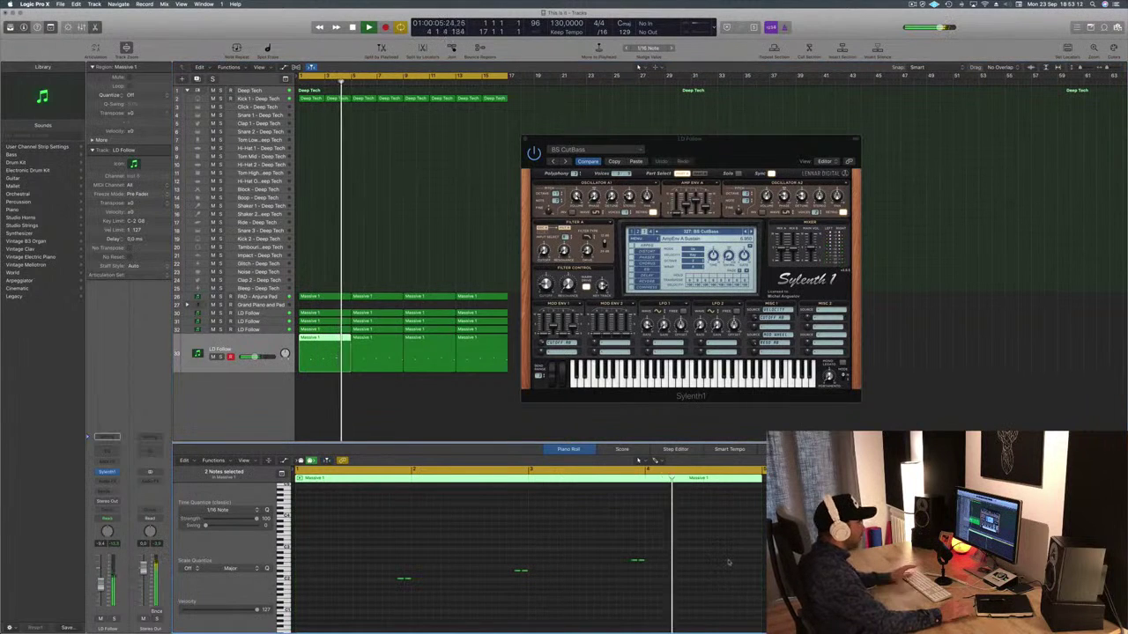
{"action": "scroll", "coordinate": [705, 542], "scroll_direction": "down", "scroll_amount": 1}
{"action": "scroll", "coordinate": [696, 533], "scroll_direction": "up", "scroll_amount": 2}
{"action": "key", "text": "space"}
{"action": "key", "text": "space"}
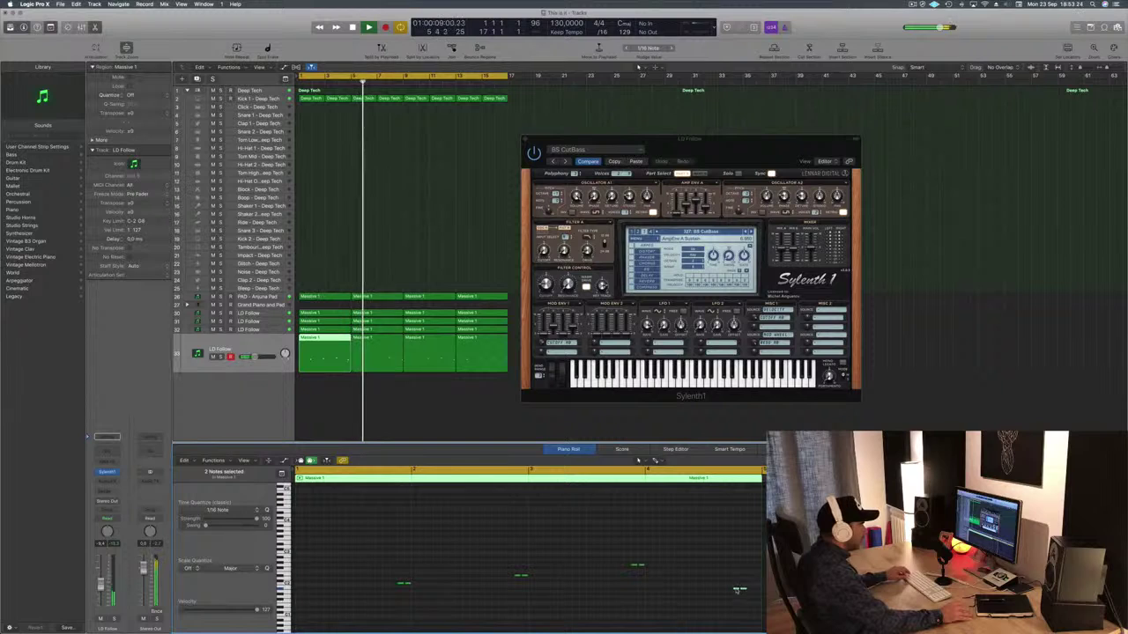
{"action": "key", "text": "space"}
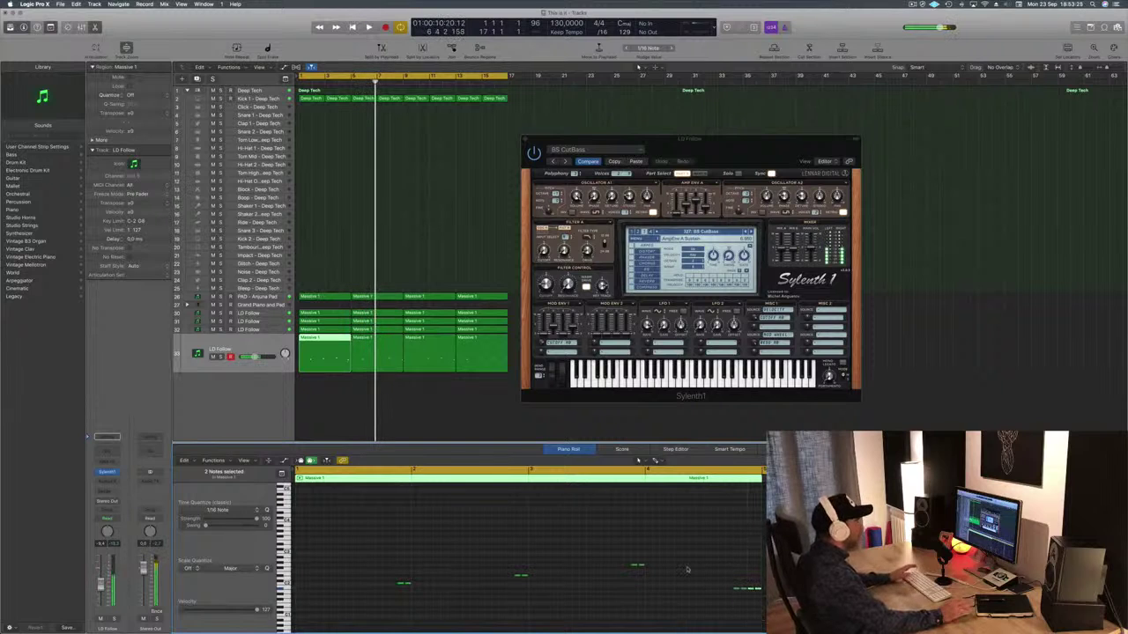
{"action": "key", "text": "space"}
Step: Replace the layer's three later regions with copies of the edited first region up to bar 17, and close the Sylenth1 window
{"action": "left_click_drag", "start_coordinate": [384, 396], "coordinate": [491, 365]}
{"action": "key", "text": "BackSpace"}
{"action": "left_click", "coordinate": [337, 344]}
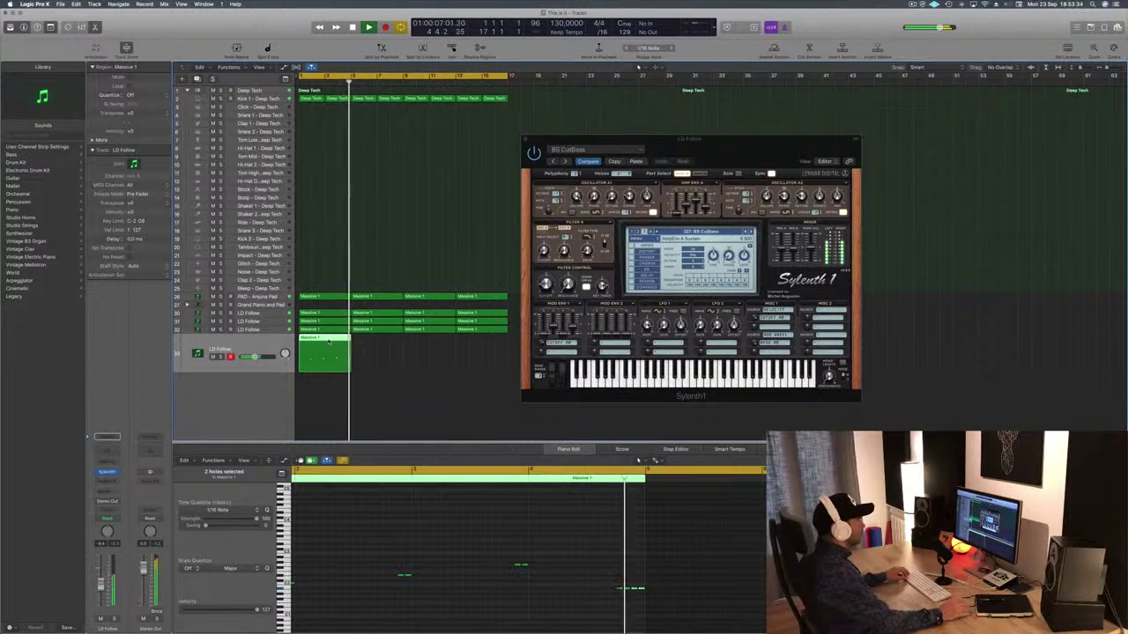
{"action": "left_click_drag", "start_coordinate": [329, 342], "coordinate": [424, 345]}
{"action": "left_click", "coordinate": [320, 344], "text": "shift"}
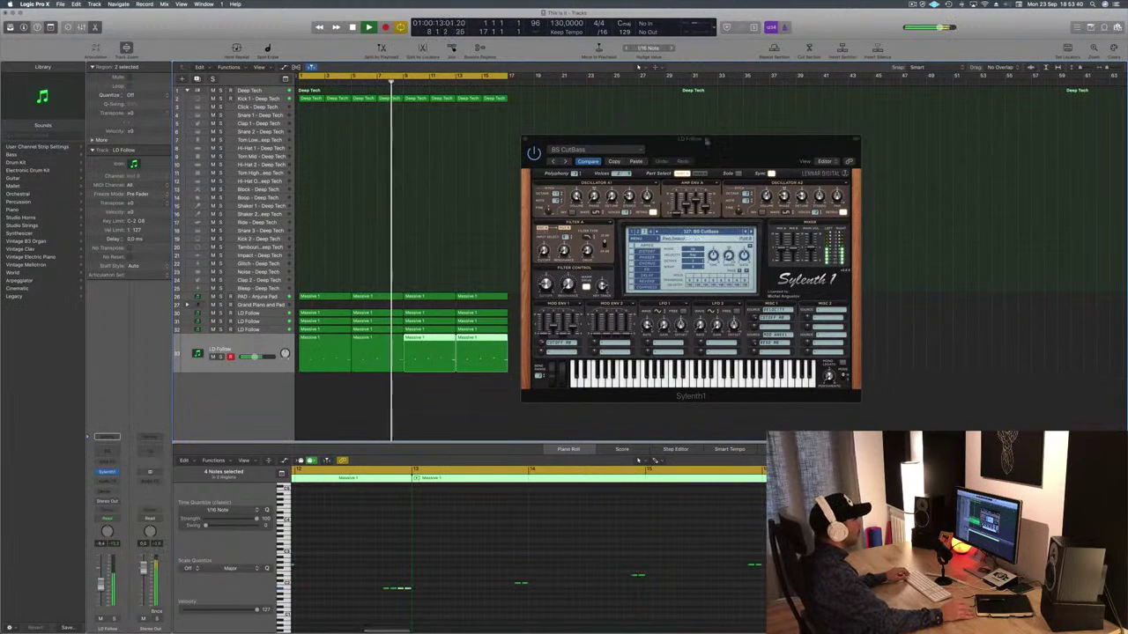
{"action": "left_click_drag", "start_coordinate": [706, 141], "coordinate": [734, 141]}
{"action": "left_click", "coordinate": [554, 141]}
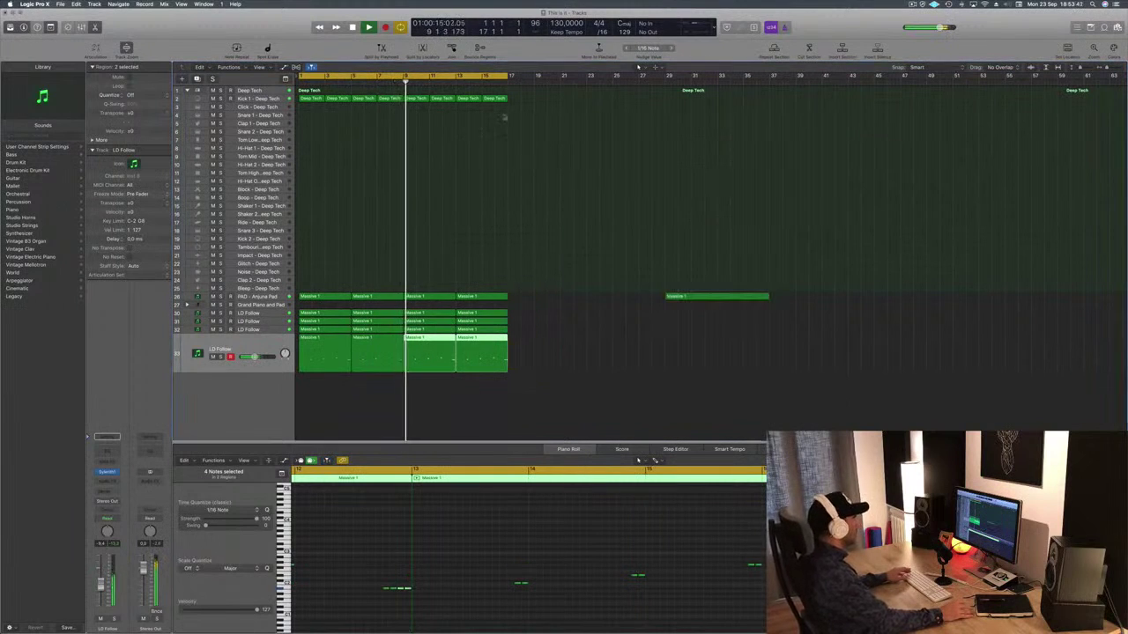
Step: Examine the stacked LD Follow layers and their regions one by one during playback of the 16-bar loop
{"action": "left_click", "coordinate": [385, 363]}
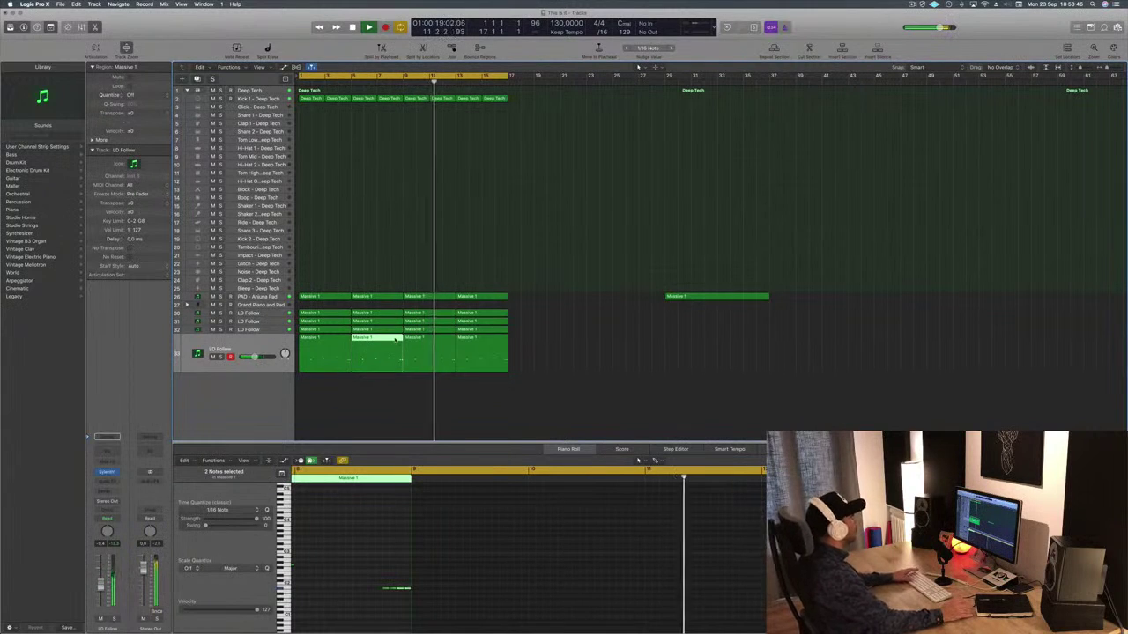
{"action": "left_click", "coordinate": [416, 233]}
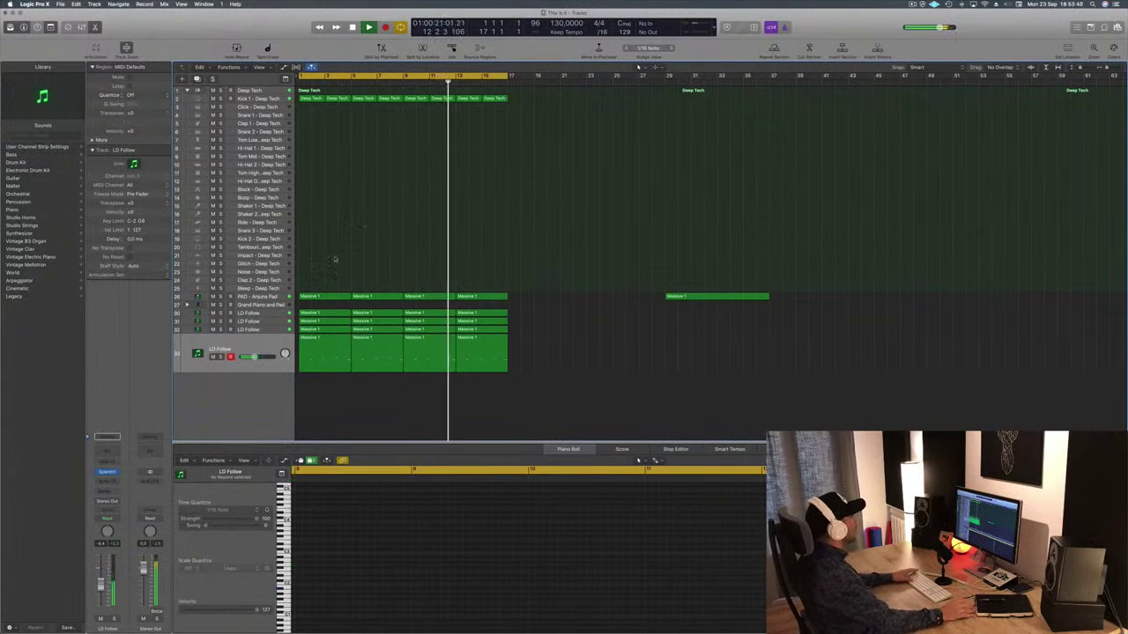
{"action": "left_click", "coordinate": [262, 330]}
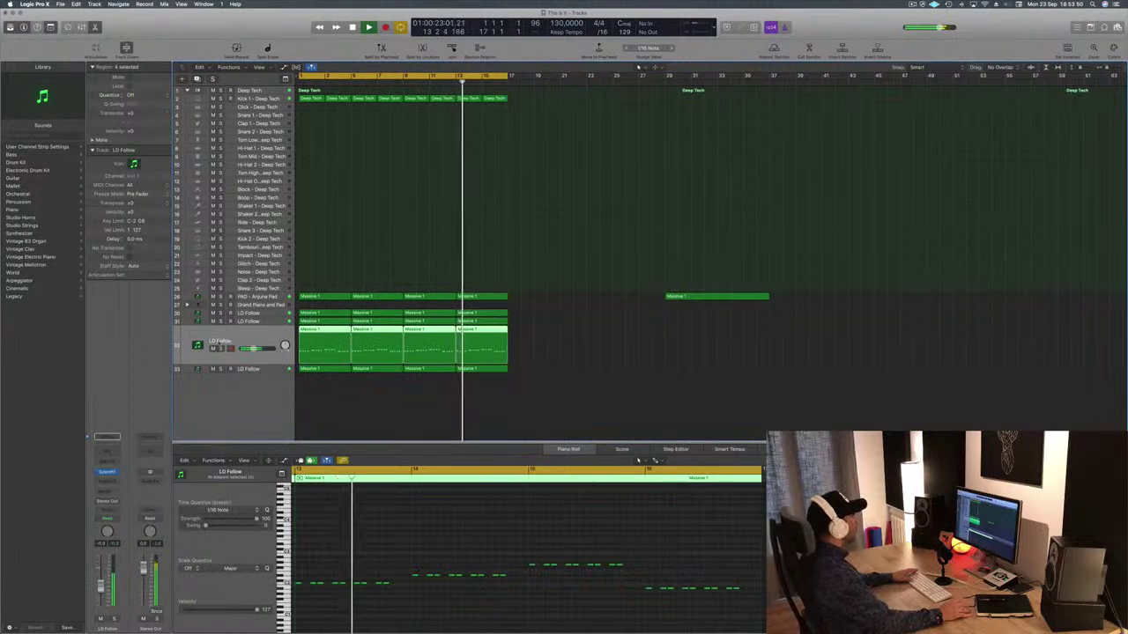
{"action": "left_click", "coordinate": [220, 349]}
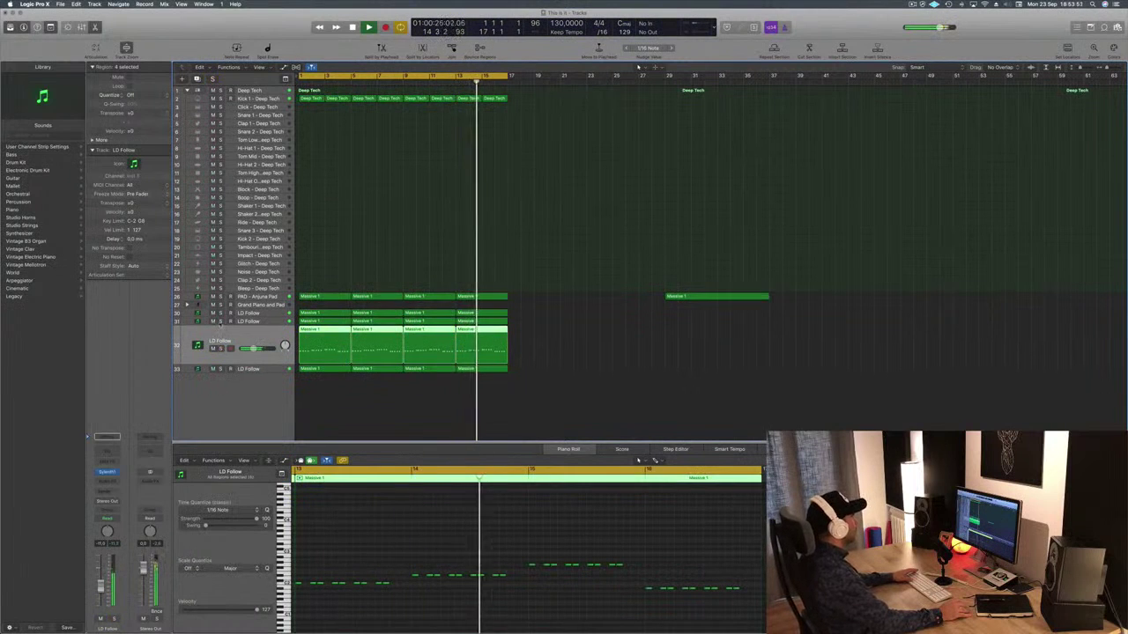
{"action": "left_click", "coordinate": [220, 321]}
{"action": "left_click", "coordinate": [220, 322]}
{"action": "left_click", "coordinate": [254, 322]}
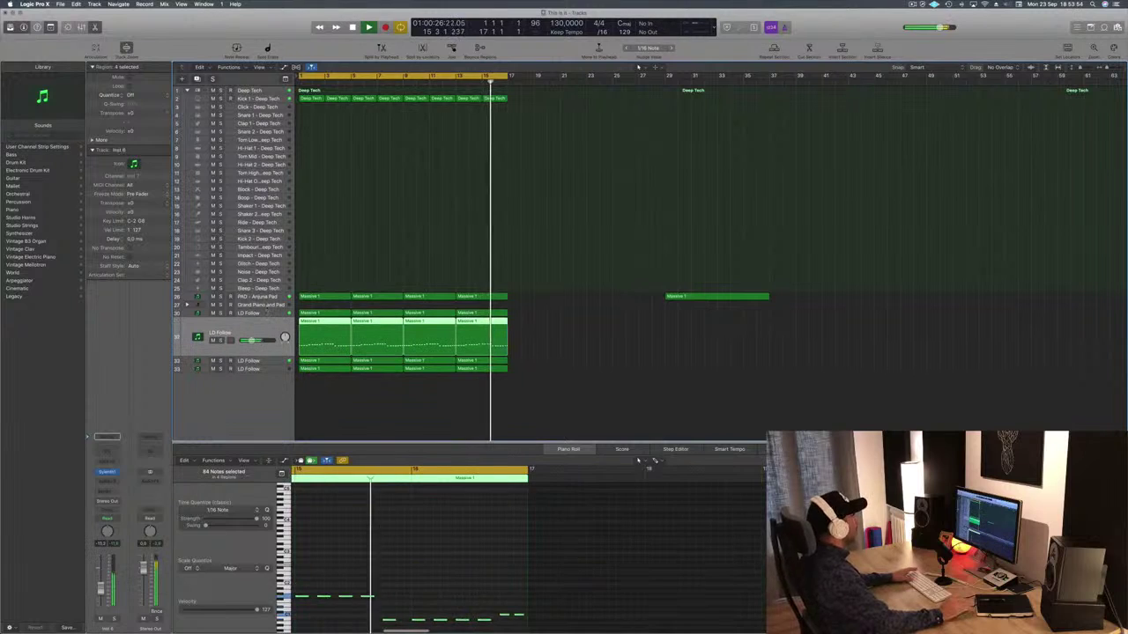
{"action": "left_click", "coordinate": [429, 228]}
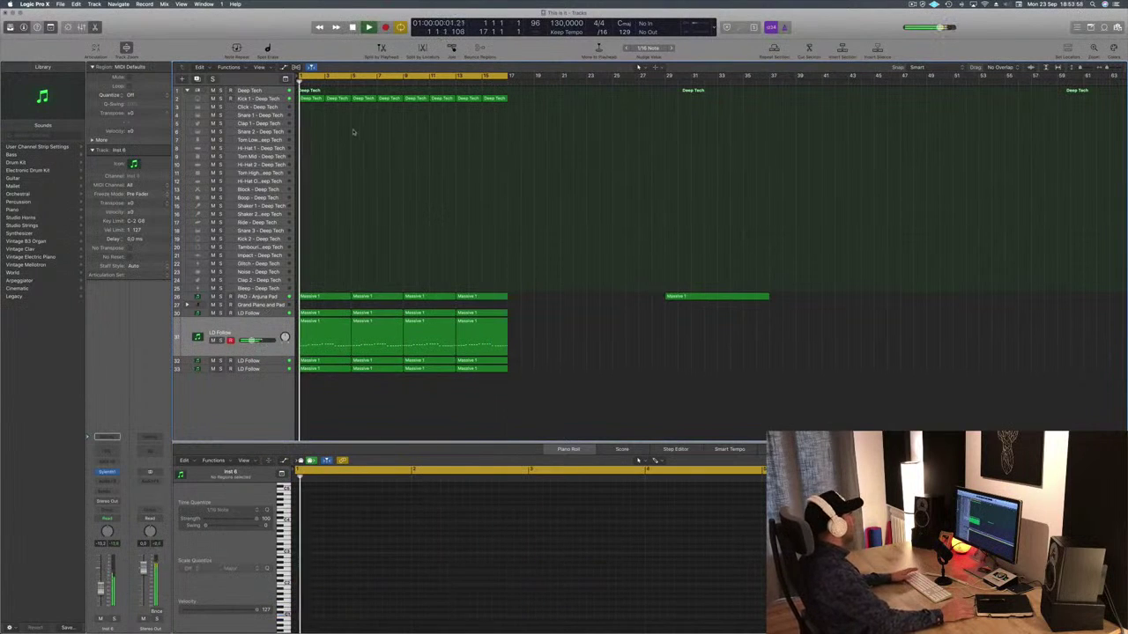
Step: Stop playback and open Musical Typing and the Deep Tech kit's Drum Machine Designer, moving the designer window clear
{"action": "left_click", "coordinate": [262, 116]}
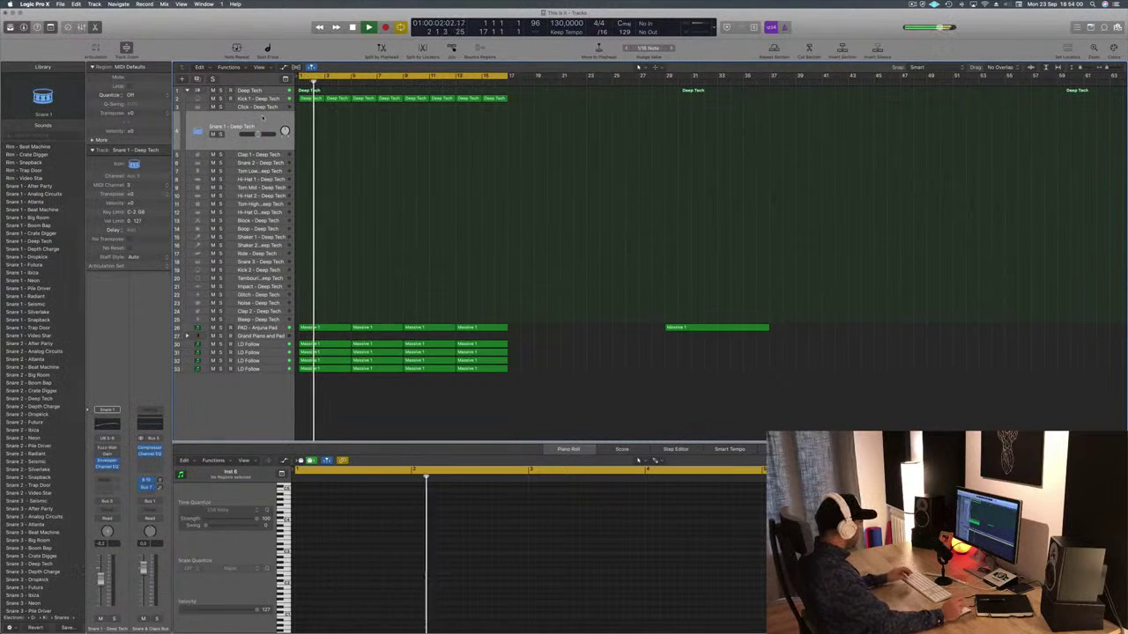
{"action": "key", "text": "super+k"}
{"action": "key", "text": "space"}
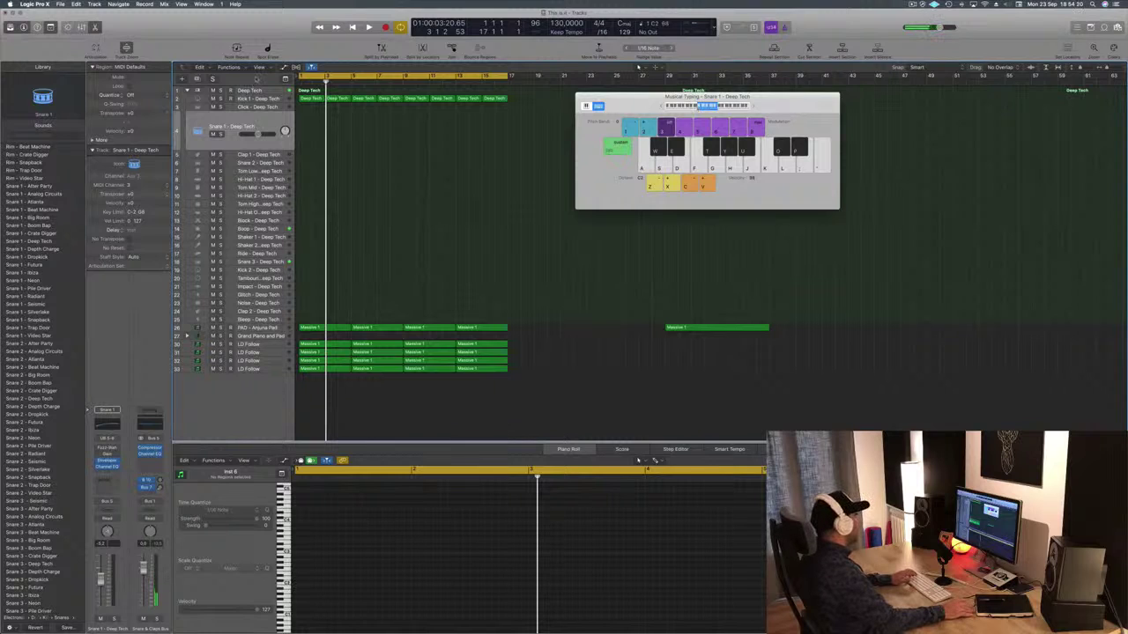
{"action": "left_click", "coordinate": [270, 92]}
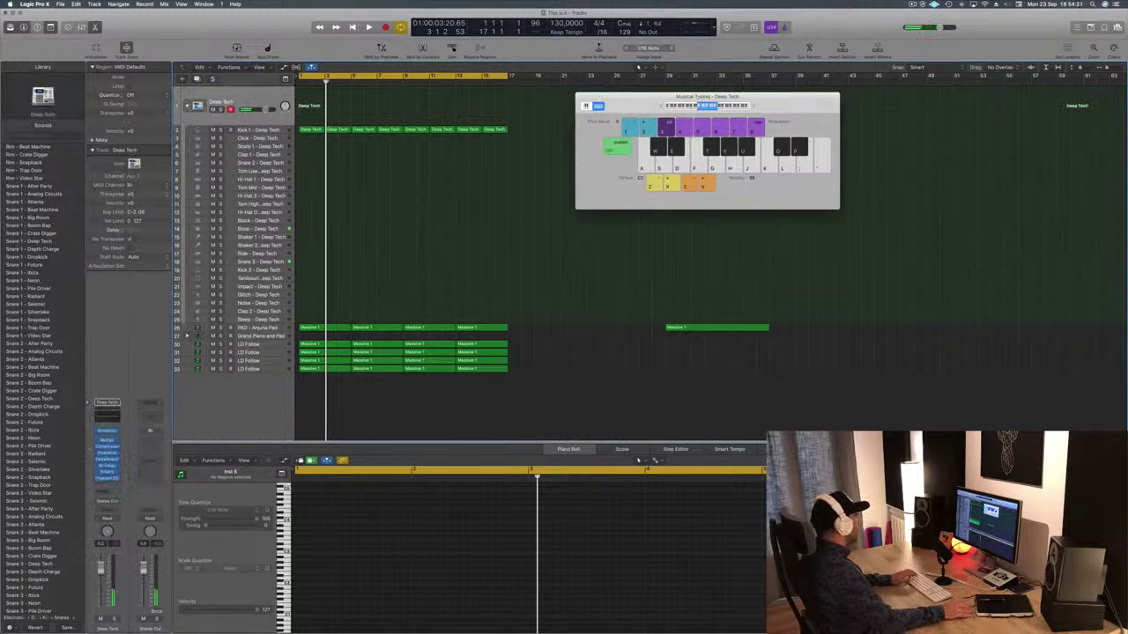
{"action": "left_click", "coordinate": [107, 431]}
{"action": "key", "text": "a"}
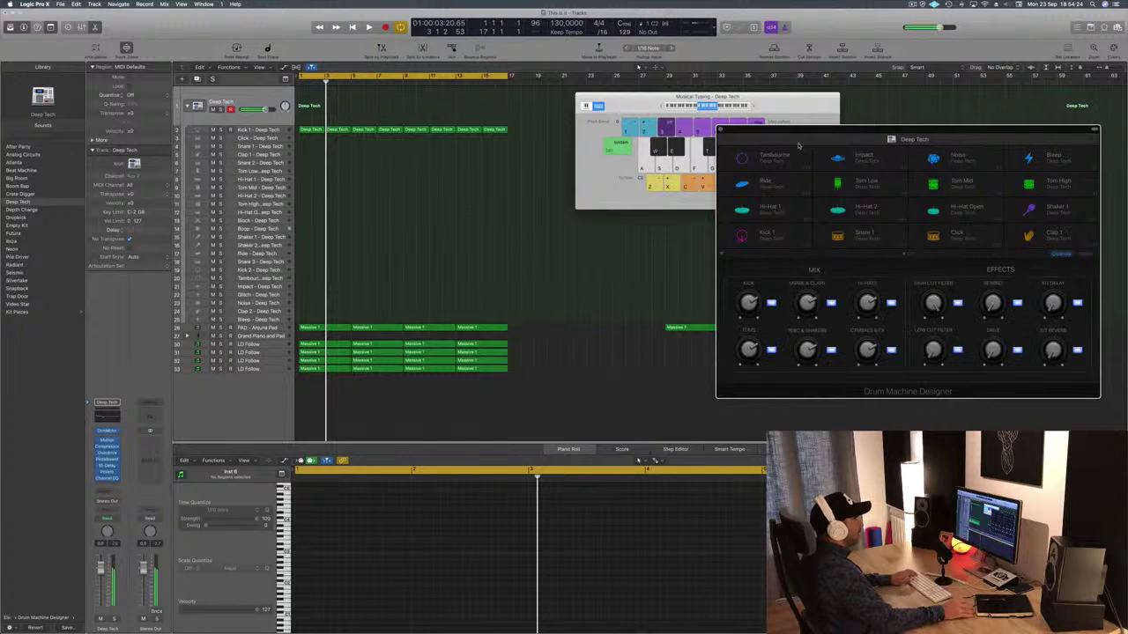
{"action": "left_click_drag", "start_coordinate": [846, 137], "coordinate": [824, 156]}
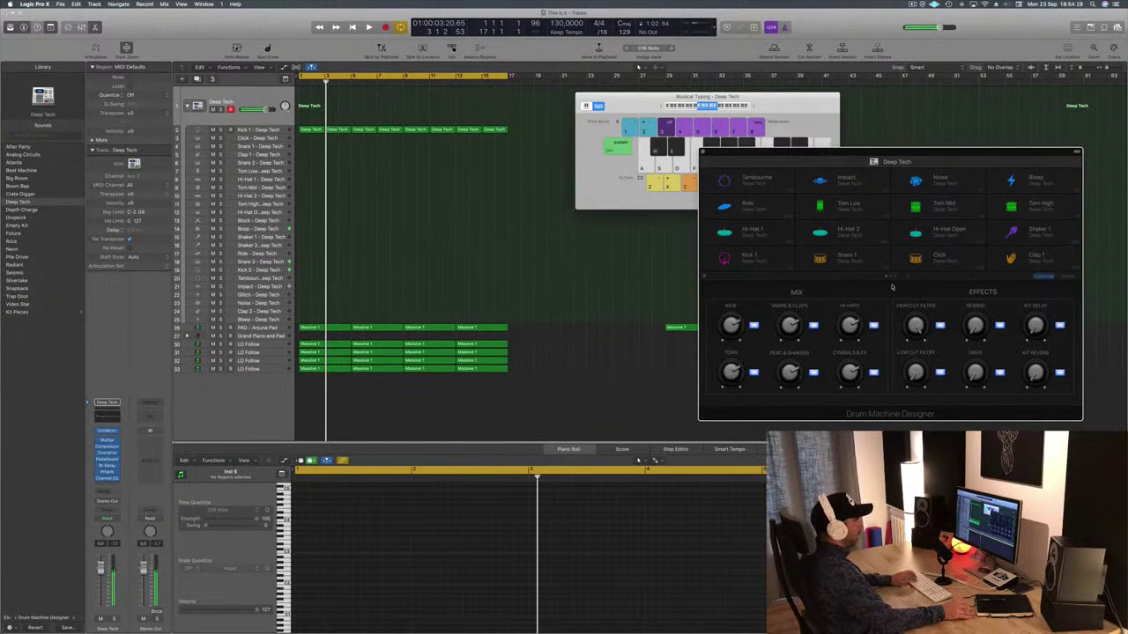
Step: Audition the Deep Tech kit's drum sounds in the current Musical Typing octave
{"action": "key", "text": "j"}
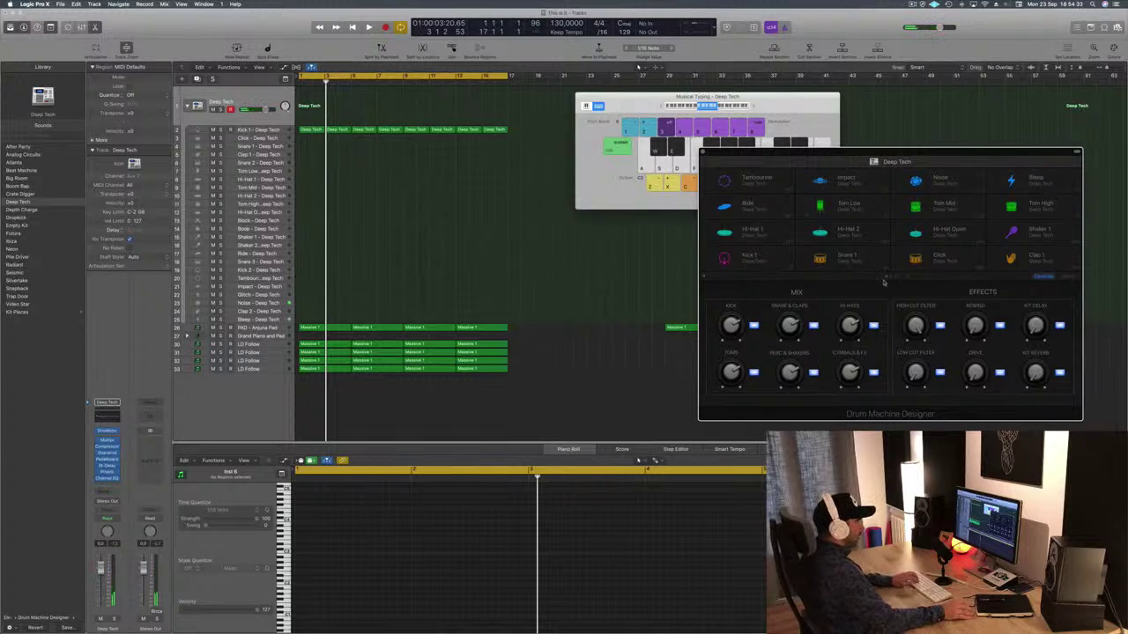
{"action": "key", "text": "j"}
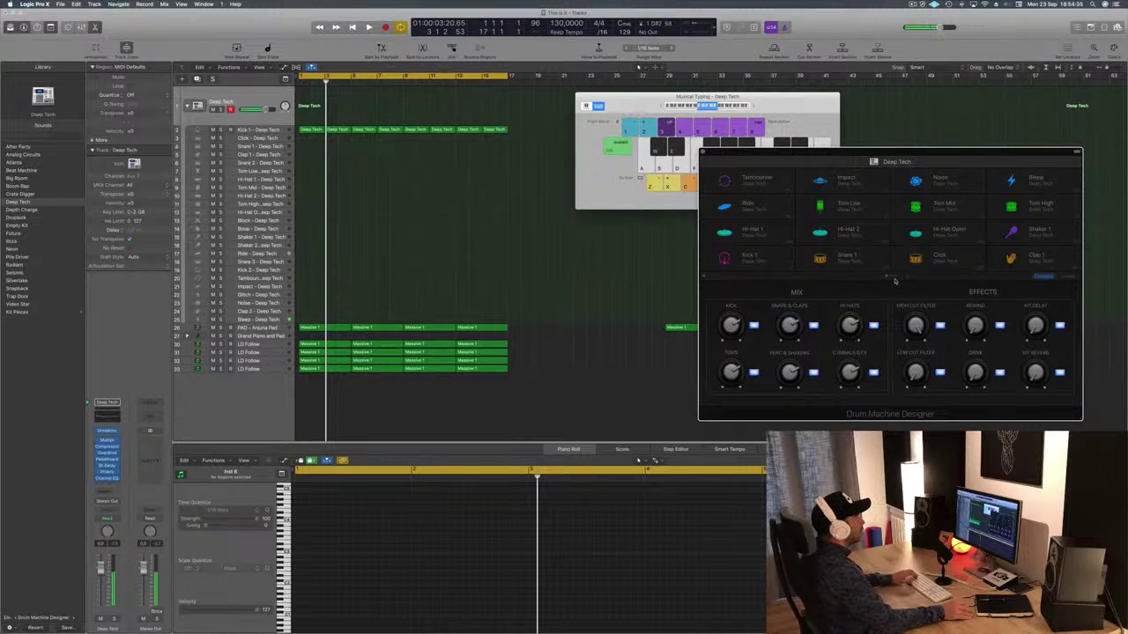
{"action": "key", "text": "r"}
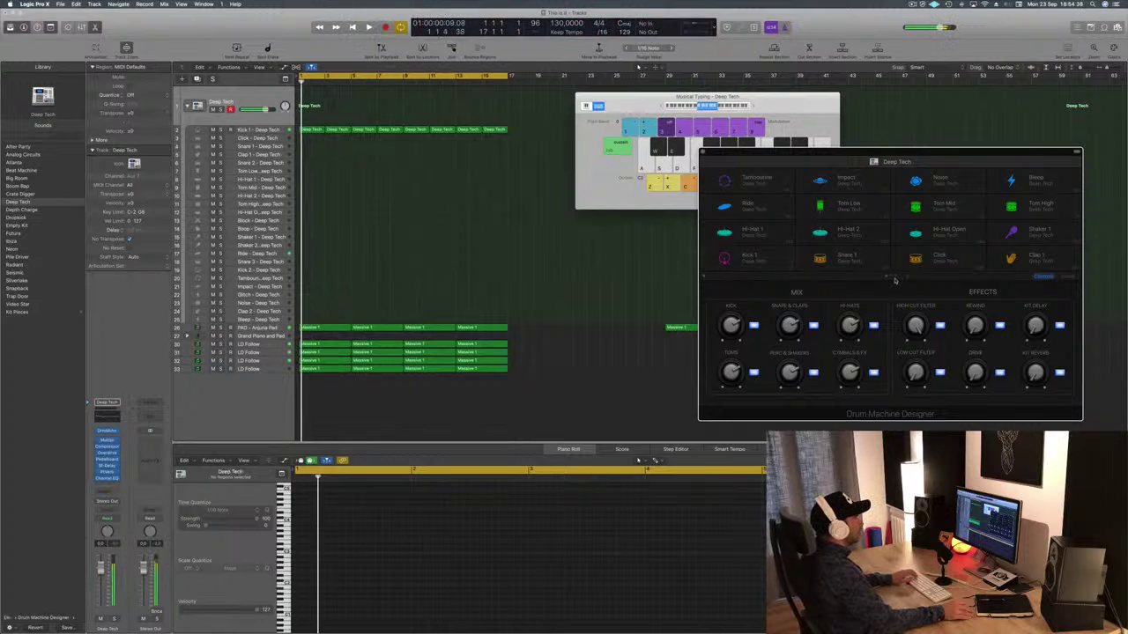
{"action": "key", "text": "s"}
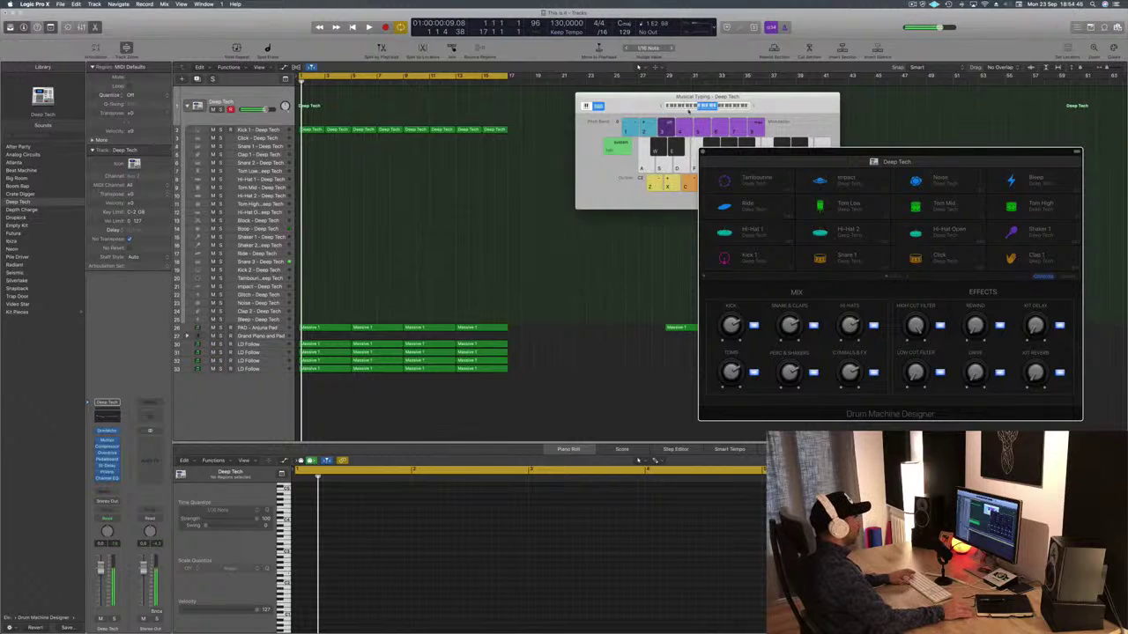
Step: Lower Musical Typing by one octave and audition the kit's snare, clap and click sounds
{"action": "key", "text": "z"}
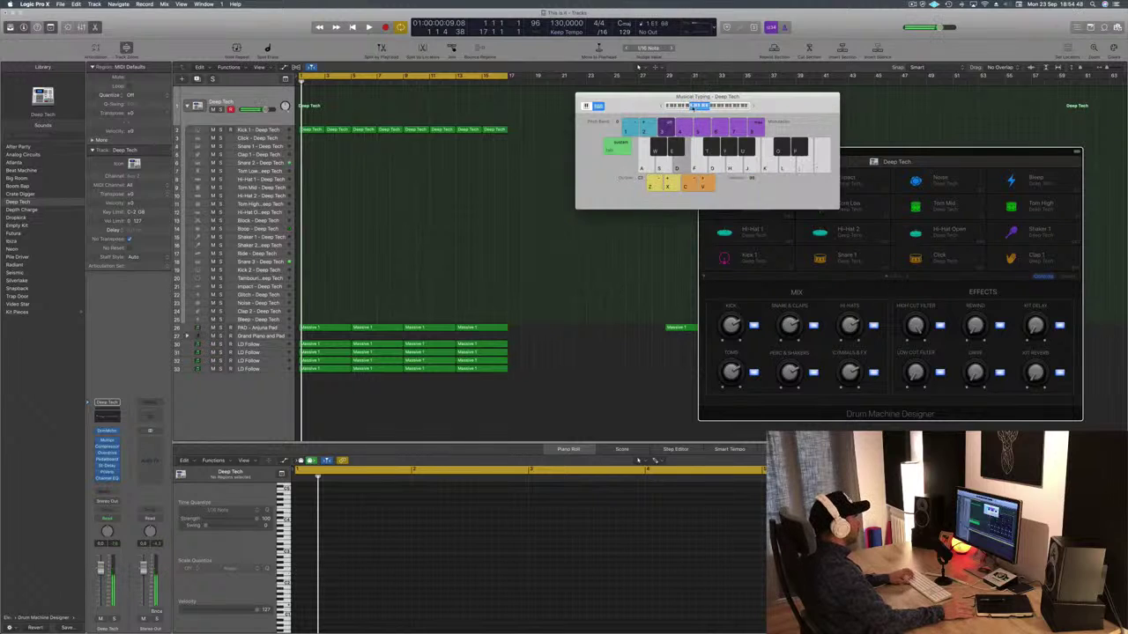
{"action": "key", "text": "a"}
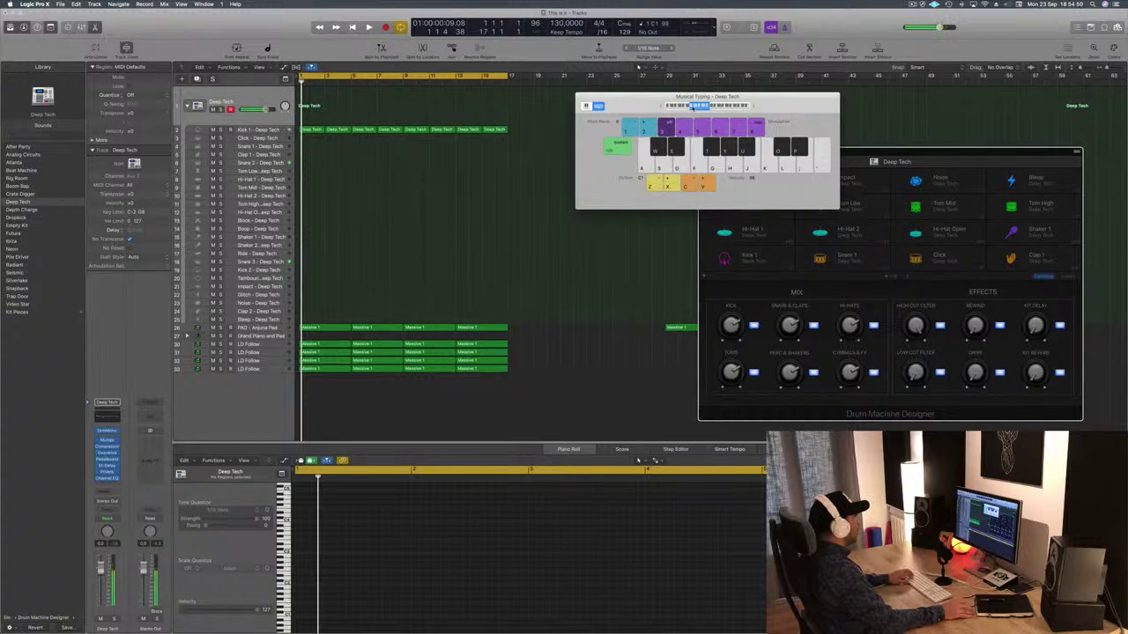
{"action": "key", "text": "w"}
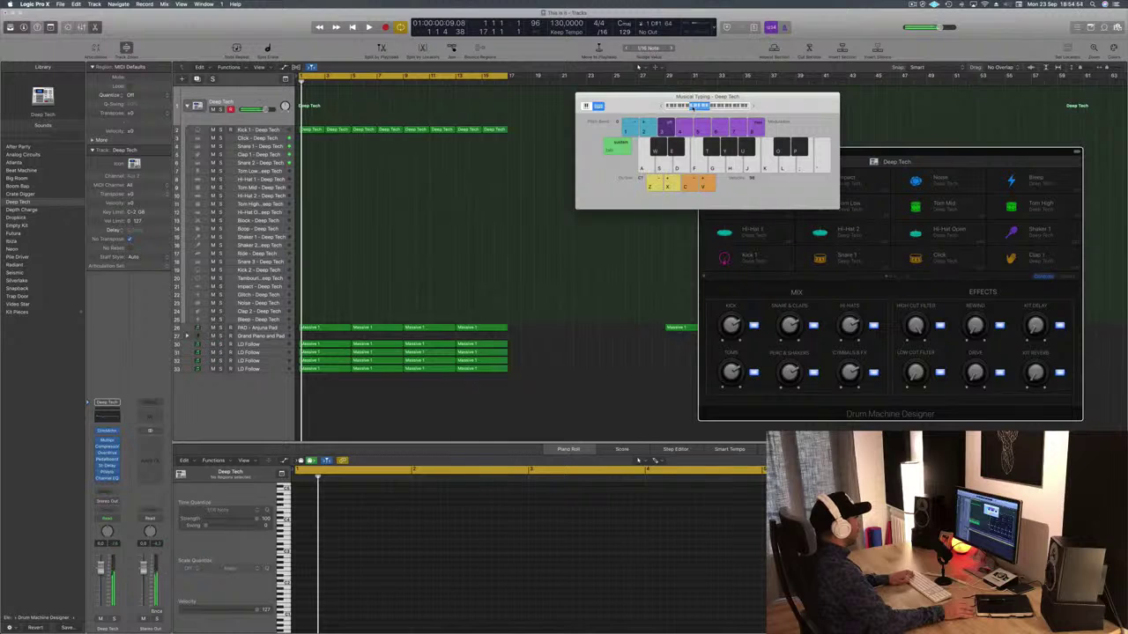
{"action": "key", "text": "s"}
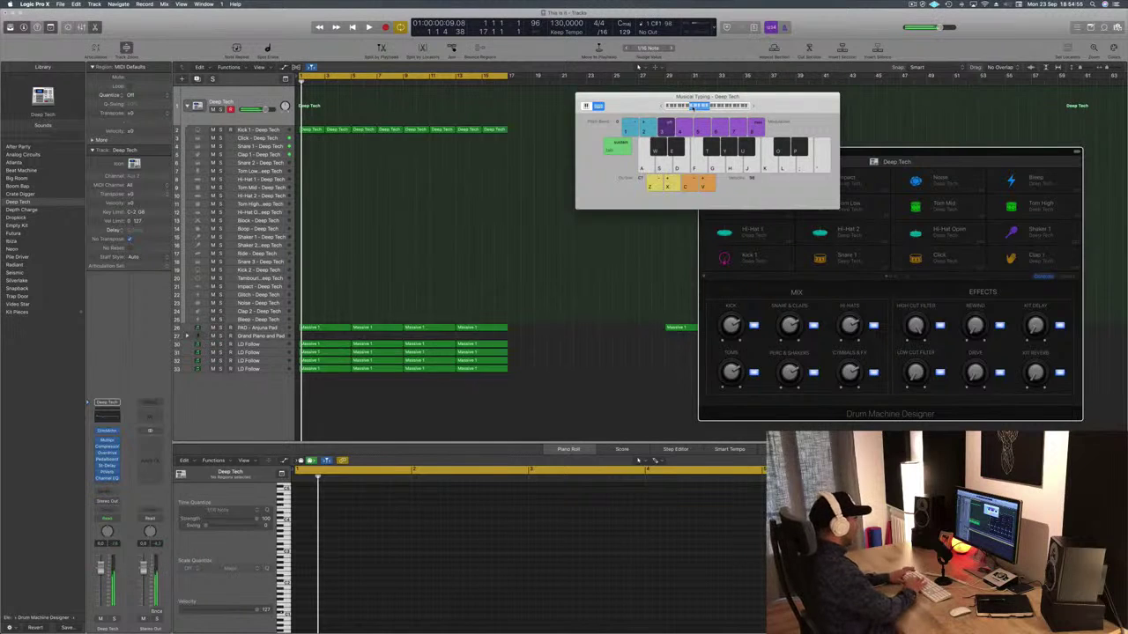
{"action": "key", "text": "w"}
Step: Record a Click pattern from bar 2 to about bar 7 and move its region onto the Click track at bar 1
{"action": "key", "text": "space"}
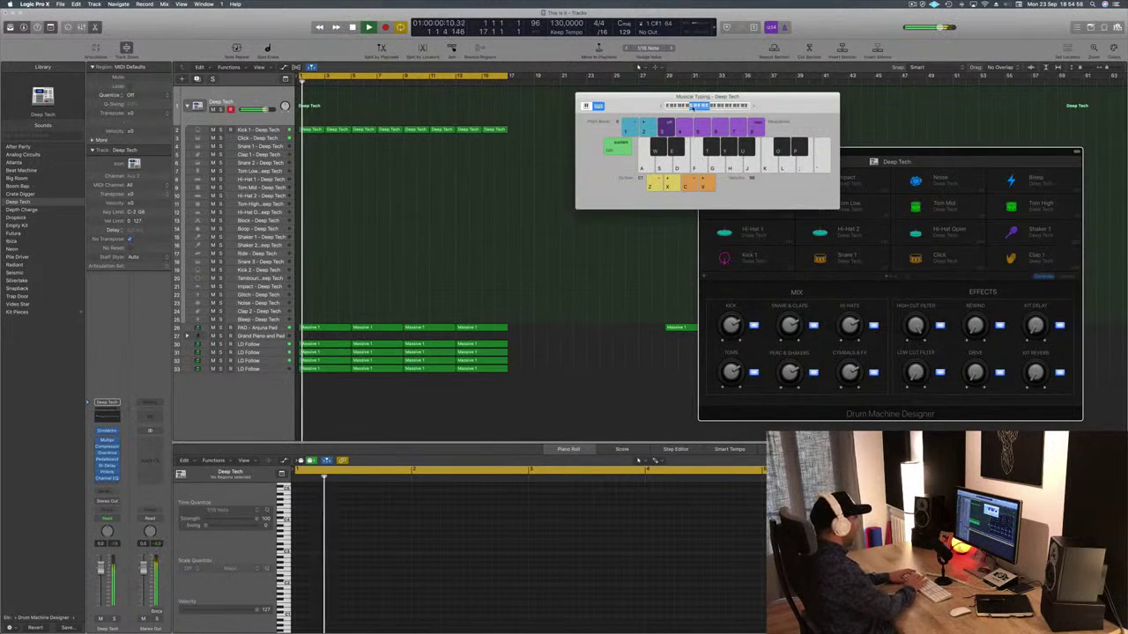
{"action": "key", "text": "r"}
{"action": "key", "text": "a"}
{"action": "key", "text": "s"}
{"action": "key", "text": "s"}
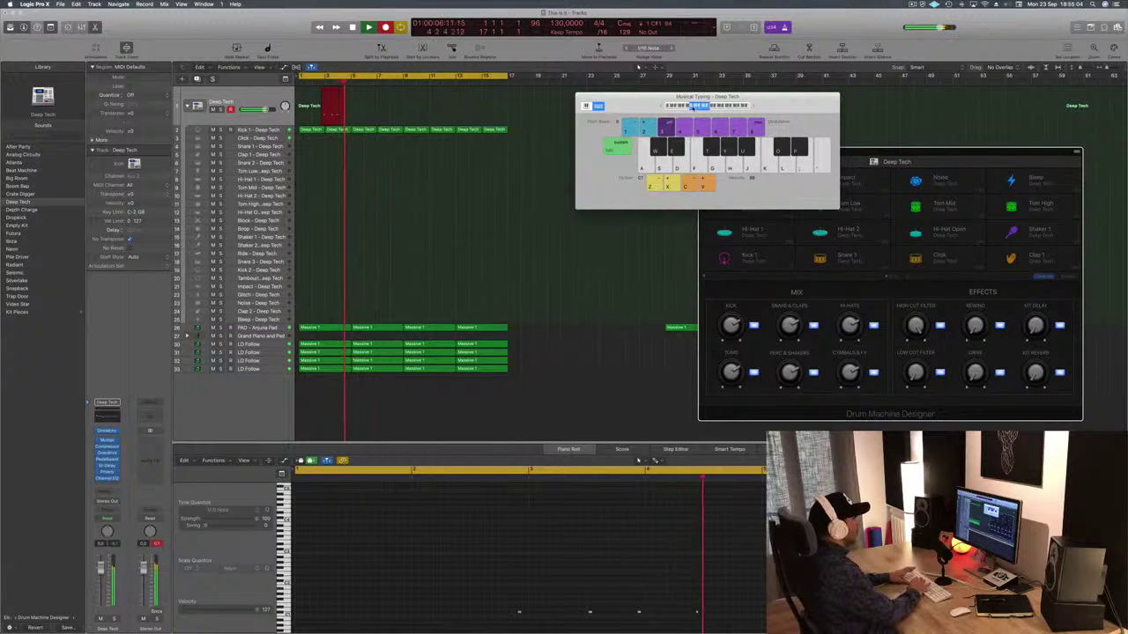
{"action": "key", "text": "a"}
{"action": "key", "text": "s"}
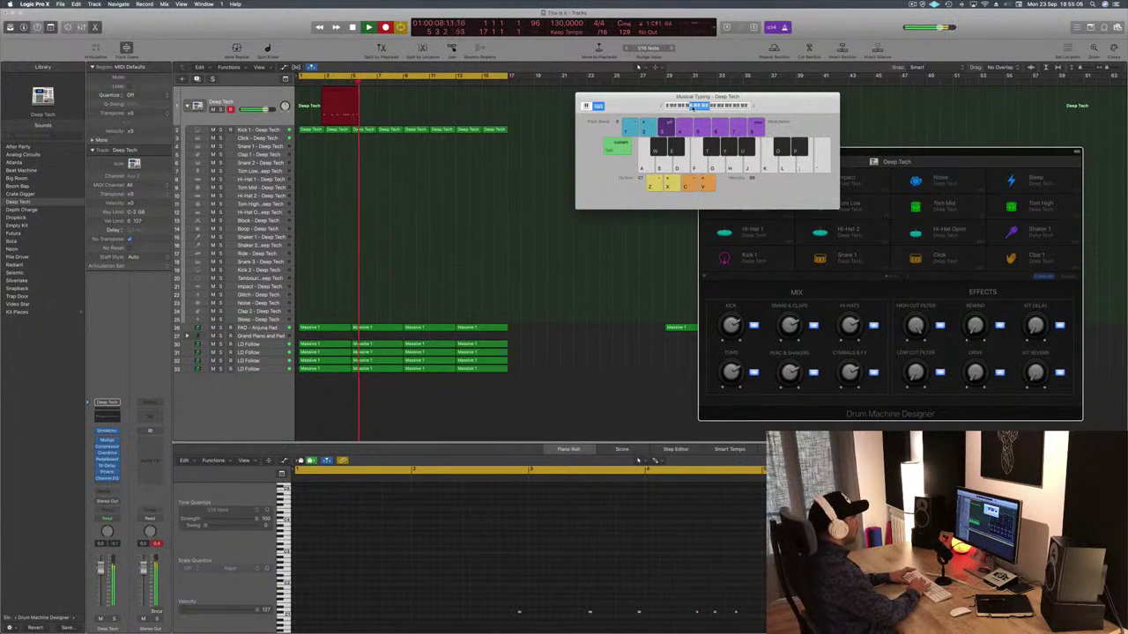
{"action": "key", "text": "s"}
{"action": "key", "text": "a"}
{"action": "key", "text": "space"}
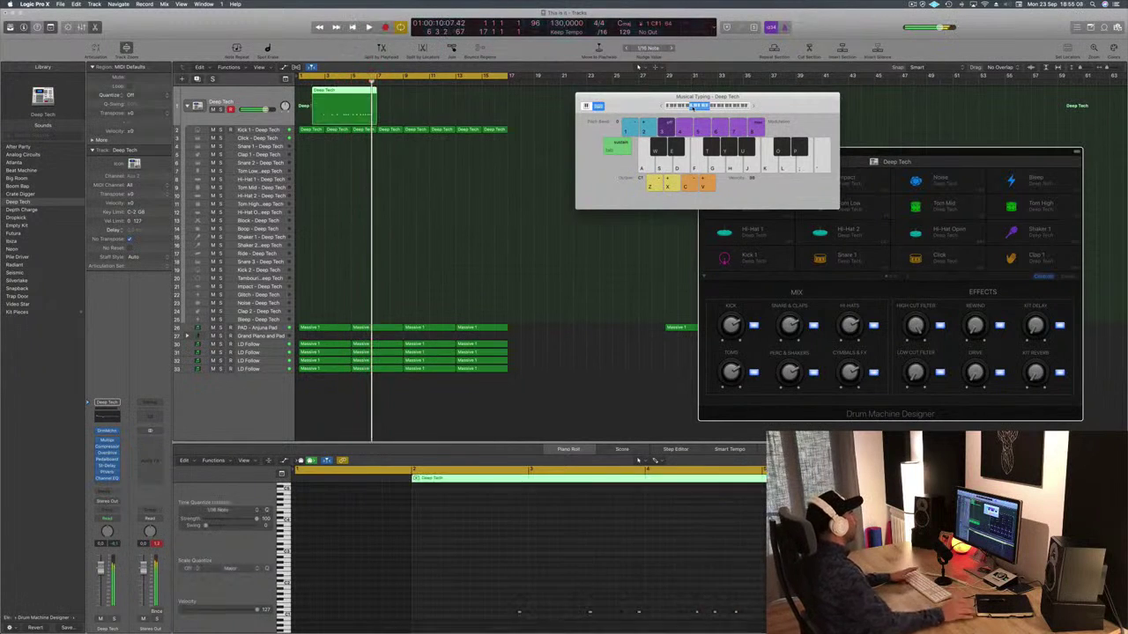
{"action": "left_click_drag", "start_coordinate": [358, 90], "coordinate": [351, 140]}
{"action": "key", "text": "space"}
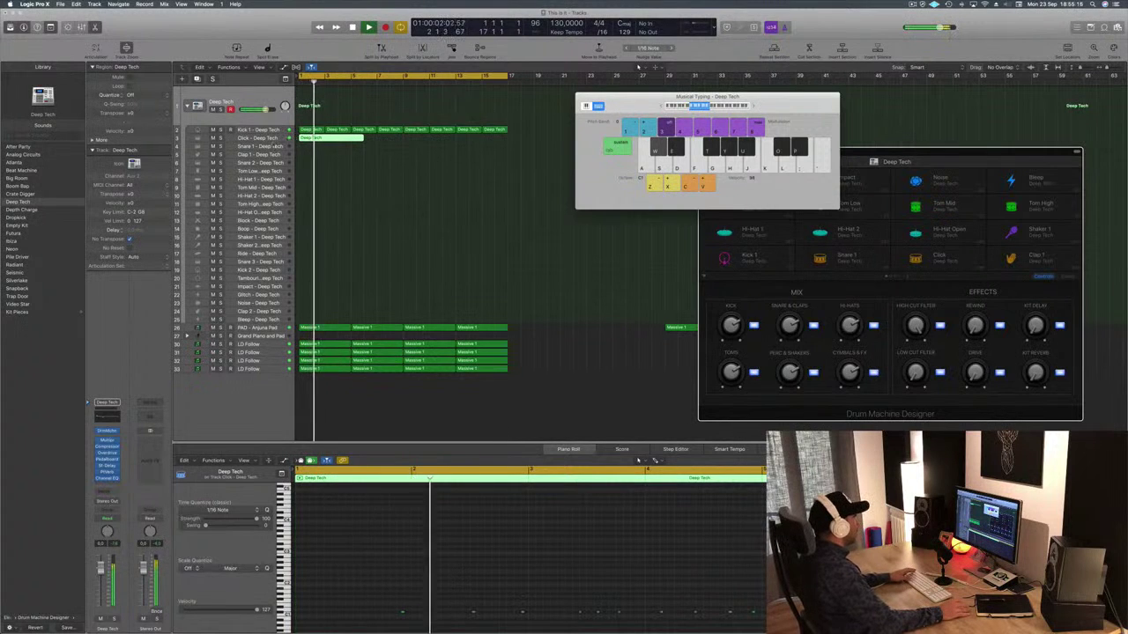
Step: Reposition the Click pattern's first note just ahead of bar 2, clear the note following it, and check by playback
{"action": "left_click", "coordinate": [399, 574]}
{"action": "key", "text": "space"}
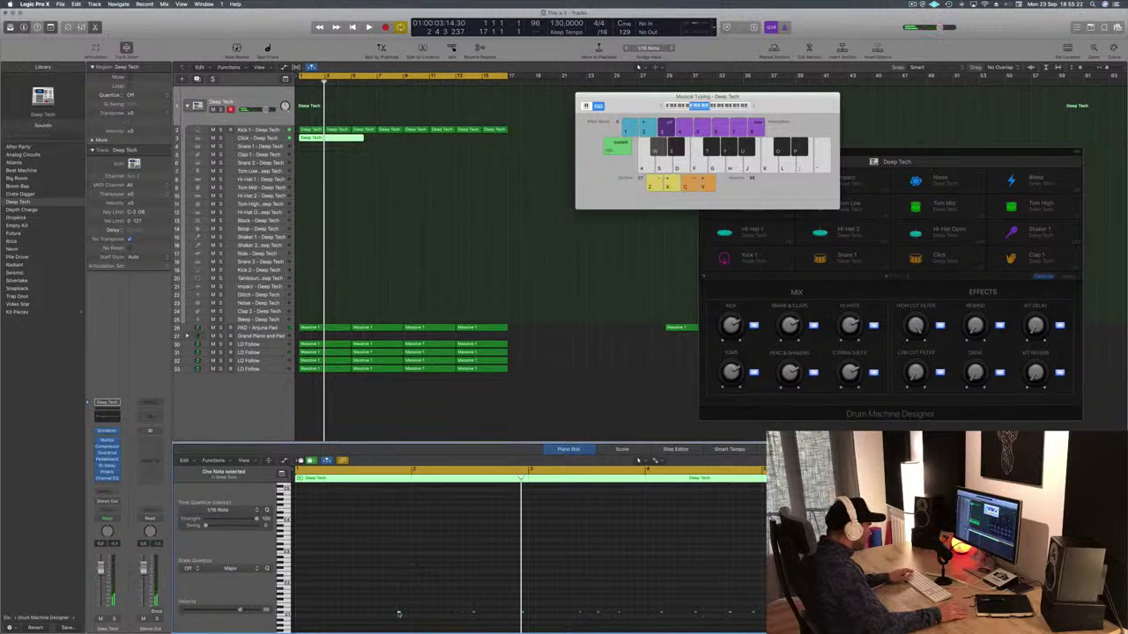
{"action": "left_click_drag", "start_coordinate": [401, 613], "coordinate": [456, 604]}
{"action": "key", "text": "space"}
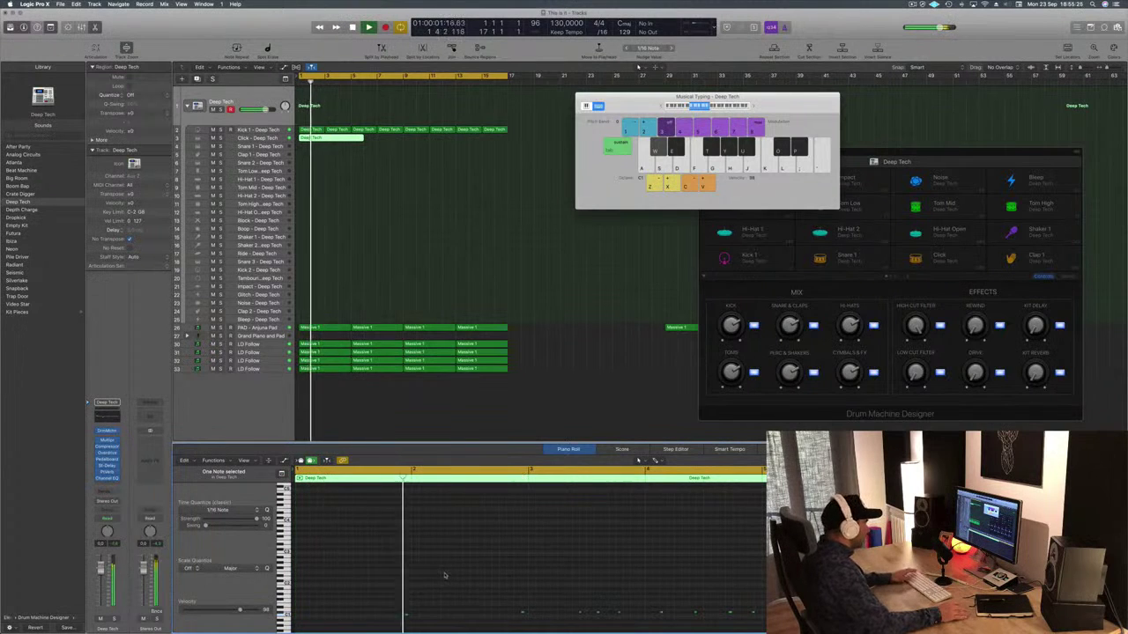
{"action": "key", "text": "space"}
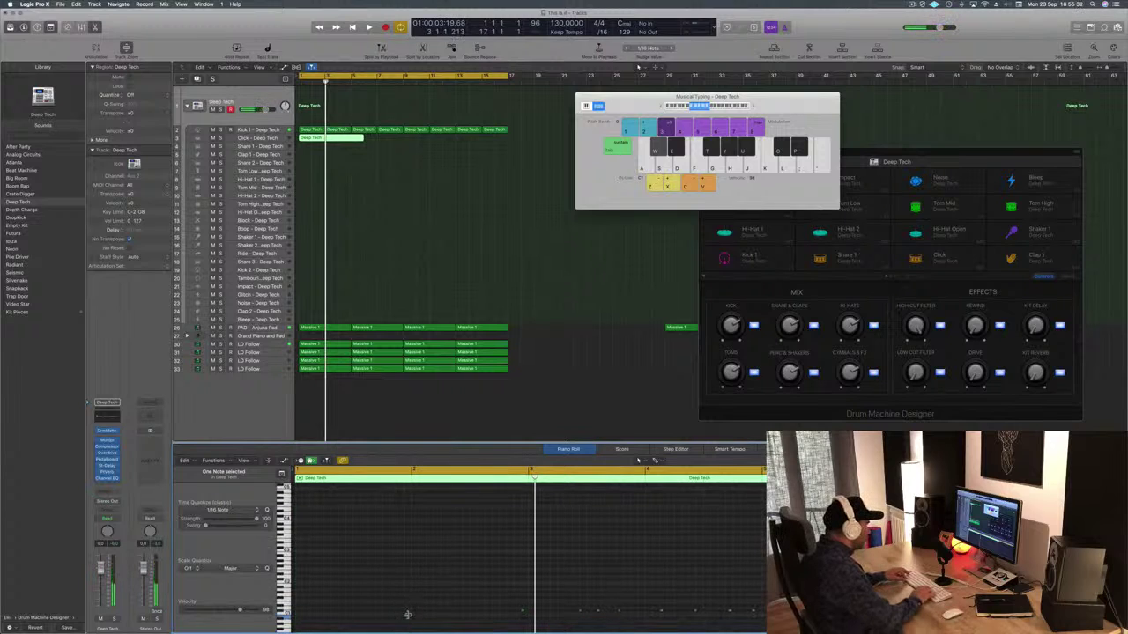
Step: Play the edited Click pattern and trim its region to end at bar 3
{"action": "key", "text": "space"}
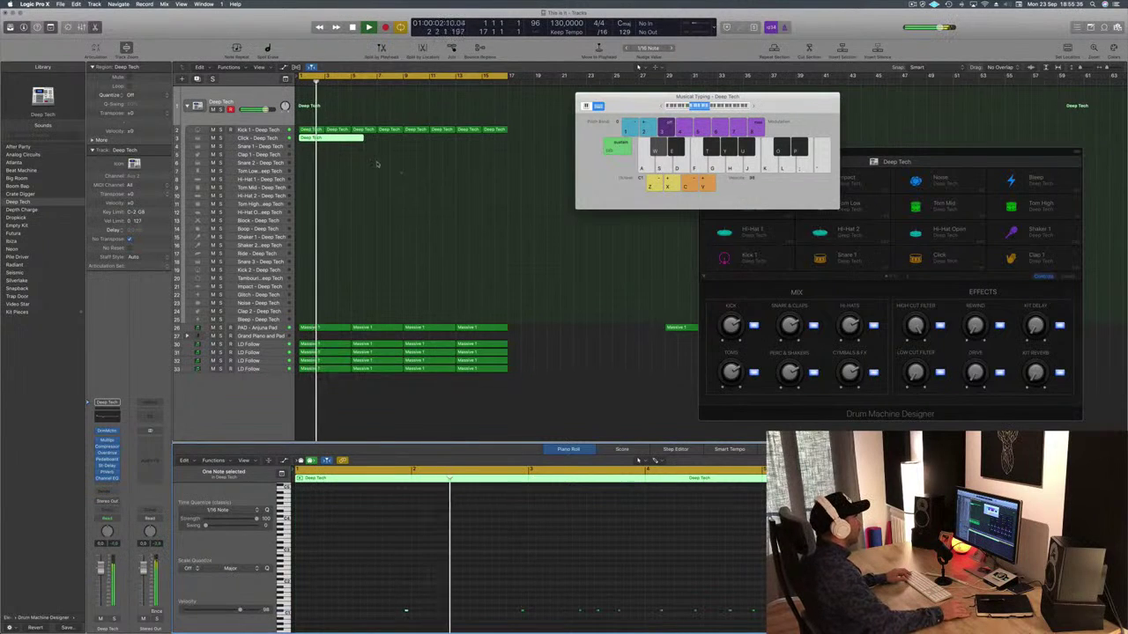
{"action": "key", "text": "space"}
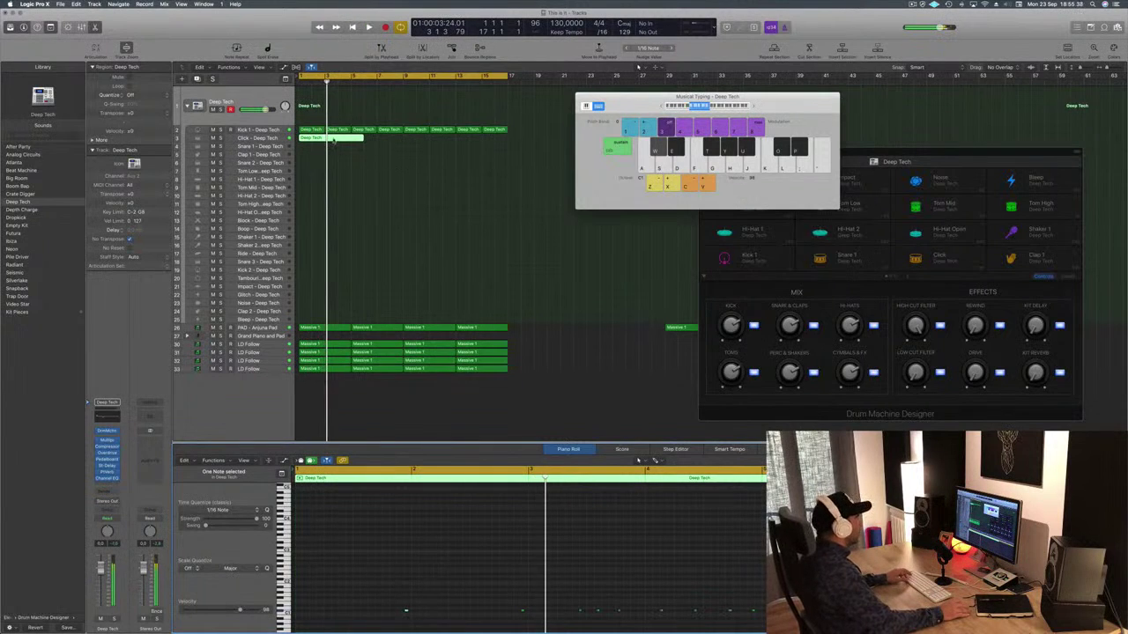
{"action": "double_click", "coordinate": [328, 138], "text": "super"}
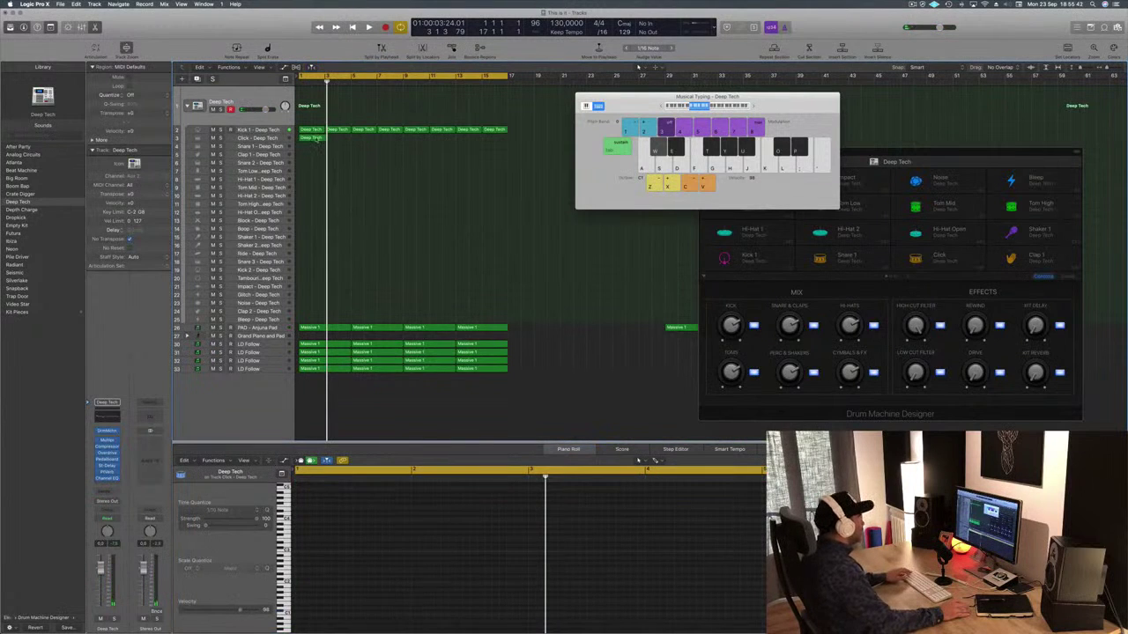
Step: Duplicate the two-bar Click region along its track until it fills up to bar 17, and play the result
{"action": "left_click", "coordinate": [325, 138]}
{"action": "left_click_drag", "start_coordinate": [328, 138], "coordinate": [424, 142]}
{"action": "key", "text": "Return"}
{"action": "key", "text": "space"}
{"action": "key", "text": "space"}
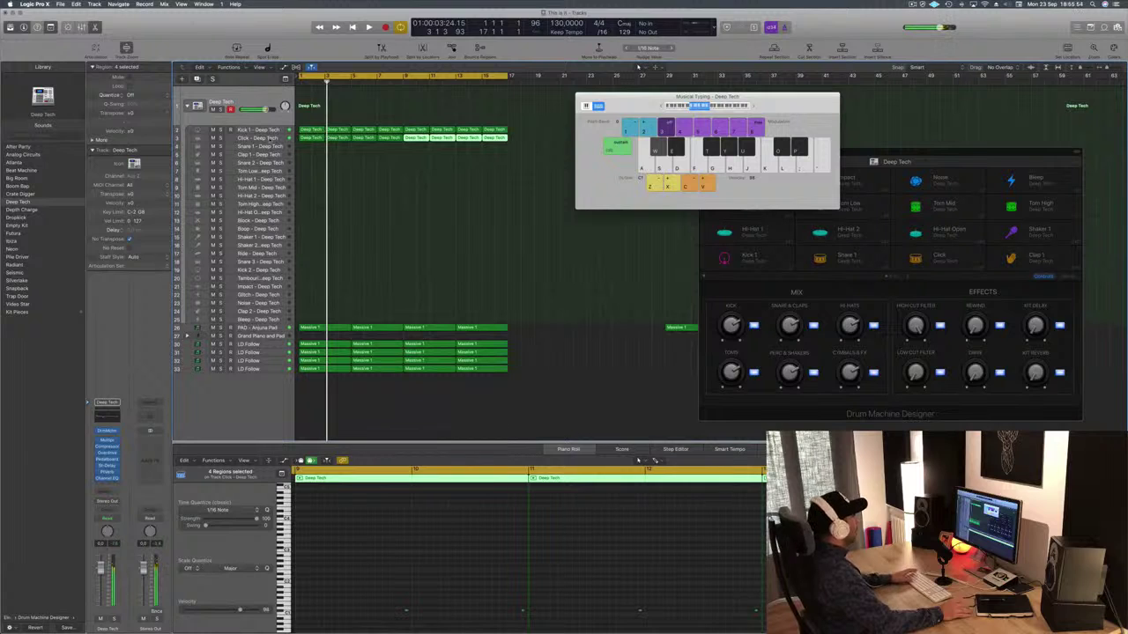
Step: Solo the Click track, select the Click pad in Drum Machine Designer, and lower its pitch during playback
{"action": "left_click", "coordinate": [271, 139]}
{"action": "key", "text": "space"}
{"action": "left_click", "coordinate": [220, 125]}
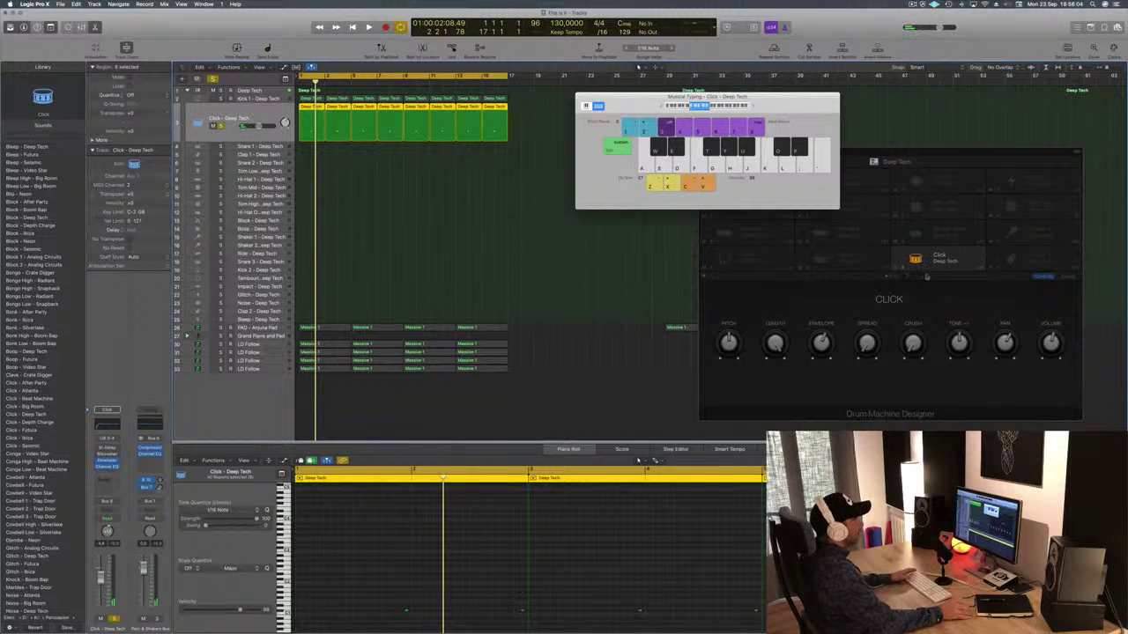
{"action": "left_click", "coordinate": [809, 321]}
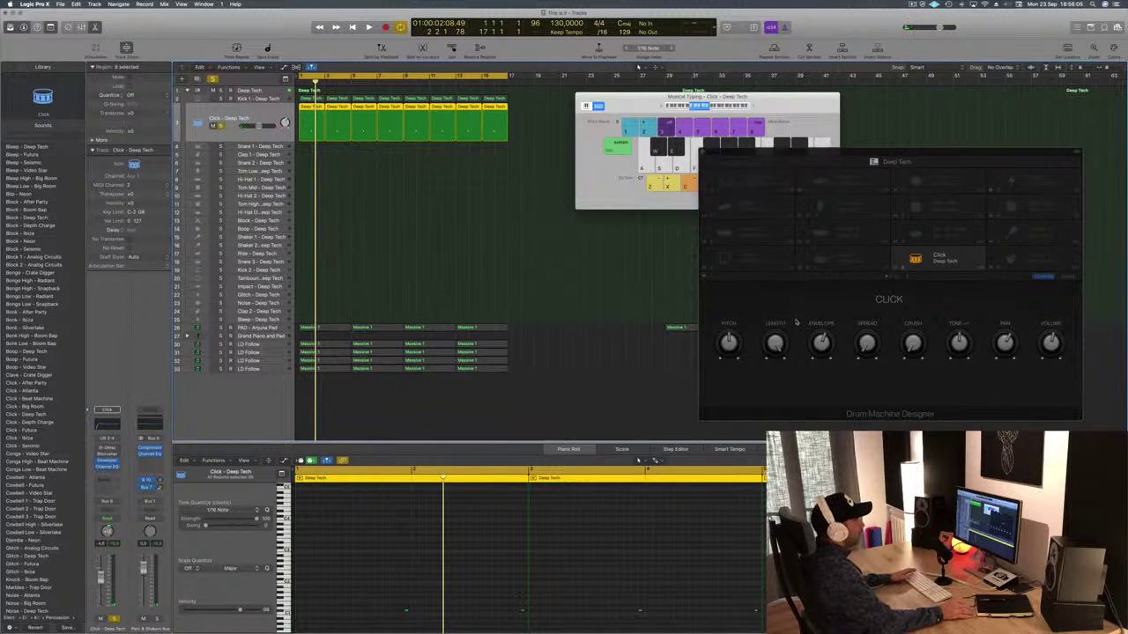
{"action": "left_click", "coordinate": [944, 257]}
{"action": "key", "text": "space"}
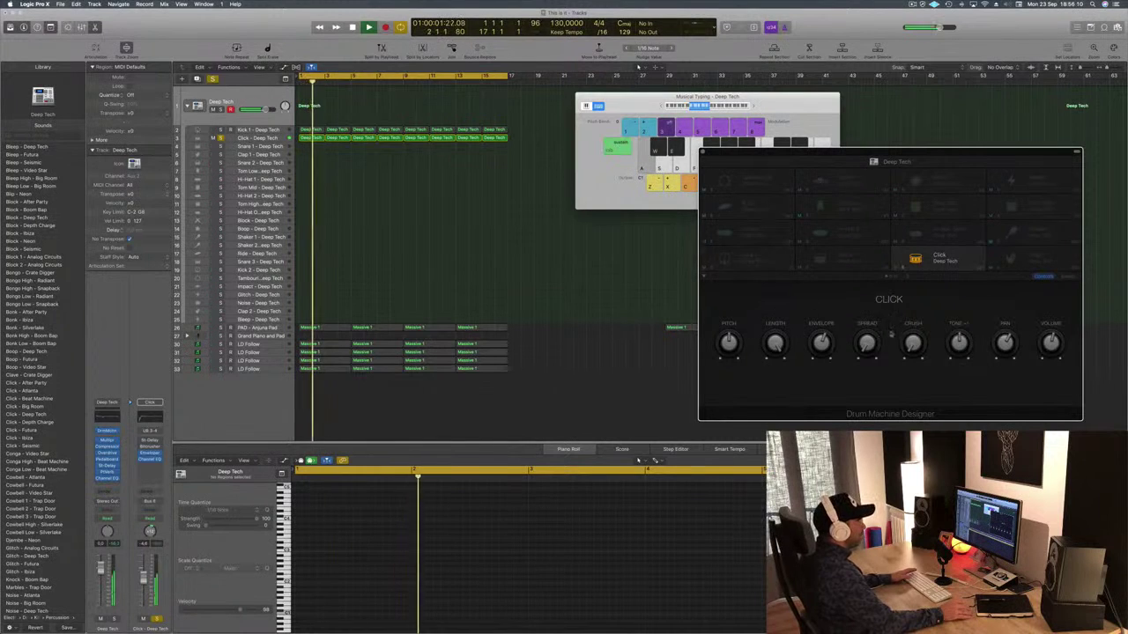
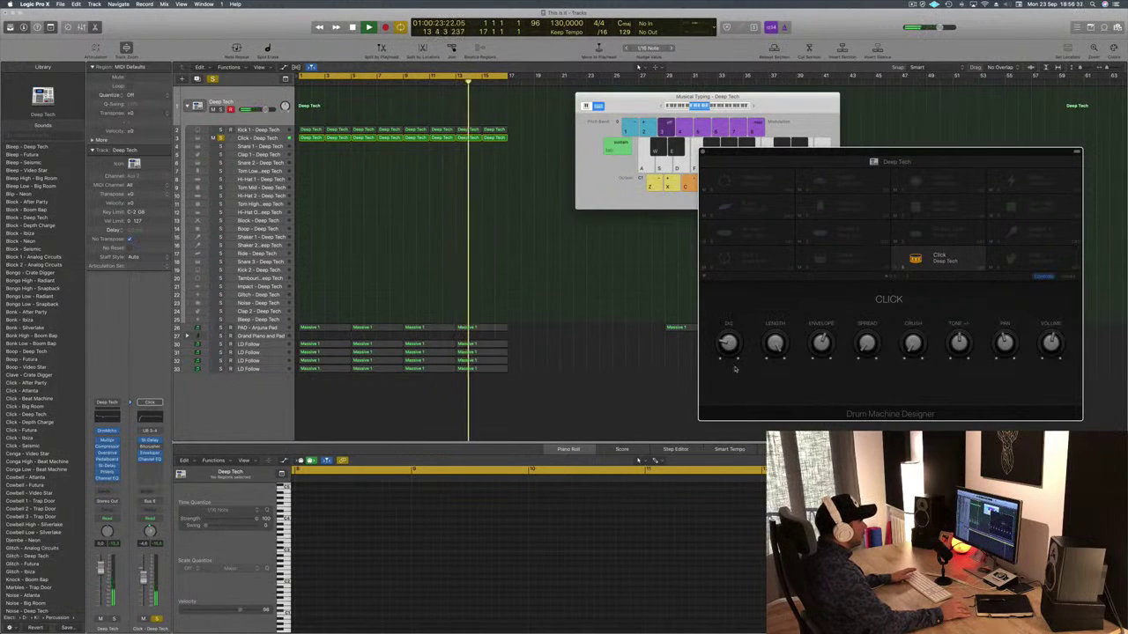
Step: Clear the solo to play the click with the full arrangement, and raise the Click track's volume slightly
{"action": "key", "text": "space"}
{"action": "key", "text": "space"}
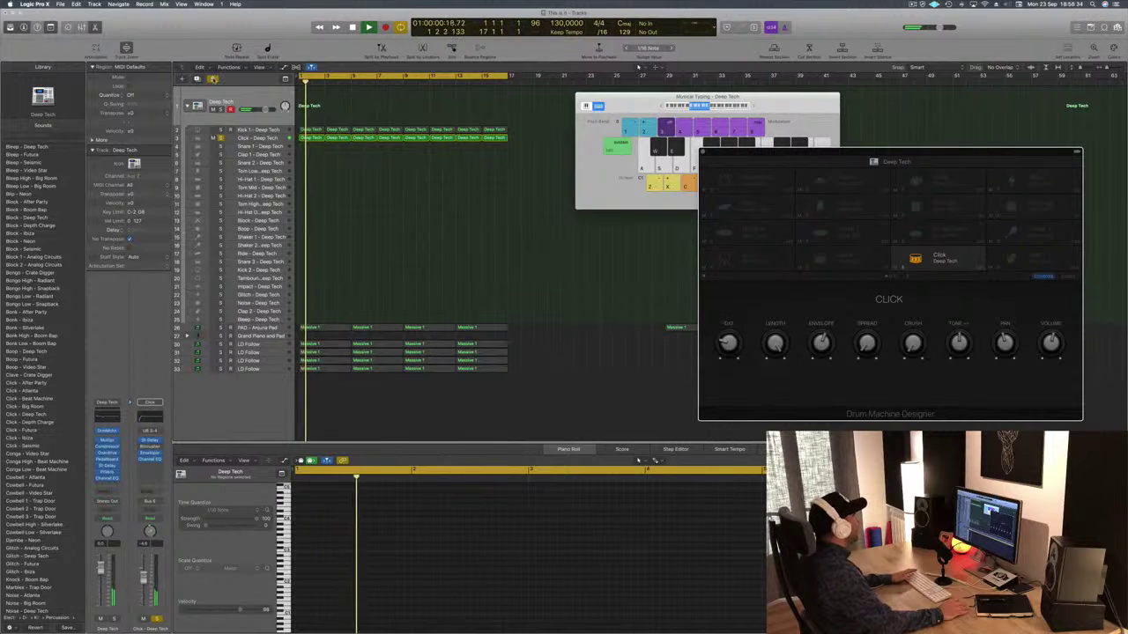
{"action": "left_click", "coordinate": [212, 79]}
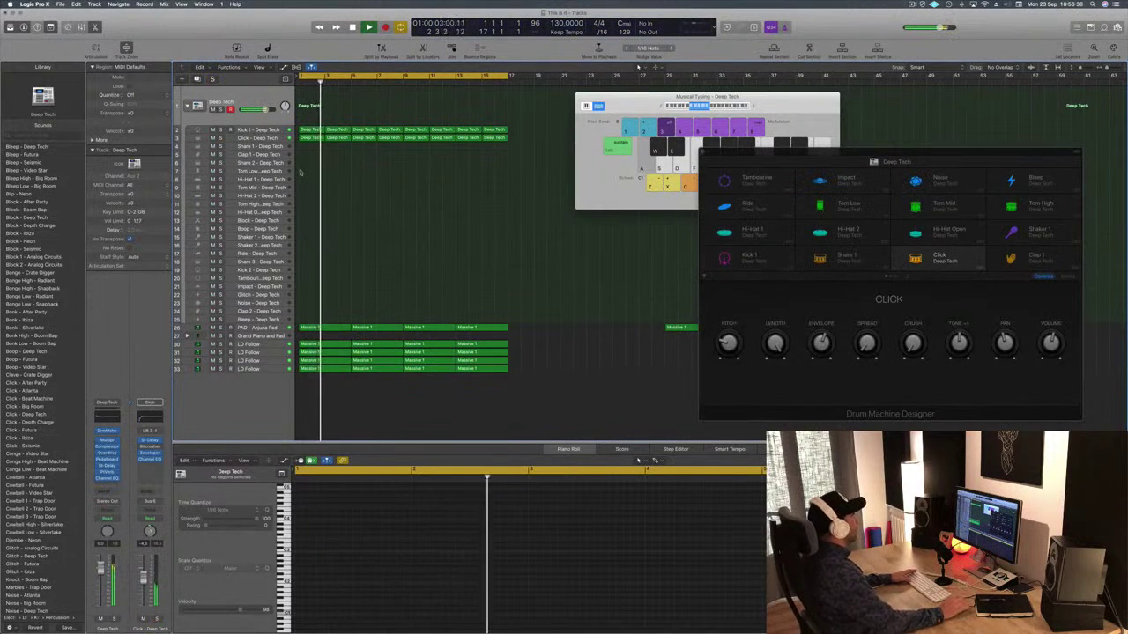
{"action": "left_click", "coordinate": [257, 138]}
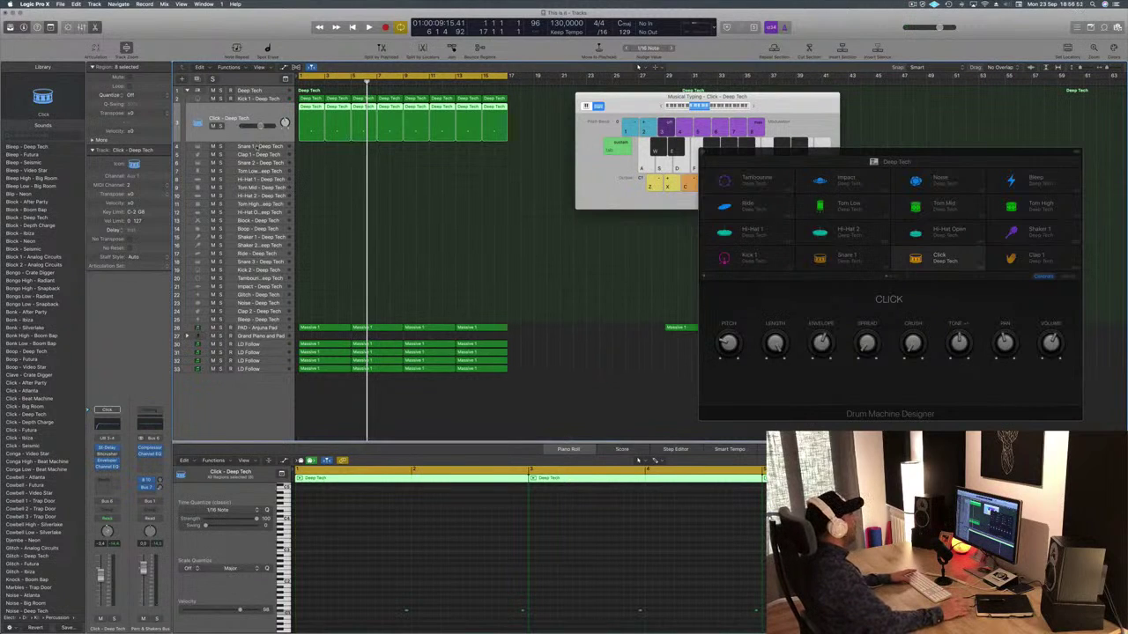
Step: Record a part of repeated evenly spaced hits on the Snare 1 track using Musical Typing
{"action": "left_click", "coordinate": [259, 146]}
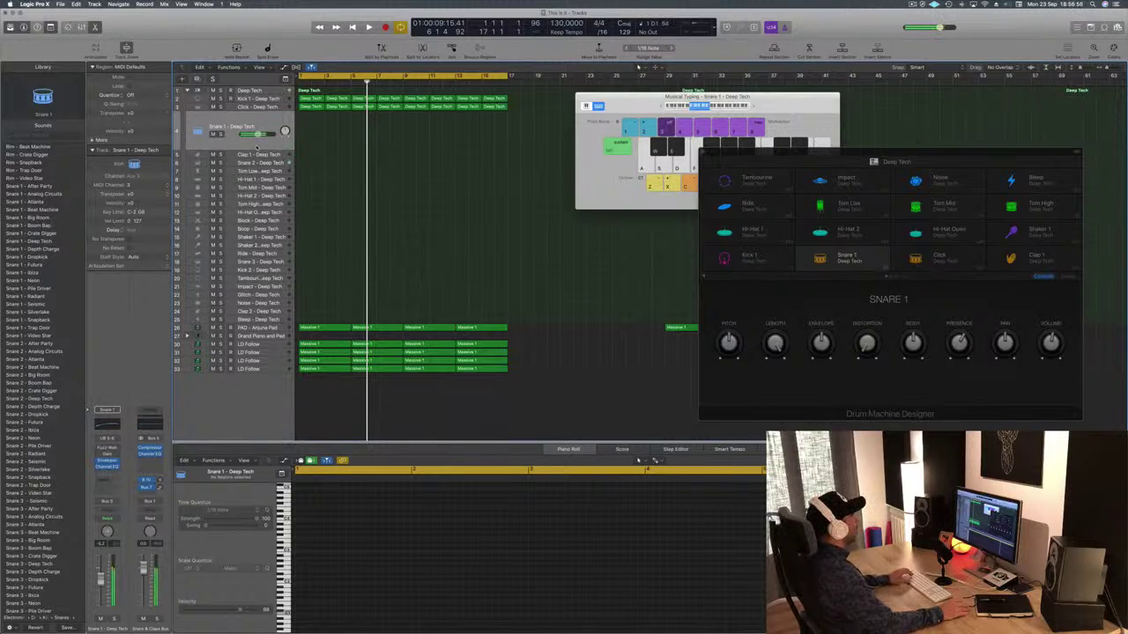
{"action": "key", "text": "space"}
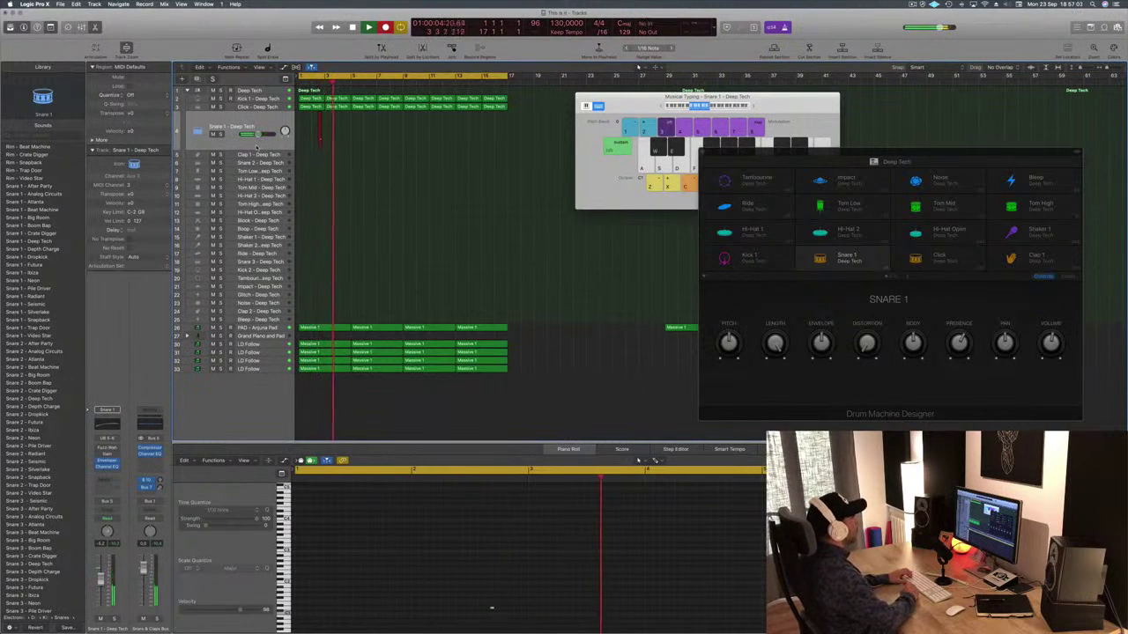
{"action": "key", "text": "s"}
{"action": "key", "text": "s"}
{"action": "key", "text": "s"}
{"action": "key", "text": "s"}
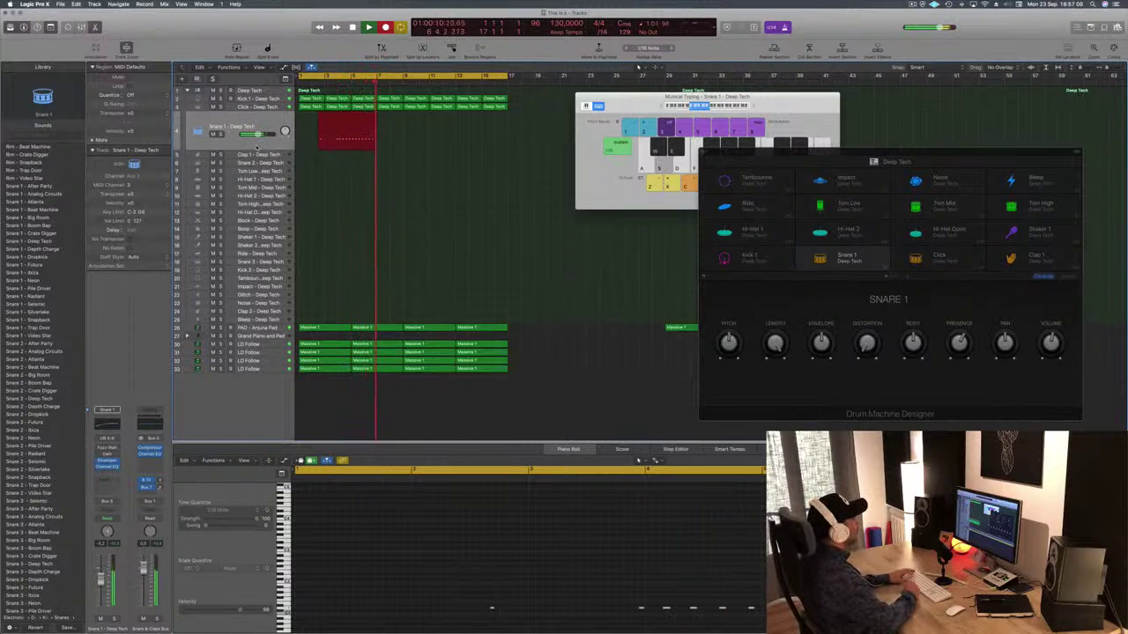
{"action": "key", "text": "space"}
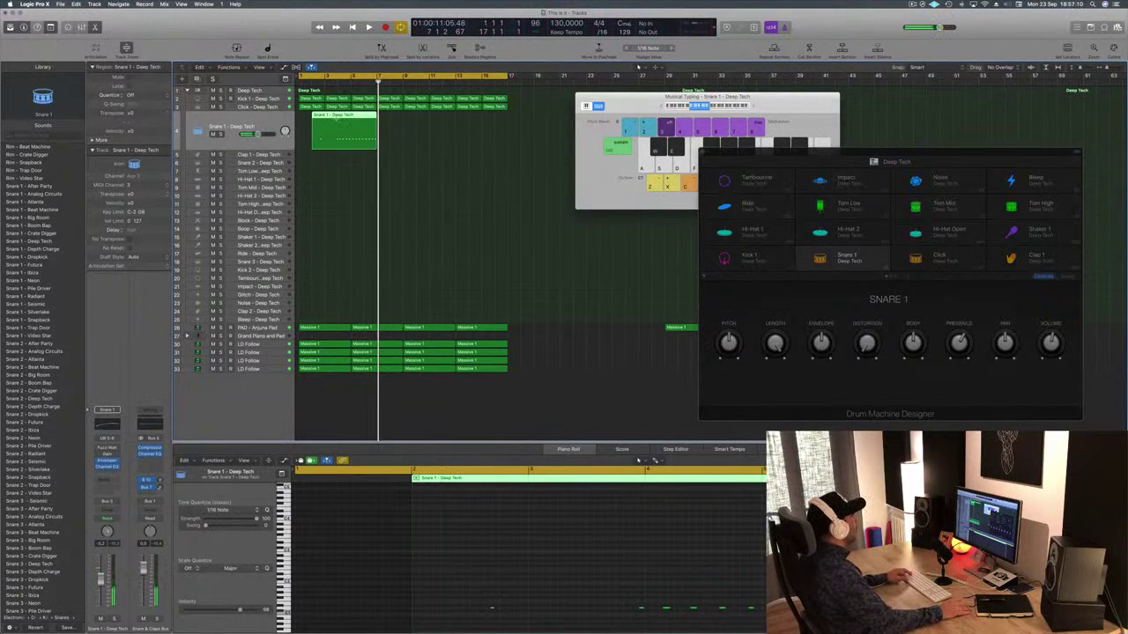
Step: Cut off and delete the unwanted start of the Snare 1 recording, and move the remaining region to bar 1
{"action": "double_click", "coordinate": [337, 118], "text": "super"}
{"action": "left_click", "coordinate": [325, 120]}
{"action": "key", "text": "BackSpace"}
{"action": "left_click_drag", "start_coordinate": [355, 122], "coordinate": [315, 123]}
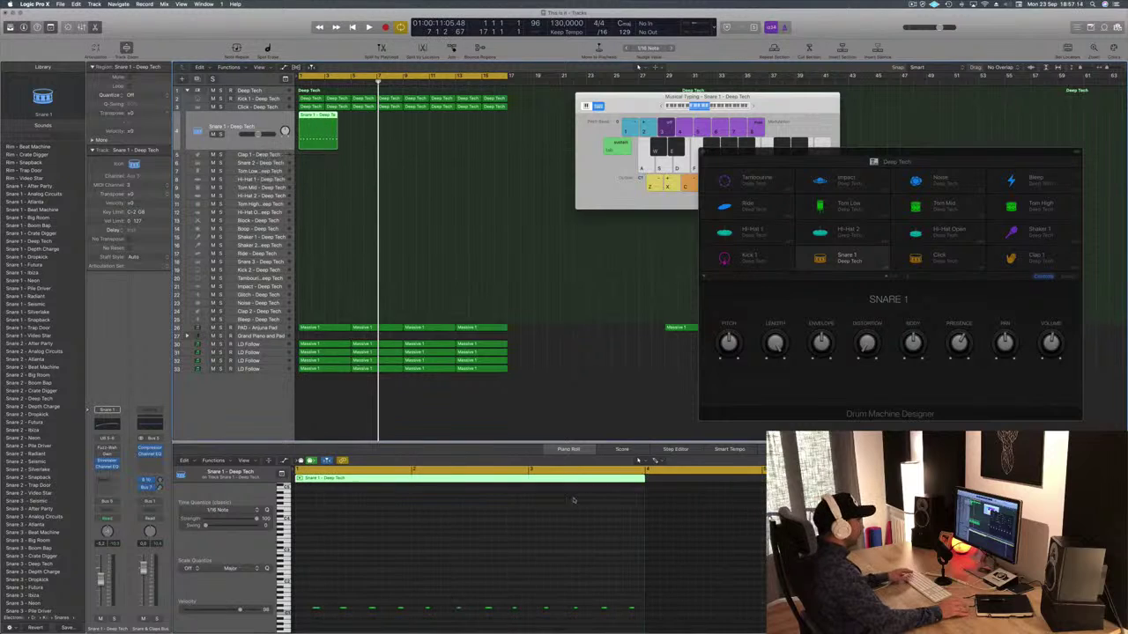
Step: Play the Snare 1 part from the beginning and lower its track volume to about -14 dB
{"action": "key", "text": "Return"}
{"action": "key", "text": "space"}
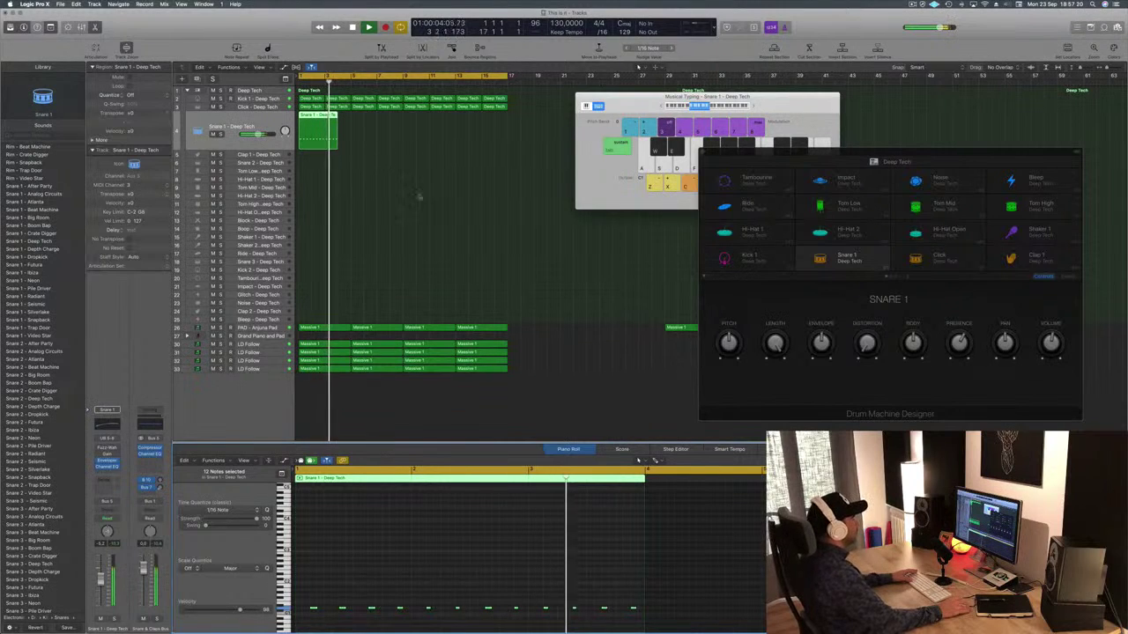
{"action": "key", "text": "space"}
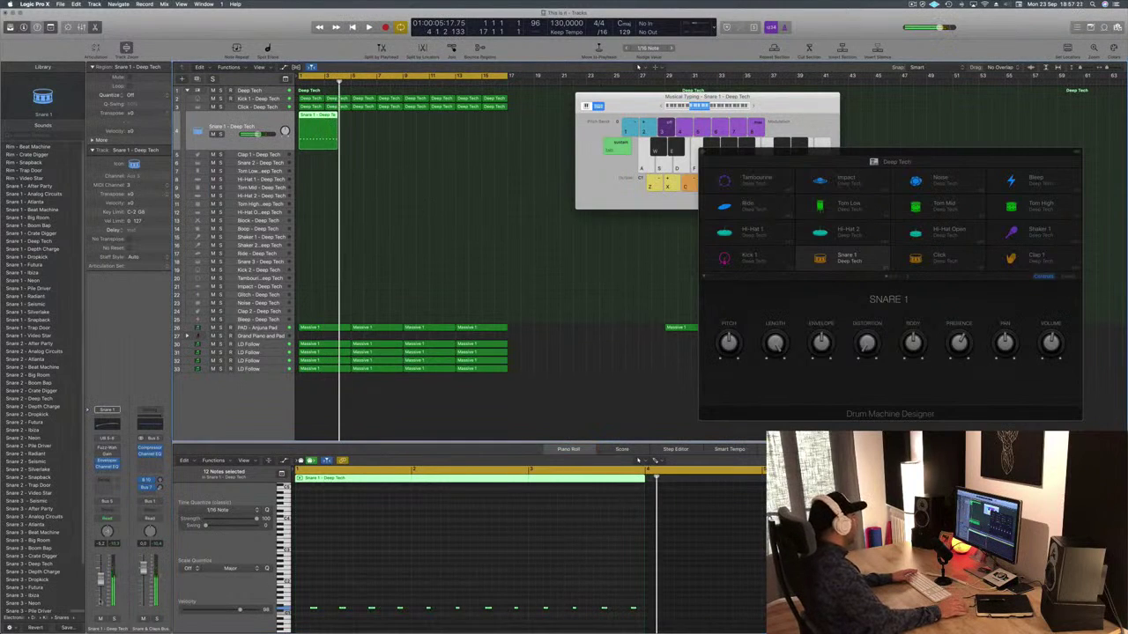
{"action": "key", "text": "Return"}
{"action": "key", "text": "space"}
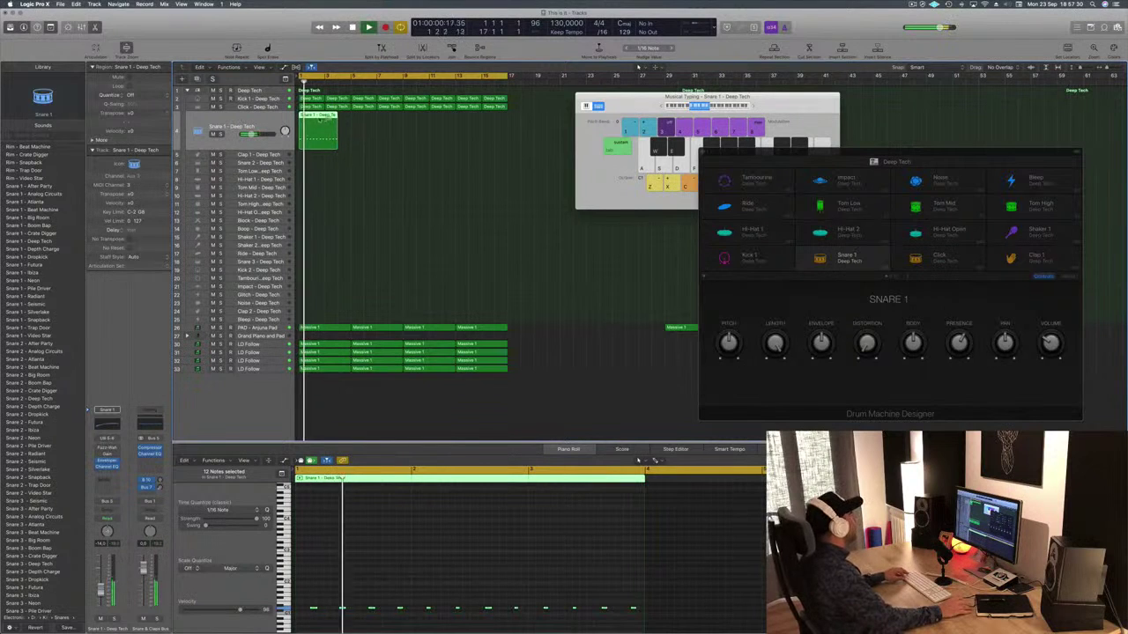
Step: Shorten the Snare 1 region to two bars by splitting it at bar 3 and deleting the remainder
{"action": "left_click_drag", "start_coordinate": [310, 125], "coordinate": [377, 125]}
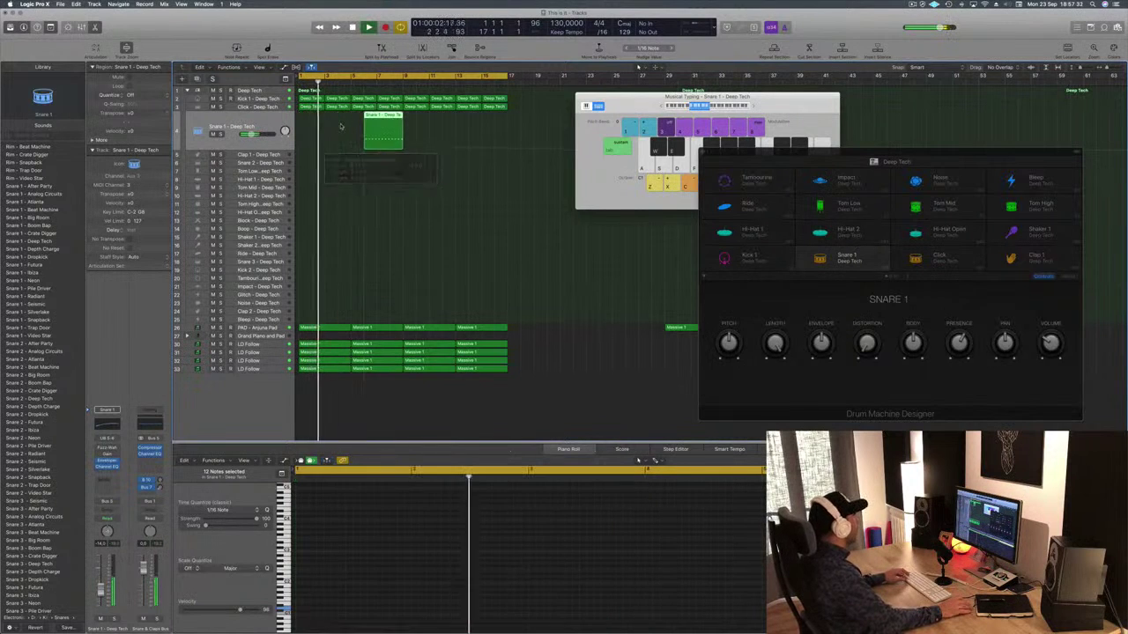
{"action": "key", "text": "super+z"}
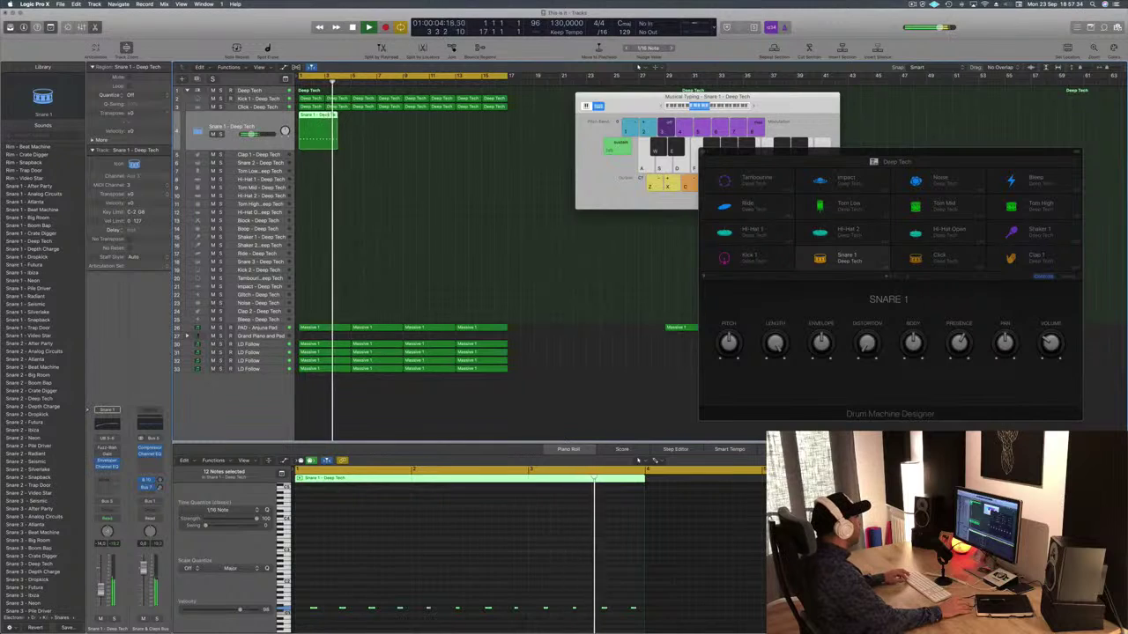
{"action": "double_click", "coordinate": [322, 134]}
{"action": "key", "text": "Delete"}
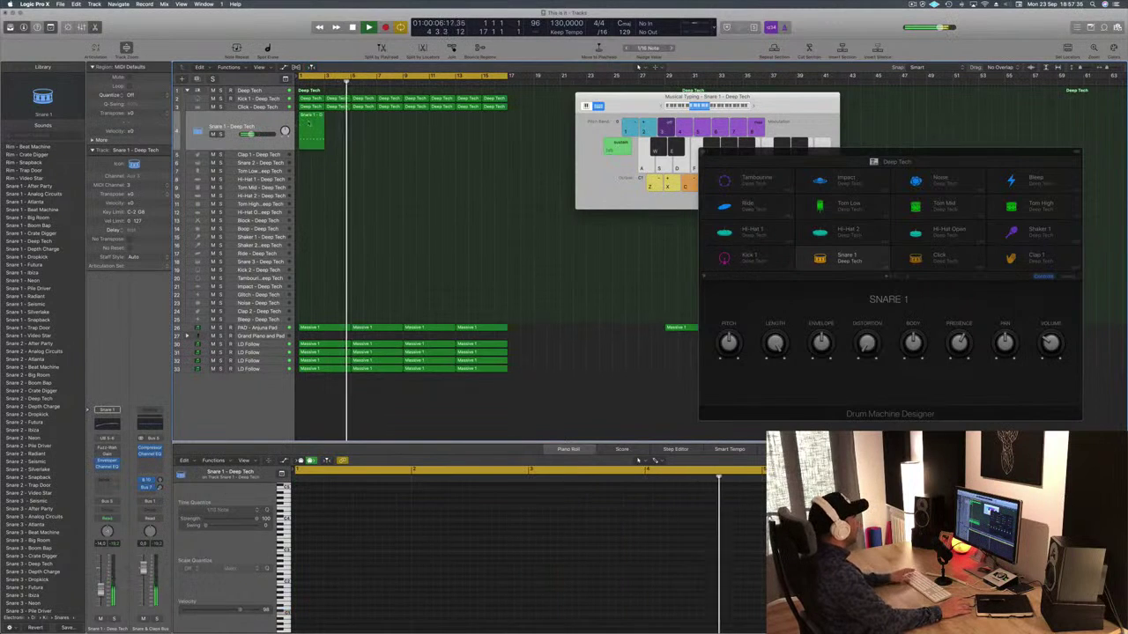
{"action": "key", "text": "space"}
Step: Duplicate the two-bar Snare 1 region along its track up to bar 17 and play the arrangement
{"action": "left_click", "coordinate": [308, 116]}
{"action": "mouse_move", "coordinate": [309, 117]}
{"action": "left_mouse_down"}
{"action": "mouse_move", "coordinate": [340, 123]}
{"action": "mouse_move", "coordinate": [308, 130]}
{"action": "left_mouse_up"}
{"action": "left_click_drag", "start_coordinate": [315, 121], "coordinate": [366, 125]}
{"action": "left_click_drag", "start_coordinate": [449, 128], "coordinate": [420, 131]}
{"action": "key", "text": "space"}
{"action": "left_click", "coordinate": [377, 203]}
{"action": "left_click", "coordinate": [242, 145]}
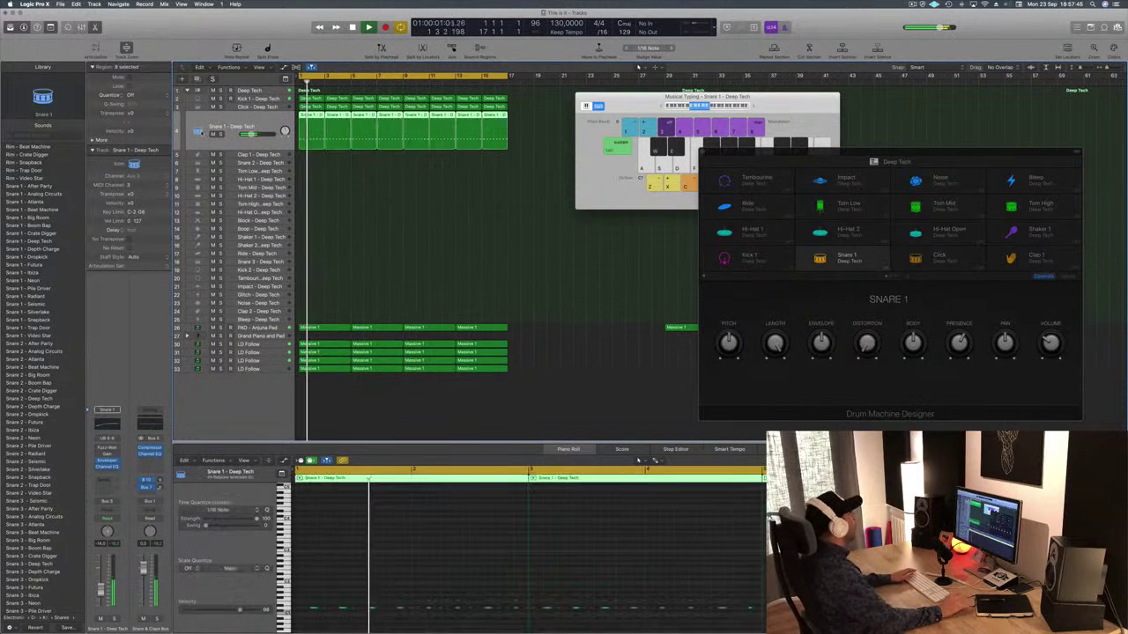
Step: Select the Hi-Hat 1 track and copy the first Snare 1 region onto it at bar 1
{"action": "left_click", "coordinate": [261, 179]}
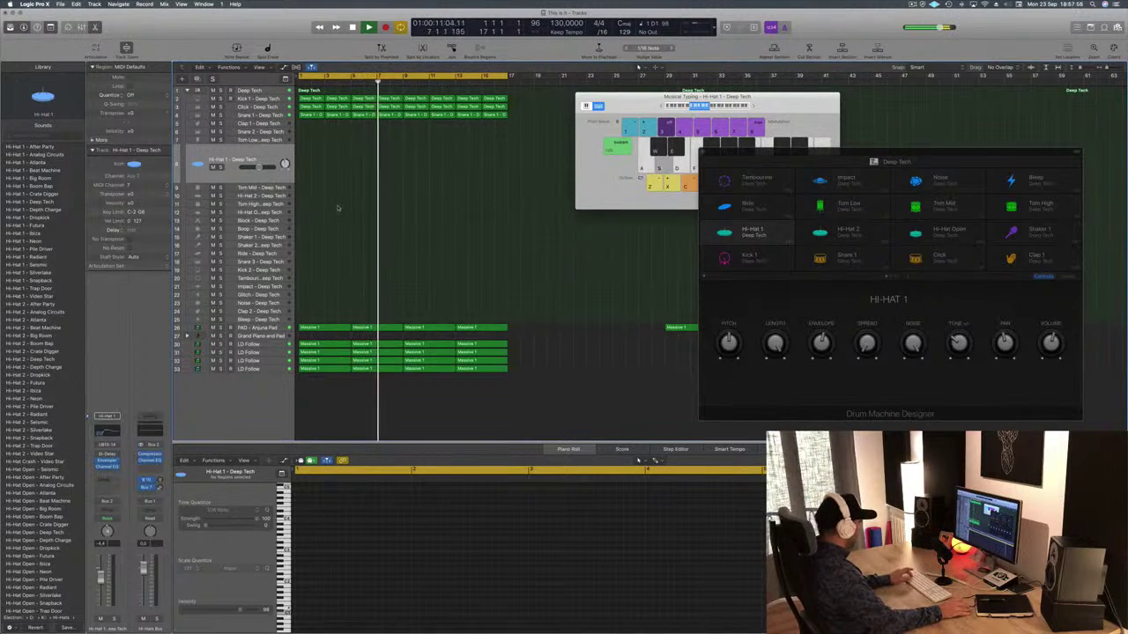
{"action": "key", "text": "r"}
{"action": "key", "text": "space"}
{"action": "left_click", "coordinate": [313, 117]}
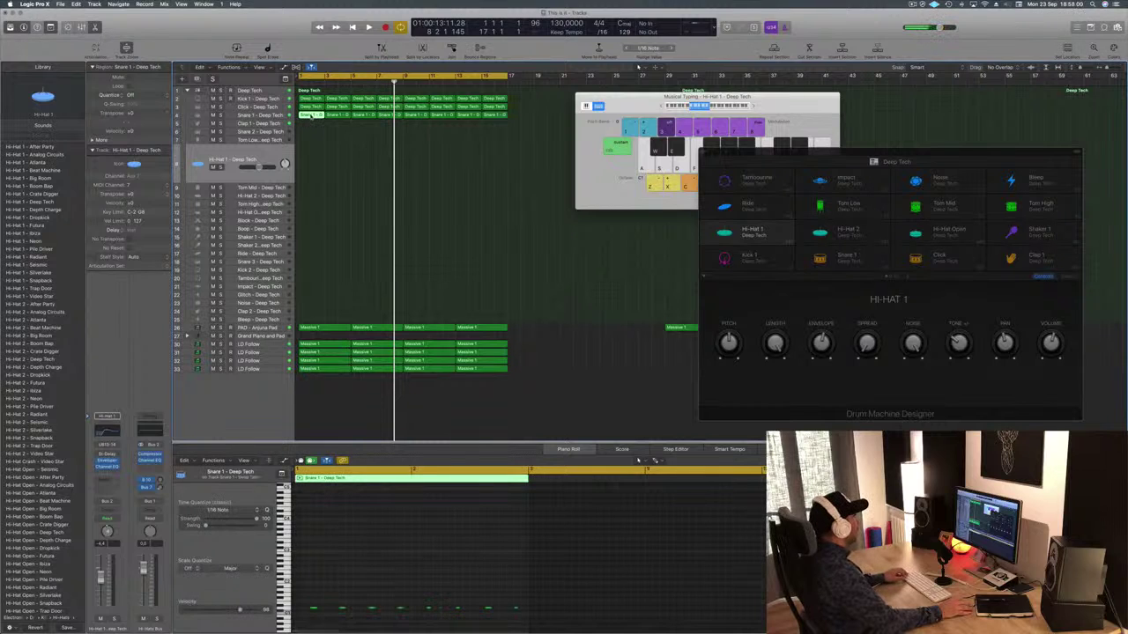
{"action": "left_click_drag", "start_coordinate": [313, 117], "coordinate": [313, 169]}
Step: Raise the copied notes to the Hi-Hat 1 pitch and shift the first two onto beats 1 and 2
{"action": "left_click_drag", "start_coordinate": [307, 596], "coordinate": [549, 625]}
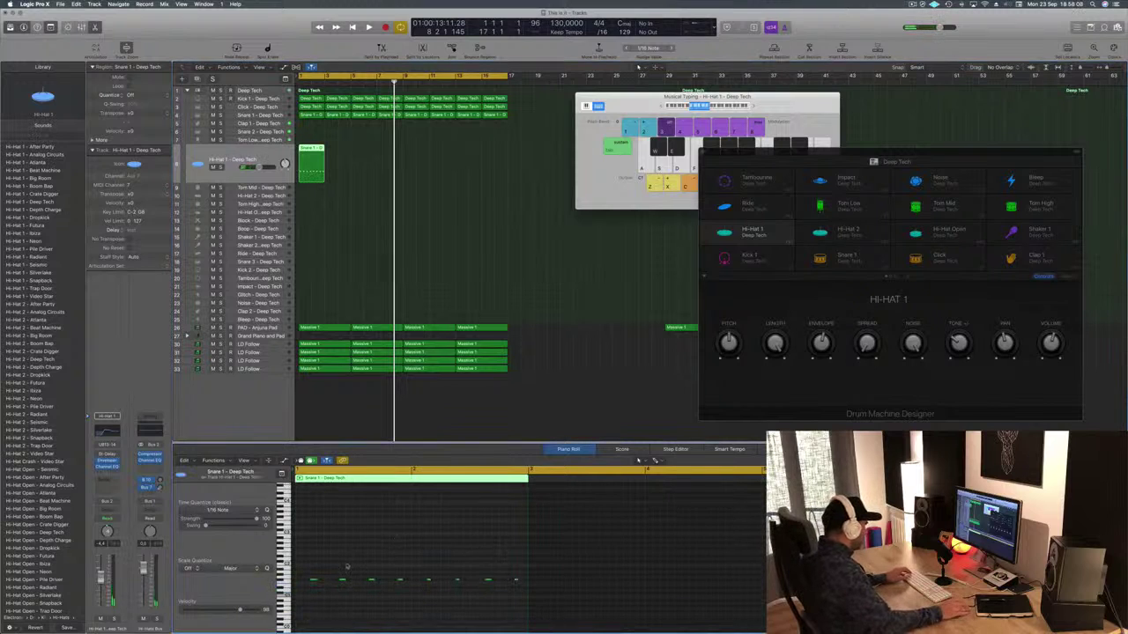
{"action": "left_click_drag", "start_coordinate": [313, 583], "coordinate": [307, 584]}
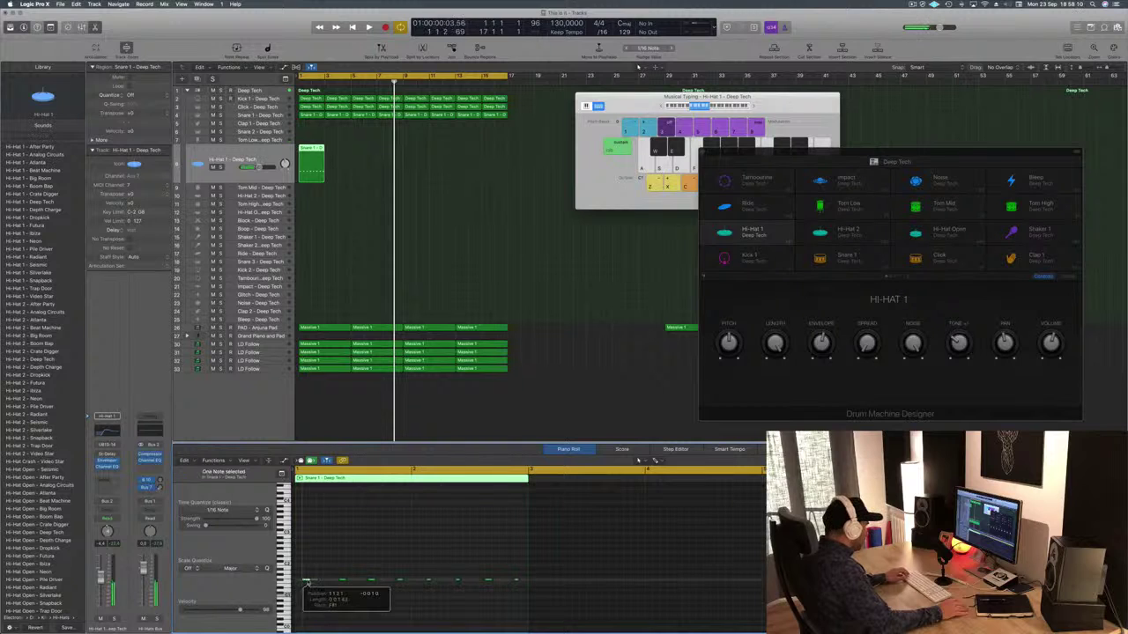
{"action": "key", "text": "space"}
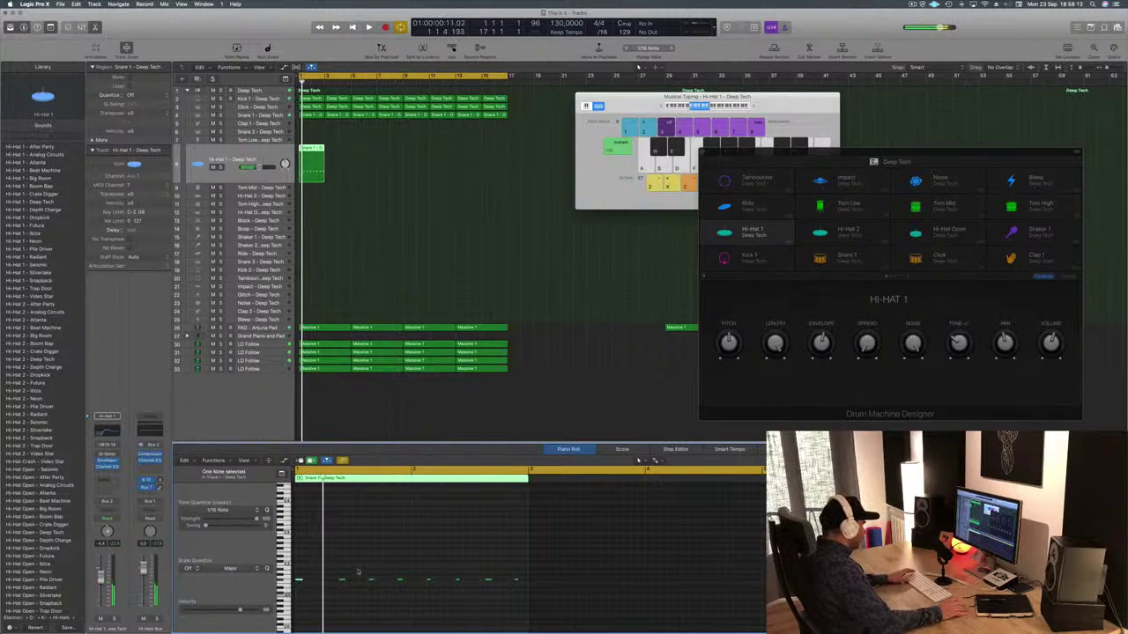
{"action": "left_click_drag", "start_coordinate": [342, 582], "coordinate": [326, 582]}
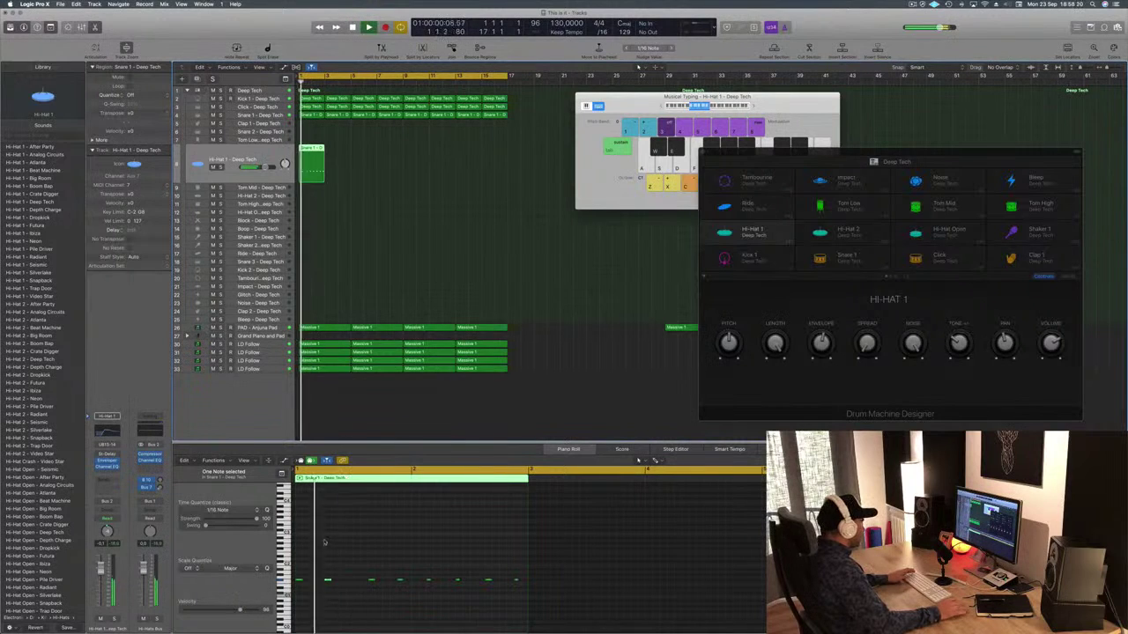
Step: Delete the other hi-hat notes and duplicate the first two so a hit falls on every beat of both bars
{"action": "left_click_drag", "start_coordinate": [370, 571], "coordinate": [522, 586]}
{"action": "key", "text": "Delete"}
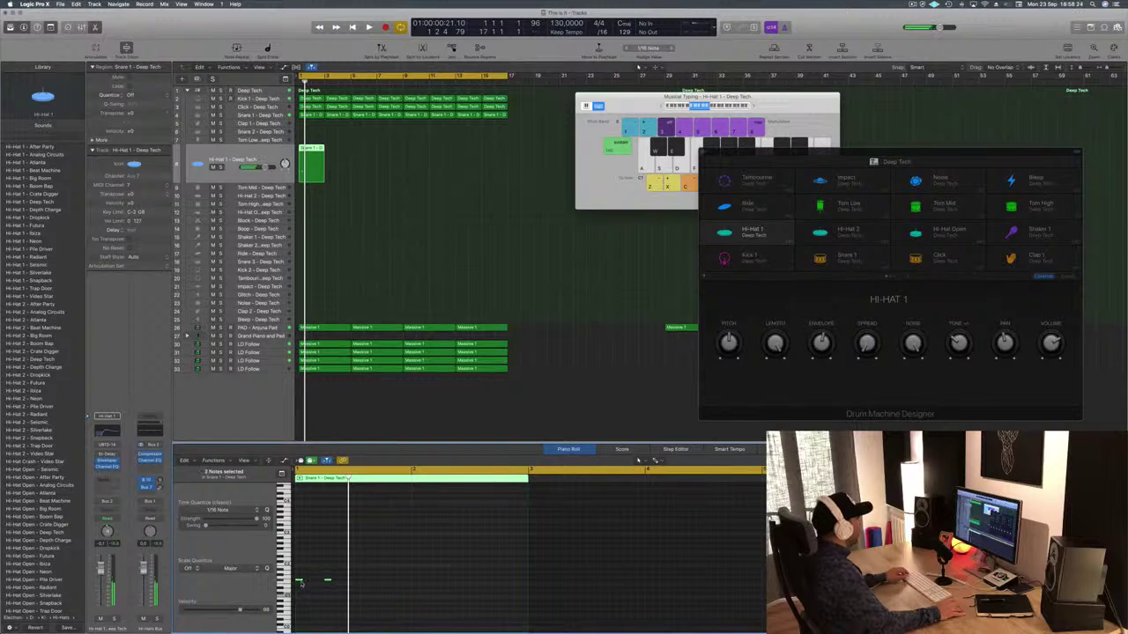
{"action": "left_click_drag", "start_coordinate": [298, 583], "coordinate": [357, 582]}
{"action": "mouse_move", "coordinate": [429, 578]}
{"action": "left_mouse_down"}
{"action": "mouse_move", "coordinate": [296, 573]}
{"action": "mouse_move", "coordinate": [411, 583]}
{"action": "left_mouse_up"}
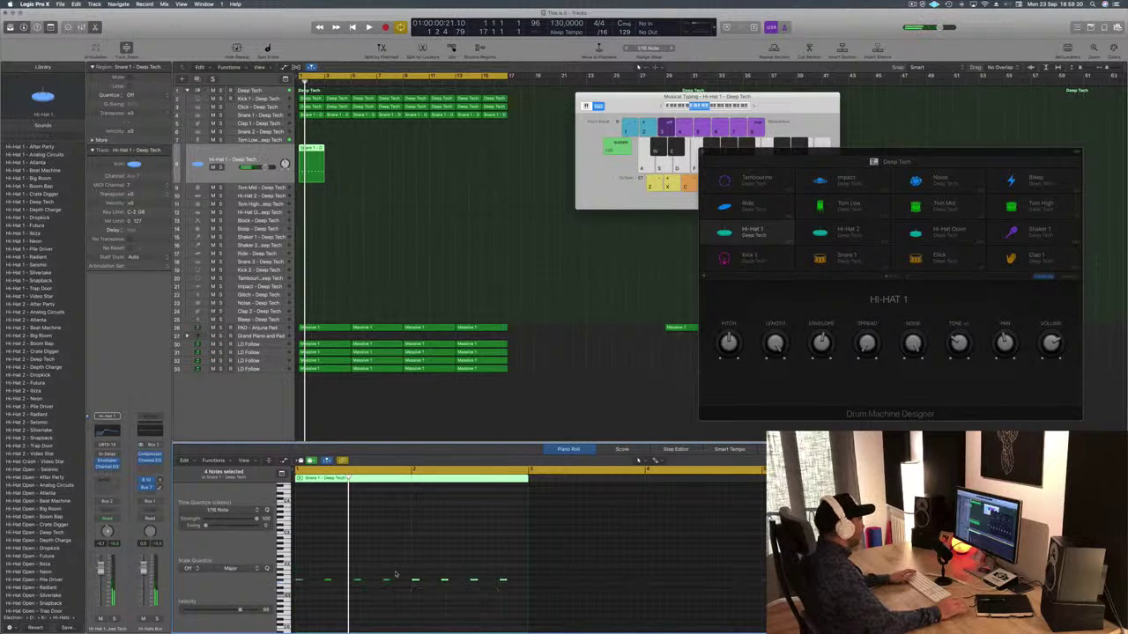
{"action": "key", "text": "space"}
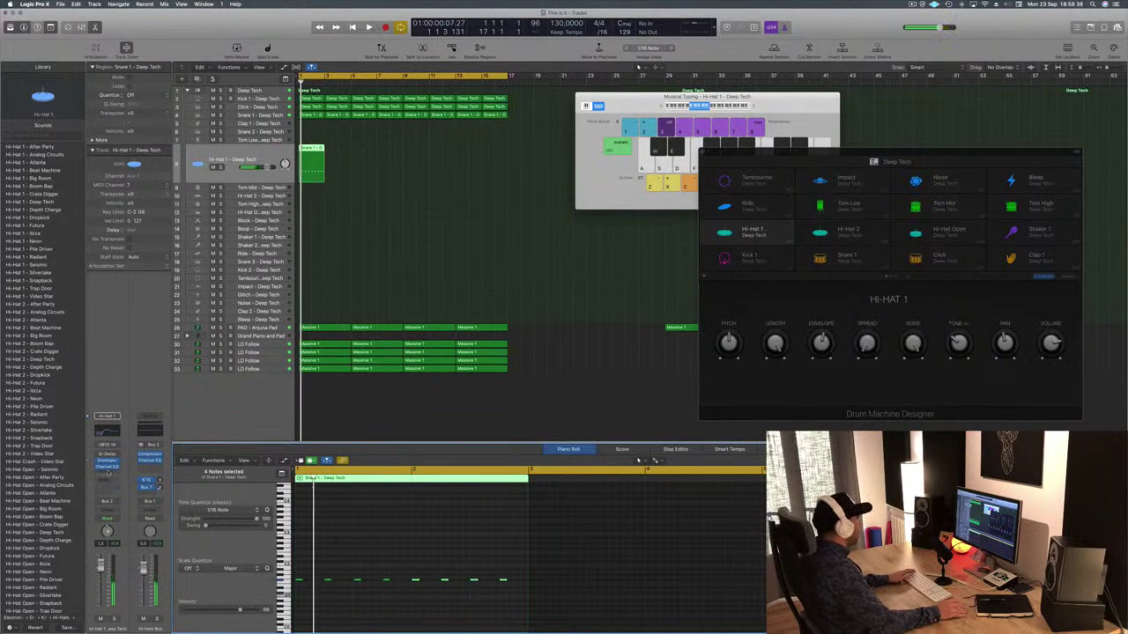
Step: Open the Stereo Delay on the Hi-Hat 1 channel and load its Dual 1/16 Slap preset
{"action": "left_click", "coordinate": [107, 456]}
{"action": "key", "text": "space"}
{"action": "left_click_drag", "start_coordinate": [189, 28], "coordinate": [573, 132]}
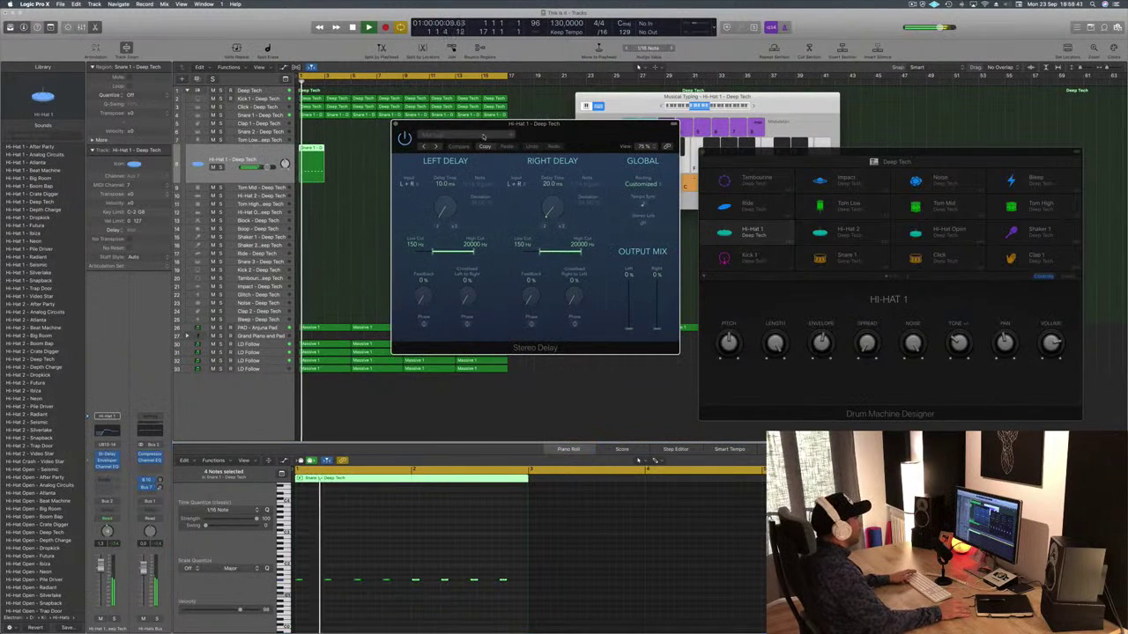
{"action": "left_click", "coordinate": [483, 137]}
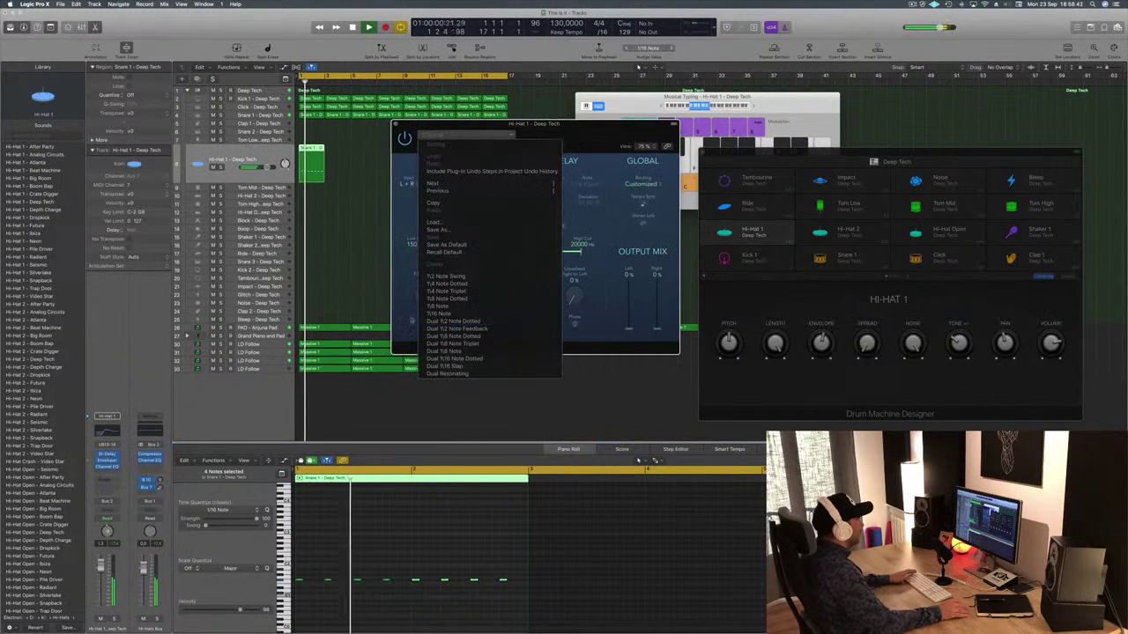
{"action": "left_click", "coordinate": [462, 365]}
{"action": "left_click_drag", "start_coordinate": [592, 135], "coordinate": [696, 106]}
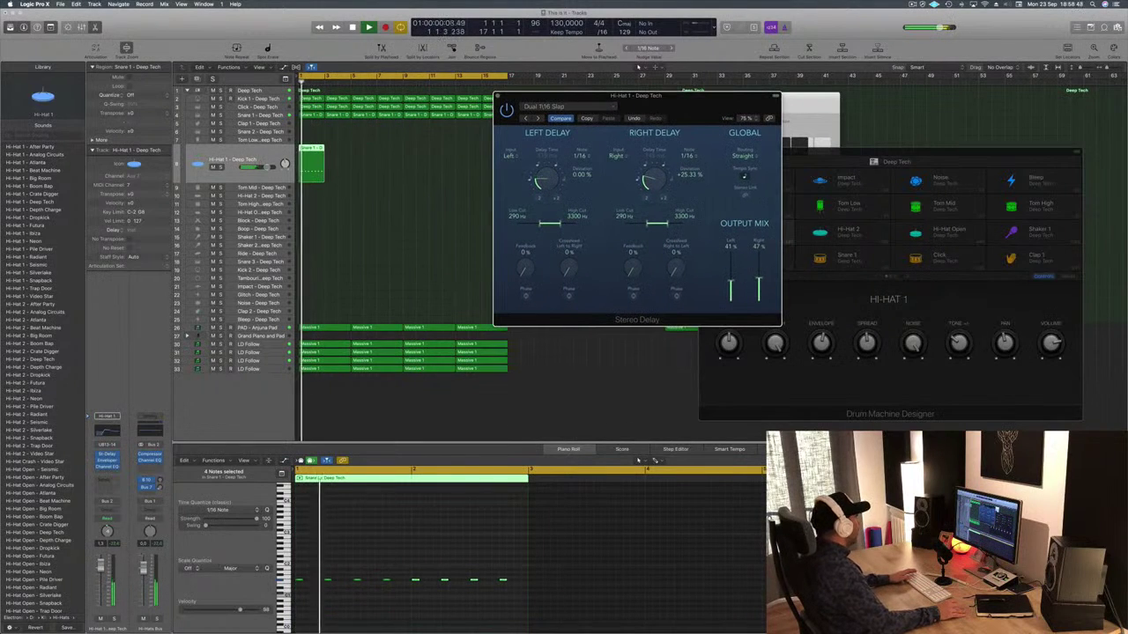
Step: Raise the delay's output mix to 56% left and 57% right, and briefly audition Hi-Hat 1 in solo
{"action": "left_click_drag", "start_coordinate": [759, 282], "coordinate": [729, 274]}
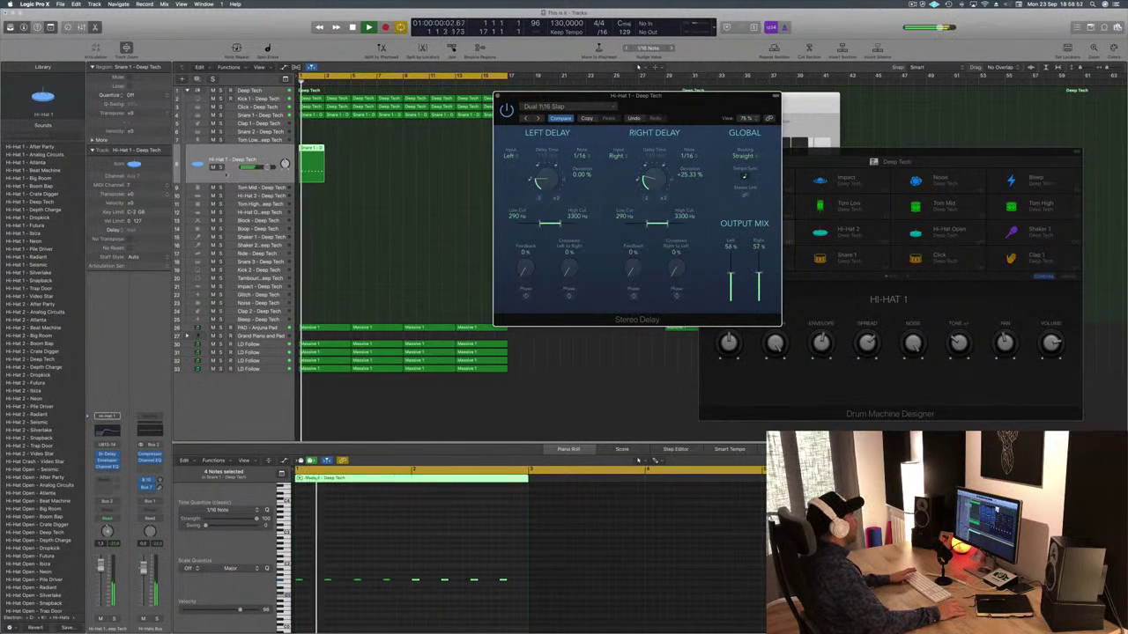
{"action": "key", "text": "ctrl+s"}
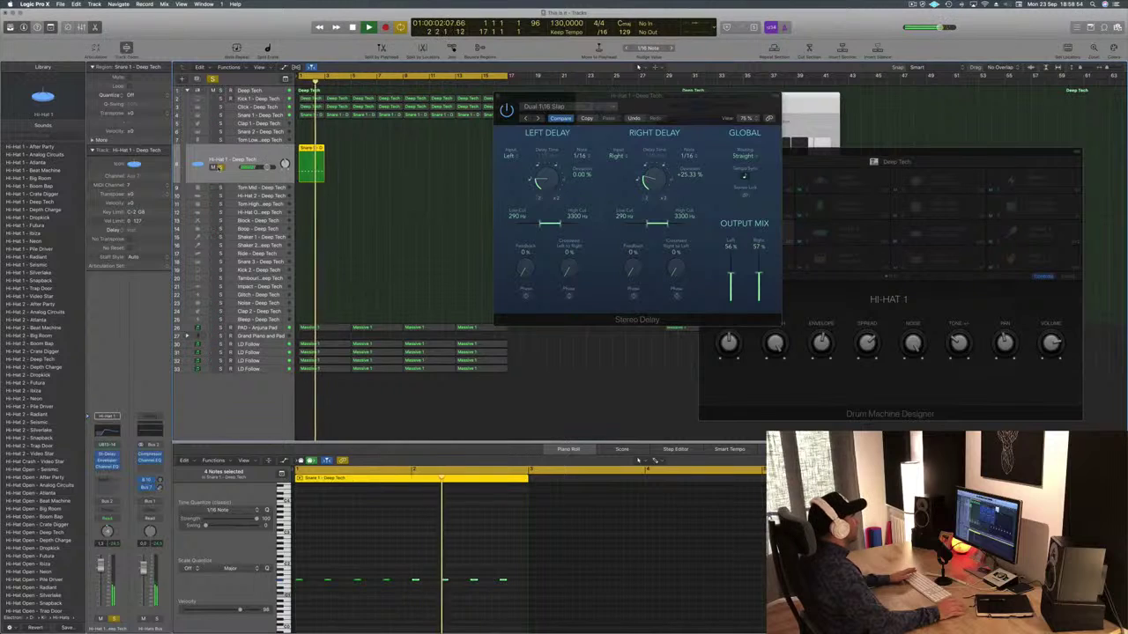
{"action": "key", "text": "ctrl+s"}
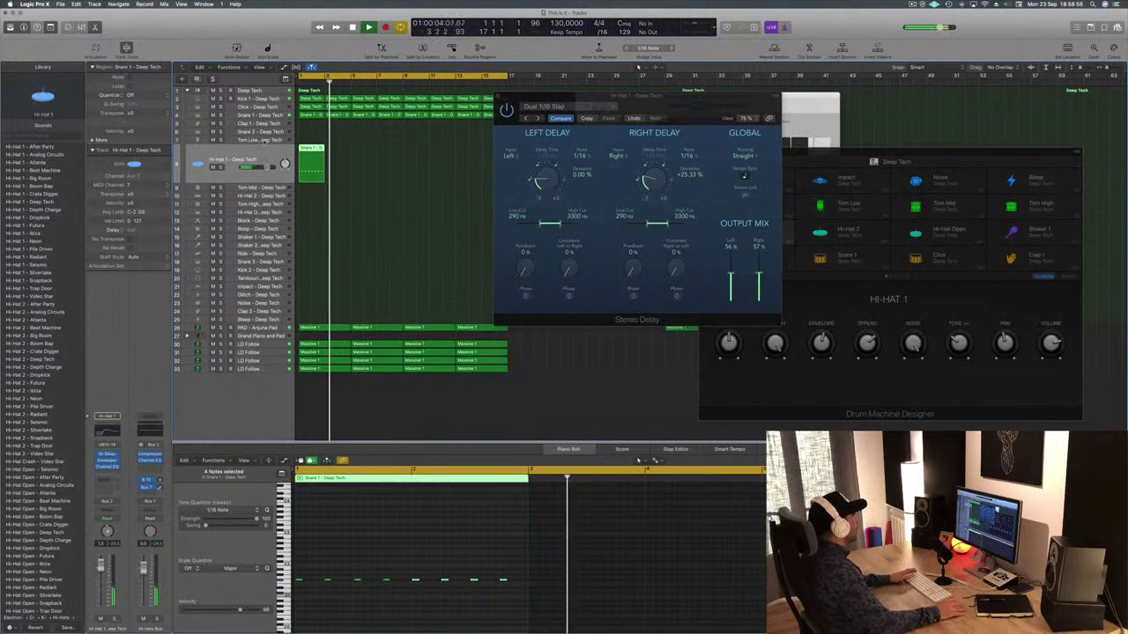
Step: Duplicate the two-bar Hi-Hat 1 region until it fills all 16 bars, and audition the pattern
{"action": "key", "text": "super+k"}
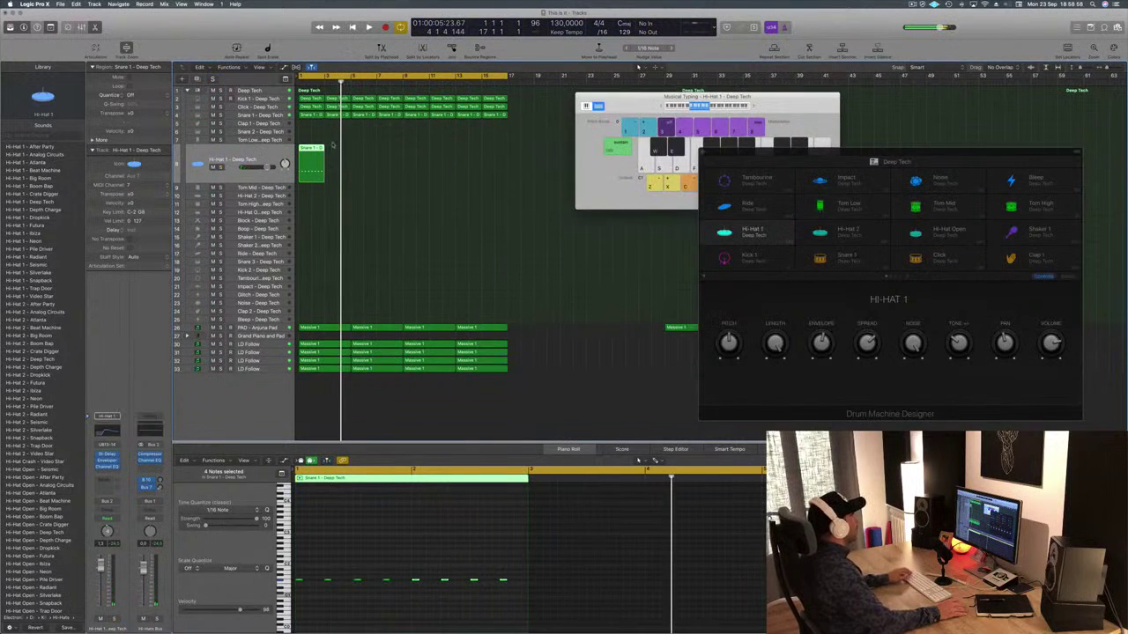
{"action": "left_click_drag", "start_coordinate": [314, 150], "coordinate": [341, 156]}
{"action": "mouse_move", "coordinate": [359, 161]}
{"action": "left_mouse_down"}
{"action": "mouse_move", "coordinate": [314, 155]}
{"action": "mouse_move", "coordinate": [364, 155]}
{"action": "left_mouse_up"}
{"action": "mouse_move", "coordinate": [411, 161]}
{"action": "left_mouse_down"}
{"action": "mouse_move", "coordinate": [316, 154]}
{"action": "mouse_move", "coordinate": [418, 157]}
{"action": "left_mouse_up"}
{"action": "left_click", "coordinate": [306, 289]}
{"action": "key", "text": "space"}
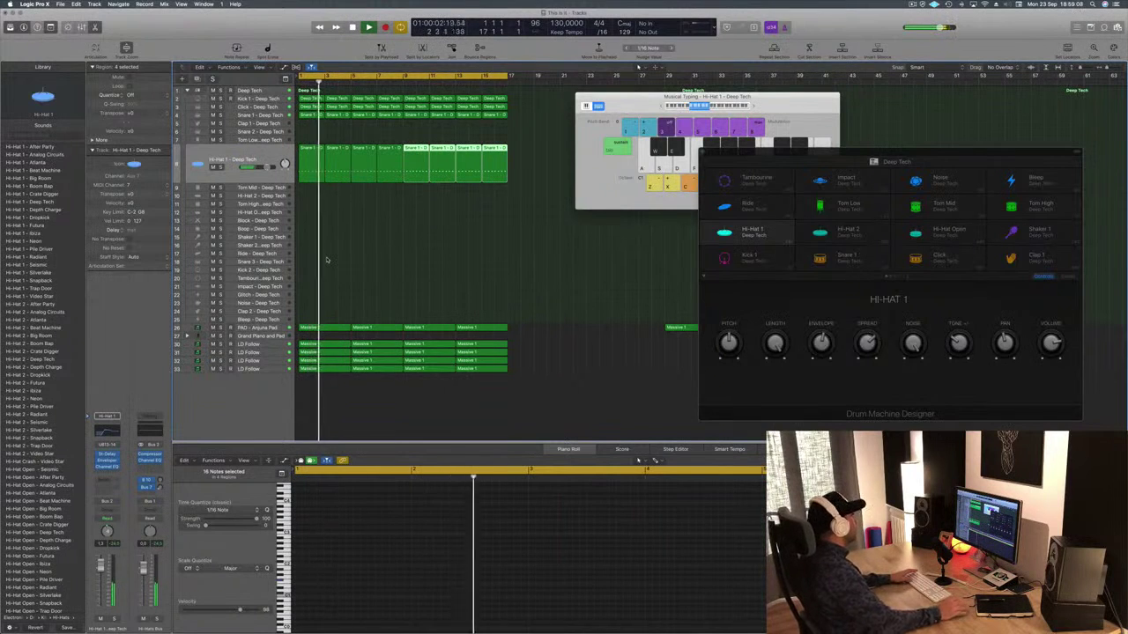
{"action": "key", "text": "space"}
Step: Record a Block part on the Block track from bar 1 to about bar 12
{"action": "left_click", "coordinate": [266, 220]}
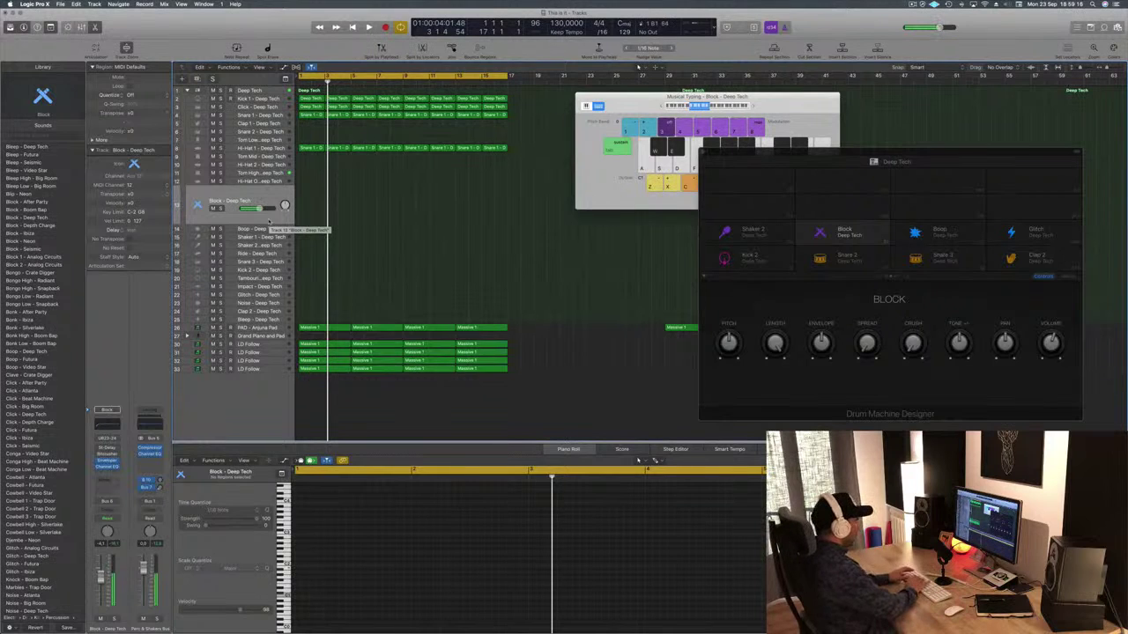
{"action": "key", "text": "r"}
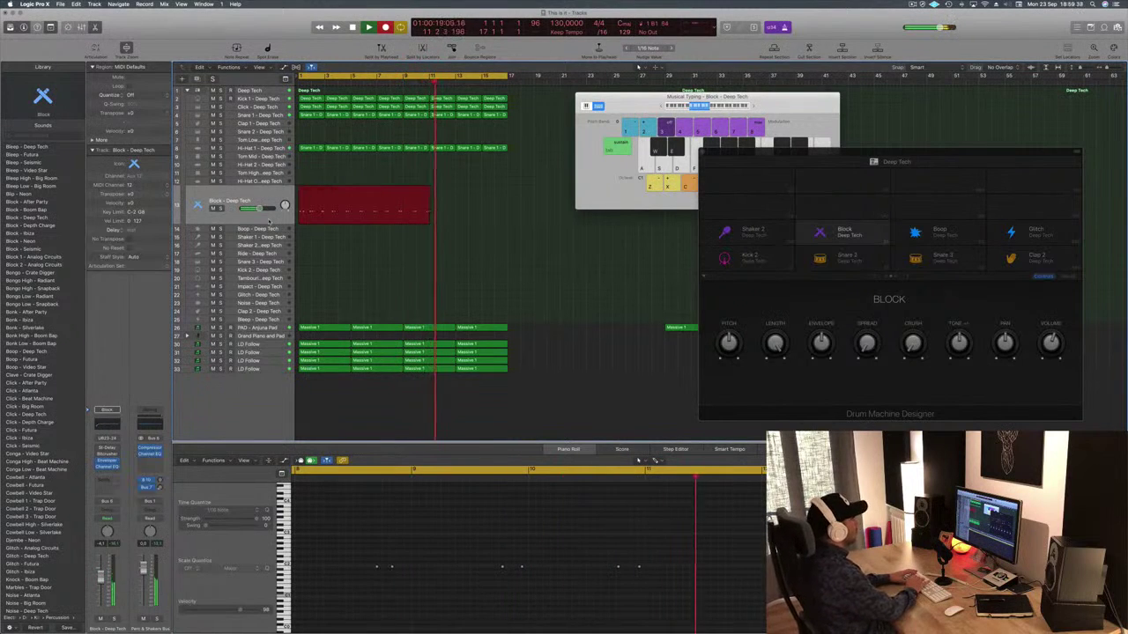
{"action": "key", "text": "space"}
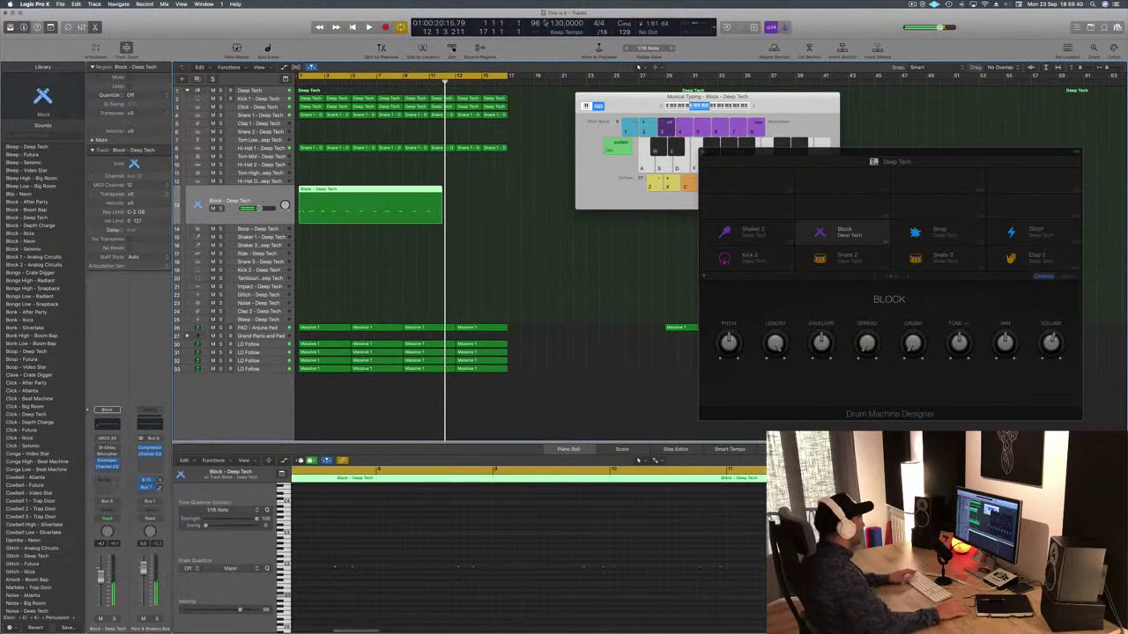
{"action": "key", "text": "space"}
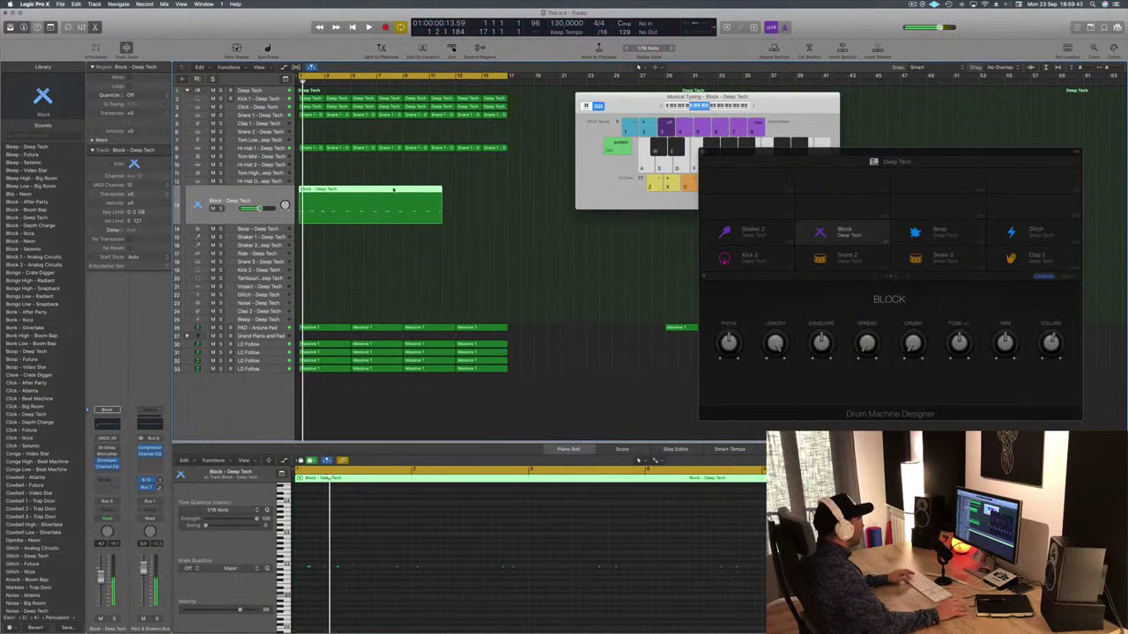
Step: Split the Block recording at bar 9, delete the first part and move the remaining part to bar 1
{"action": "left_click", "coordinate": [476, 197]}
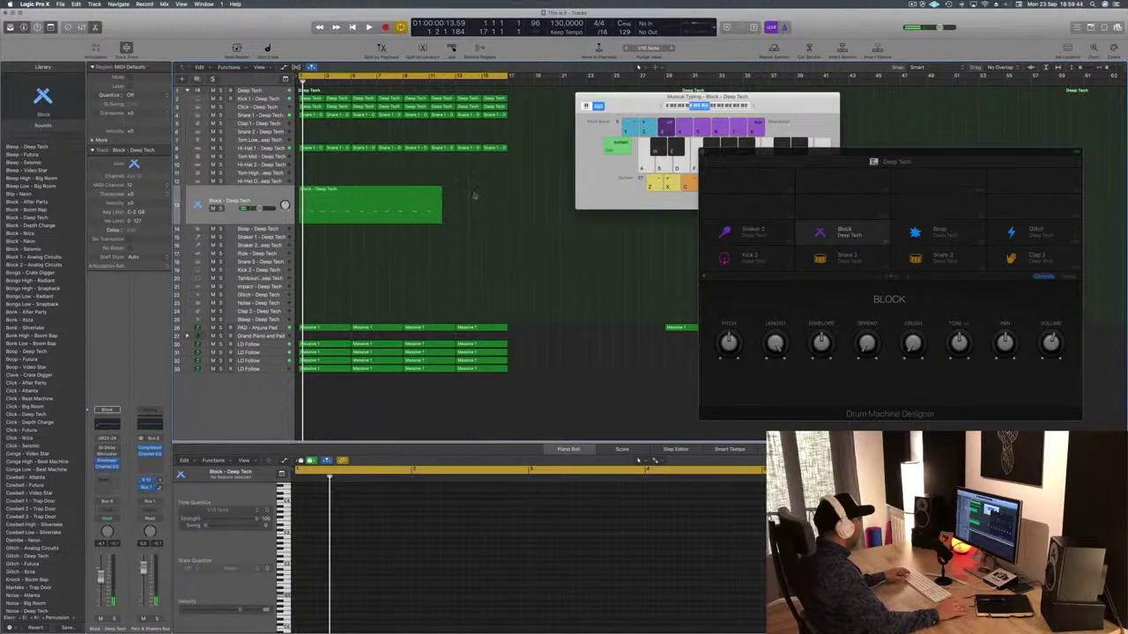
{"action": "left_click", "coordinate": [401, 190]}
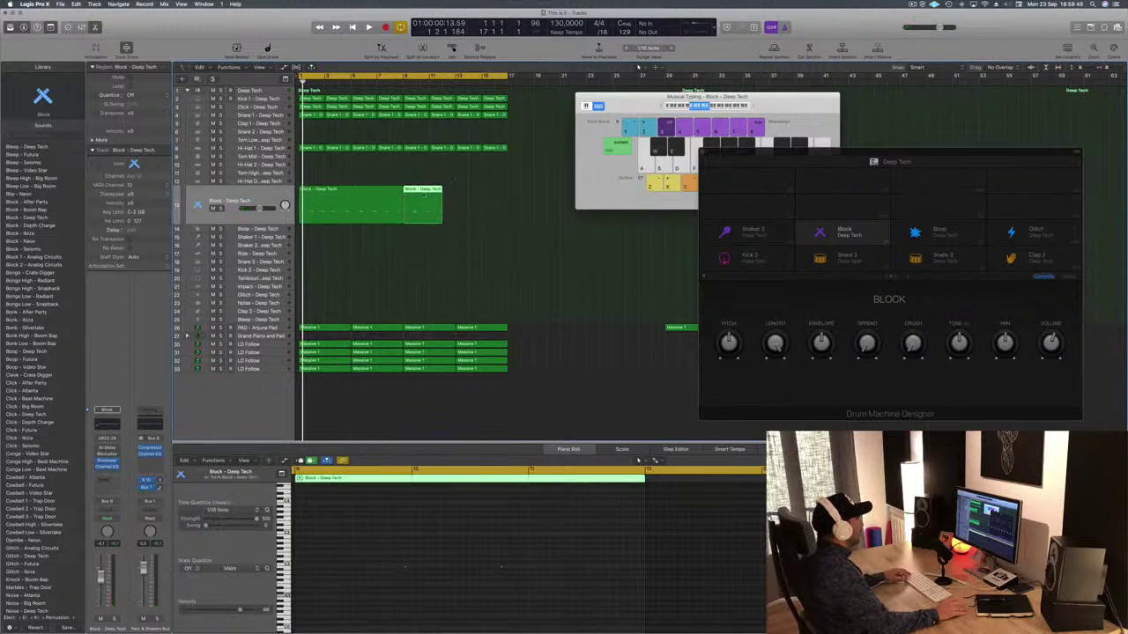
{"action": "key", "text": "Delete"}
{"action": "left_click_drag", "start_coordinate": [423, 191], "coordinate": [322, 191]}
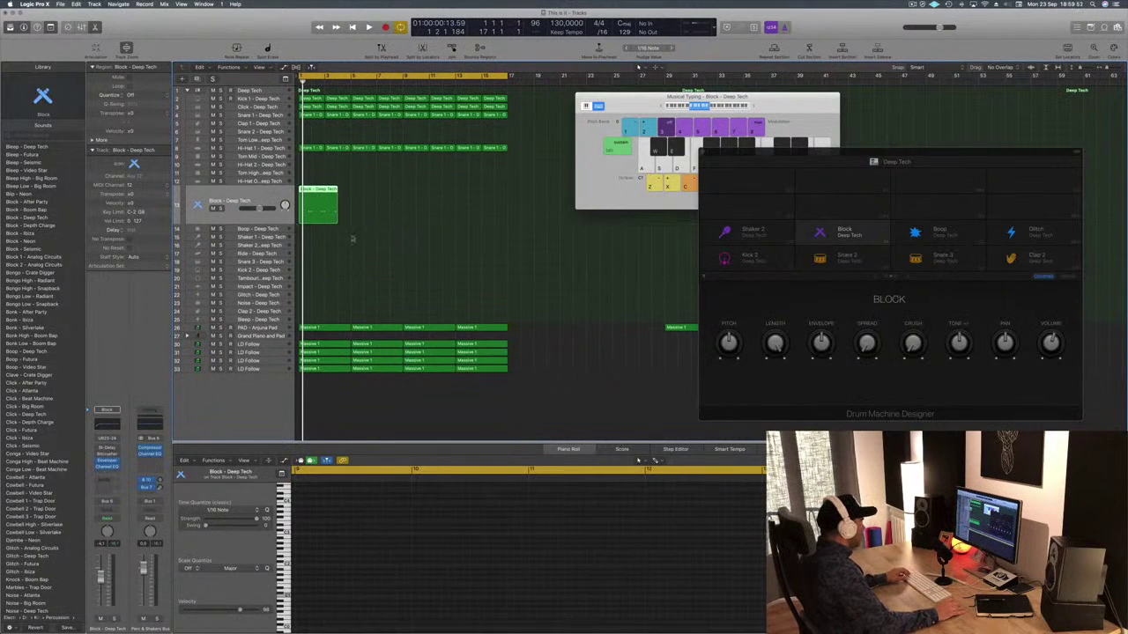
Step: Quantize all notes in the Block region to 1/16 notes and audition the result
{"action": "left_click", "coordinate": [325, 192]}
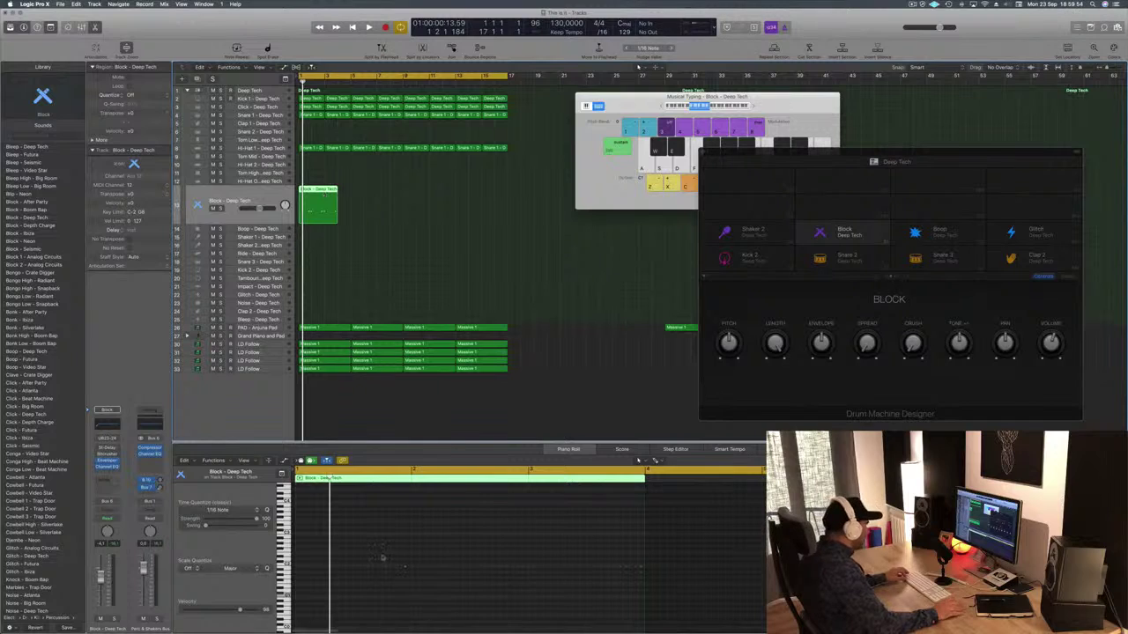
{"action": "left_click_drag", "start_coordinate": [365, 554], "coordinate": [671, 605]}
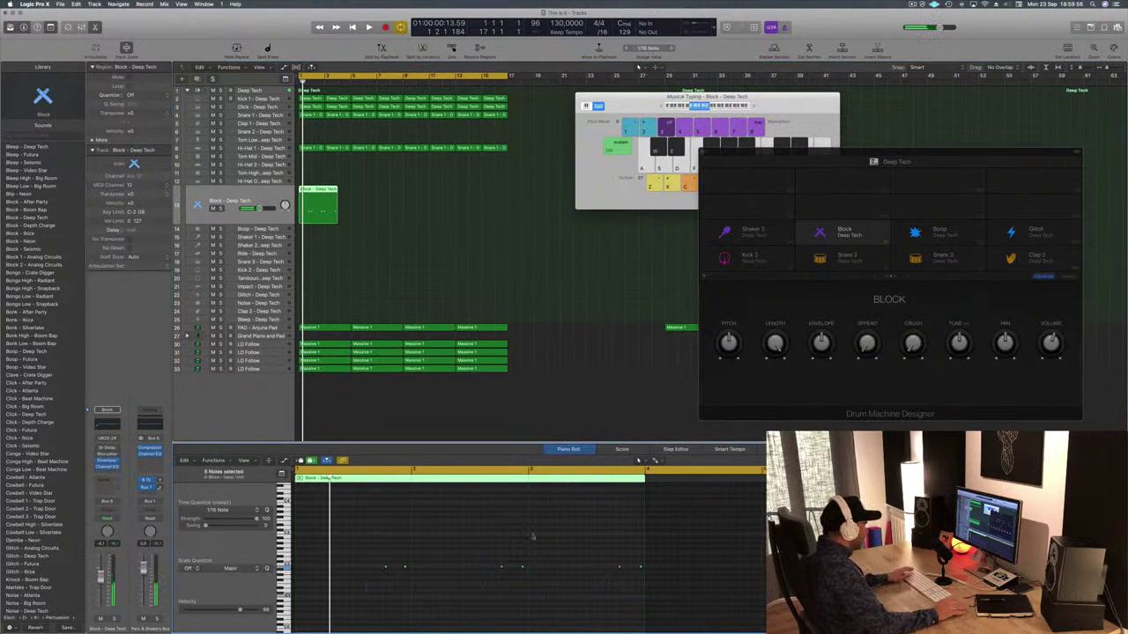
{"action": "key", "text": "space"}
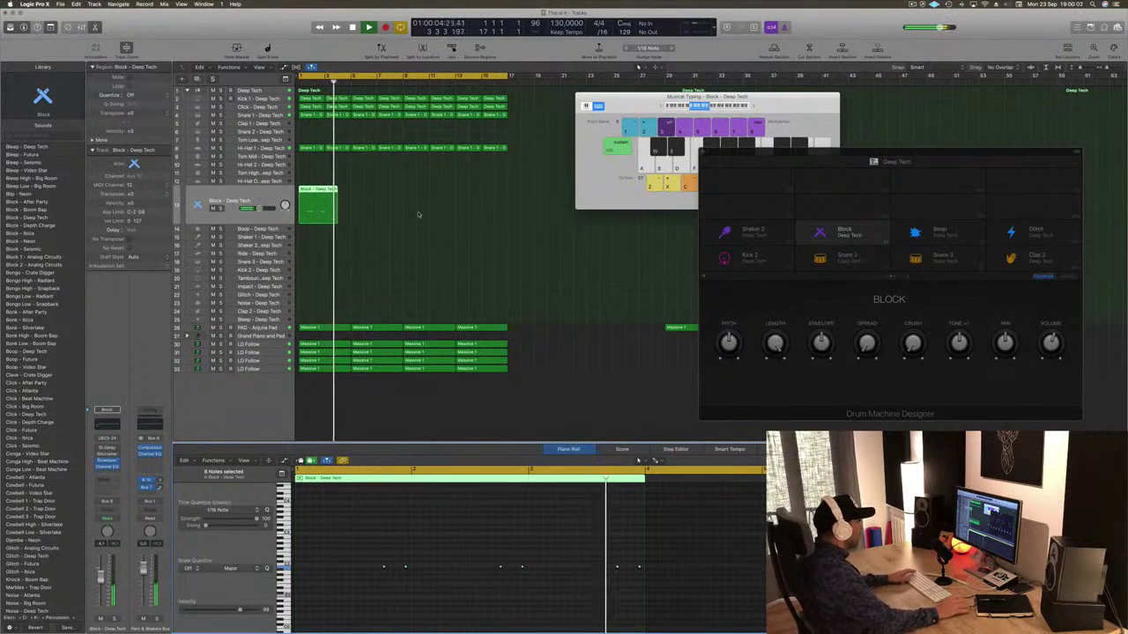
{"action": "key", "text": "space"}
Step: Split the Block region at bar 3, delete the excess and duplicate the two-bar region to fill 16 bars
{"action": "left_click", "coordinate": [327, 191]}
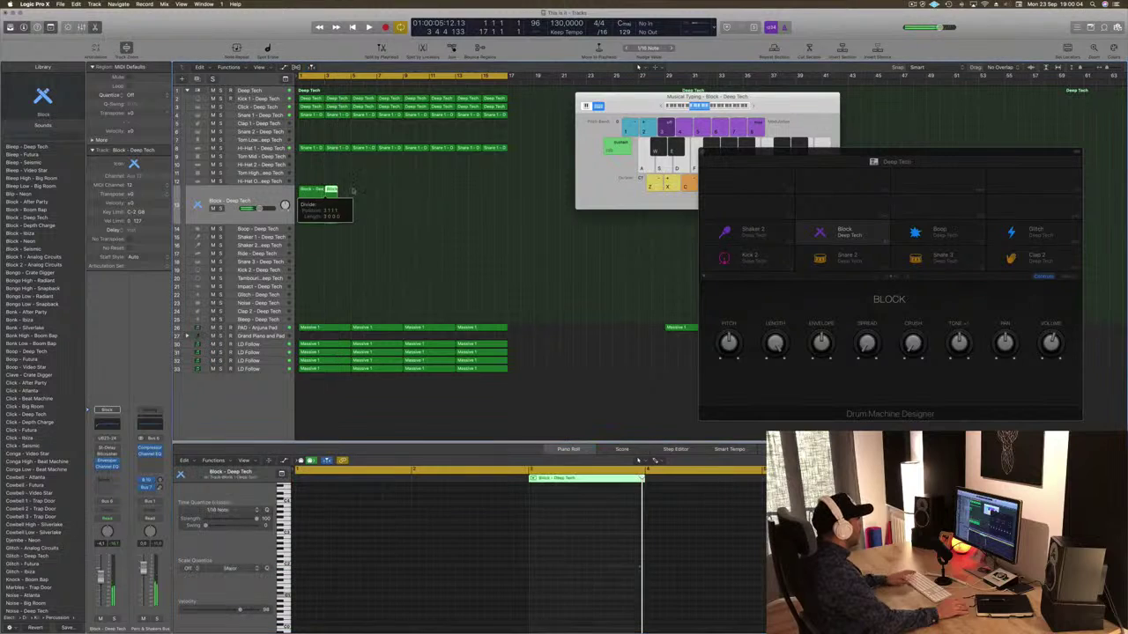
{"action": "key", "text": "Delete"}
{"action": "left_click", "coordinate": [312, 198]}
{"action": "left_click_drag", "start_coordinate": [309, 192], "coordinate": [416, 202]}
{"action": "left_click", "coordinate": [314, 195], "text": "shift"}
Step: Play the pattern from the start and lower the Block track's volume
{"action": "key", "text": "Return"}
{"action": "key", "text": "space"}
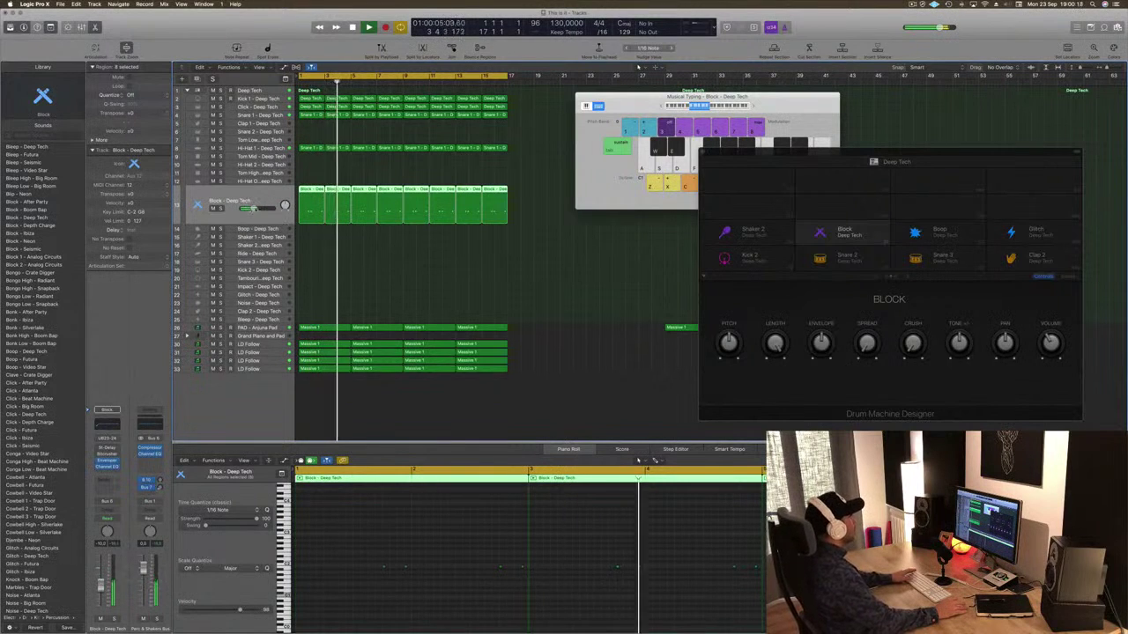
{"action": "left_click_drag", "start_coordinate": [258, 208], "coordinate": [252, 209]}
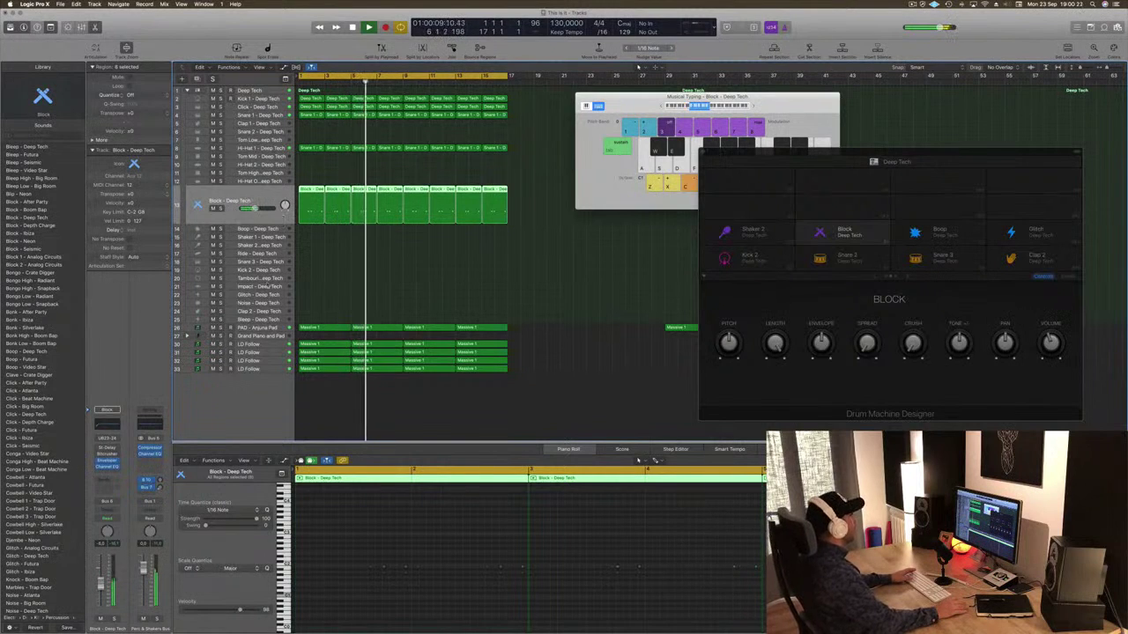
Step: Record a shaker rhythm on the Shaker 2 track from about bar 11 to the end of bar 16
{"action": "left_click", "coordinate": [274, 246]}
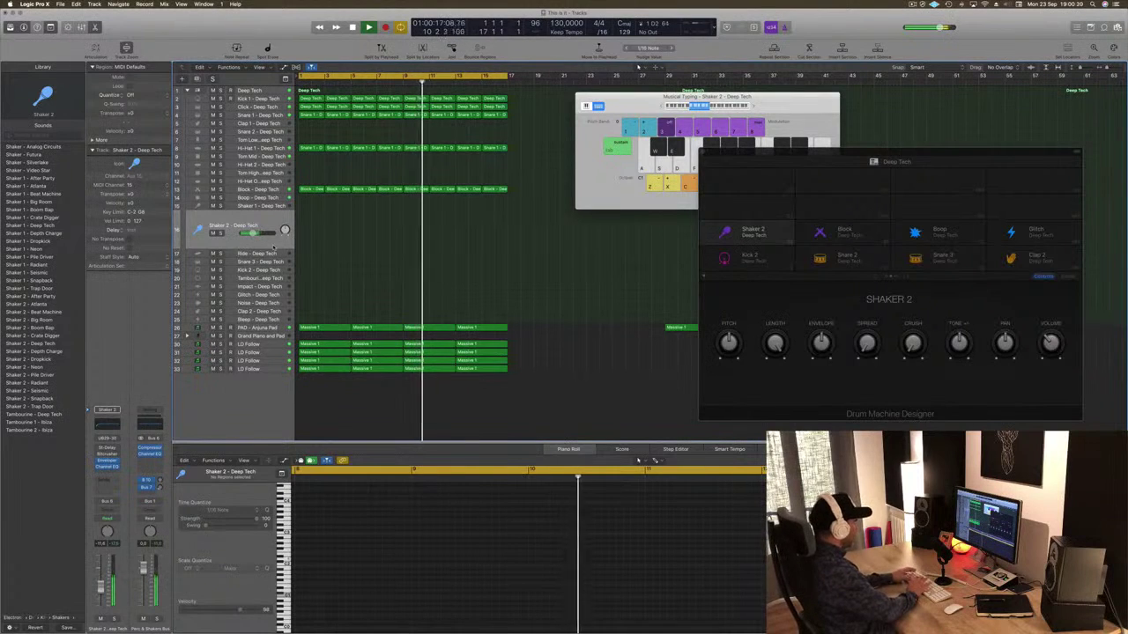
{"action": "key", "text": "r"}
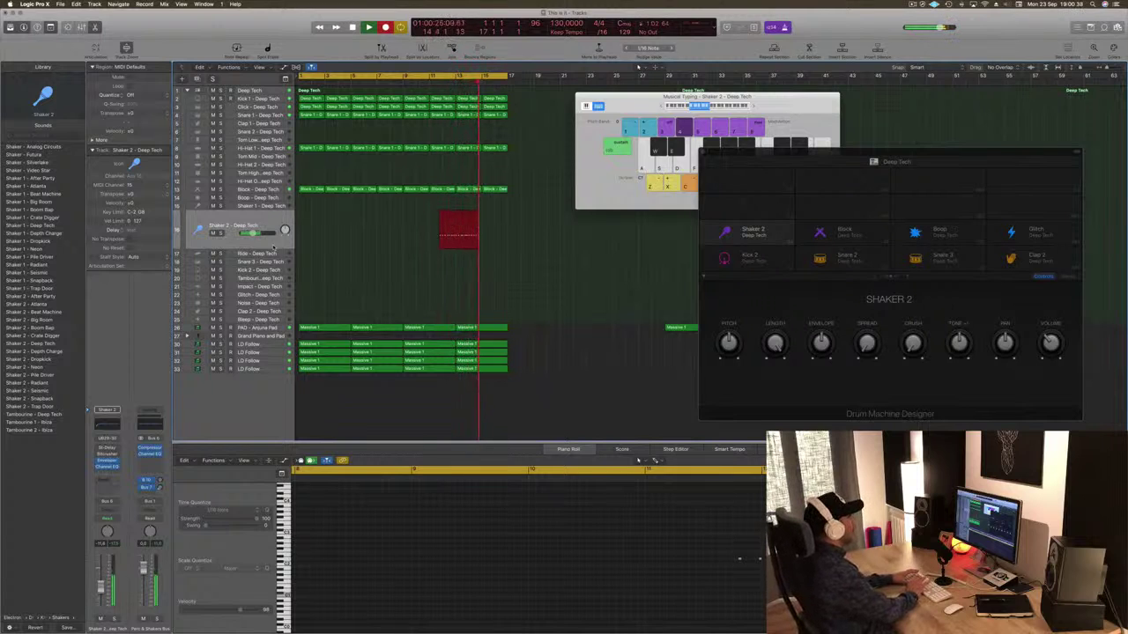
{"action": "key", "text": "l"}
{"action": "key", "text": "l"}
{"action": "key", "text": "l"}
{"action": "key", "text": "l"}
{"action": "key", "text": "l"}
{"action": "key", "text": "l"}
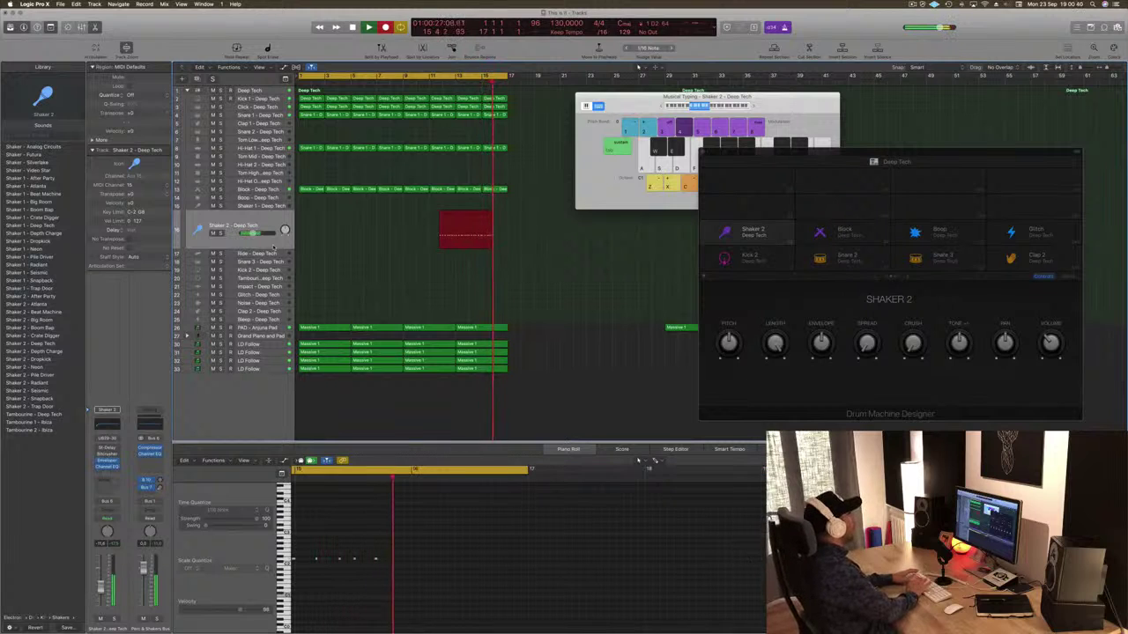
{"action": "key", "text": "space"}
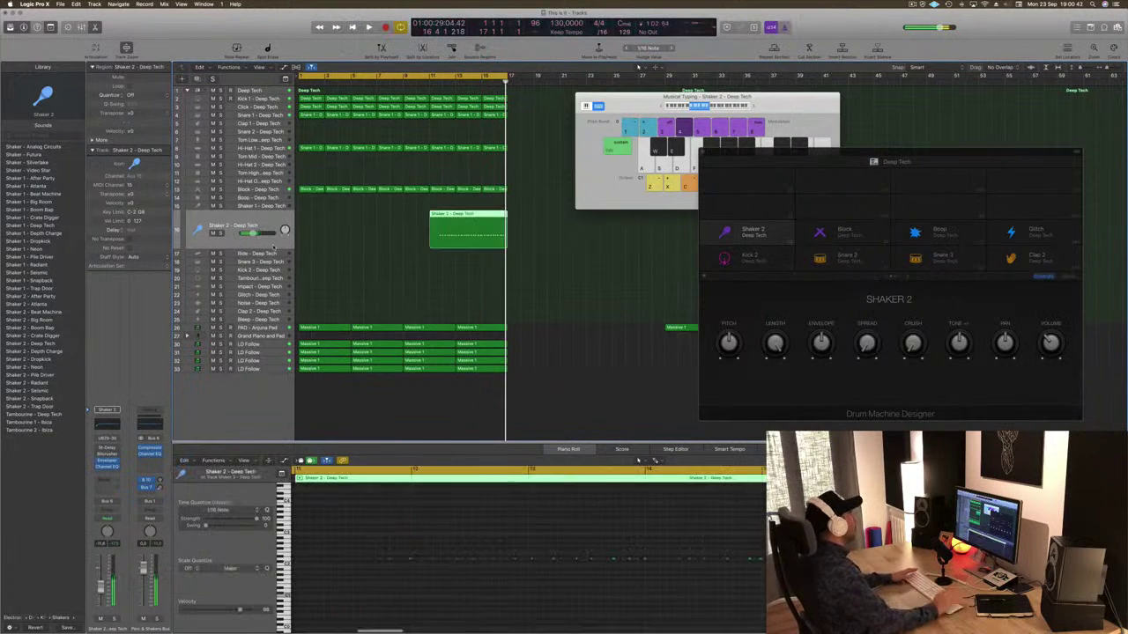
{"action": "key", "text": "space"}
{"action": "key", "text": "space"}
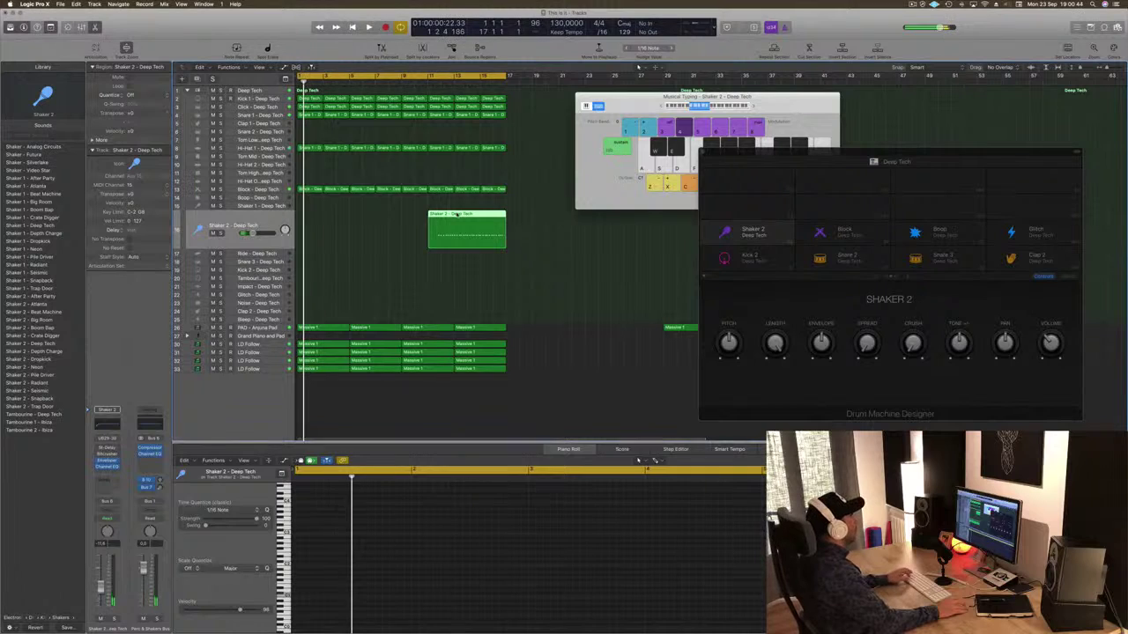
Step: Split the Shaker 2 recording at bars 13 and 15, splitting the notes that cross the cut
{"action": "left_click", "coordinate": [454, 218]}
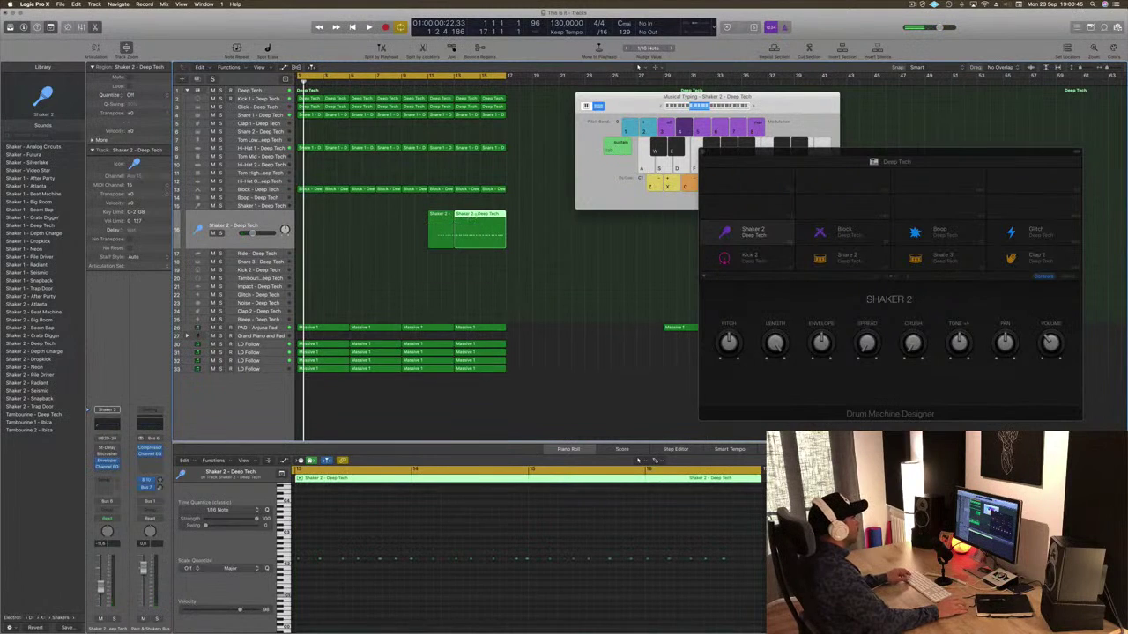
{"action": "double_click", "coordinate": [481, 234], "text": "super"}
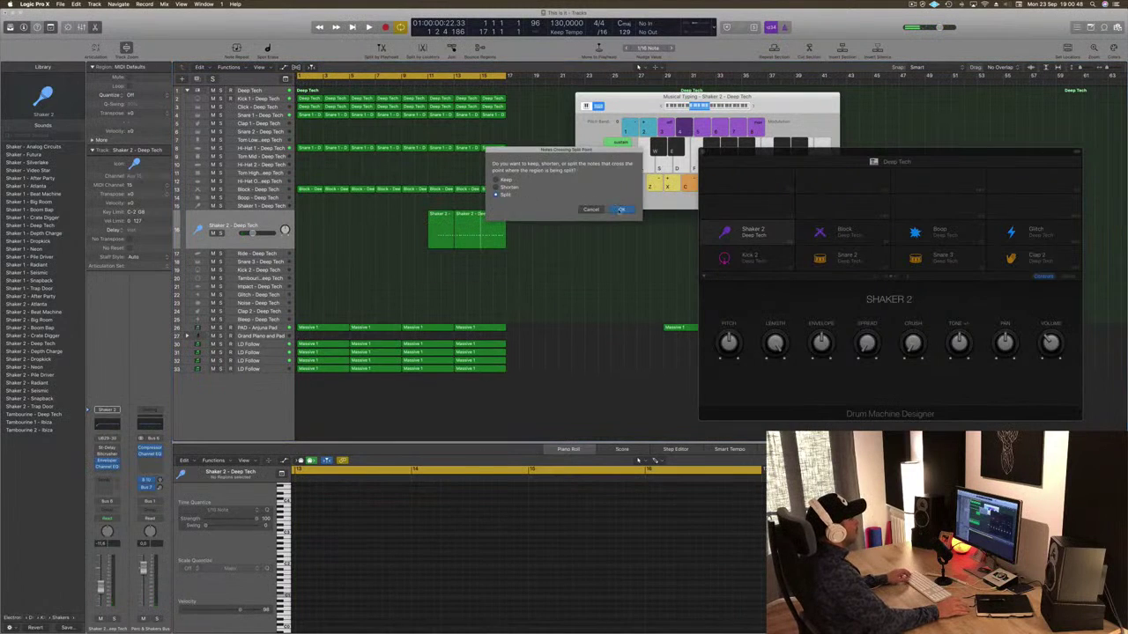
{"action": "left_click", "coordinate": [621, 209]}
Step: Delete the outer Shaker 2 pieces and move the middle two-bar piece to bar 1
{"action": "left_click", "coordinate": [451, 219]}
{"action": "key", "text": "Delete"}
{"action": "left_click_drag", "start_coordinate": [476, 218], "coordinate": [316, 266]}
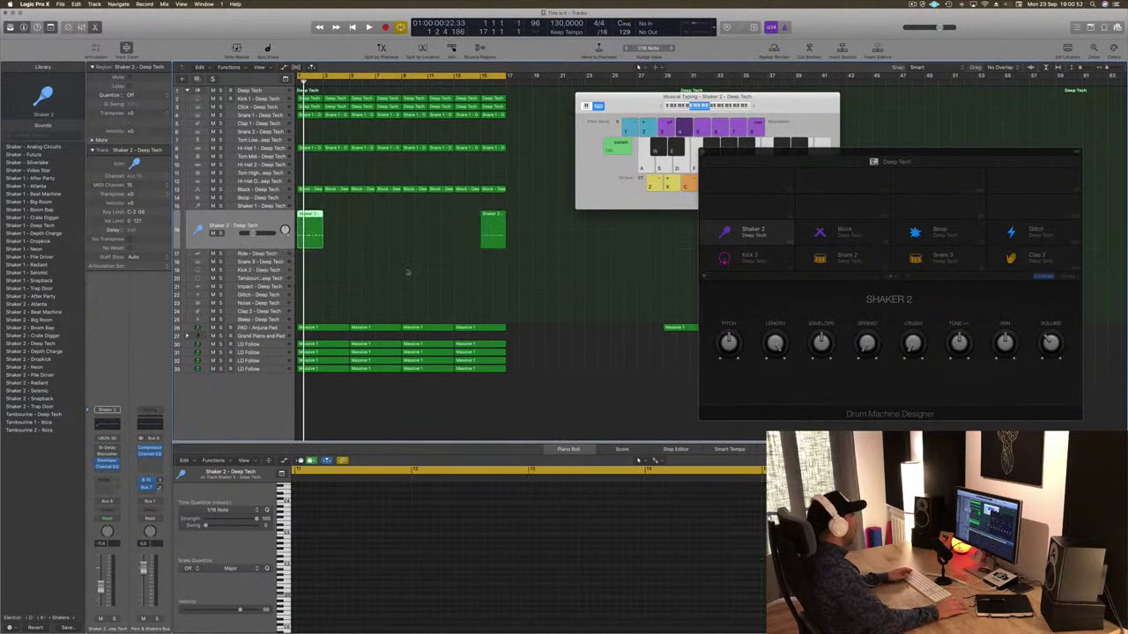
{"action": "key", "text": "Delete"}
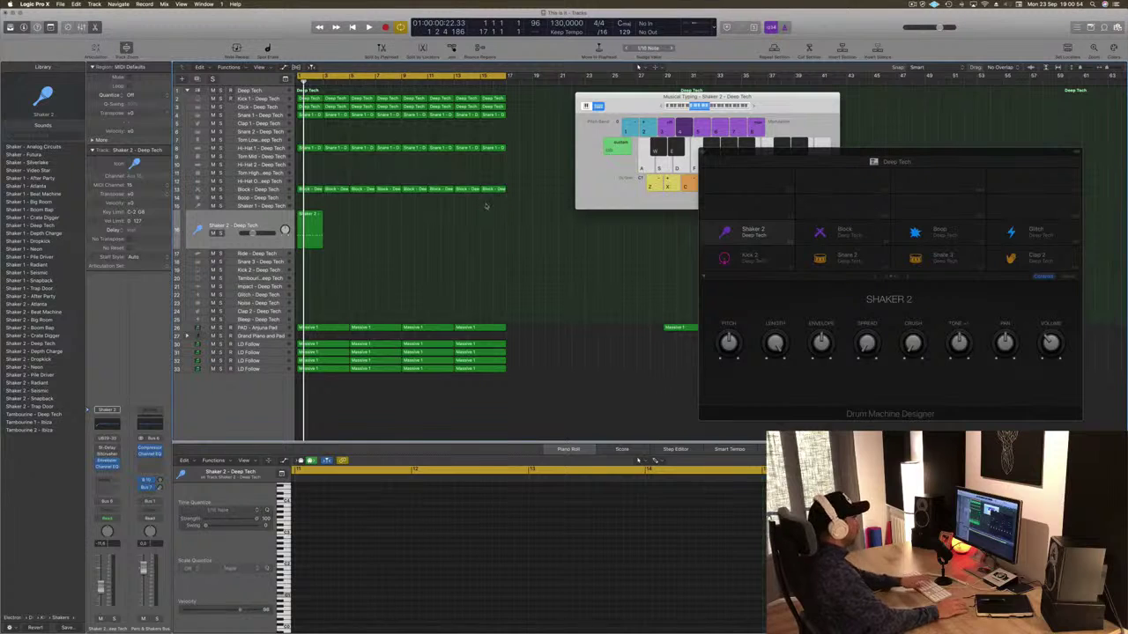
Step: Quantize the Shaker 2 notes to 1/16 notes, audition them and remove the extra hit early in beat 4 of bar 1
{"action": "left_click", "coordinate": [306, 217]}
{"action": "left_click", "coordinate": [424, 536]}
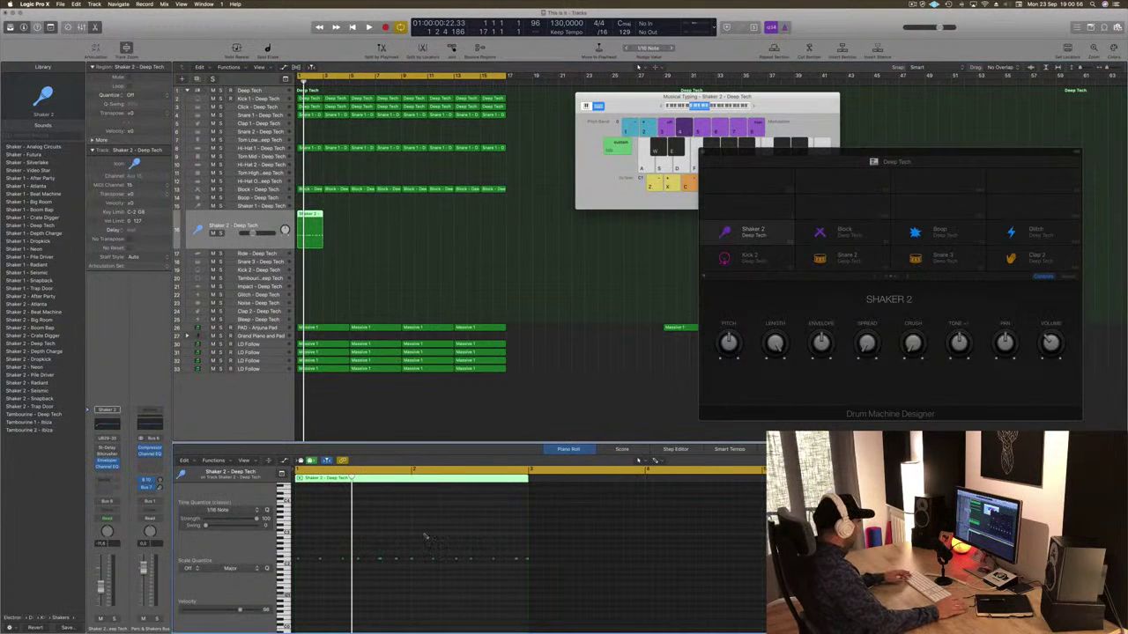
{"action": "key", "text": "space"}
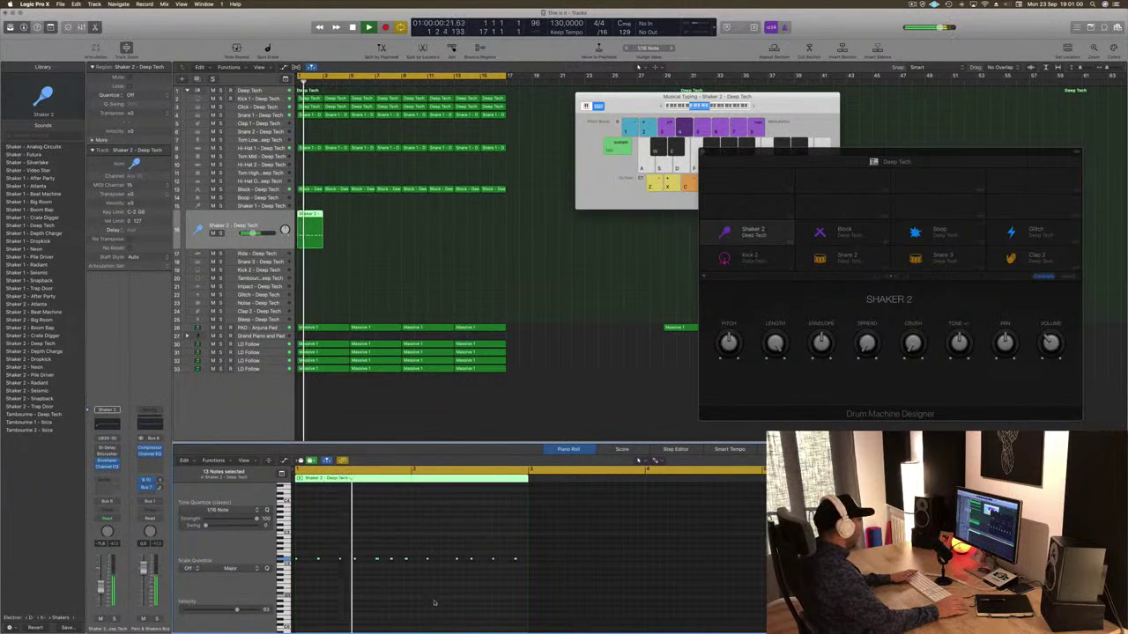
{"action": "key", "text": "space"}
{"action": "key", "text": "space"}
{"action": "left_click", "coordinate": [391, 558]}
{"action": "key", "text": "space"}
{"action": "key", "text": "space"}
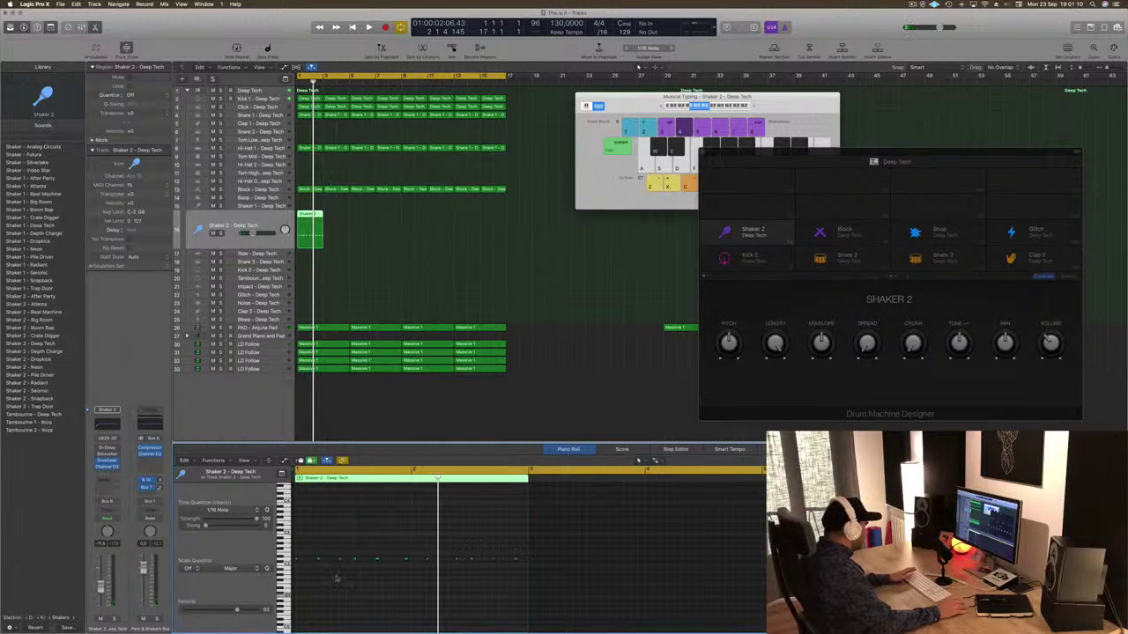
Step: Delete the remaining Shaker 2 notes after bar 1 and place a hit halfway through beat 4 of bar 1
{"action": "left_click_drag", "start_coordinate": [353, 553], "coordinate": [608, 578]}
{"action": "key", "text": "Delete"}
{"action": "mouse_move", "coordinate": [400, 537]}
{"action": "left_mouse_down"}
{"action": "mouse_move", "coordinate": [311, 578]}
{"action": "mouse_move", "coordinate": [297, 566]}
{"action": "mouse_move", "coordinate": [400, 556]}
{"action": "left_mouse_up"}
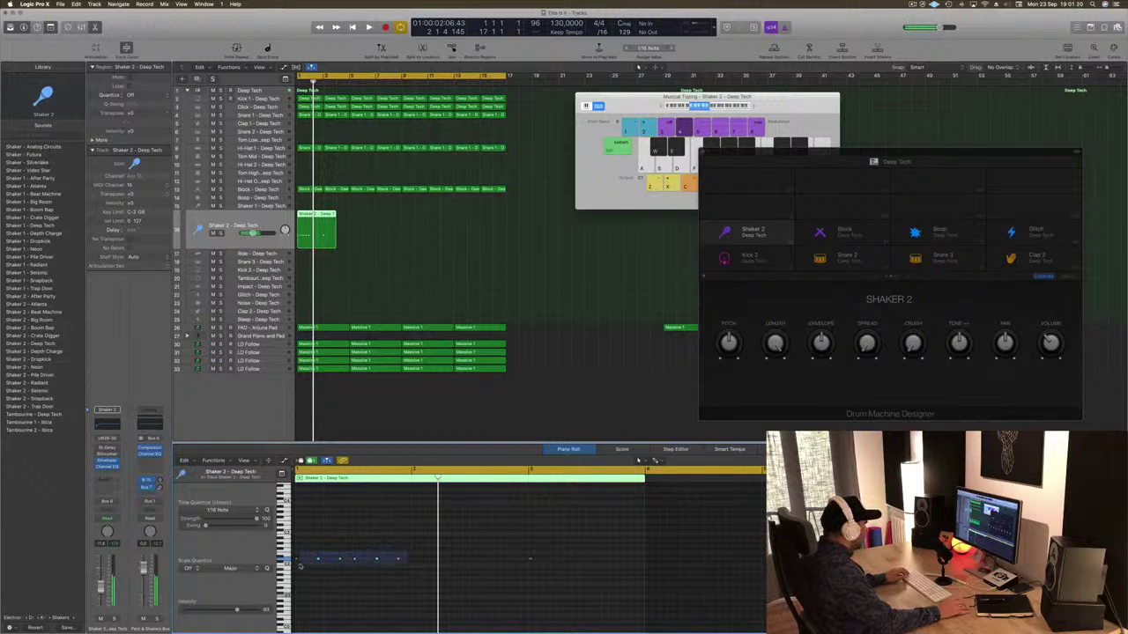
Step: Copy the six Shaker 2 notes of bar 1 into bar 2 and audition the rhythm
{"action": "left_click_drag", "start_coordinate": [296, 560], "coordinate": [412, 564]}
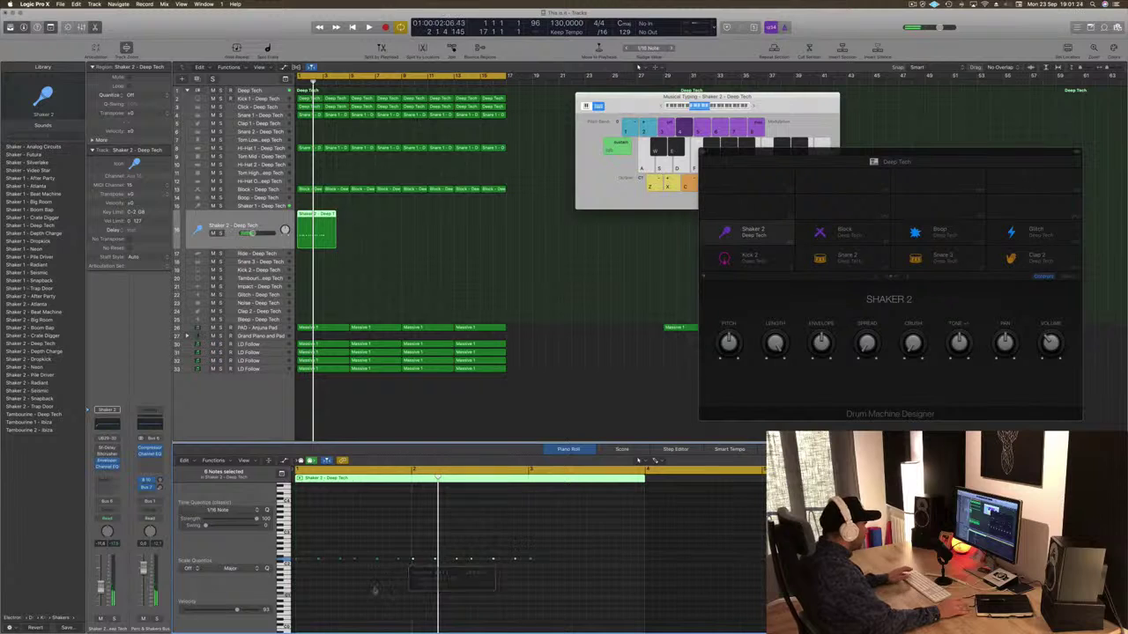
{"action": "key", "text": "space"}
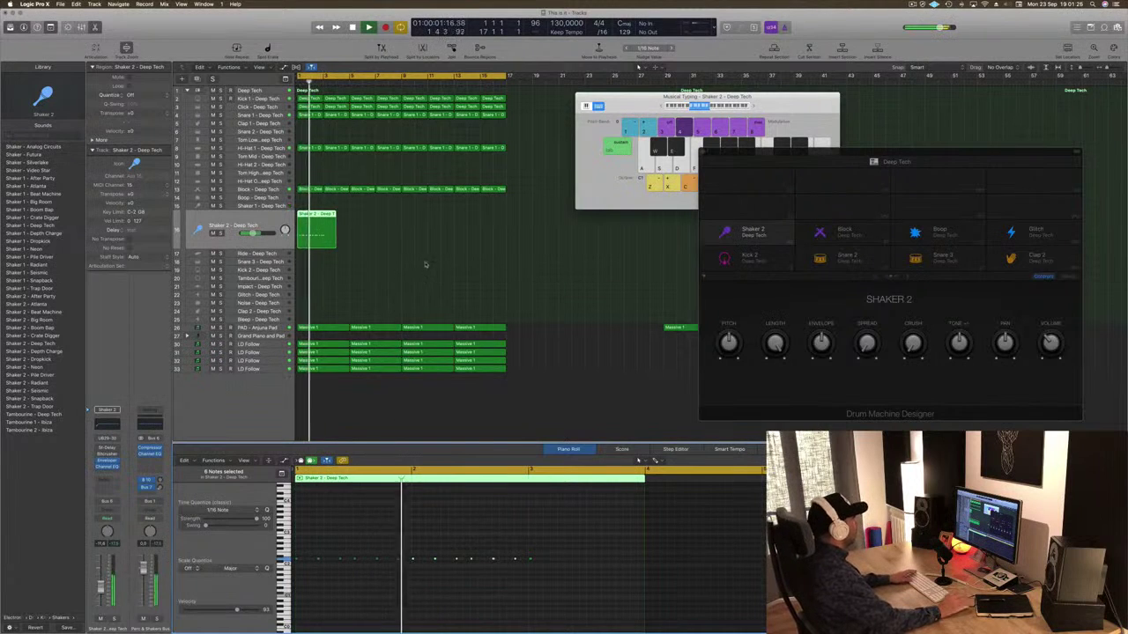
{"action": "key", "text": "space"}
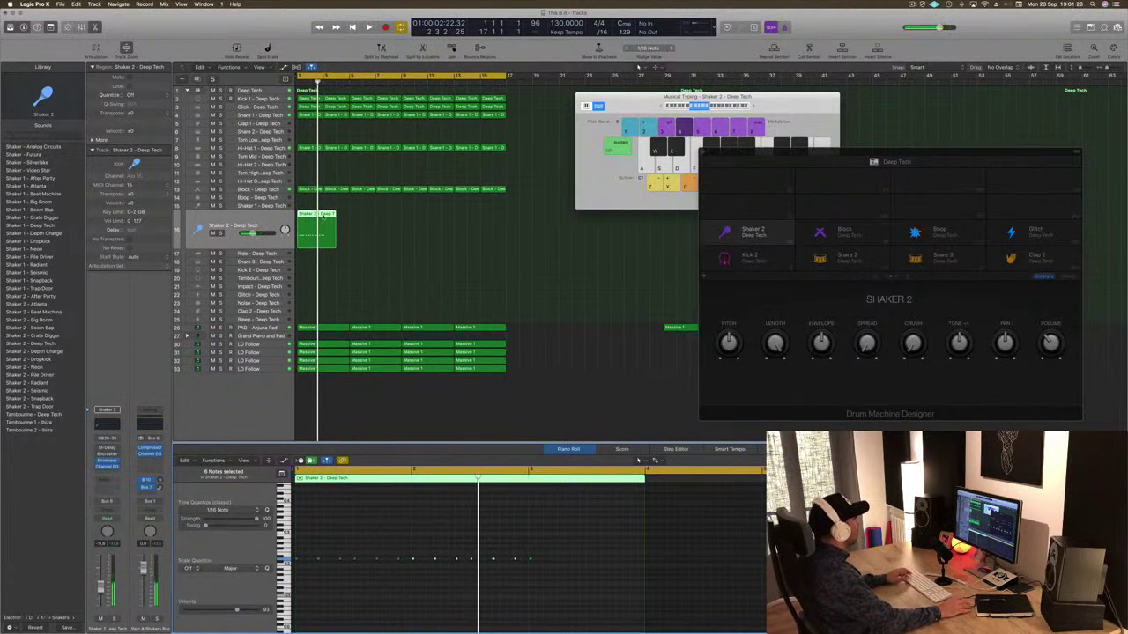
Step: Trim the Shaker 2 region to two bars, duplicate it to fill 16 bars and lower the track's volume during playback
{"action": "left_click_drag", "start_coordinate": [335, 231], "coordinate": [430, 227]}
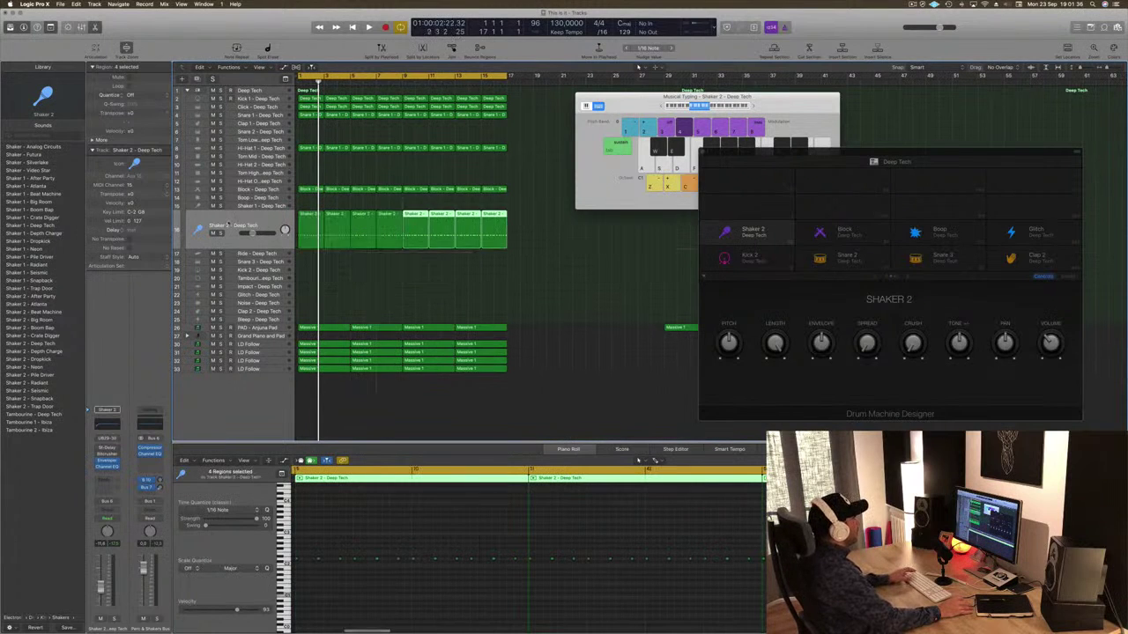
{"action": "key", "text": "super+a"}
{"action": "key", "text": "space"}
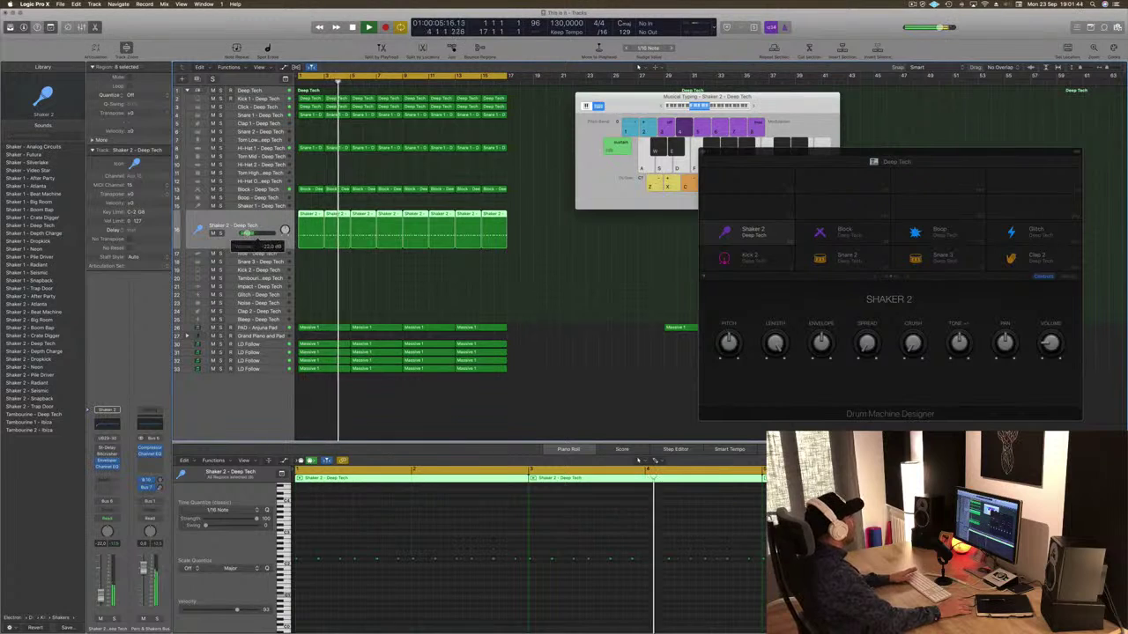
{"action": "key", "text": "Return"}
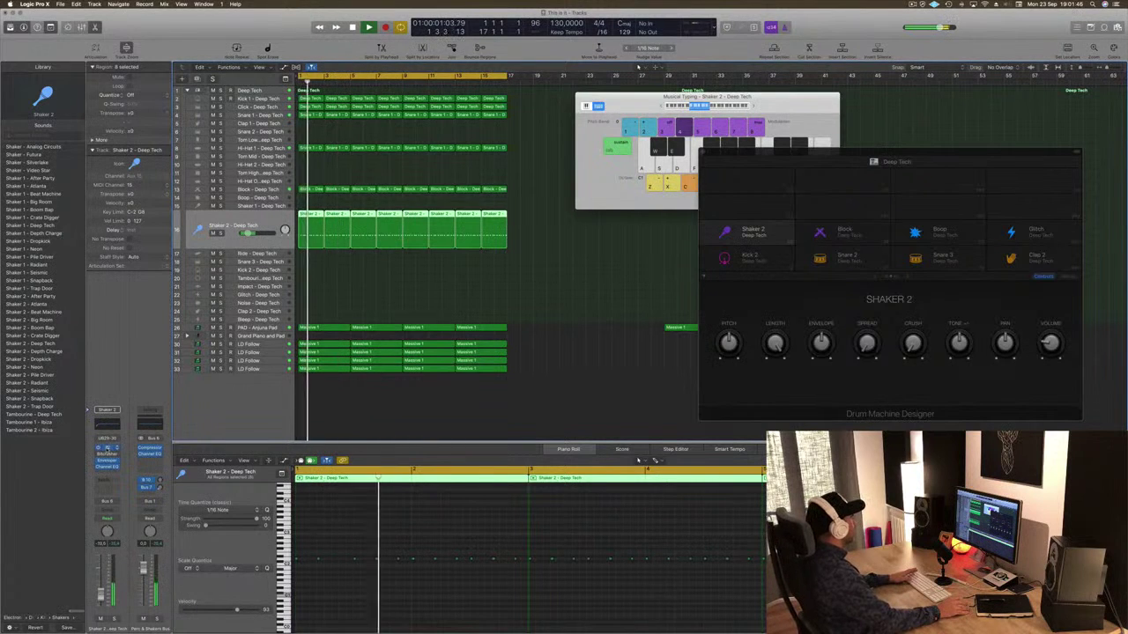
Step: Open Shaker 2's Stereo Delay and audition its presets during playback until 1/16 Note is loaded
{"action": "left_click", "coordinate": [106, 449]}
{"action": "left_click", "coordinate": [54, 44]}
{"action": "left_click", "coordinate": [54, 44]}
{"action": "left_click", "coordinate": [42, 44]}
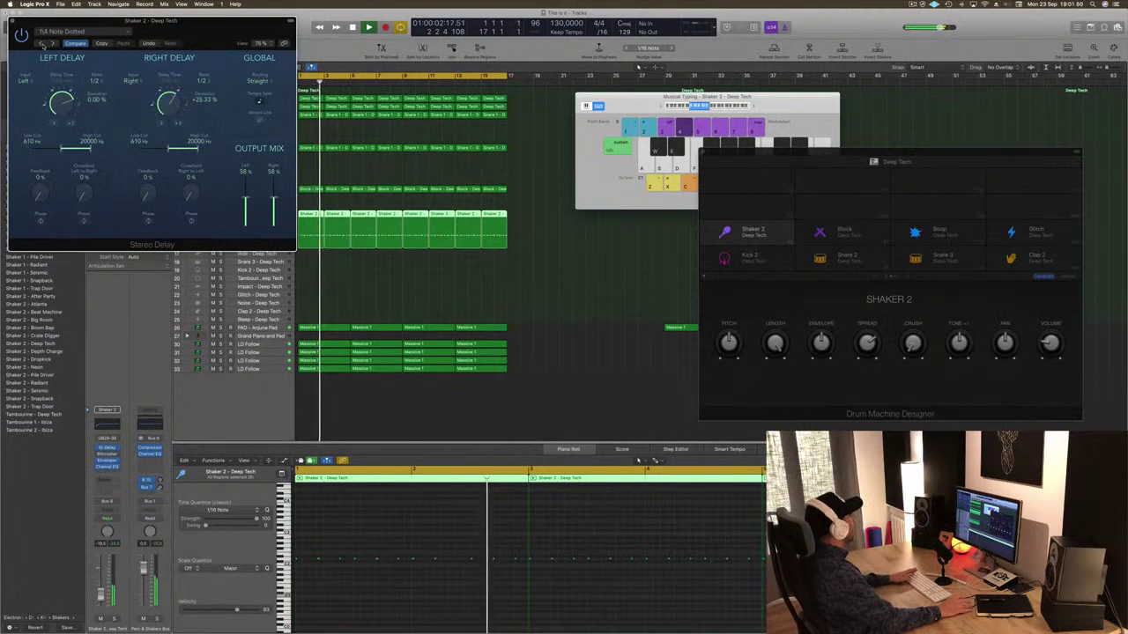
{"action": "left_click", "coordinate": [42, 44]}
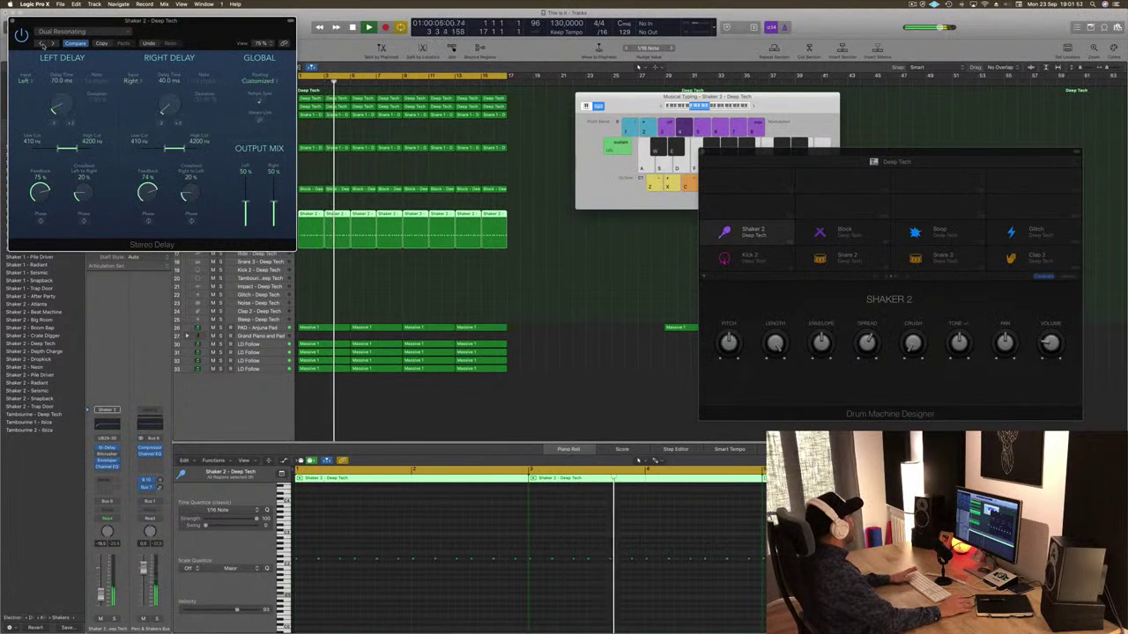
{"action": "left_click_drag", "start_coordinate": [162, 22], "coordinate": [464, 115]}
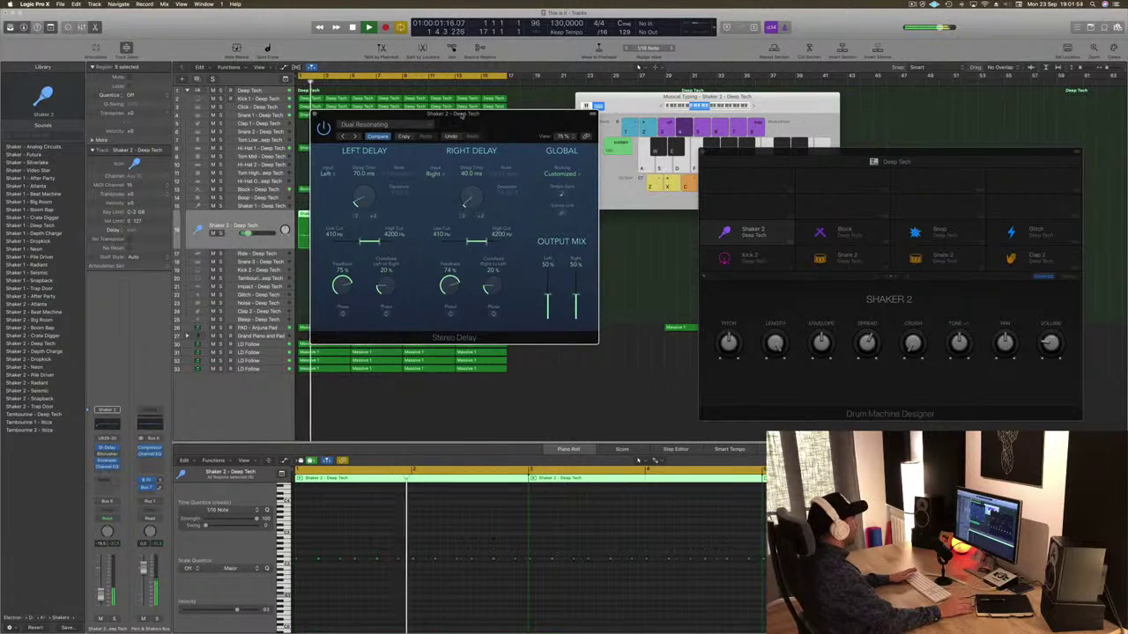
{"action": "left_click", "coordinate": [343, 136]}
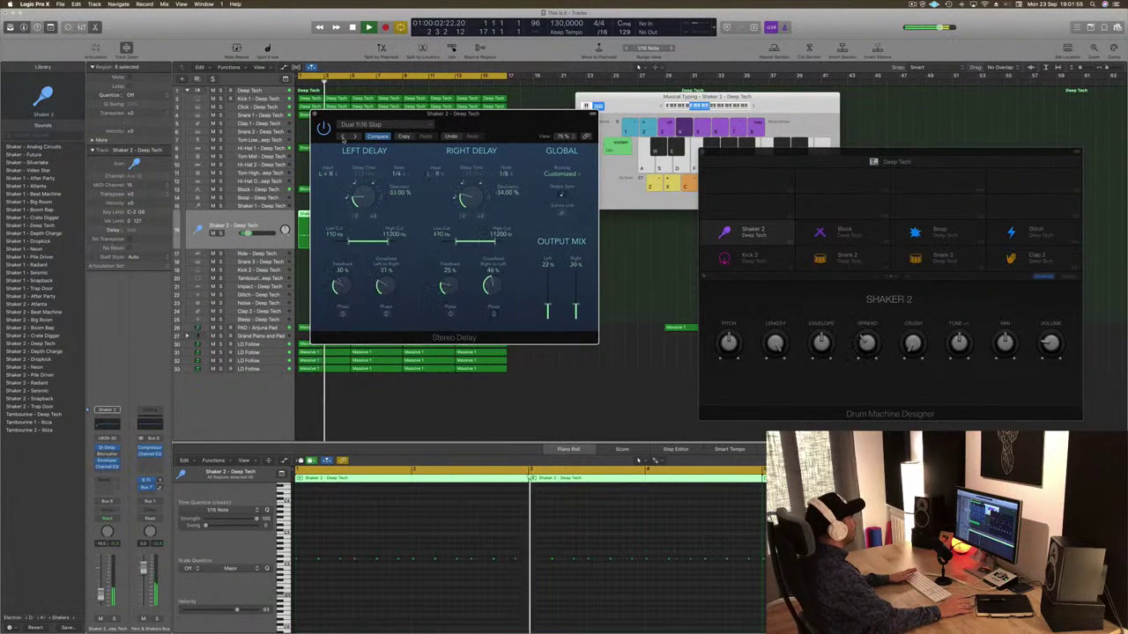
{"action": "left_click", "coordinate": [344, 137]}
{"action": "left_click", "coordinate": [343, 137]}
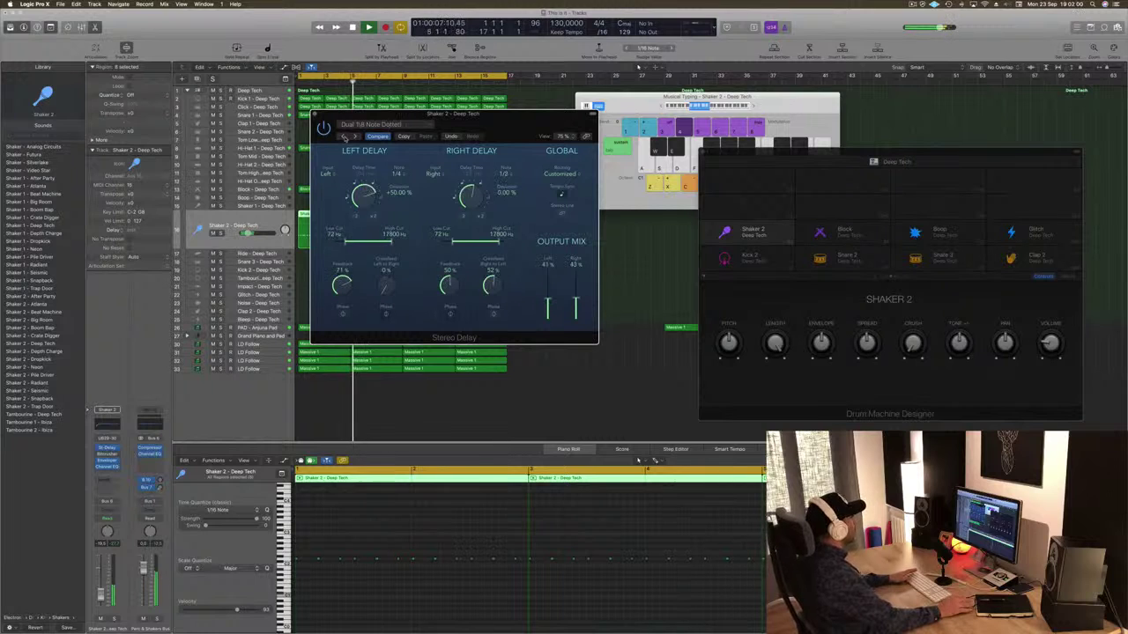
{"action": "left_click", "coordinate": [344, 137]}
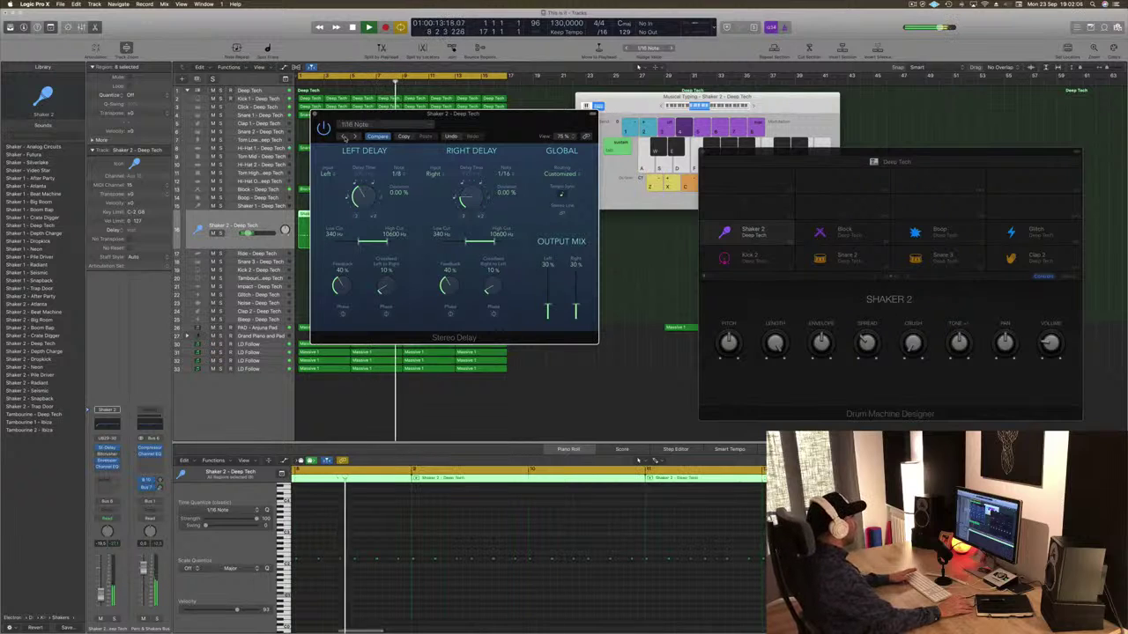
Step: Set Shaker 2's delay output mix to 37% left and 46% right, raise both high cuts to 20000 Hz, and close the plug-in
{"action": "left_click_drag", "start_coordinate": [576, 306], "coordinate": [576, 297]}
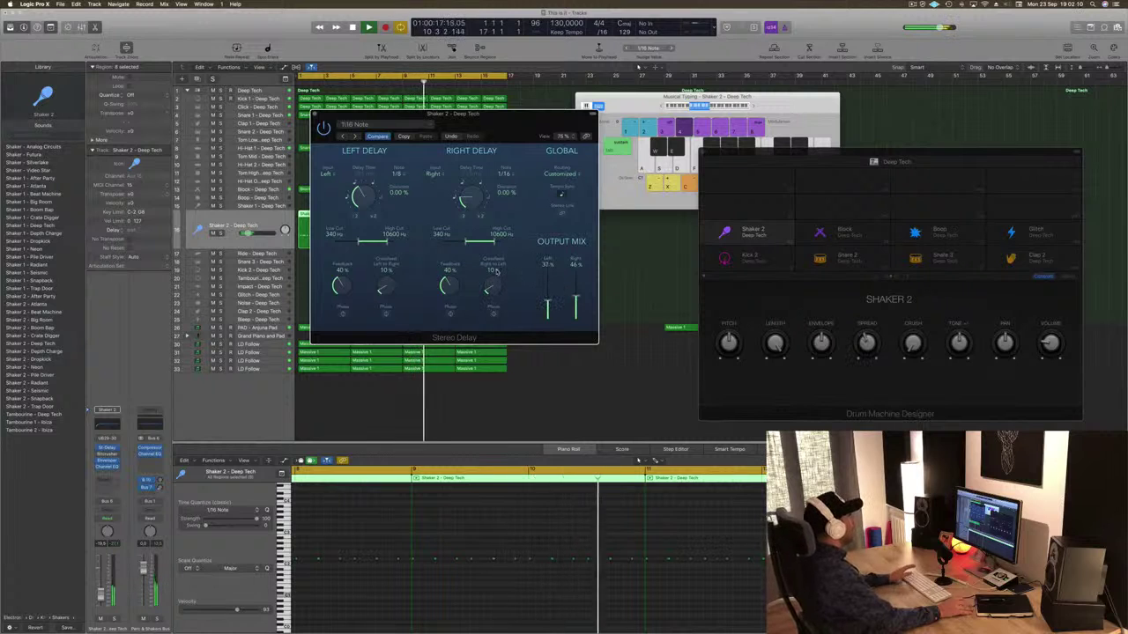
{"action": "left_click_drag", "start_coordinate": [324, 113], "coordinate": [445, 126]}
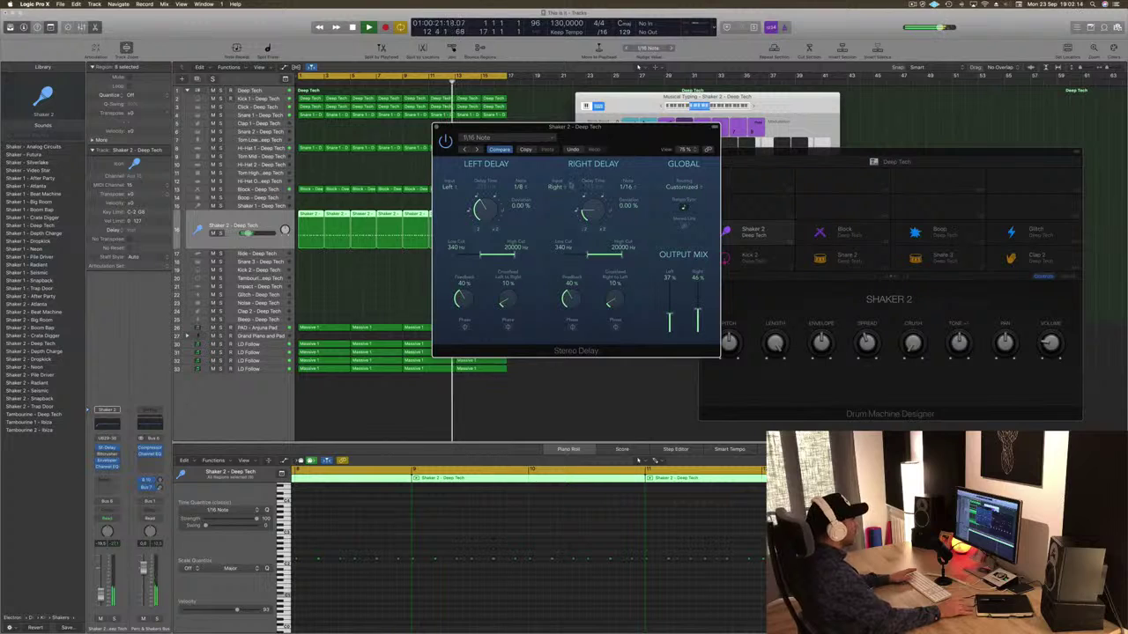
{"action": "left_click_drag", "start_coordinate": [649, 137], "coordinate": [584, 130]}
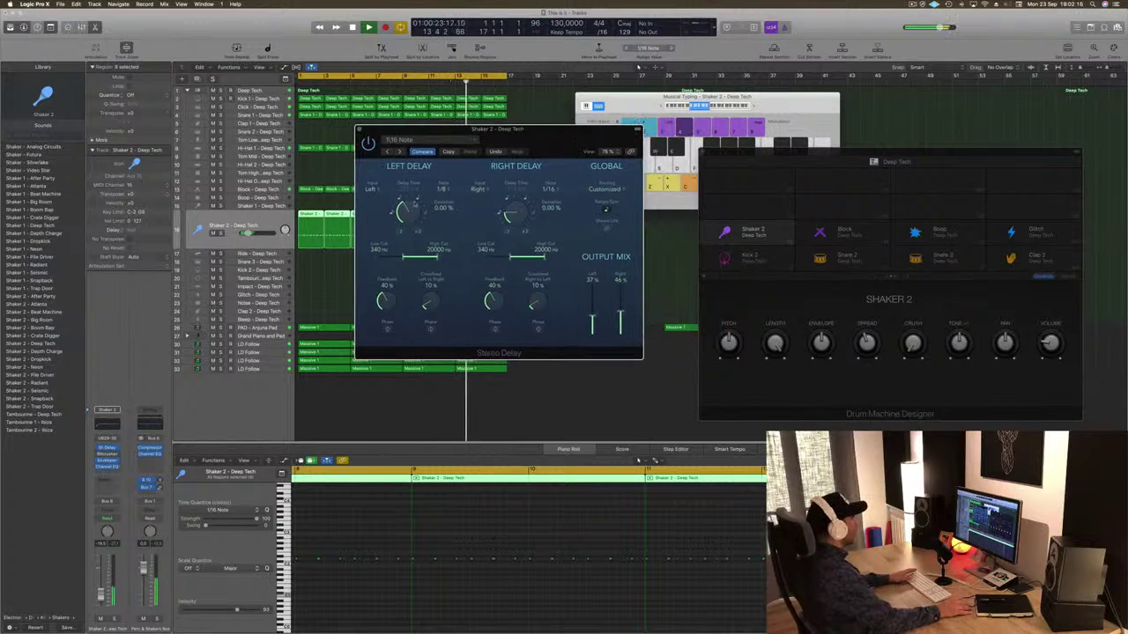
{"action": "left_click_drag", "start_coordinate": [460, 138], "coordinate": [402, 132]}
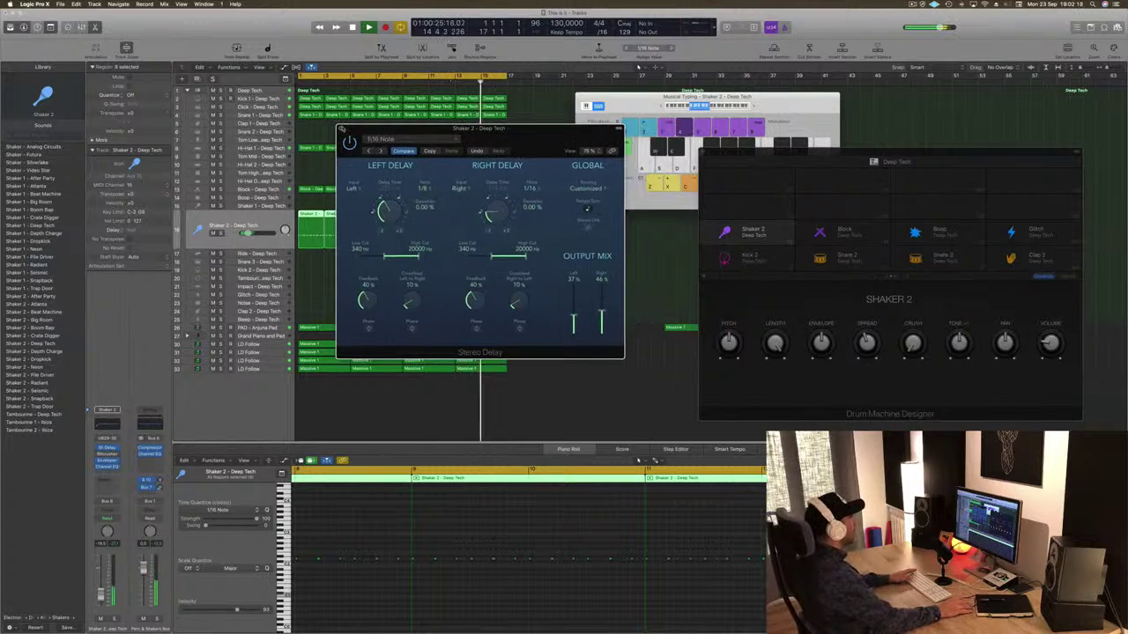
{"action": "left_click", "coordinate": [342, 130]}
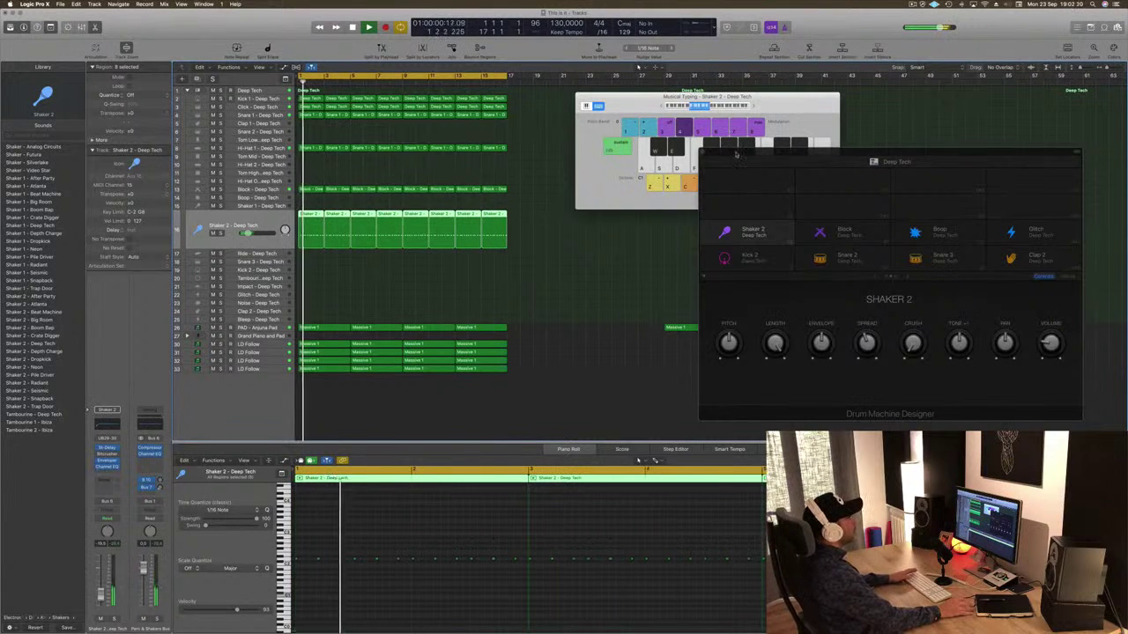
Step: Close the Drum Machine Designer and Musical Typing windows and stop playback
{"action": "left_click_drag", "start_coordinate": [736, 154], "coordinate": [733, 152]}
{"action": "left_click", "coordinate": [699, 149]}
{"action": "left_click_drag", "start_coordinate": [634, 103], "coordinate": [697, 116]}
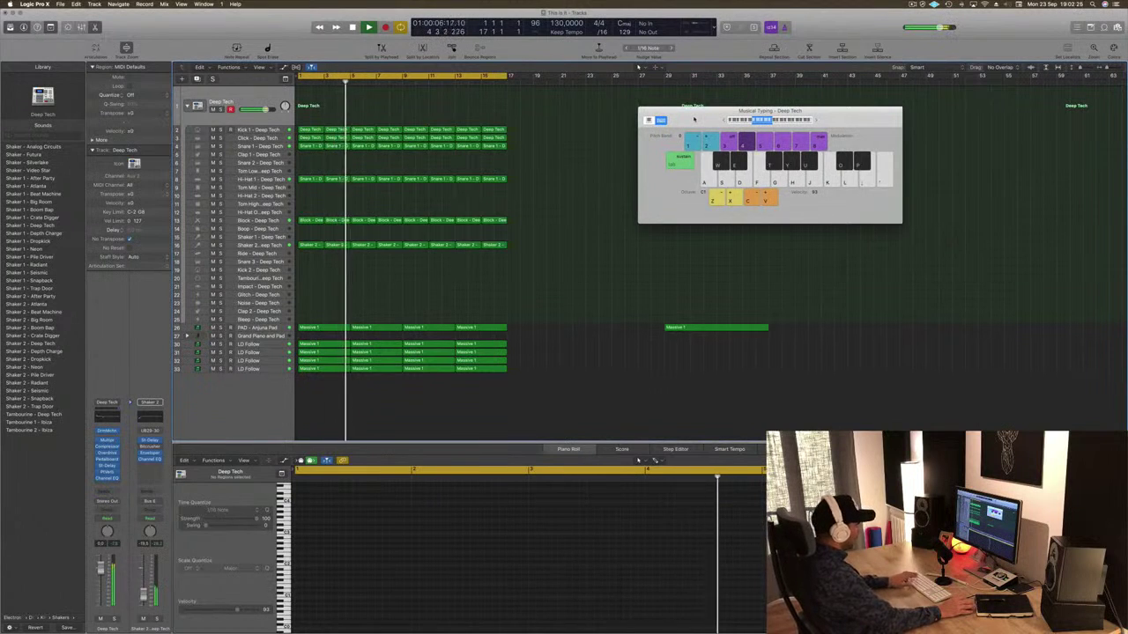
{"action": "key", "text": "super+k"}
{"action": "key", "text": "space"}
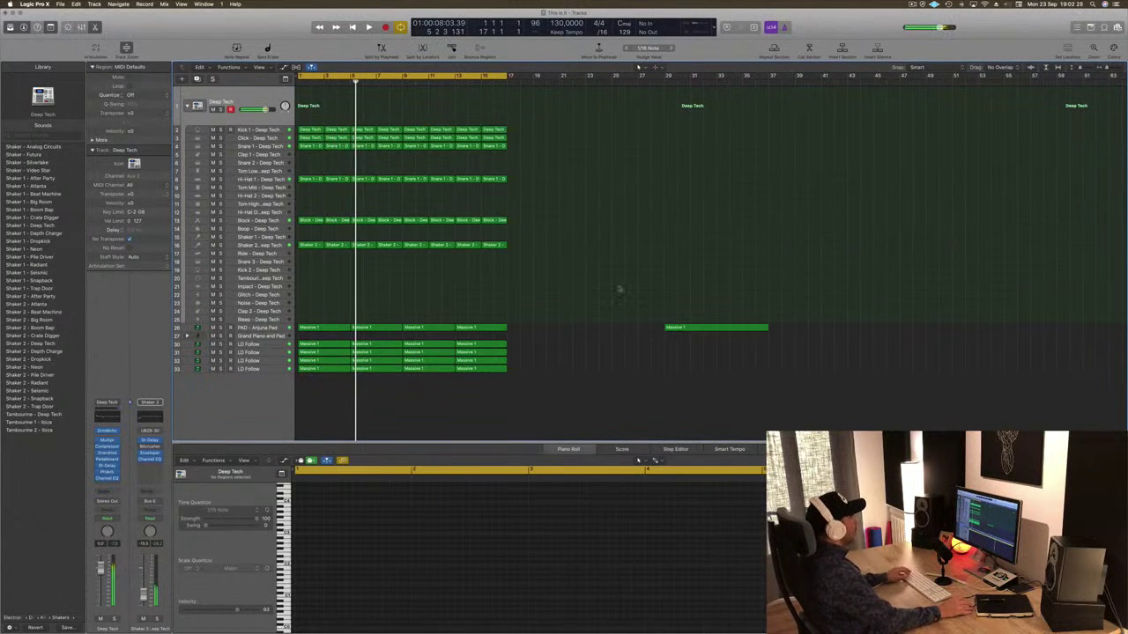
Step: Move the spare Massive 1 region on the pad track from bar 29 to about bar 51 and audition the pattern's start
{"action": "left_click", "coordinate": [702, 329]}
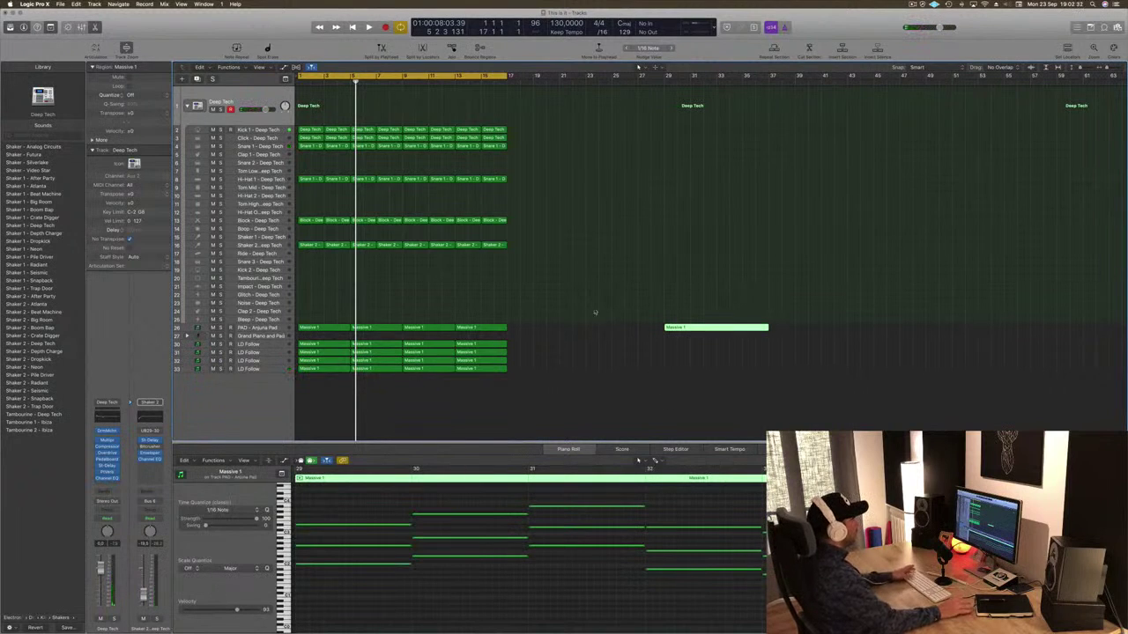
{"action": "key", "text": "Return"}
{"action": "key", "text": "space"}
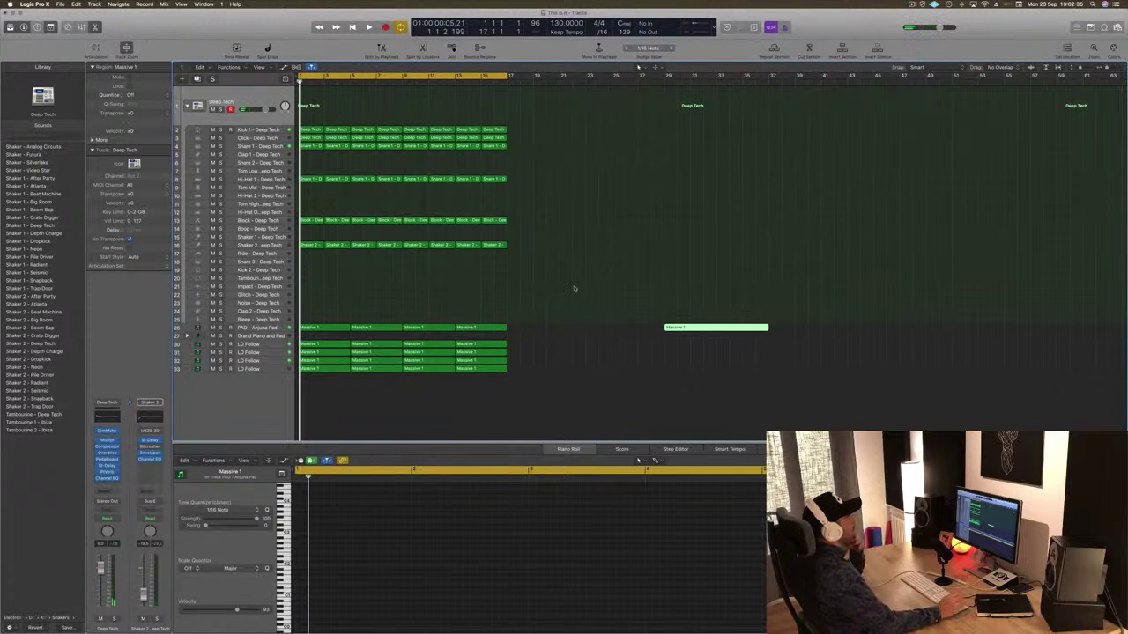
{"action": "left_click_drag", "start_coordinate": [718, 327], "coordinate": [1002, 328]}
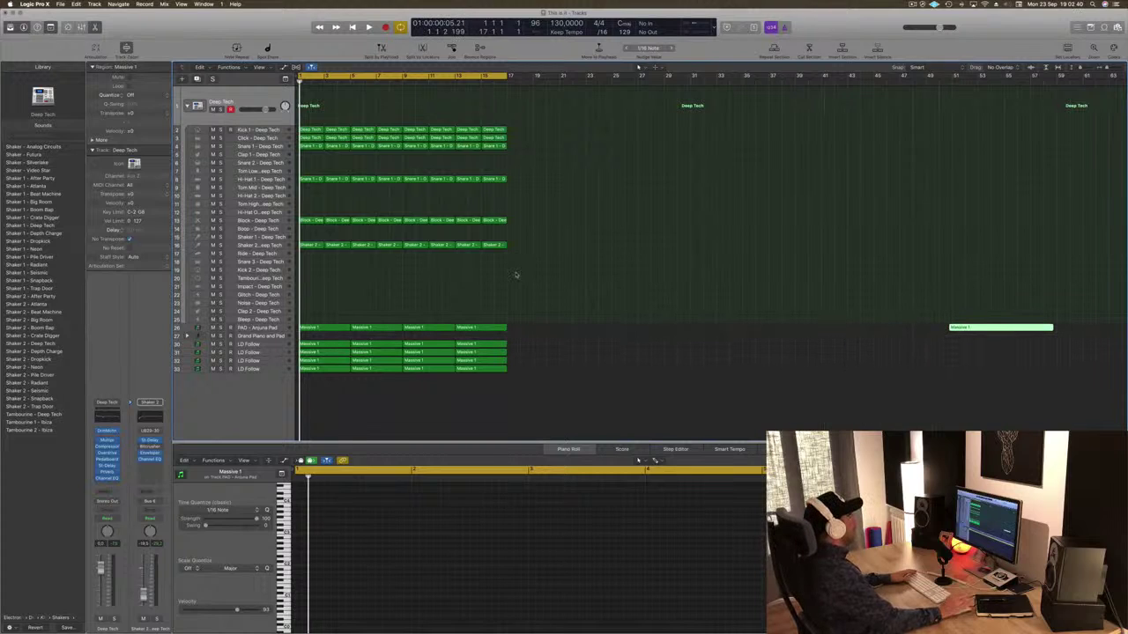
{"action": "key", "text": "space"}
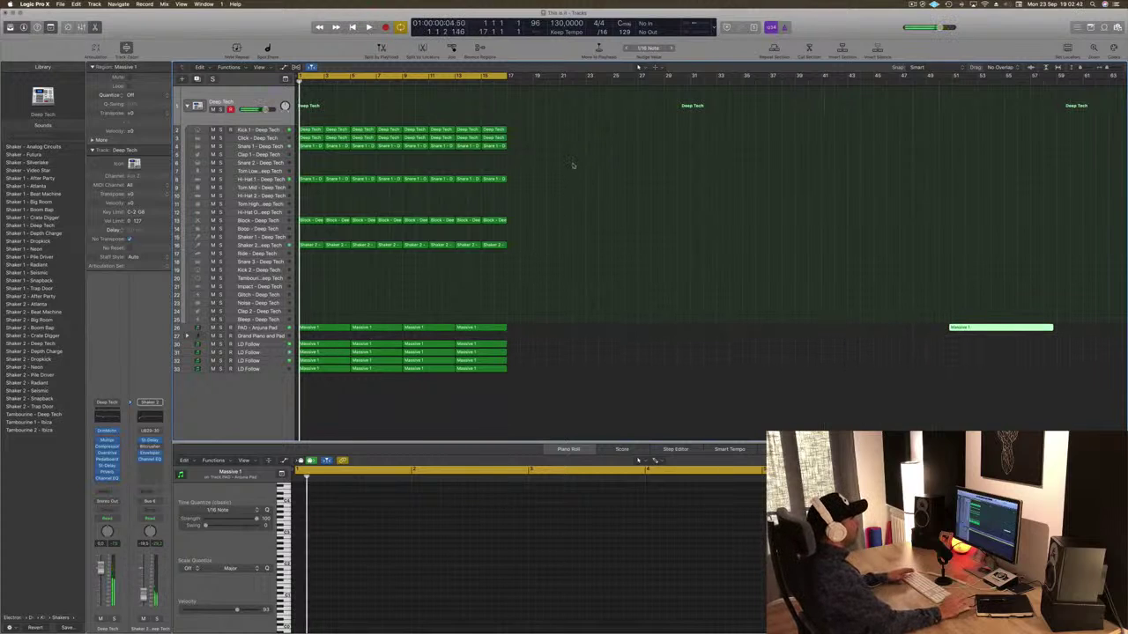
Step: Show the secondary ruler and repeat the 16-bar section of all tracks three times to fill 64 bars
{"action": "left_click", "coordinate": [259, 67]}
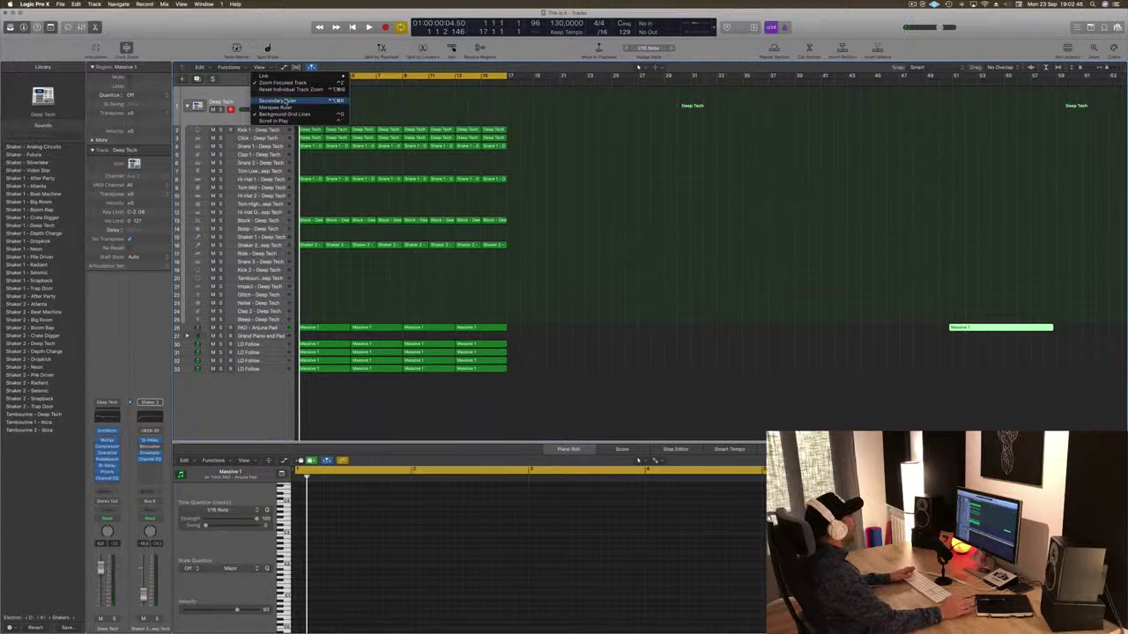
{"action": "left_click", "coordinate": [289, 101]}
{"action": "left_click", "coordinate": [558, 116]}
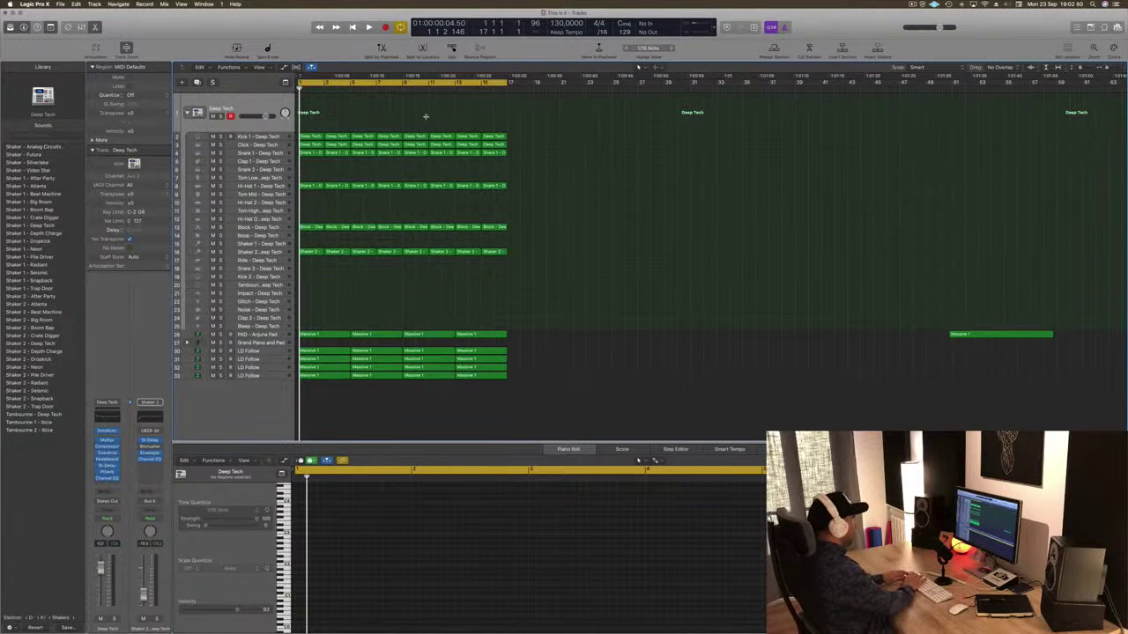
{"action": "key", "text": "ctrl+super+r"}
{"action": "key", "text": "ctrl+super+r"}
{"action": "key", "text": "ctrl+super+r"}
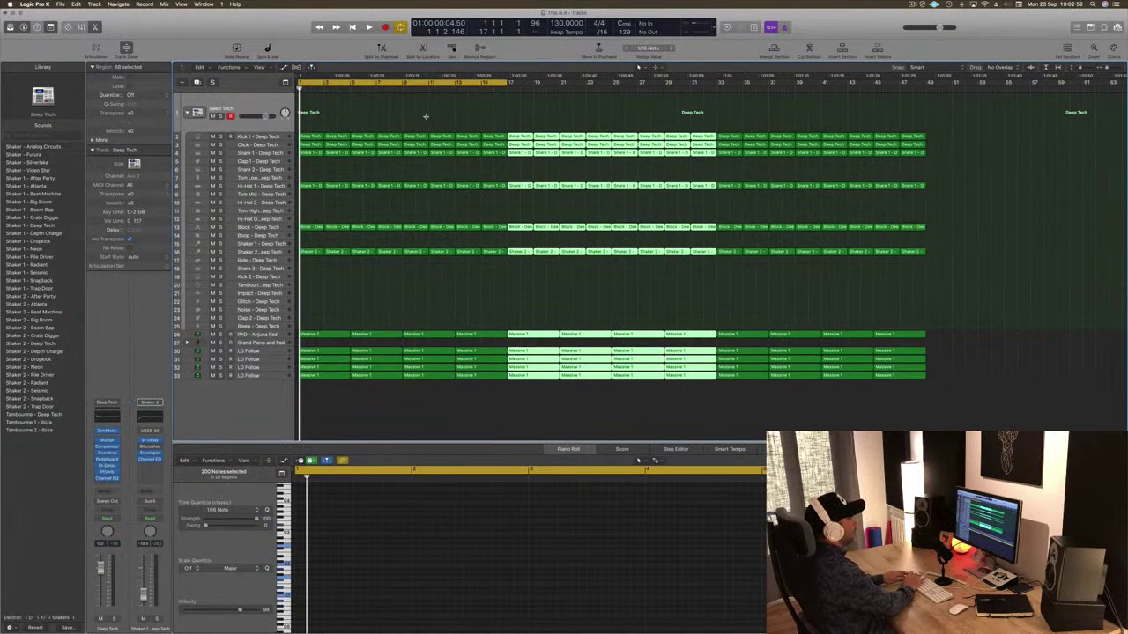
Step: Audition the start of the repeated arrangement and extend the cycle range to cover all 64 bars
{"action": "key", "text": "space"}
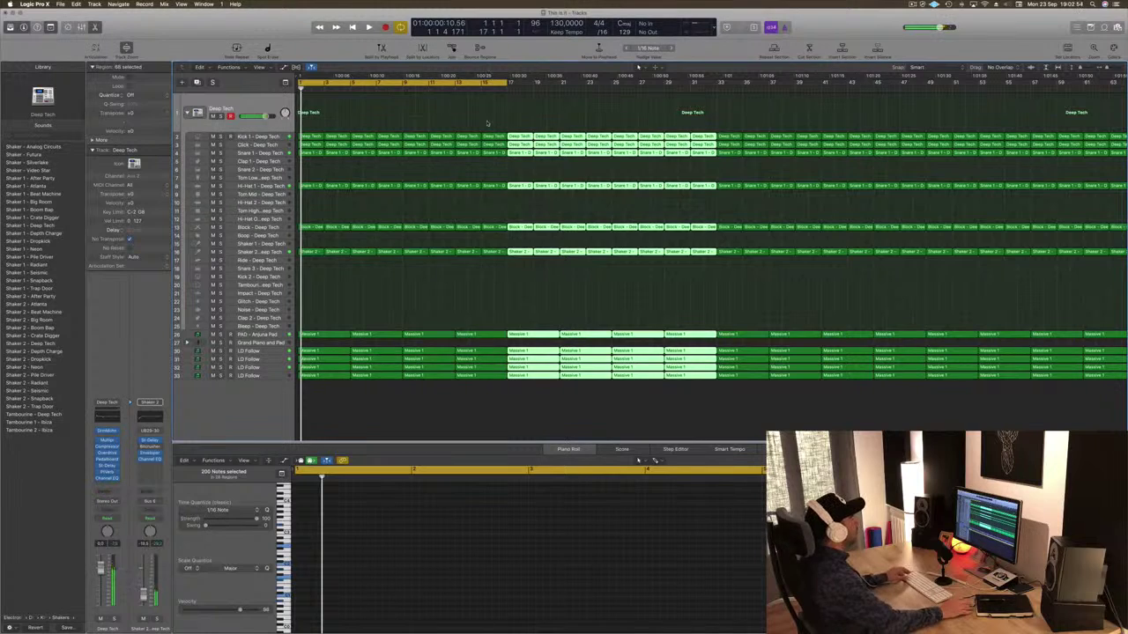
{"action": "scroll", "coordinate": [486, 117], "scroll_direction": "down", "scroll_amount": 4}
{"action": "left_click_drag", "start_coordinate": [455, 82], "coordinate": [913, 82]}
{"action": "scroll", "coordinate": [953, 141], "scroll_direction": "down", "scroll_amount": 3}
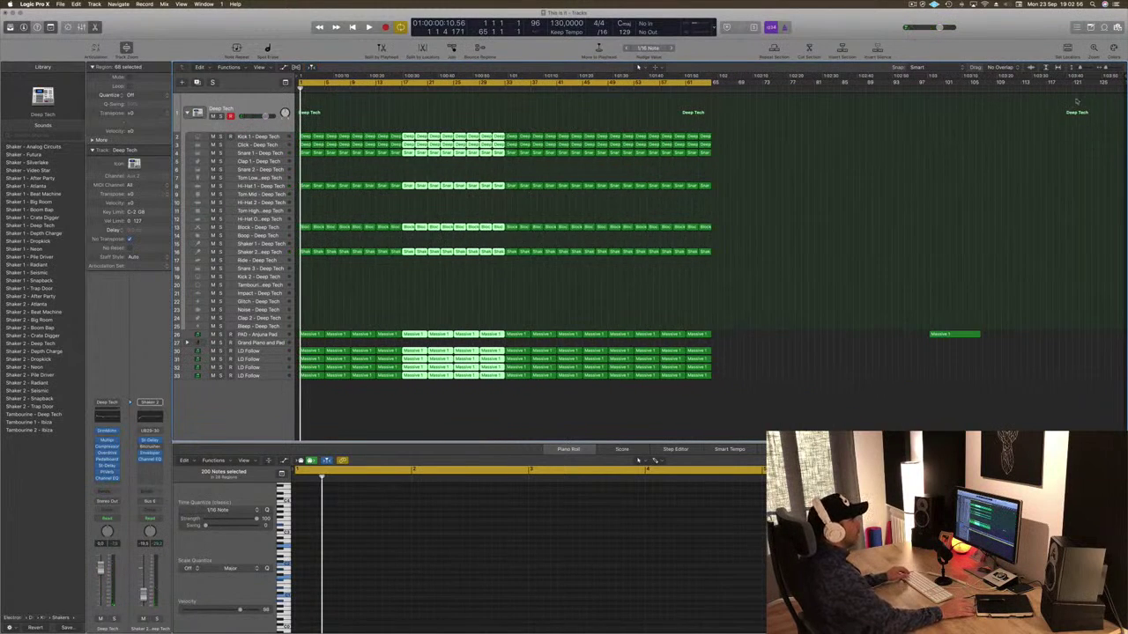
Step: Move the spare Massive 1 region onto the last LD Follow track just past the arrangement and shorten the project to end after it
{"action": "left_click_drag", "start_coordinate": [962, 334], "coordinate": [757, 403]}
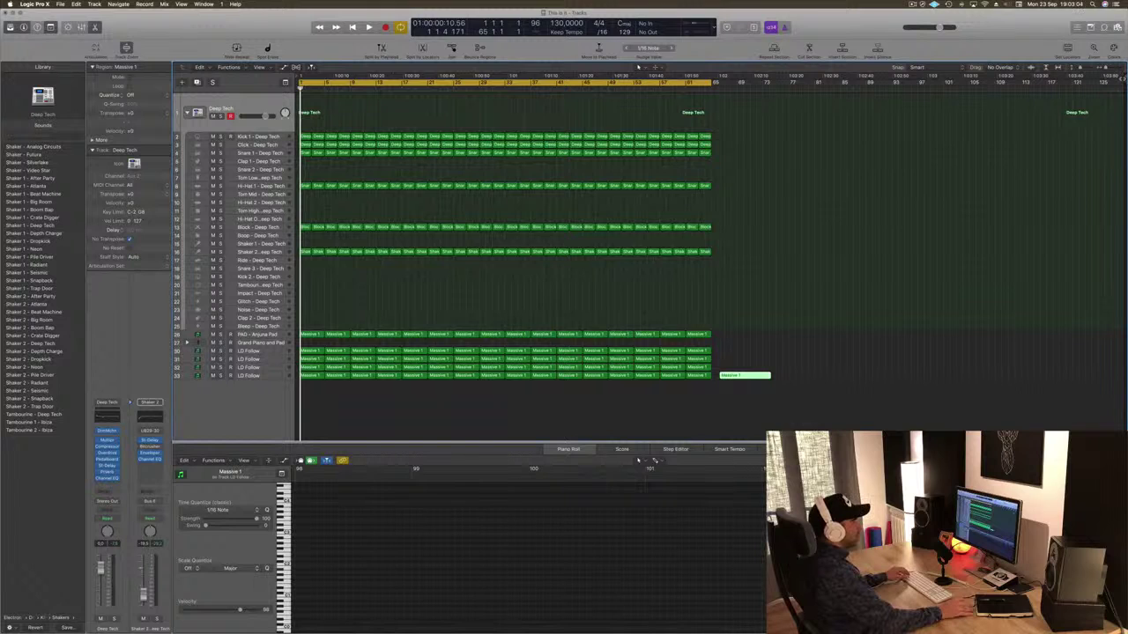
{"action": "left_click_drag", "start_coordinate": [1102, 102], "coordinate": [770, 102]}
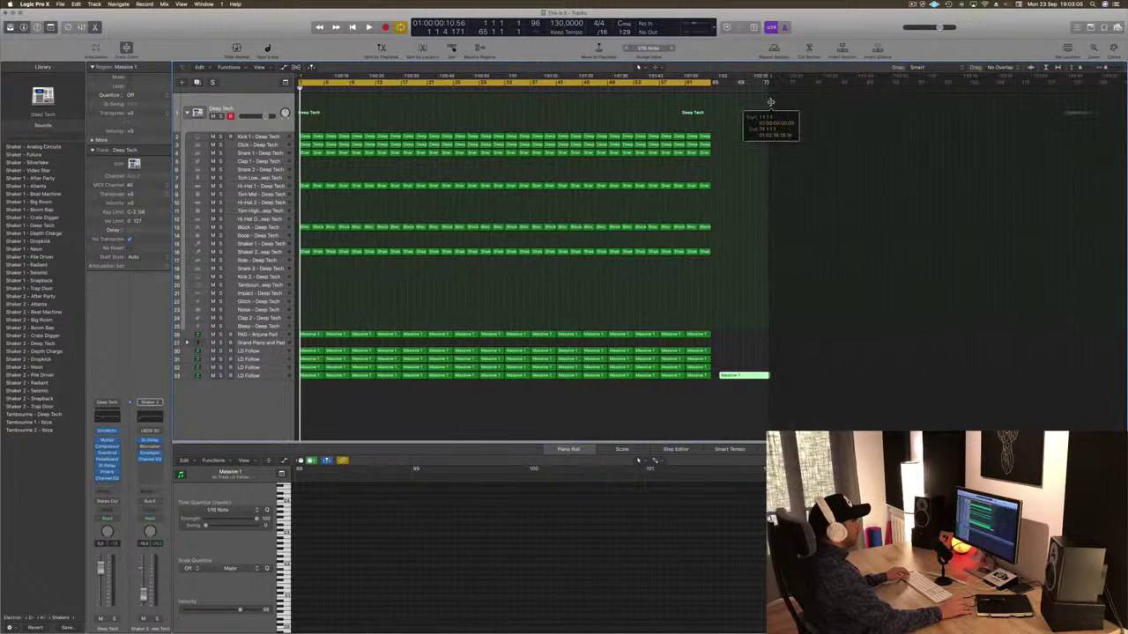
Step: Play the opening bars of the 64-bar arrangement to check how all parts sound together
{"action": "key", "text": "space"}
{"action": "scroll", "coordinate": [365, 299], "scroll_direction": "up", "scroll_amount": 3}
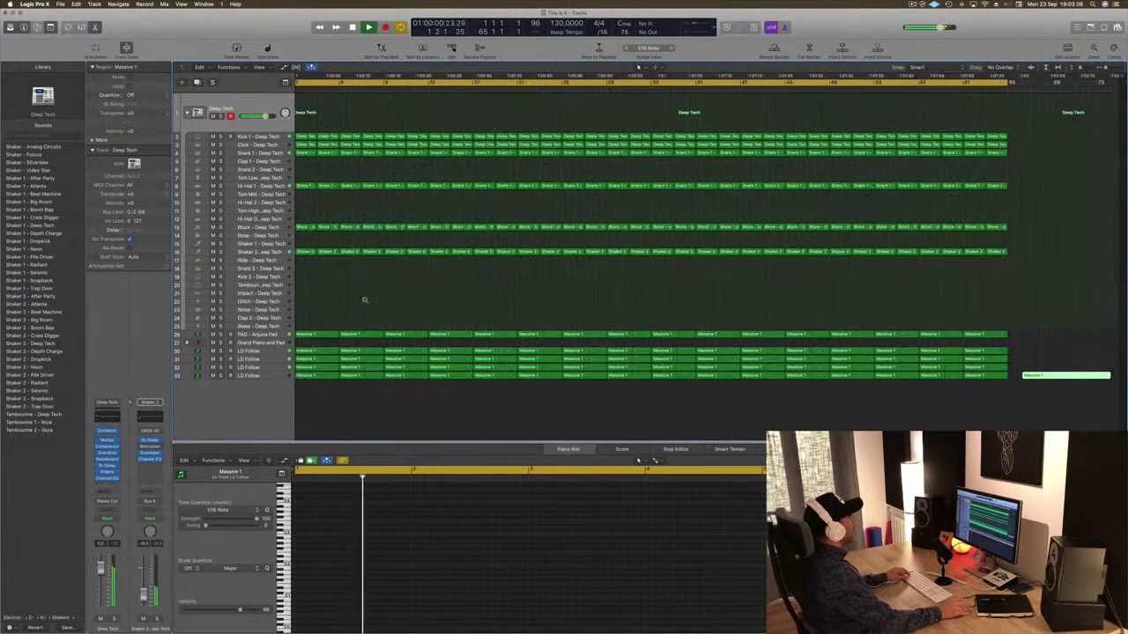
{"action": "scroll", "coordinate": [392, 300], "scroll_direction": "down", "scroll_amount": 2}
{"action": "left_click", "coordinate": [383, 302]}
{"action": "key", "text": "space"}
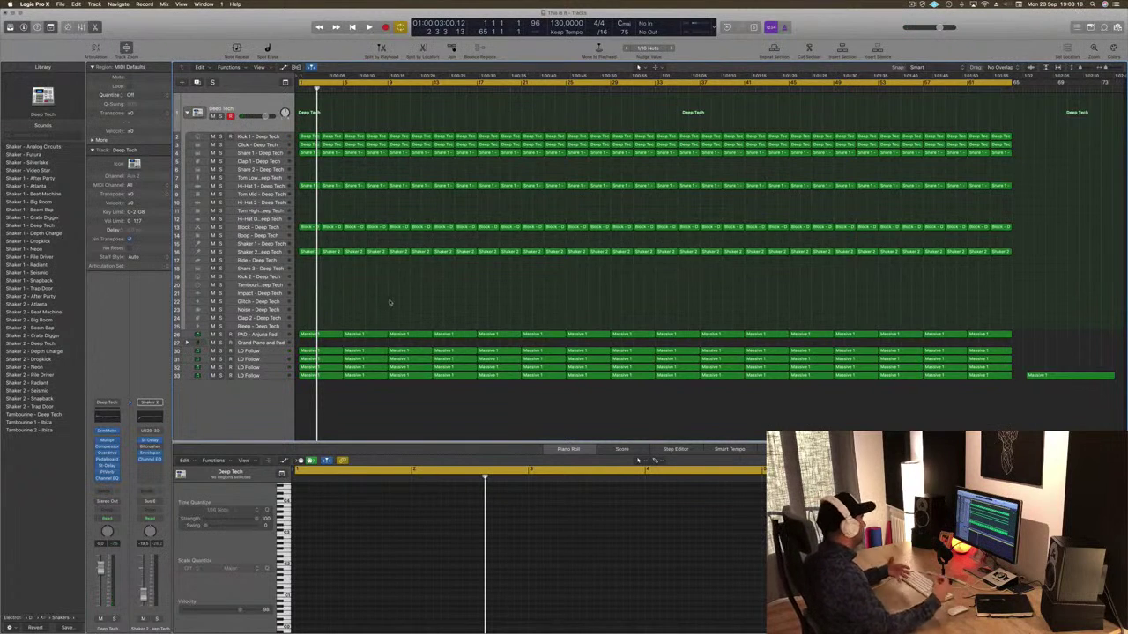
{"action": "key", "text": "space"}
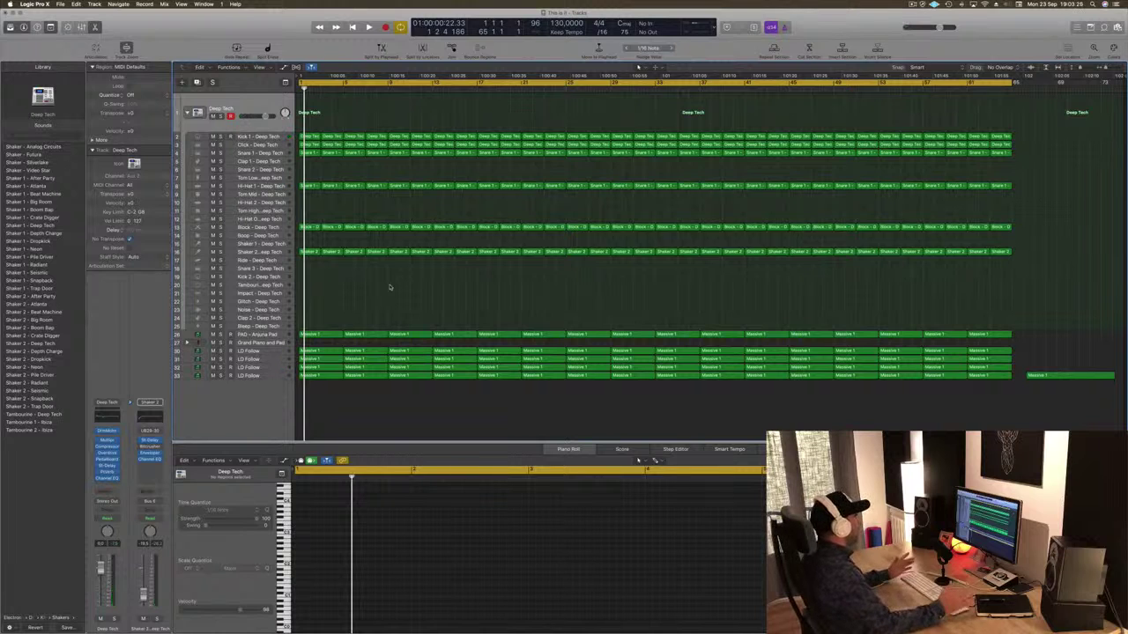
{"action": "key", "text": "space"}
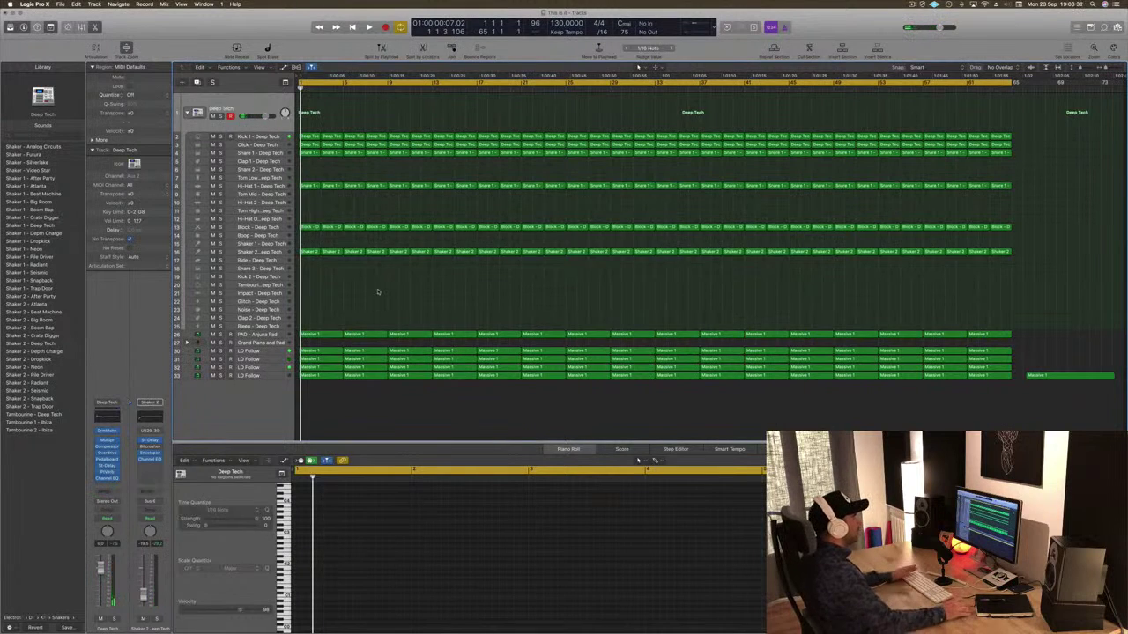
{"action": "left_click", "coordinate": [912, 4]}
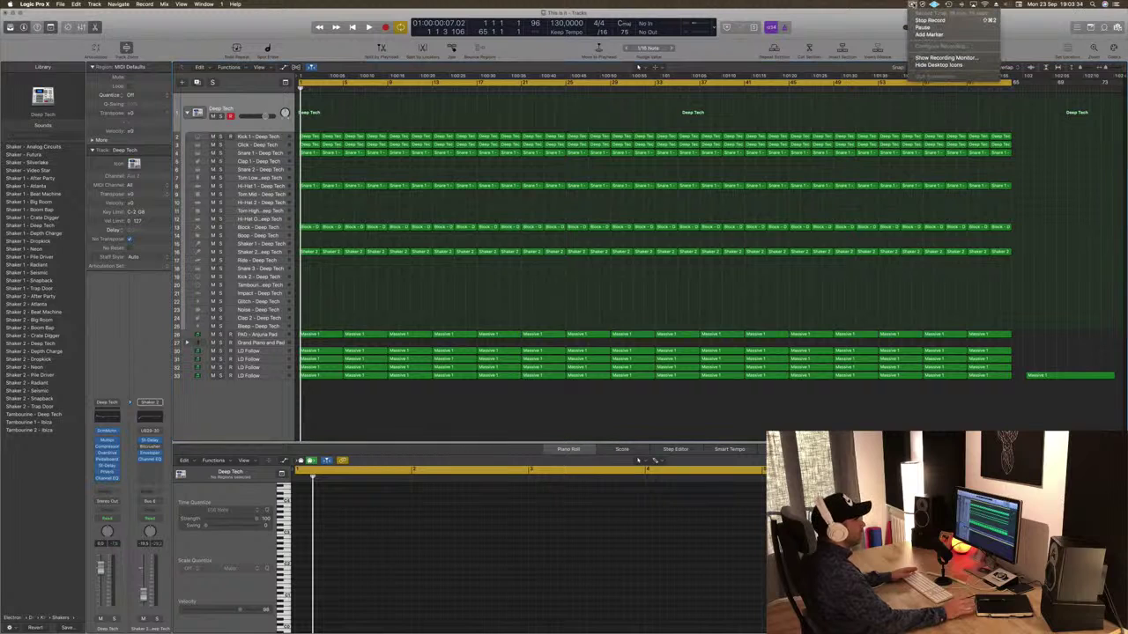
{"action": "left_click", "coordinate": [874, 21]}
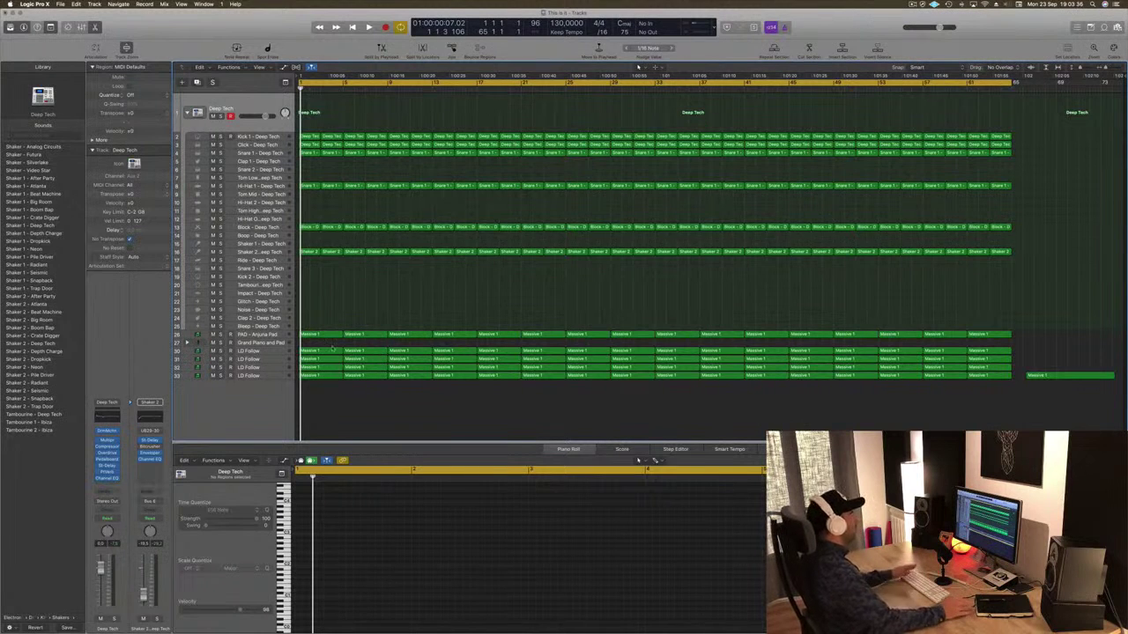
Step: Play the arrangement and compare the last LD Follow, Block and Hi-Hat 1 tracks, soloing Hi-Hat 1 and Block in turn
{"action": "key", "text": "space"}
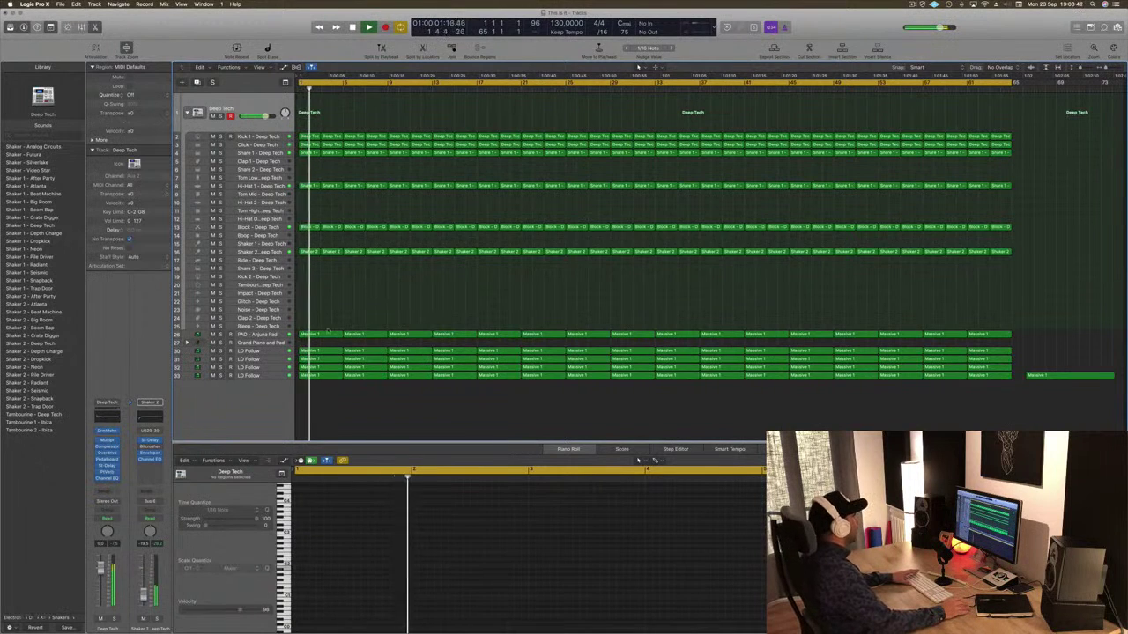
{"action": "left_click", "coordinate": [250, 376]}
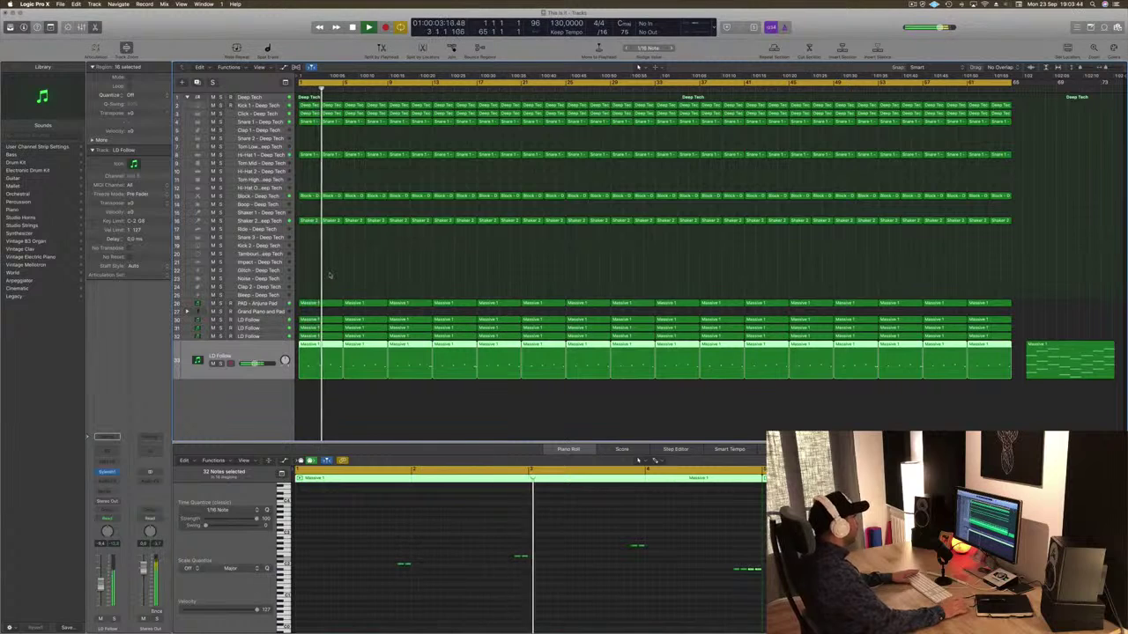
{"action": "left_click", "coordinate": [272, 196]}
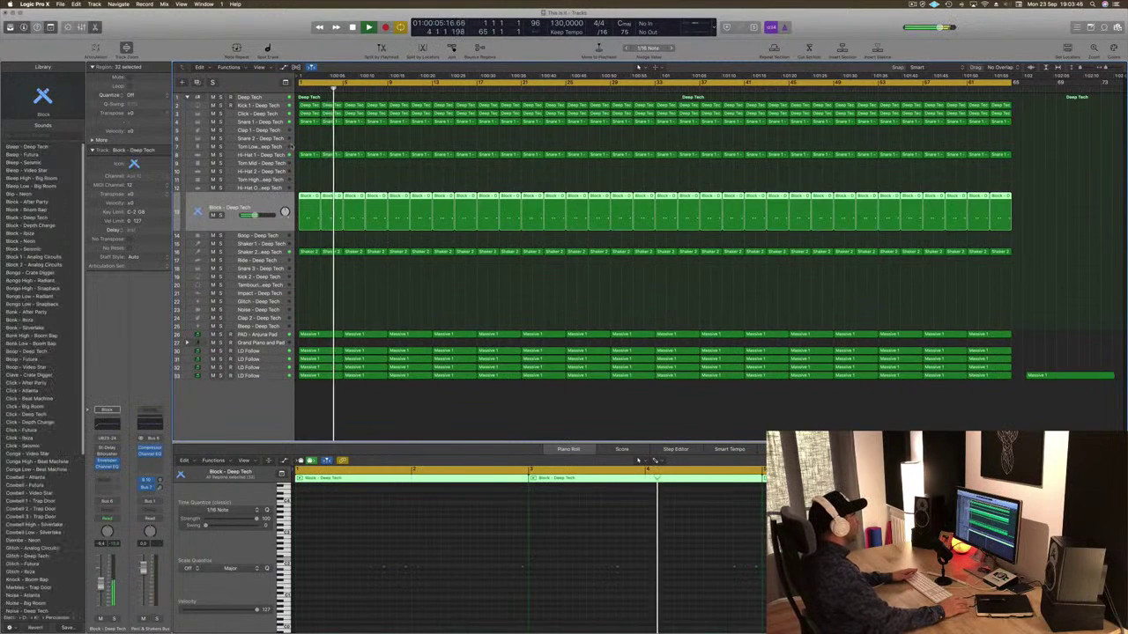
{"action": "left_click", "coordinate": [246, 155]}
{"action": "left_click", "coordinate": [220, 173]}
{"action": "left_click", "coordinate": [219, 173]}
{"action": "left_click", "coordinate": [220, 227]}
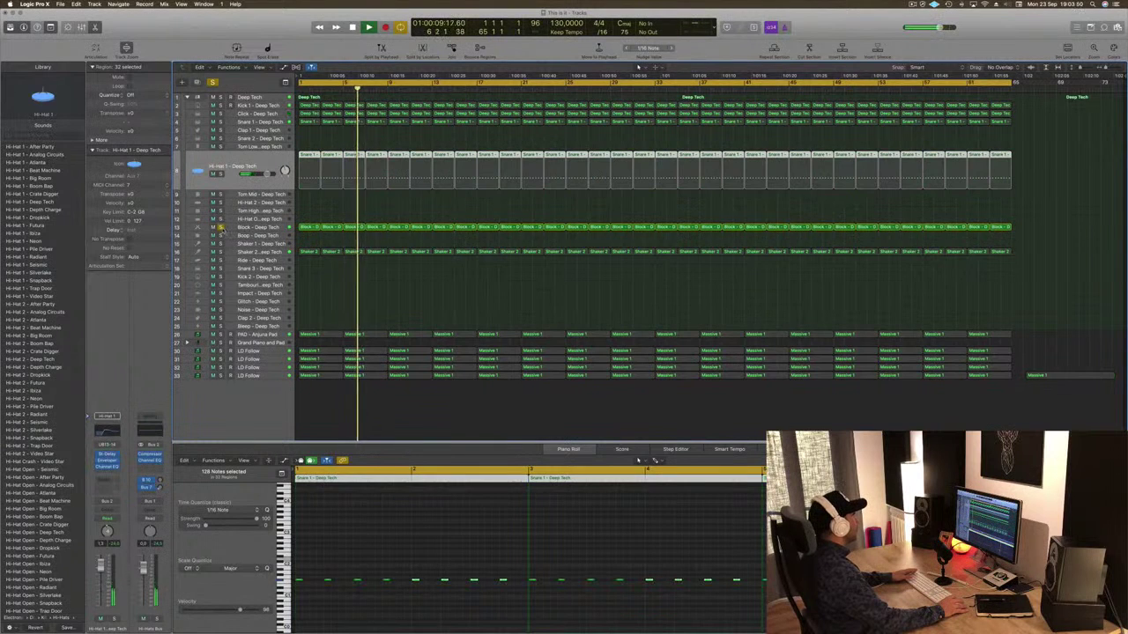
{"action": "left_click", "coordinate": [221, 228]}
{"action": "left_click", "coordinate": [256, 227]}
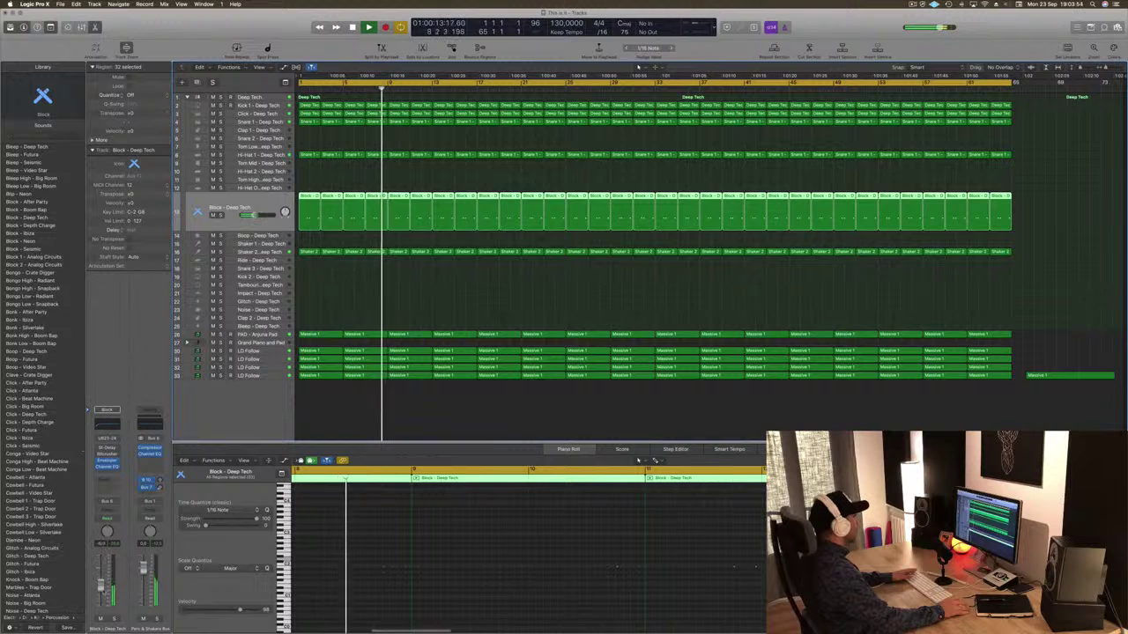
Step: Compare the Shaker 2, pad and Snare 1 tracks during playback, briefly soloing Shaker 2 and Snare 1
{"action": "left_click", "coordinate": [253, 252]}
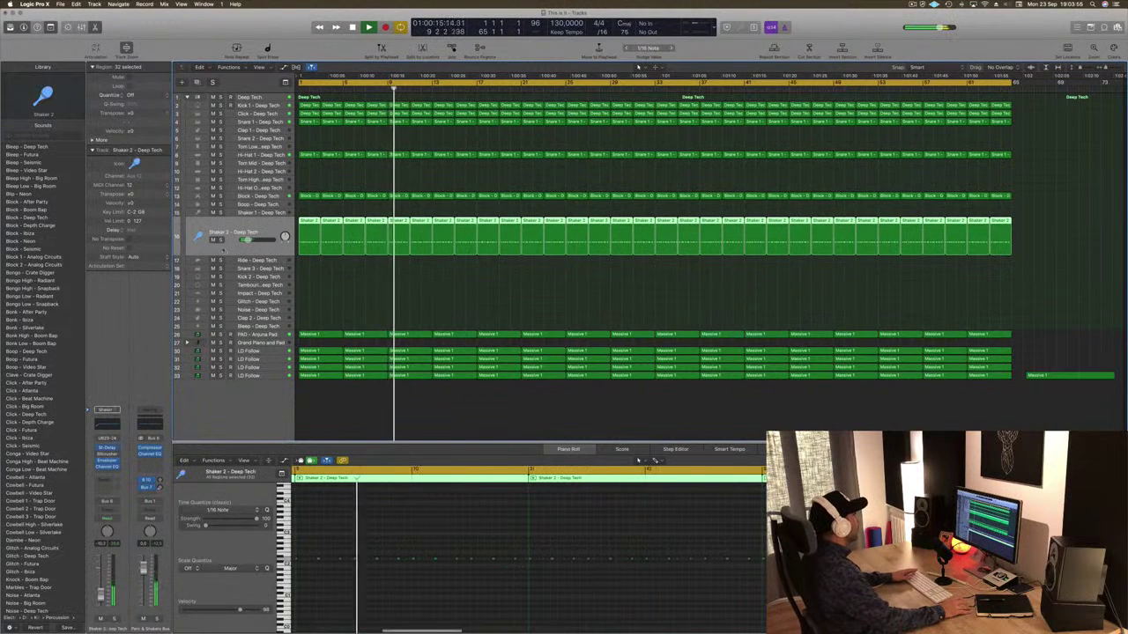
{"action": "left_click", "coordinate": [222, 240]}
{"action": "left_click", "coordinate": [222, 240]}
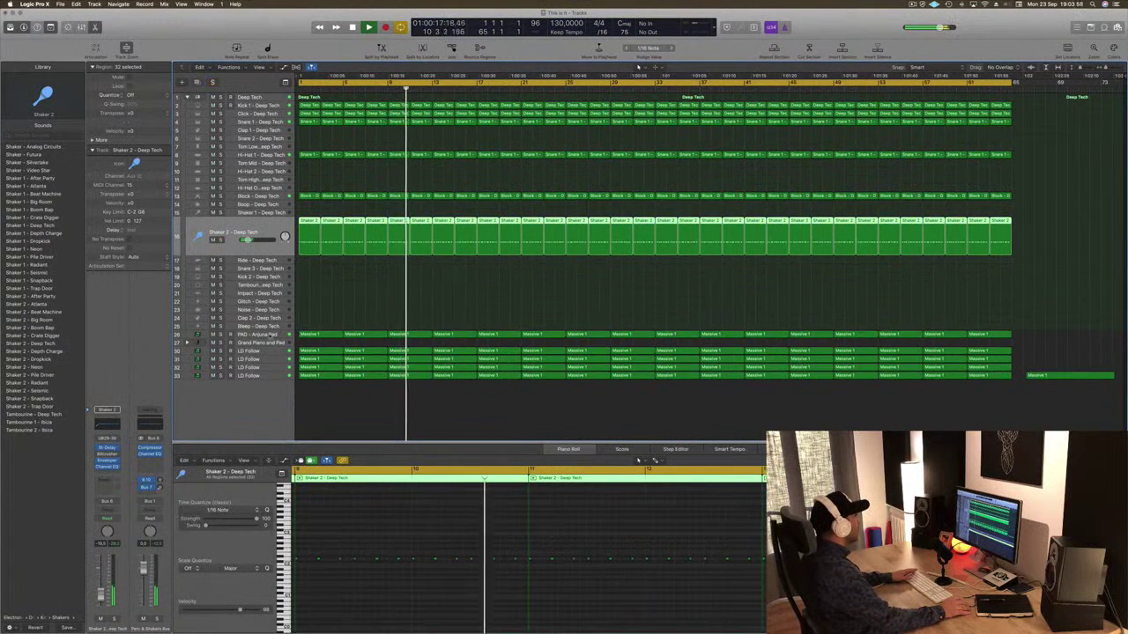
{"action": "left_click", "coordinate": [242, 335]}
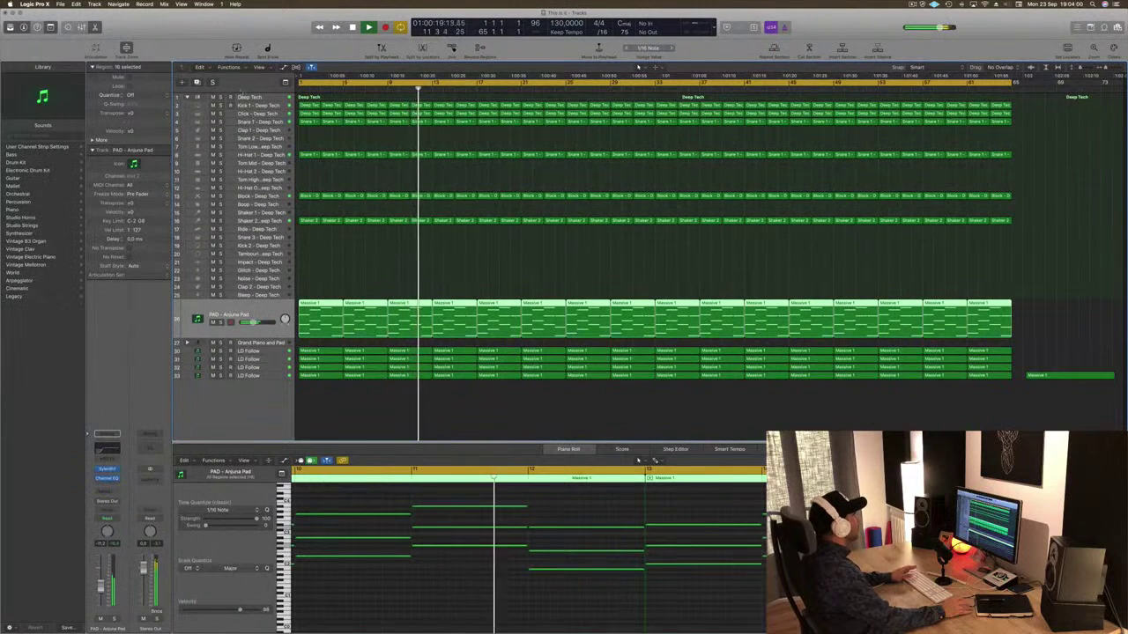
{"action": "left_click", "coordinate": [220, 122]}
{"action": "left_click", "coordinate": [220, 122]}
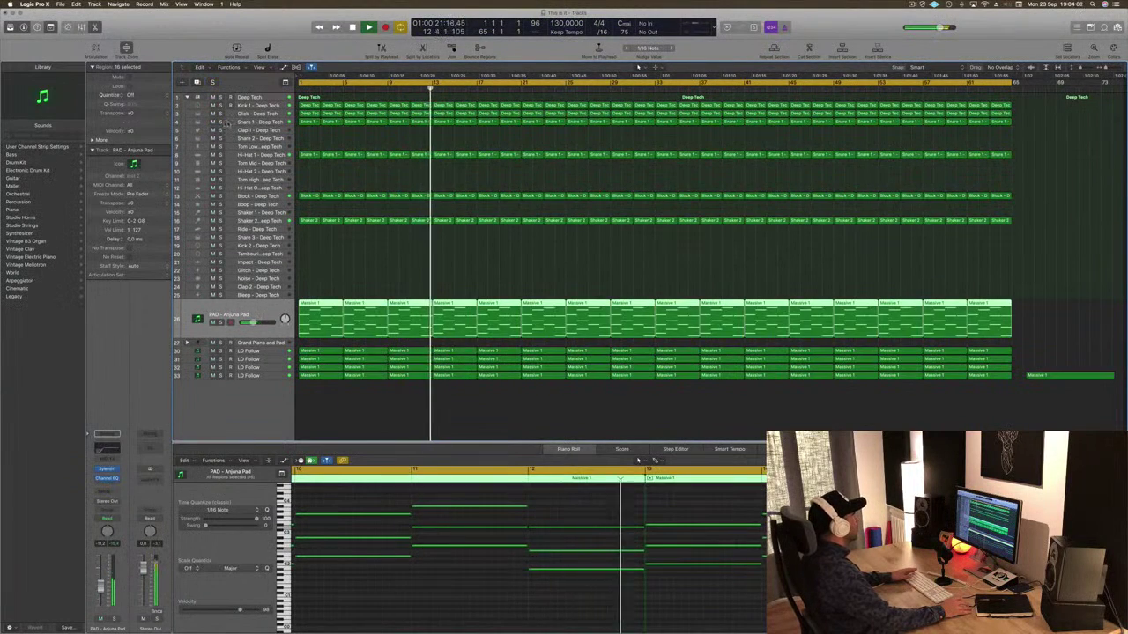
{"action": "left_click", "coordinate": [240, 122]}
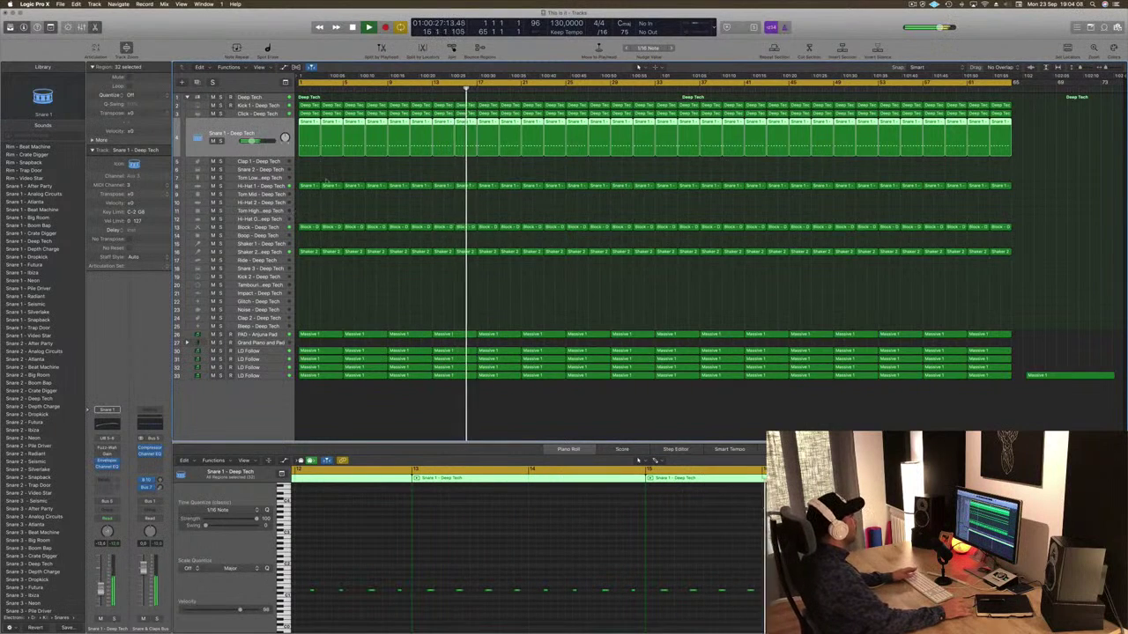
Step: Copy the first Snare 1 region onto the Clap 1 track at bar 1
{"action": "left_click", "coordinate": [284, 162]}
{"action": "left_click", "coordinate": [312, 124]}
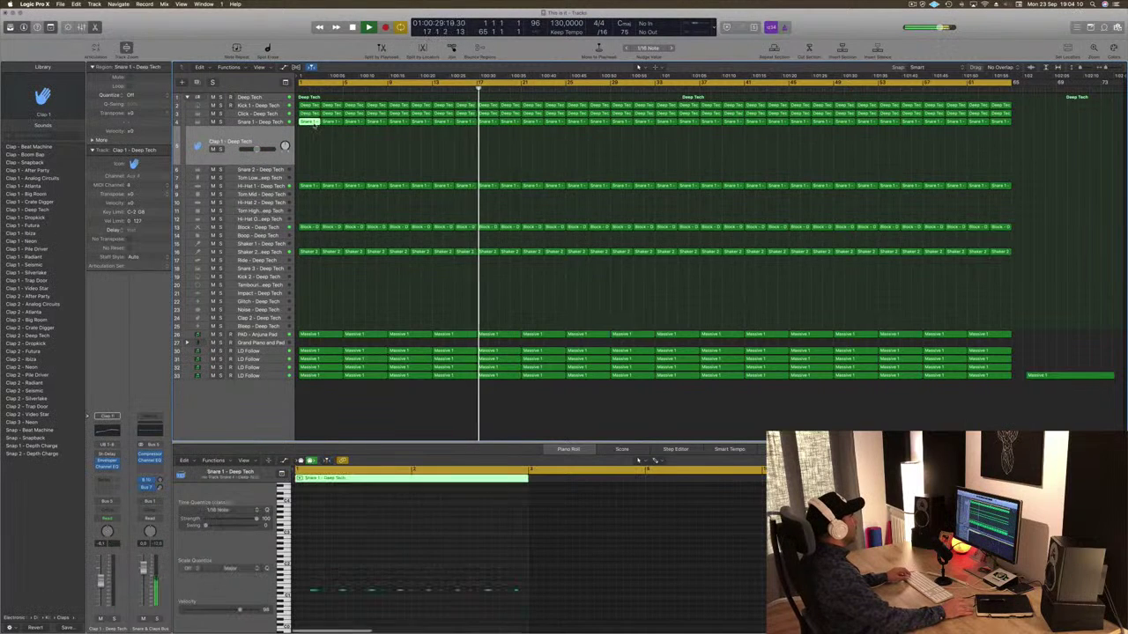
{"action": "left_click_drag", "start_coordinate": [312, 123], "coordinate": [309, 148]}
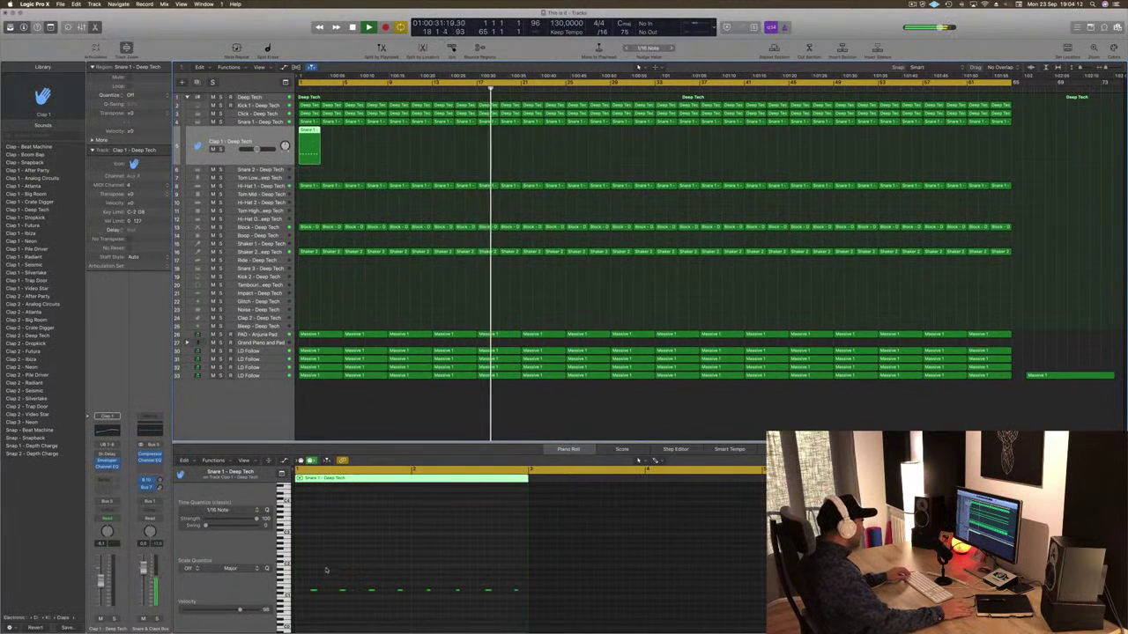
Step: Rework the copied Clap 1 region into four notes, one every half bar starting on bar 1, and play it back
{"action": "left_click", "coordinate": [315, 590]}
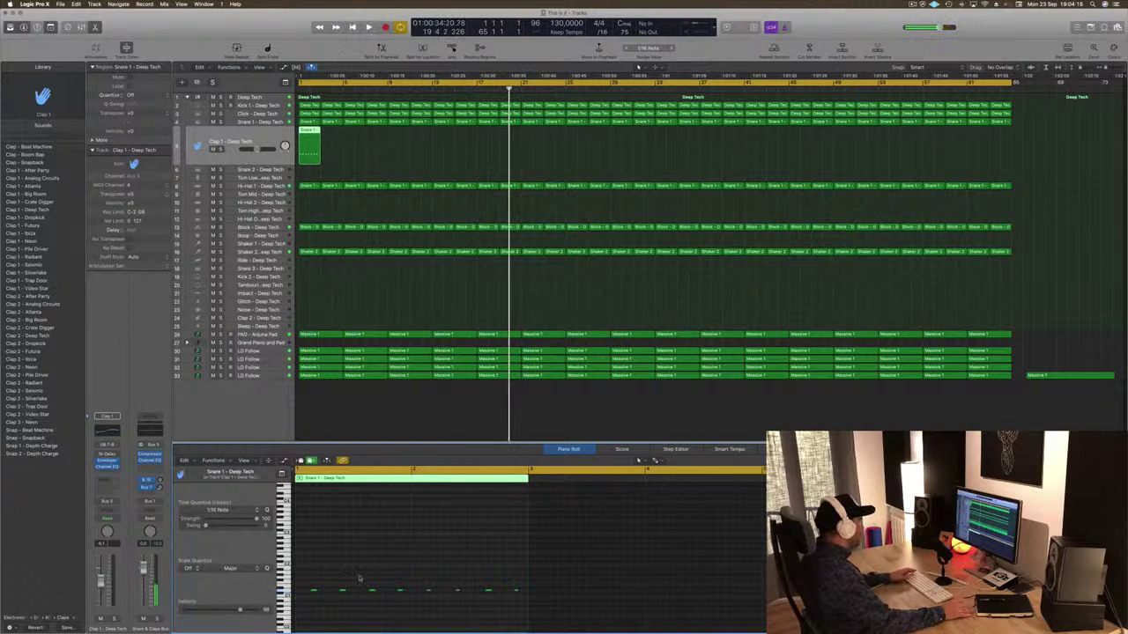
{"action": "left_click_drag", "start_coordinate": [313, 591], "coordinate": [297, 590]}
{"action": "key", "text": "space"}
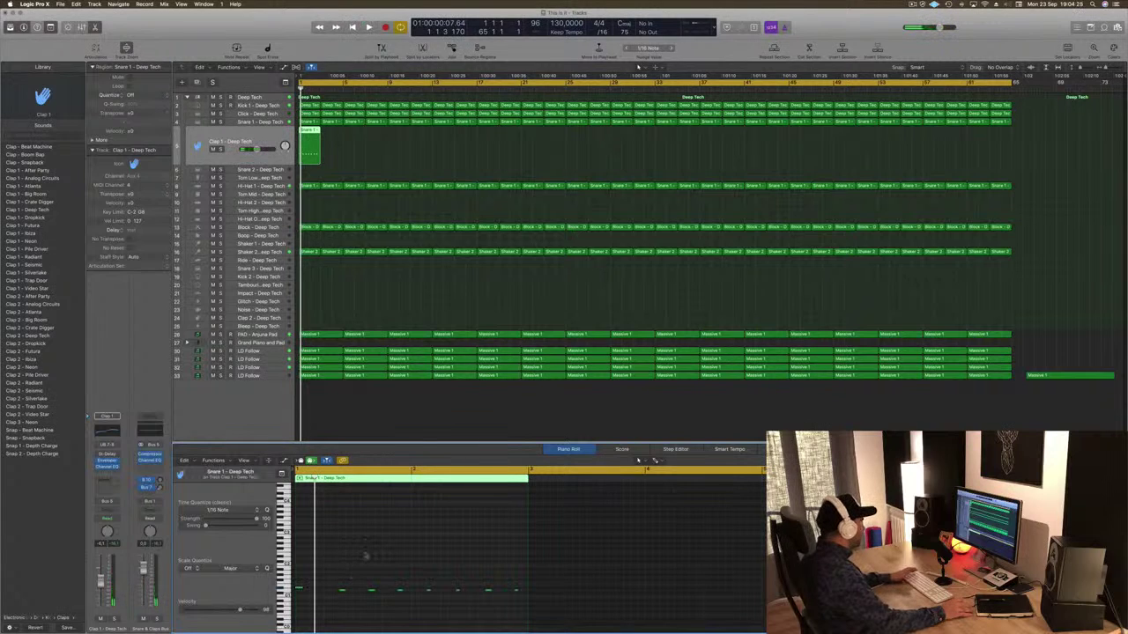
{"action": "left_click_drag", "start_coordinate": [342, 591], "coordinate": [521, 602]}
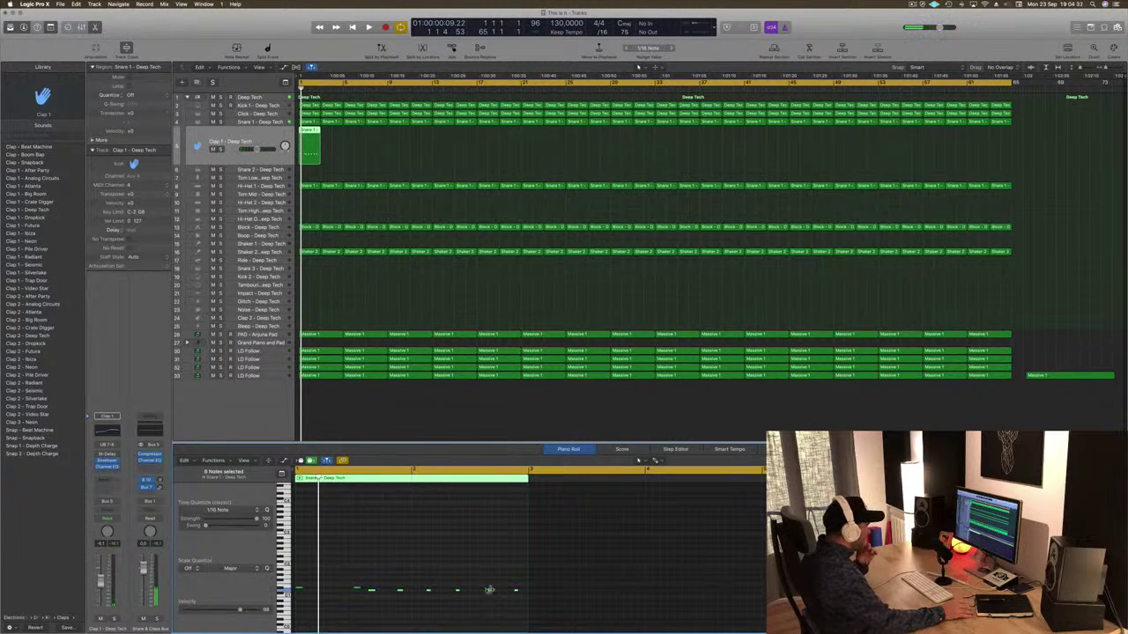
{"action": "mouse_move", "coordinate": [402, 574]}
{"action": "left_mouse_down"}
{"action": "mouse_move", "coordinate": [294, 603]}
{"action": "mouse_move", "coordinate": [297, 592]}
{"action": "mouse_move", "coordinate": [415, 592]}
{"action": "left_mouse_up"}
{"action": "key", "text": "space"}
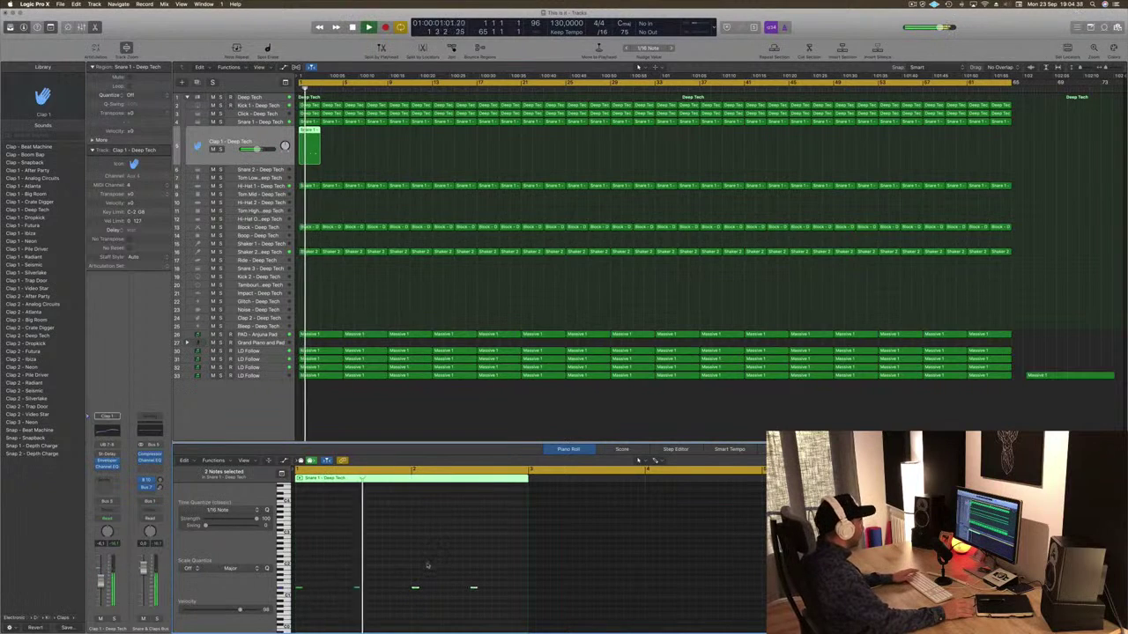
{"action": "key", "text": "space"}
{"action": "left_click", "coordinate": [370, 552]}
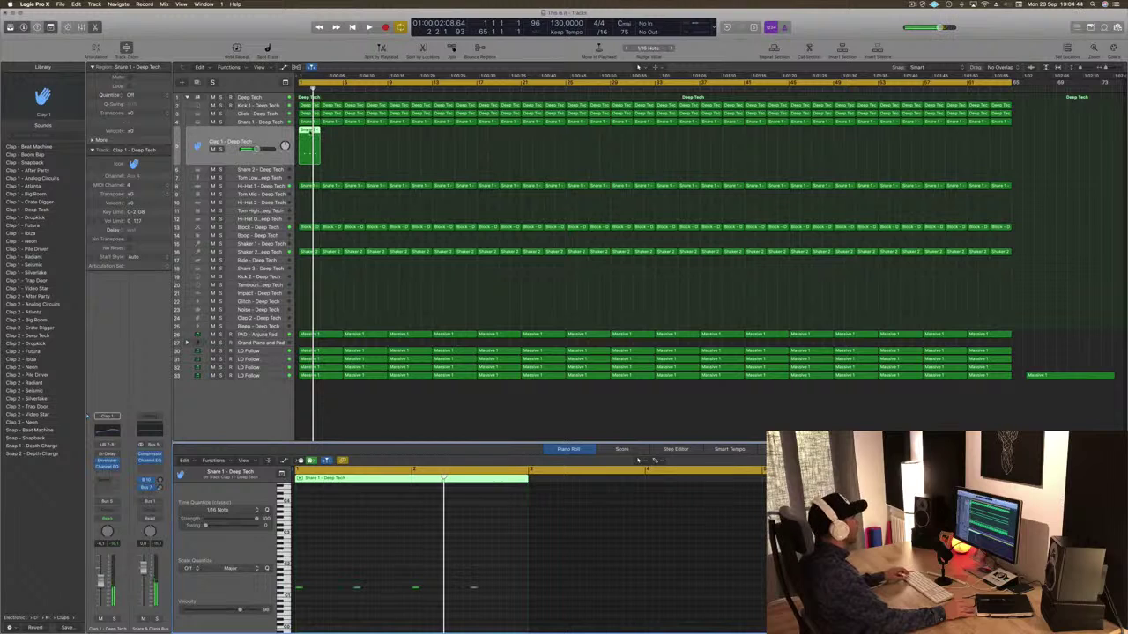
Step: Duplicate the two-bar Clap 1 region end to end until it fills the 64-bar arrangement
{"action": "left_click_drag", "start_coordinate": [308, 134], "coordinate": [396, 134]}
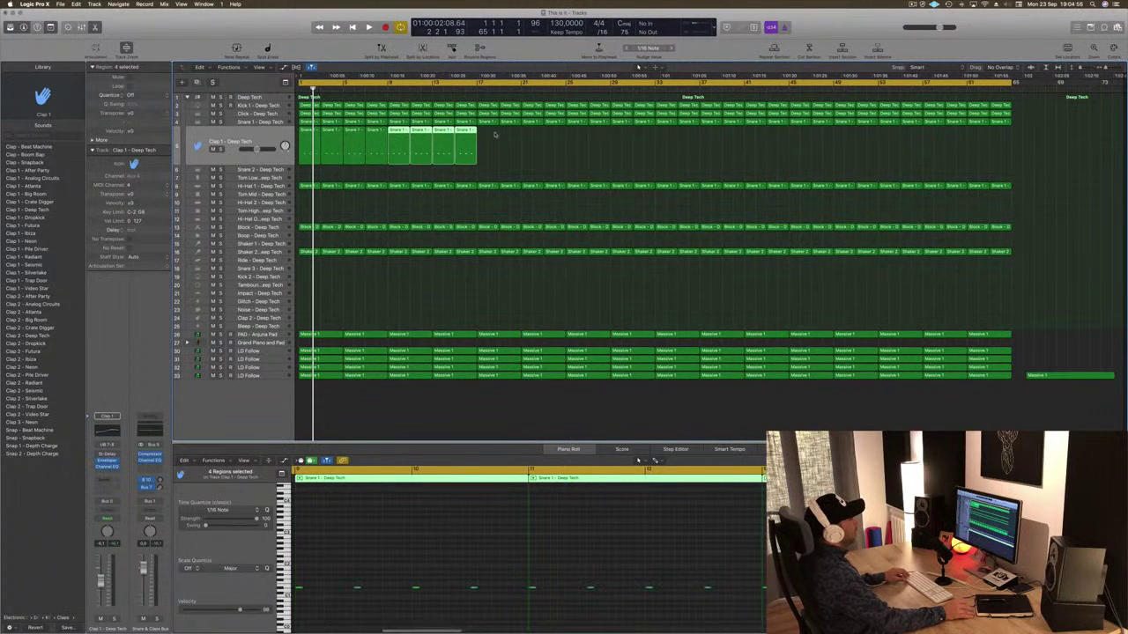
{"action": "left_click", "coordinate": [520, 145]}
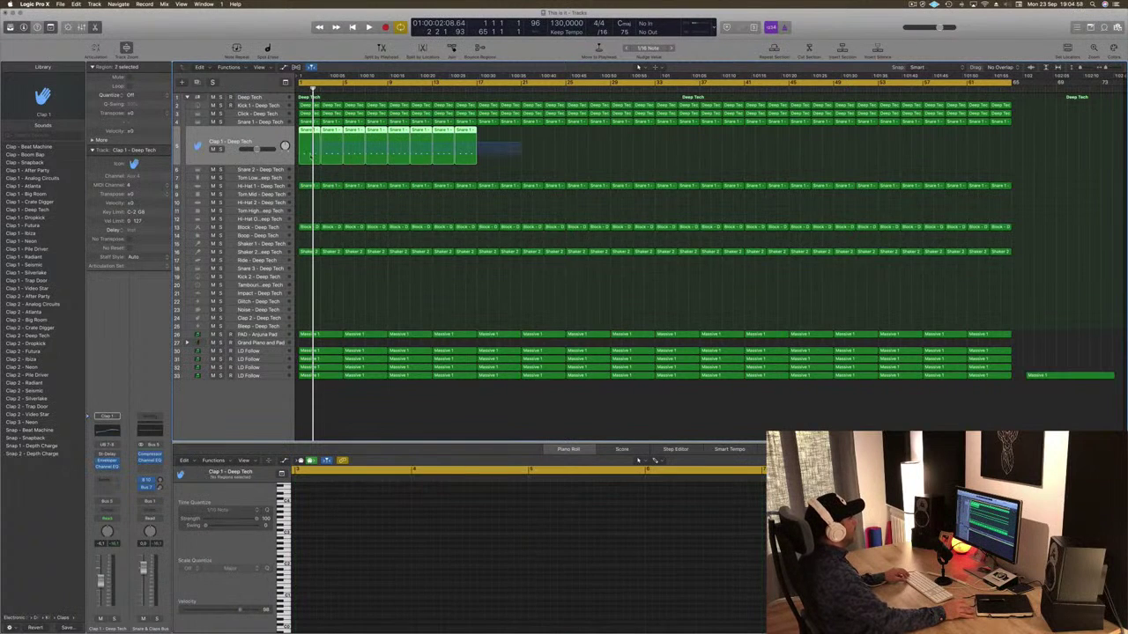
{"action": "left_click_drag", "start_coordinate": [306, 132], "coordinate": [849, 135]}
Step: Play the arrangement from the start and lower the Clap 1 track's volume to about -10.4 dB
{"action": "key", "text": "Return"}
{"action": "key", "text": "space"}
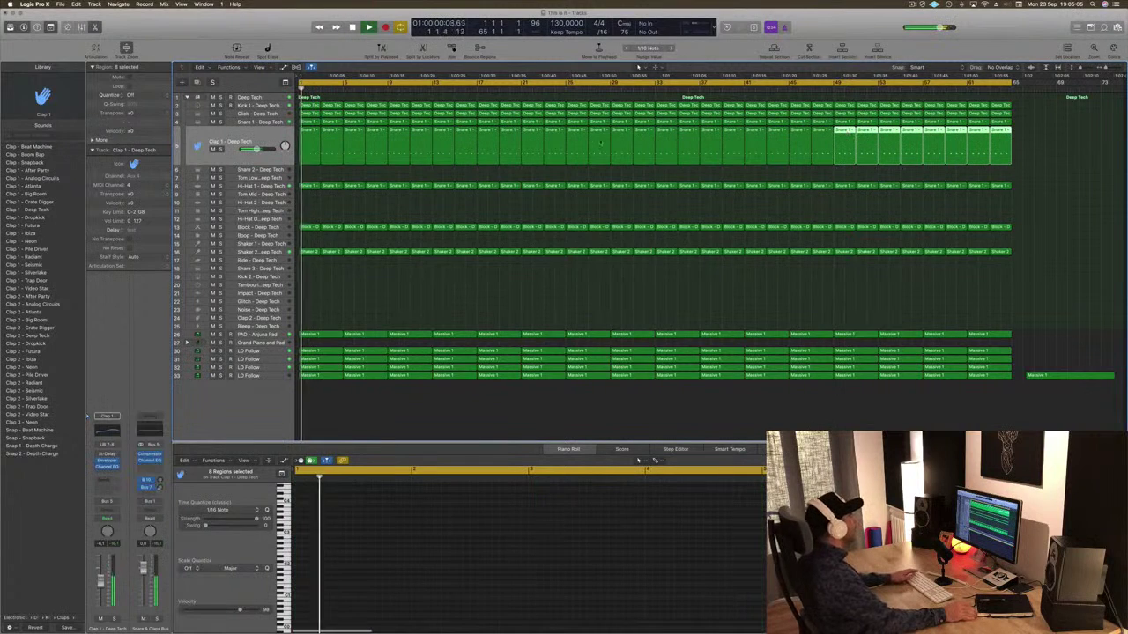
{"action": "left_click", "coordinate": [253, 143]}
{"action": "left_click_drag", "start_coordinate": [101, 584], "coordinate": [100, 591]}
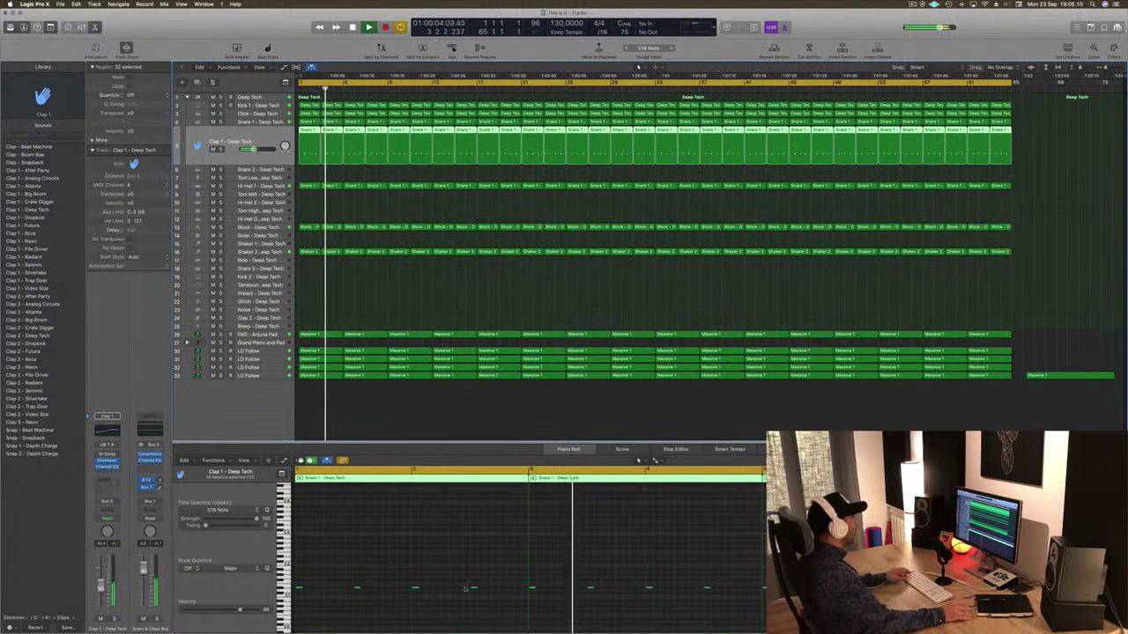
Step: Shift the notes in all Clap 1 regions one beat later and play the arrangement to check the new placement
{"action": "left_click", "coordinate": [418, 564]}
{"action": "scroll", "coordinate": [379, 560], "scroll_direction": "down", "scroll_amount": 2}
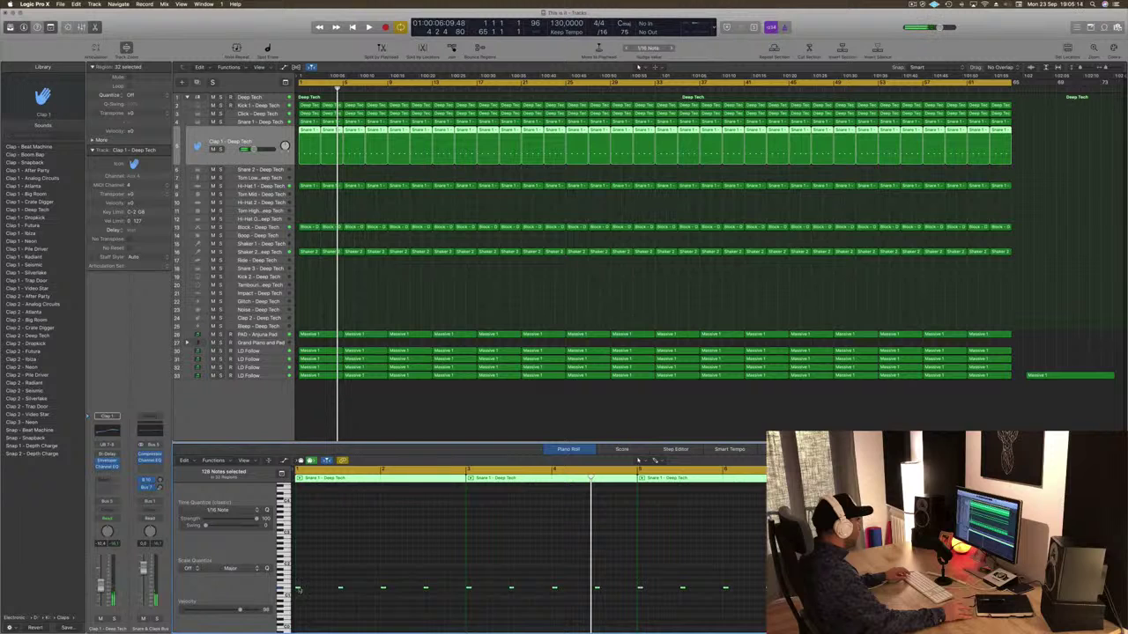
{"action": "left_click_drag", "start_coordinate": [298, 590], "coordinate": [313, 590]}
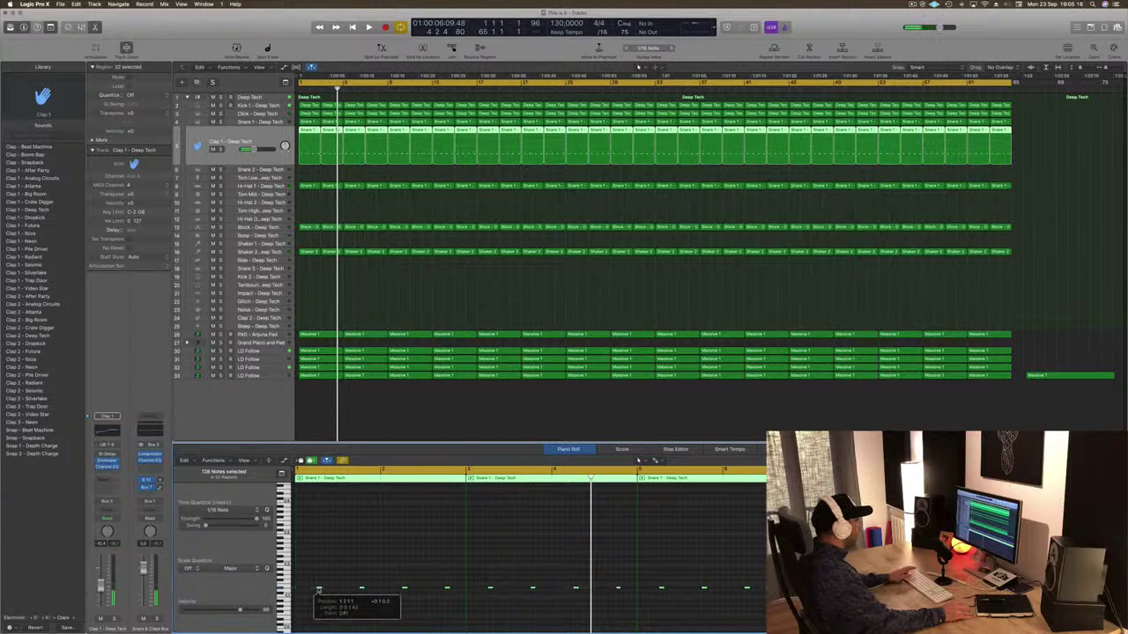
{"action": "key", "text": "space"}
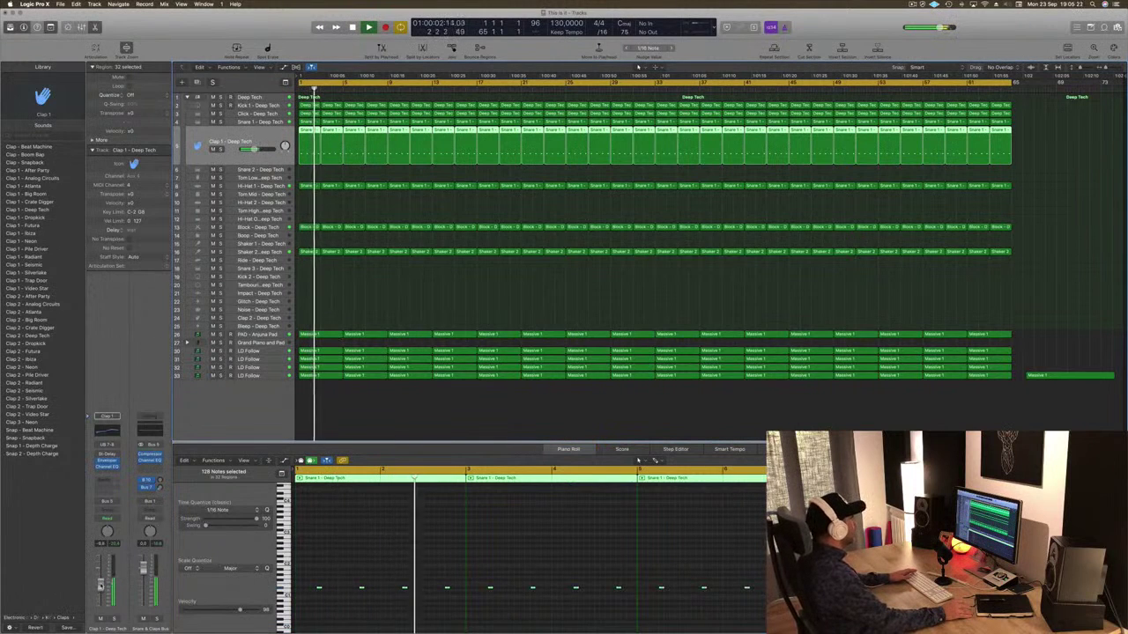
{"action": "left_click", "coordinate": [379, 297]}
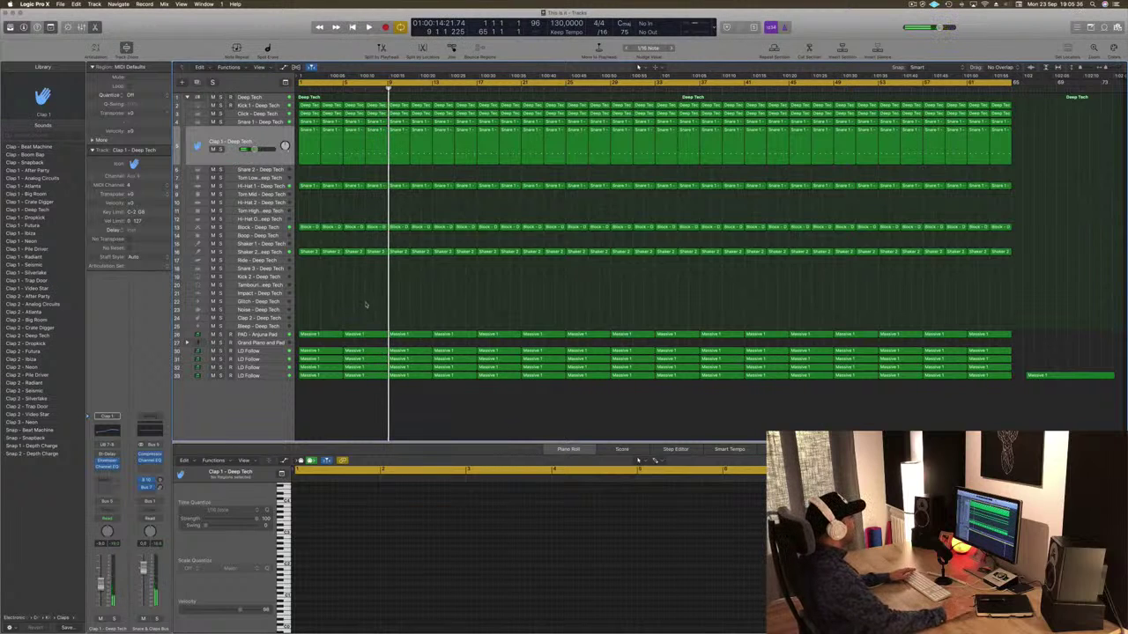
Step: Check the pad and the first two LD Follow tracks, briefly playing the first LD Follow track in solo
{"action": "left_click", "coordinate": [260, 333]}
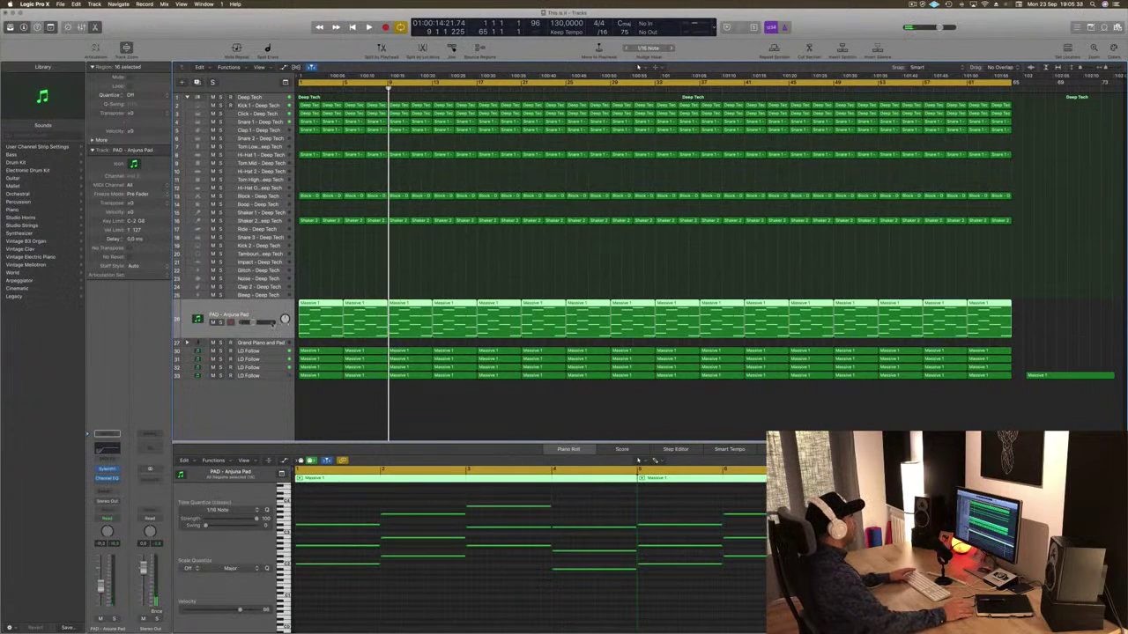
{"action": "left_click", "coordinate": [304, 412]}
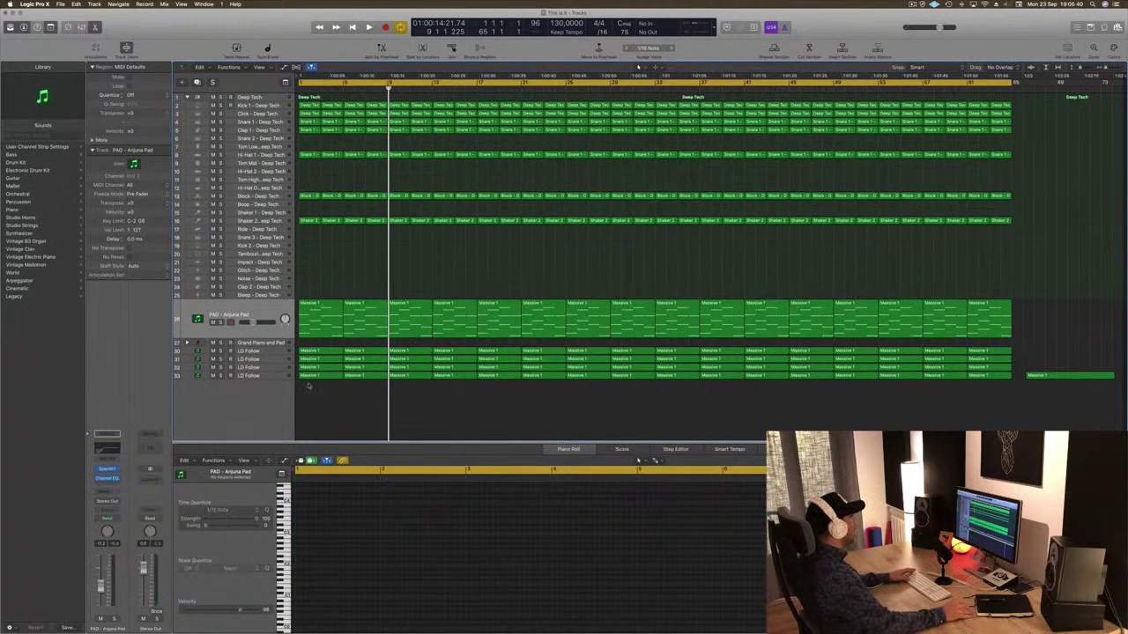
{"action": "left_click", "coordinate": [276, 357]}
{"action": "left_click", "coordinate": [319, 418]}
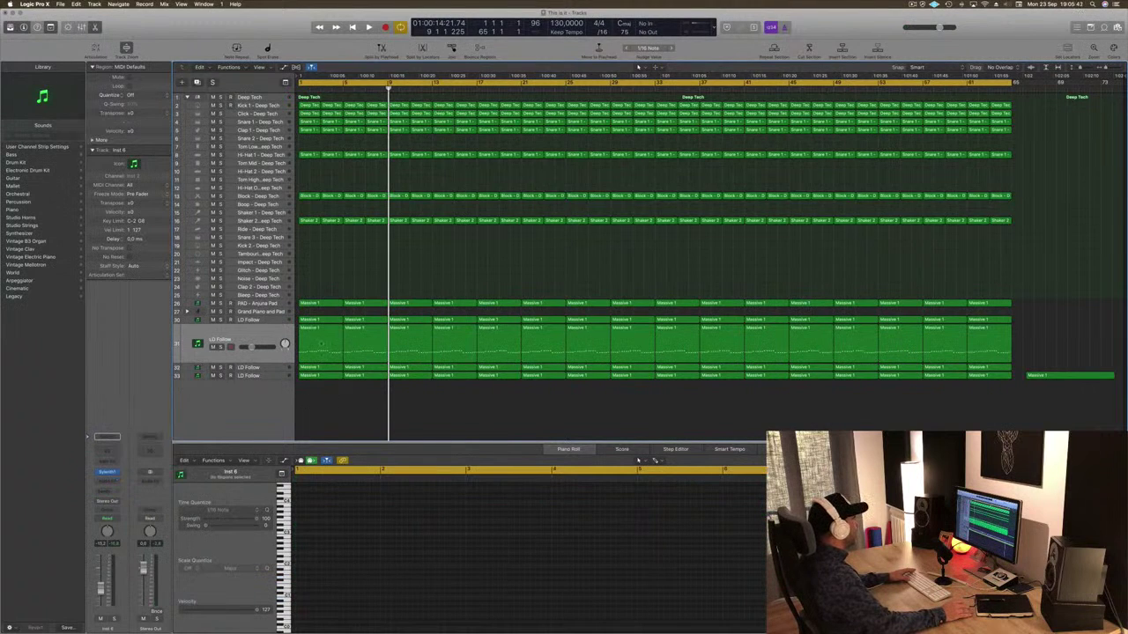
{"action": "left_click", "coordinate": [274, 321]}
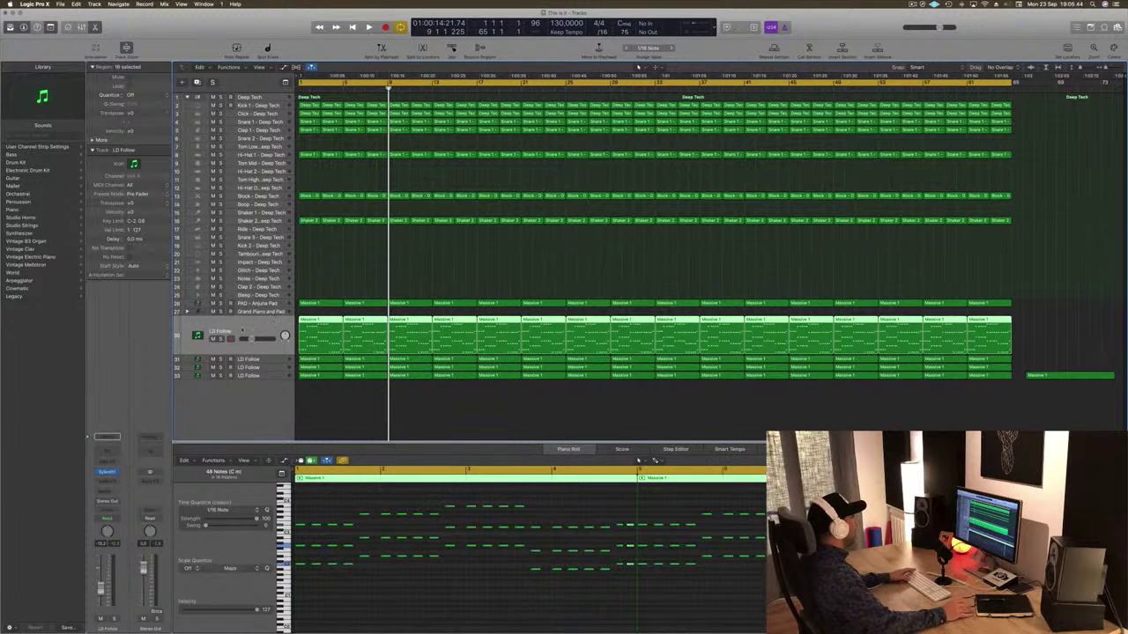
{"action": "left_click", "coordinate": [221, 339]}
{"action": "key", "text": "space"}
{"action": "key", "text": "space"}
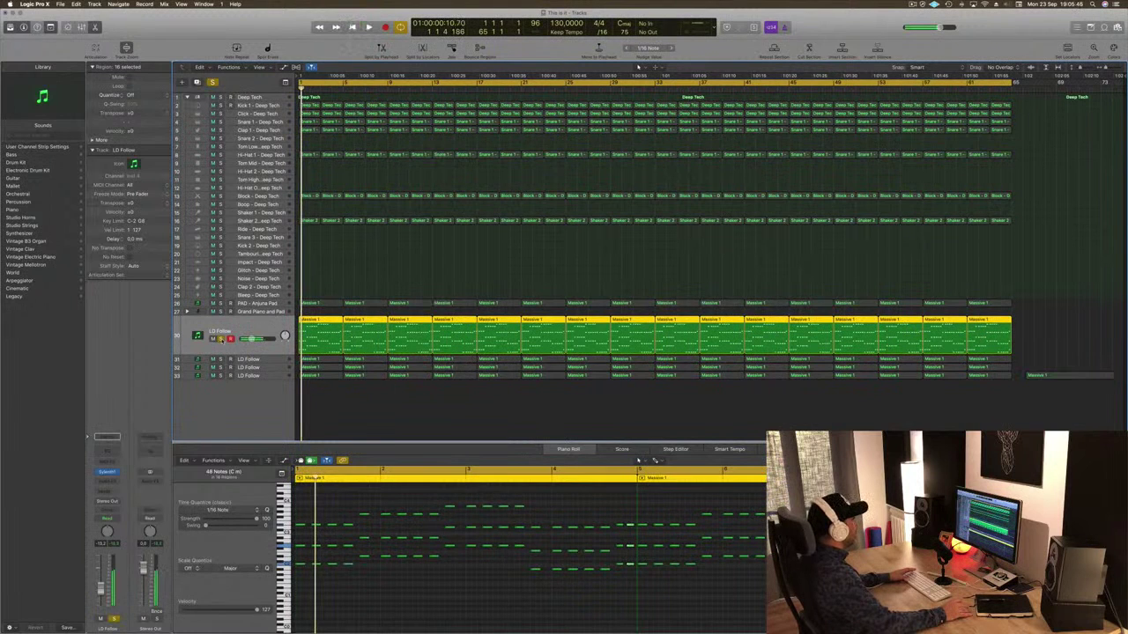
{"action": "left_click", "coordinate": [221, 339]}
Step: Solo the PAD - Anjuna Pad track during playback and rename it Main Pad
{"action": "left_click", "coordinate": [260, 304]}
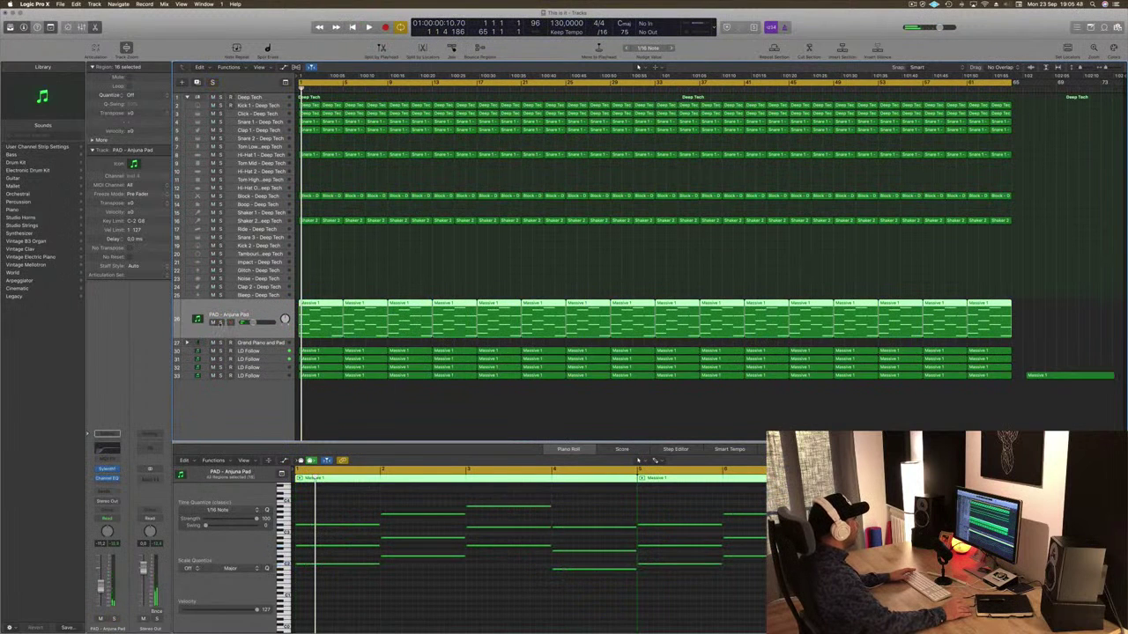
{"action": "left_click", "coordinate": [221, 323]}
{"action": "key", "text": "space"}
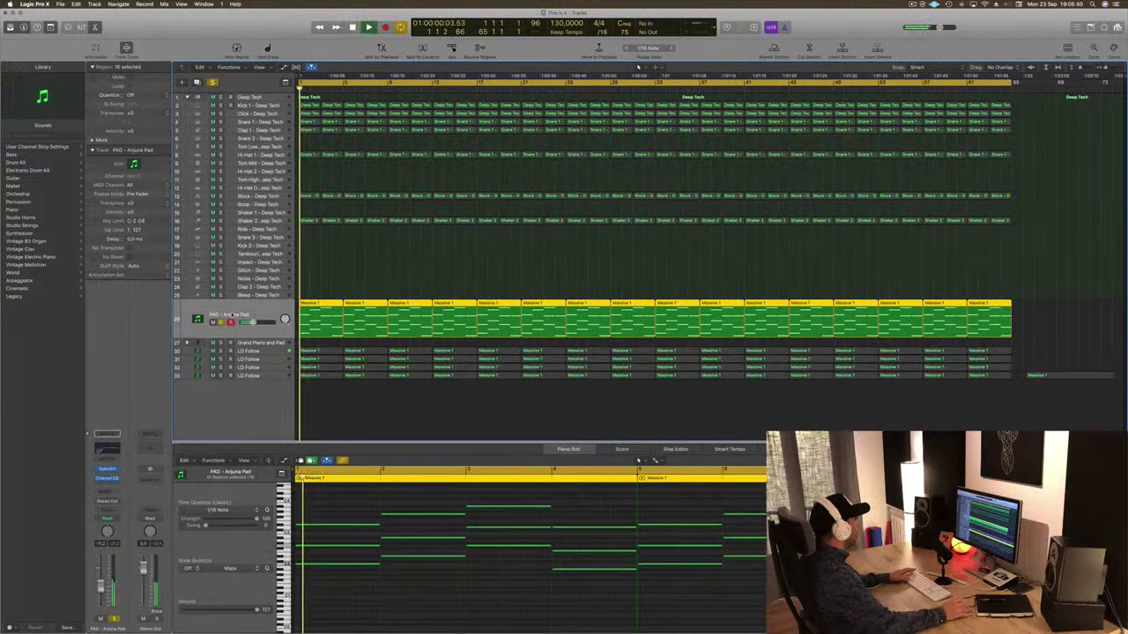
{"action": "double_click", "coordinate": [231, 314]}
{"action": "type", "text": "Main Pad"}
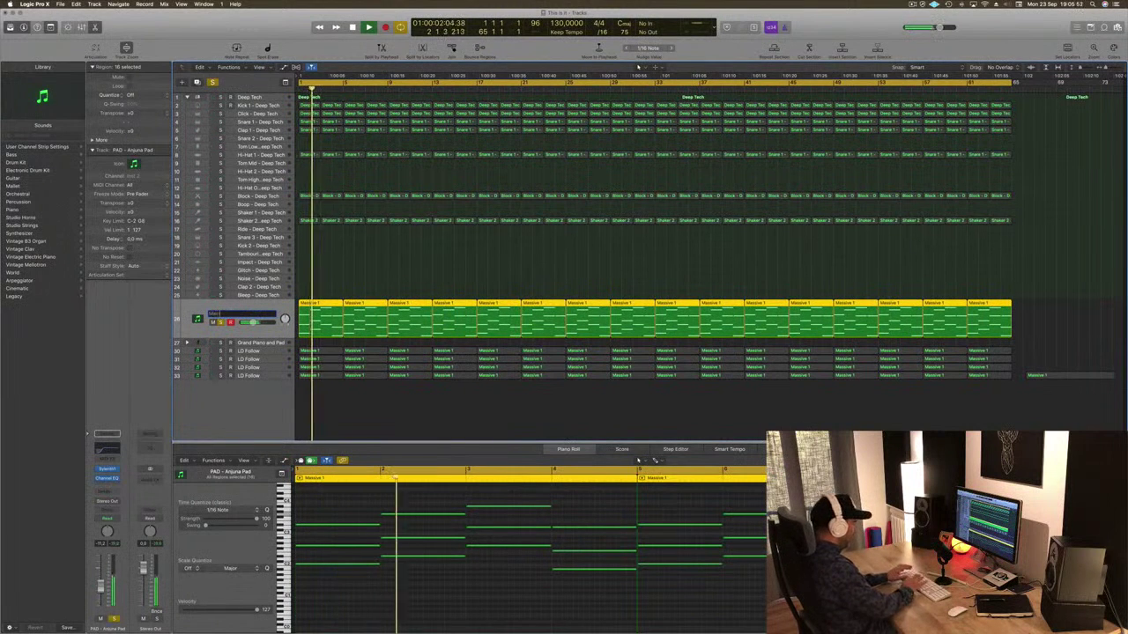
{"action": "key", "text": "Return"}
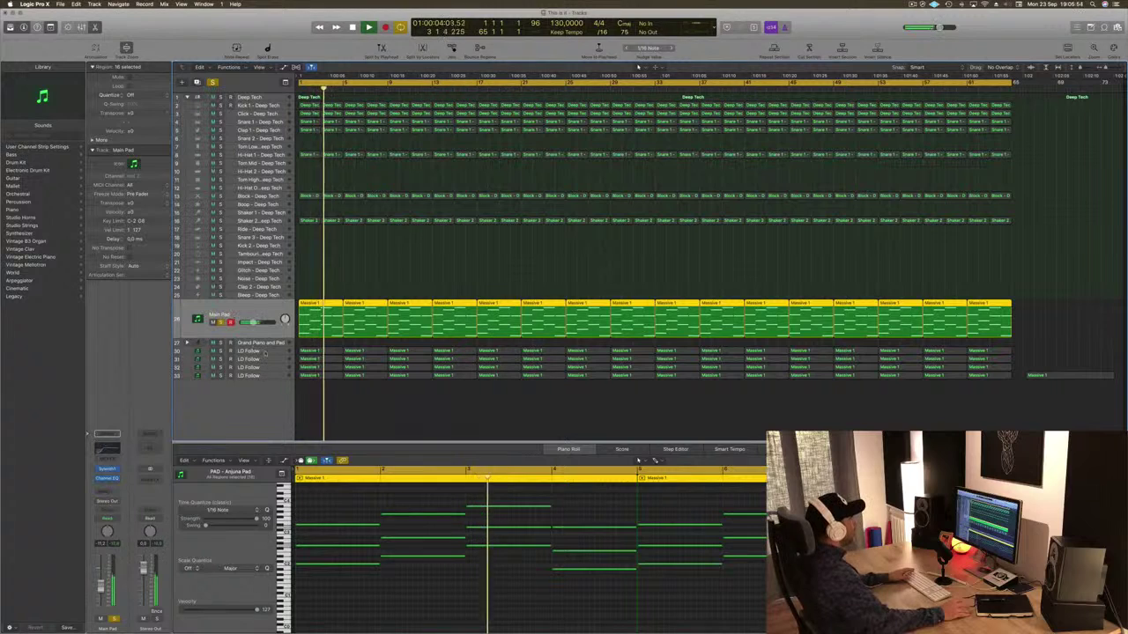
Step: Add the first LD Follow track to the soloed playback from the start and rename it Main Stabs
{"action": "left_click", "coordinate": [246, 351]}
{"action": "key", "text": "Return"}
{"action": "left_click", "coordinate": [222, 339]}
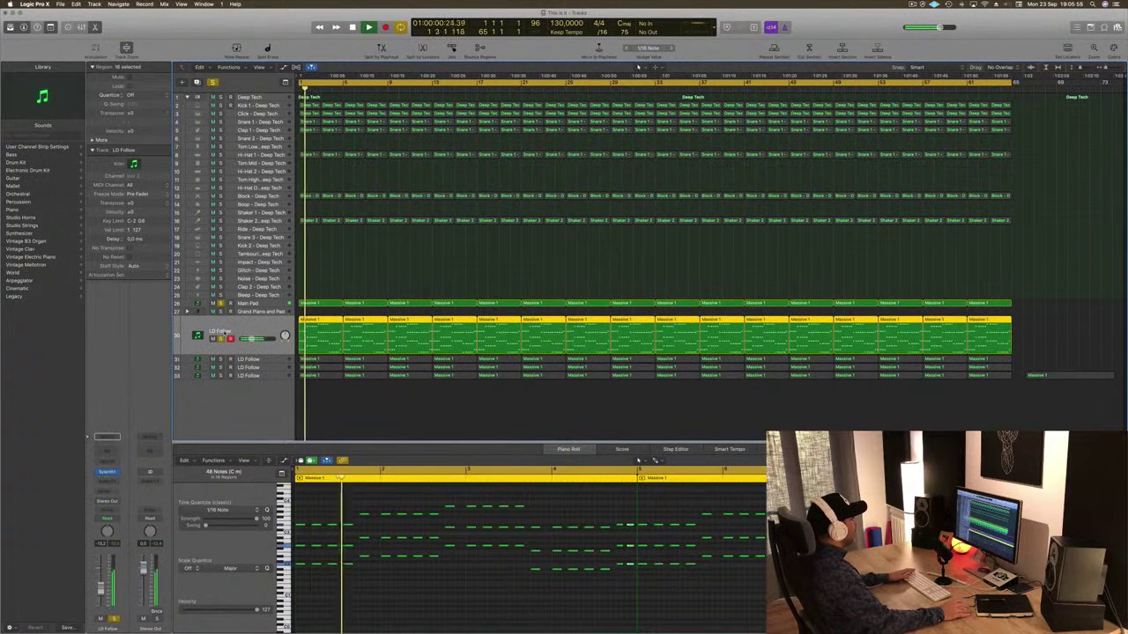
{"action": "double_click", "coordinate": [222, 332]}
{"action": "type", "text": "Main Stabs"}
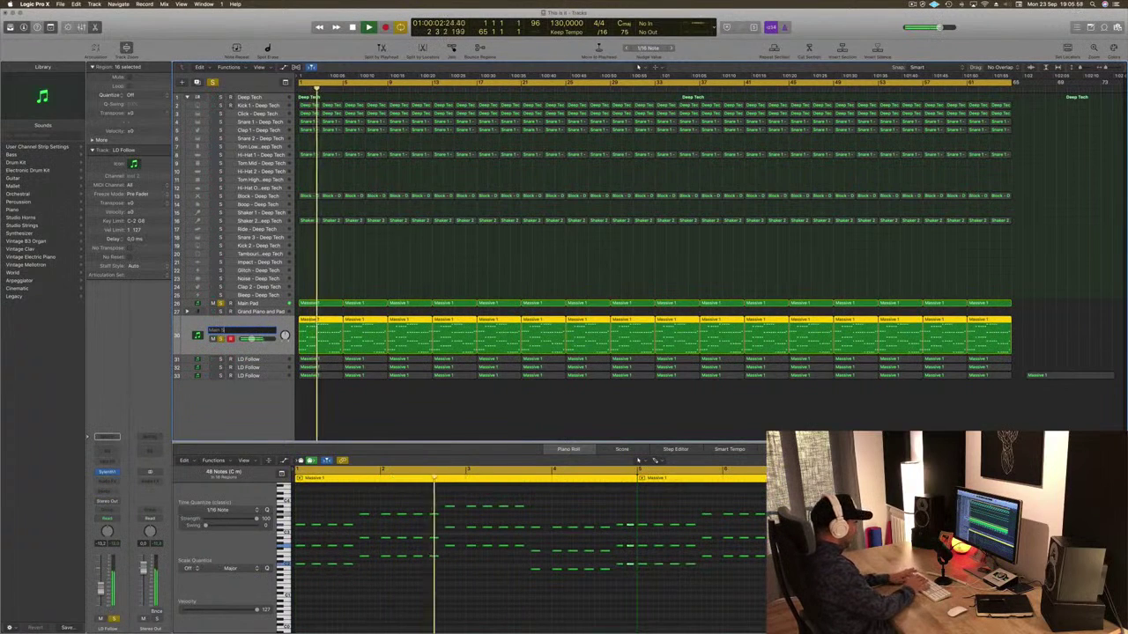
{"action": "key", "text": "Return"}
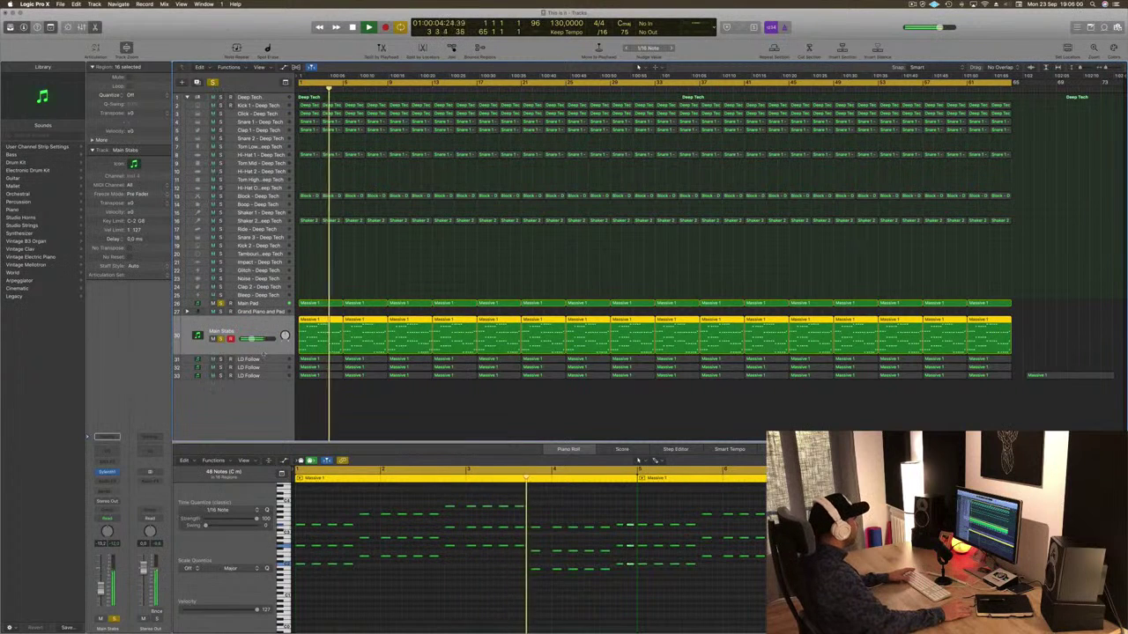
Step: Solo the LD Follow track below Main Stabs as well and rename it Low Stabs
{"action": "left_click", "coordinate": [250, 357]}
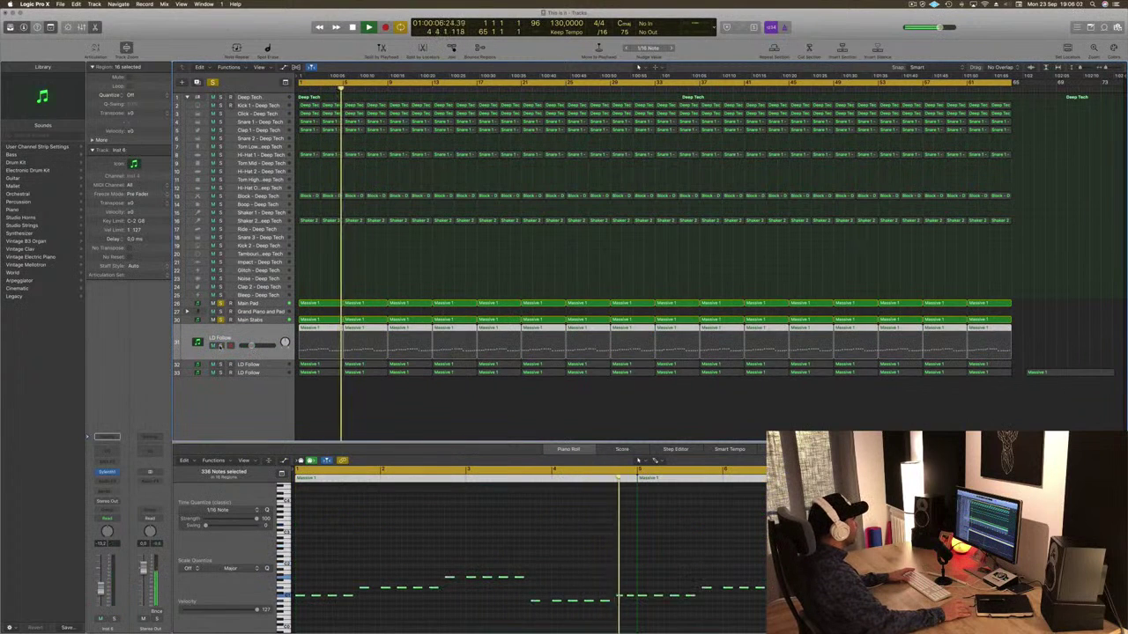
{"action": "left_click", "coordinate": [220, 347]}
{"action": "double_click", "coordinate": [221, 338]}
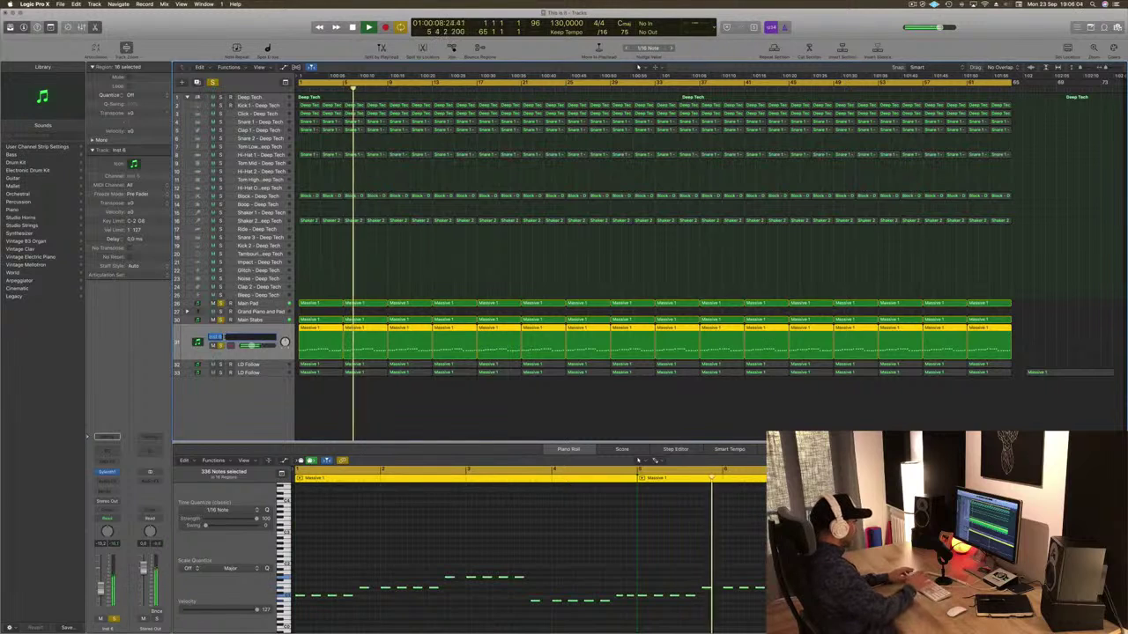
{"action": "type", "text": "Low Stabs"}
{"action": "key", "text": "Return"}
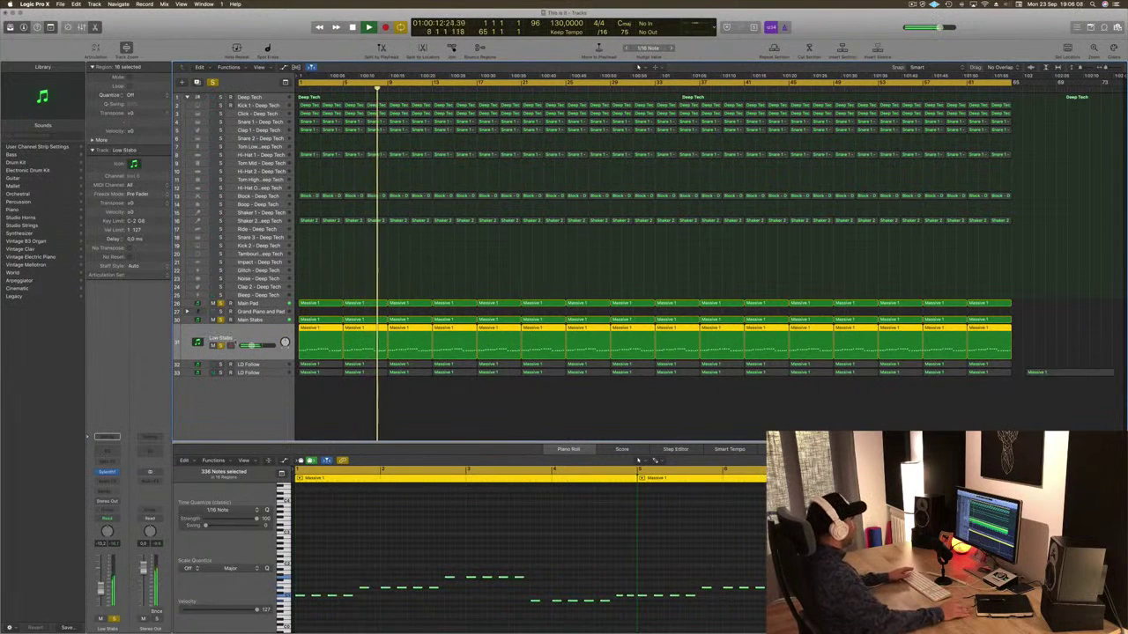
Step: Rename the LD Follow track below Low Stabs as Main Bass and solo the last LD Follow track
{"action": "double_click", "coordinate": [250, 364]}
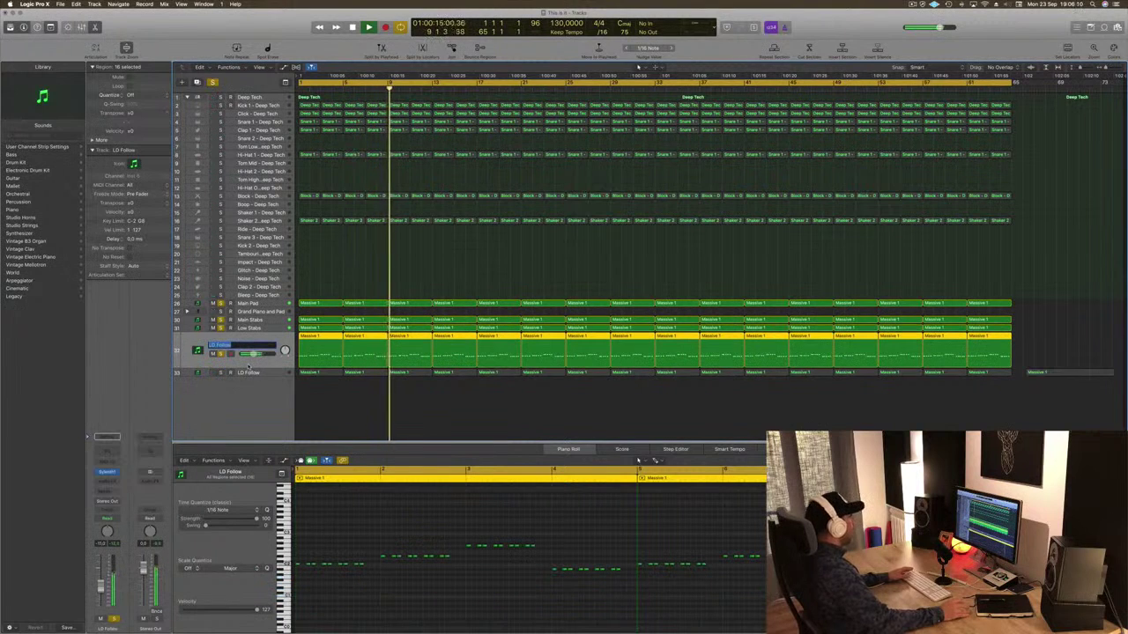
{"action": "type", "text": "Main Bass"}
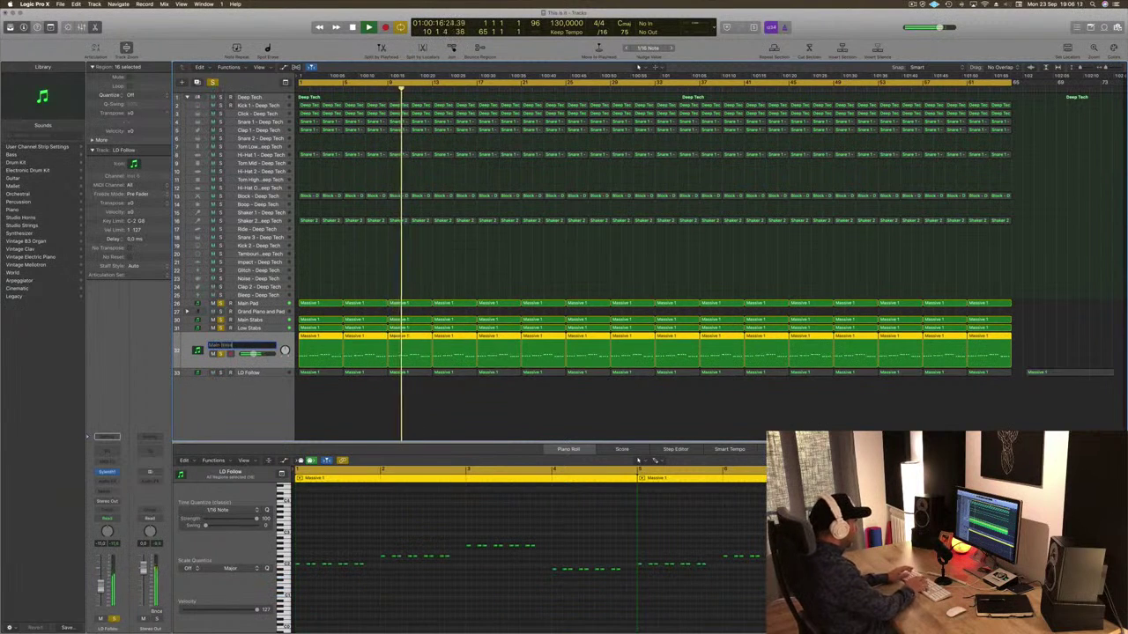
{"action": "left_click", "coordinate": [261, 374]}
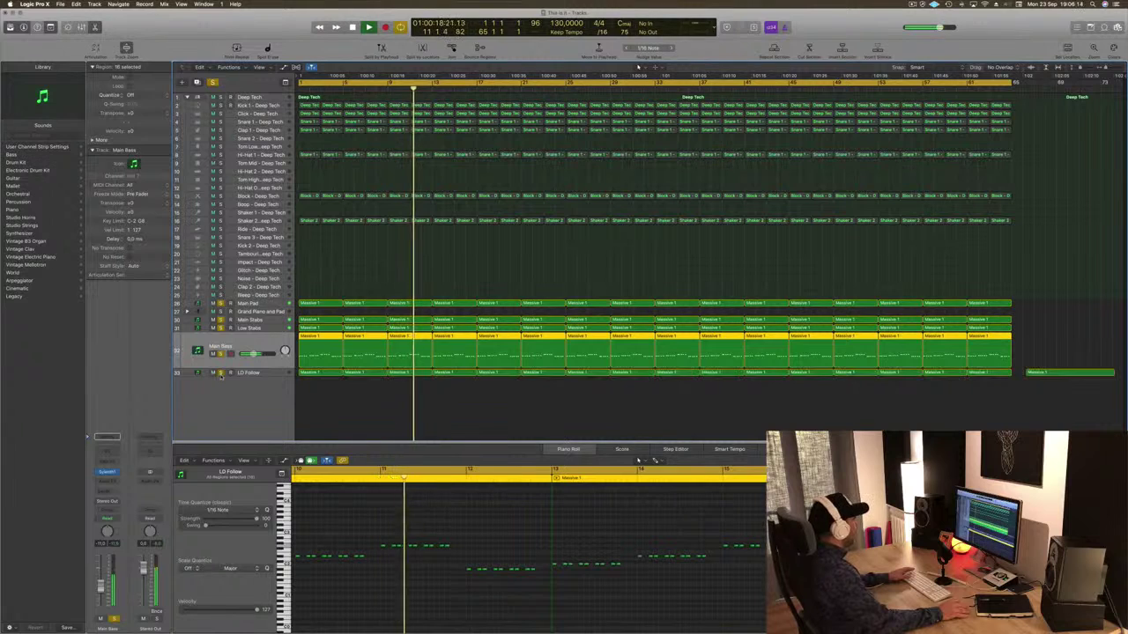
Step: Rename the last LD Follow track as Sup Bass and stop playback
{"action": "left_click", "coordinate": [261, 373]}
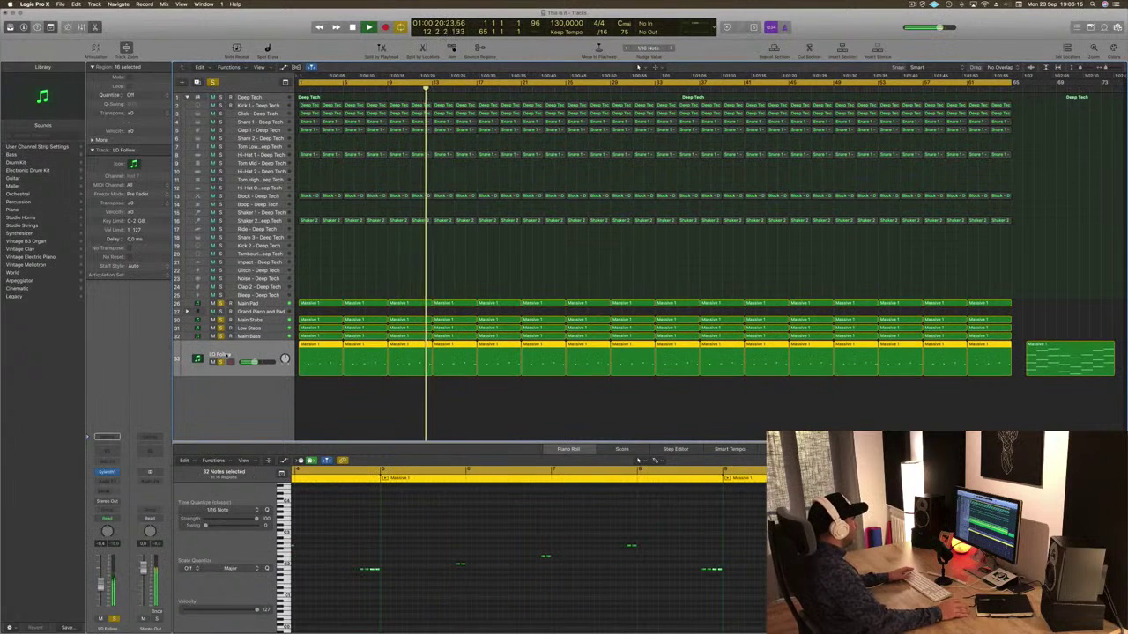
{"action": "double_click", "coordinate": [220, 354]}
{"action": "type", "text": "Sus Bass"}
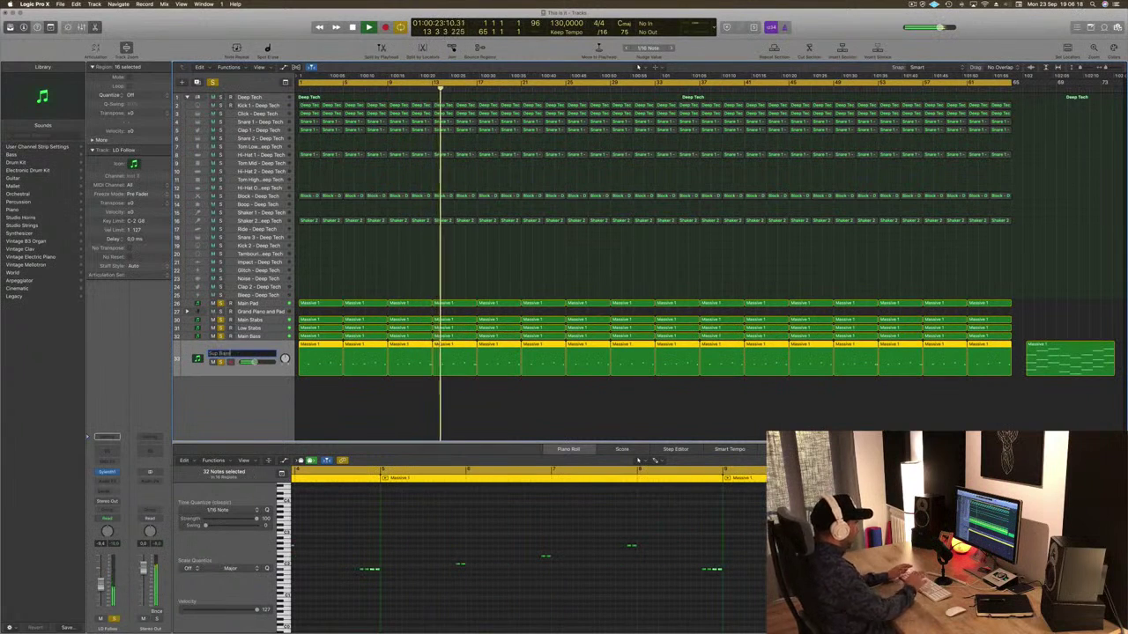
{"action": "key", "text": "Return"}
{"action": "key", "text": "space"}
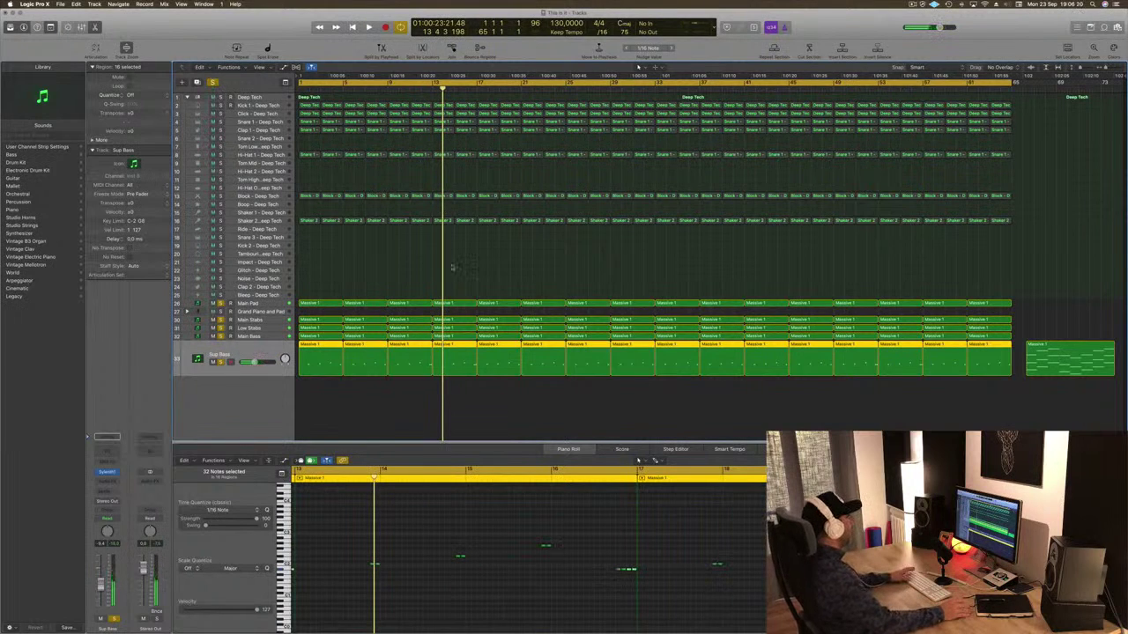
Step: Clear all track solos and play the full arrangement from the start
{"action": "left_click", "coordinate": [212, 82]}
{"action": "key", "text": "Return"}
{"action": "key", "text": "space"}
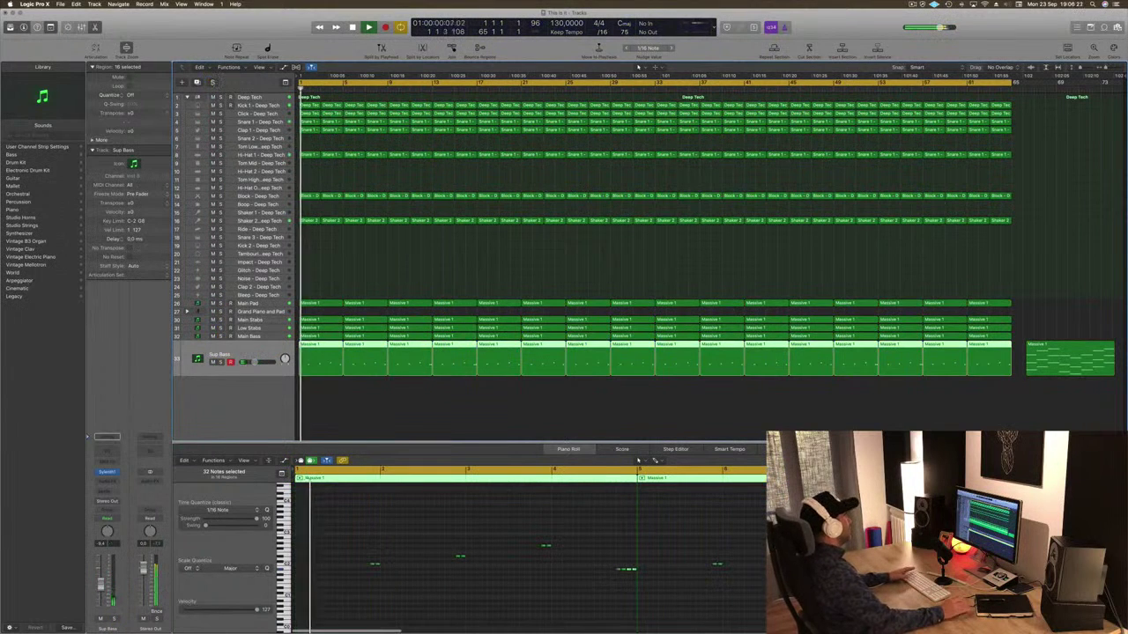
Step: Delete the first four Sup Bass regions so the part starts at bar 17, and play the opening briefly
{"action": "left_click", "coordinate": [322, 352]}
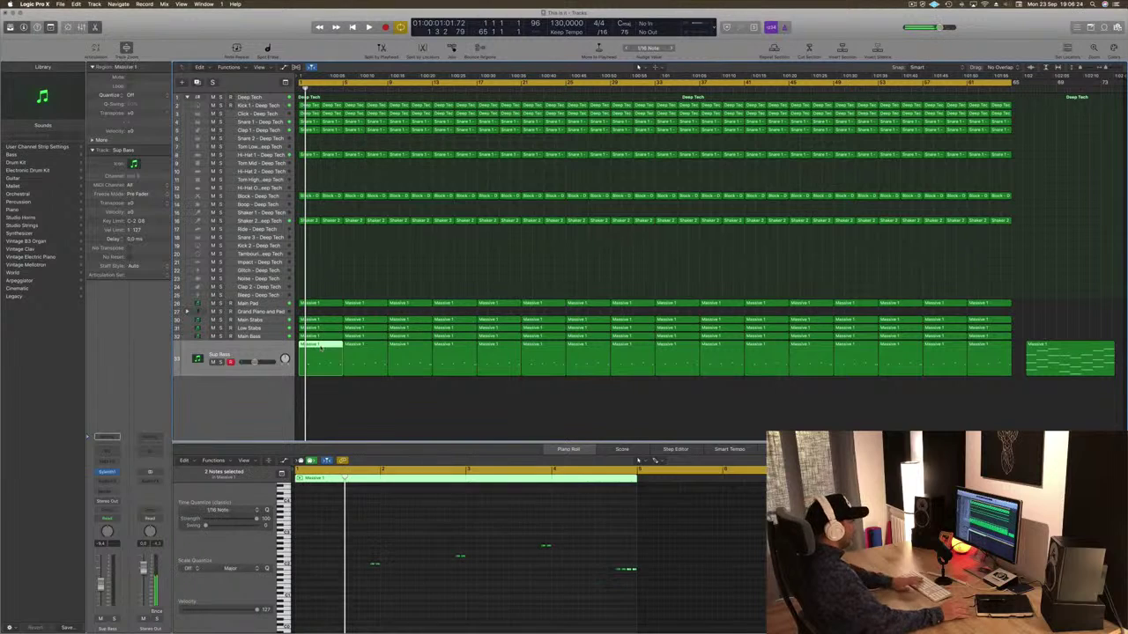
{"action": "key", "text": "Delete"}
{"action": "left_click", "coordinate": [365, 353]}
{"action": "key", "text": "Delete"}
{"action": "left_click", "coordinate": [411, 350]}
{"action": "key", "text": "Delete"}
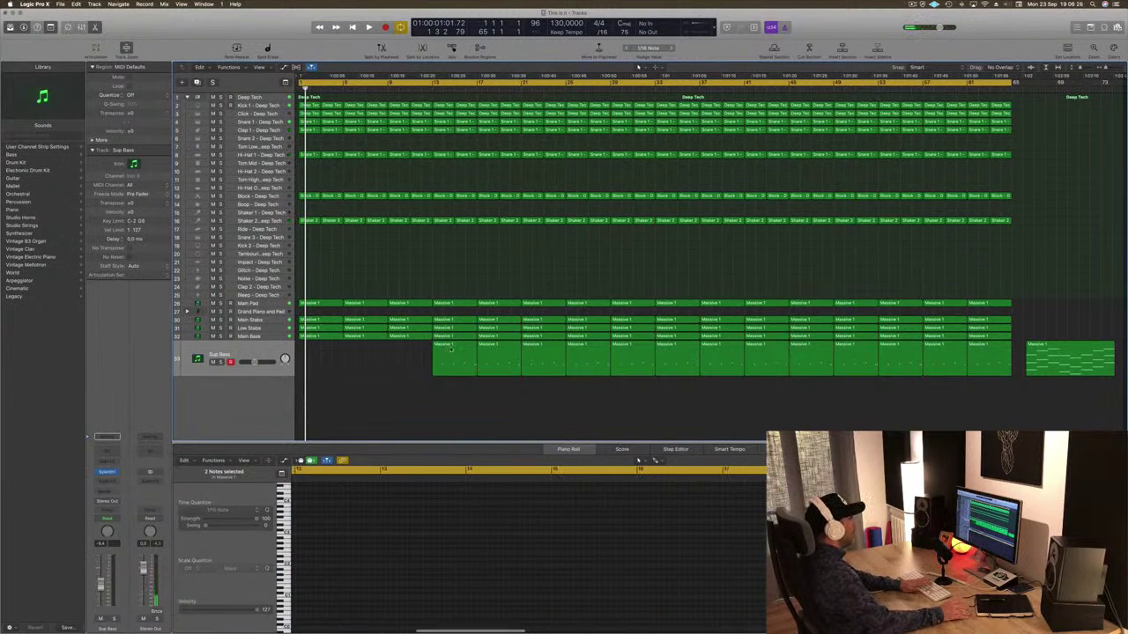
{"action": "key", "text": "Delete"}
{"action": "key", "text": "space"}
{"action": "key", "text": "space"}
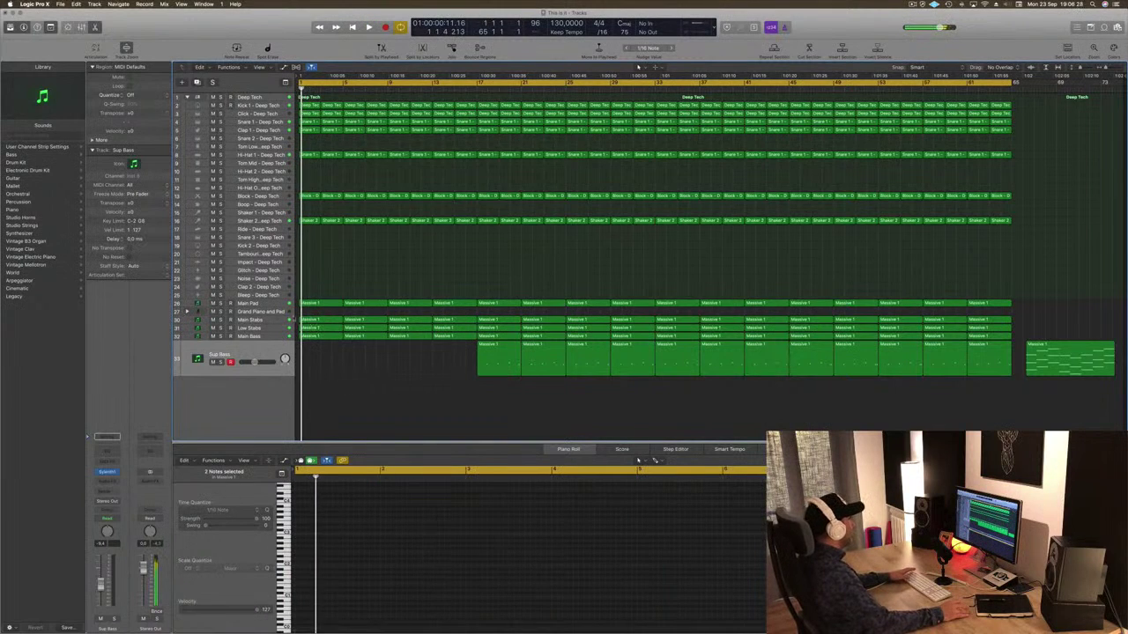
Step: Delete the first two Main Stabs regions so the part starts at bar 9, and replay from the start
{"action": "key", "text": "Up"}
{"action": "key", "text": "Up"}
{"action": "key", "text": "Up"}
{"action": "key", "text": "space"}
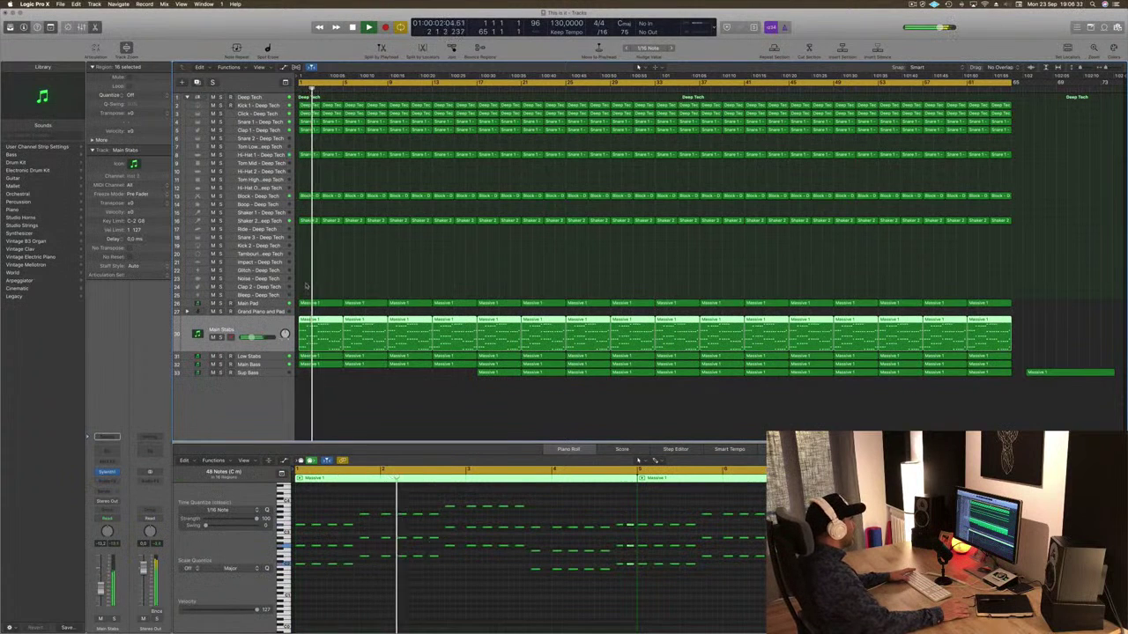
{"action": "left_click", "coordinate": [322, 326]}
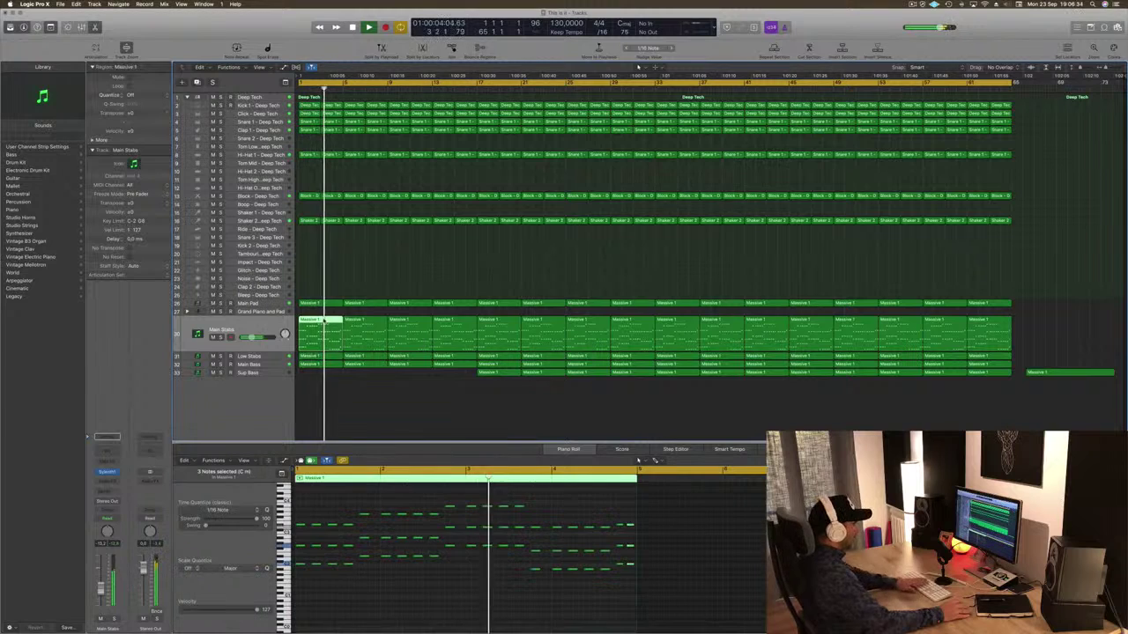
{"action": "key", "text": "Delete"}
{"action": "left_click", "coordinate": [364, 320]}
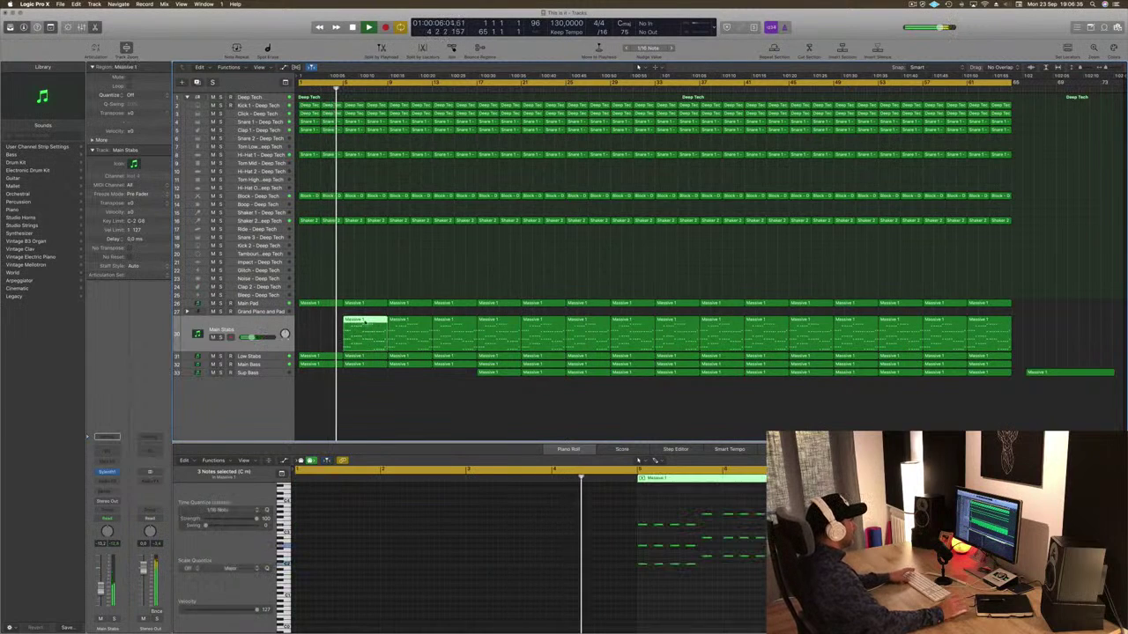
{"action": "key", "text": "Delete"}
{"action": "key", "text": "space"}
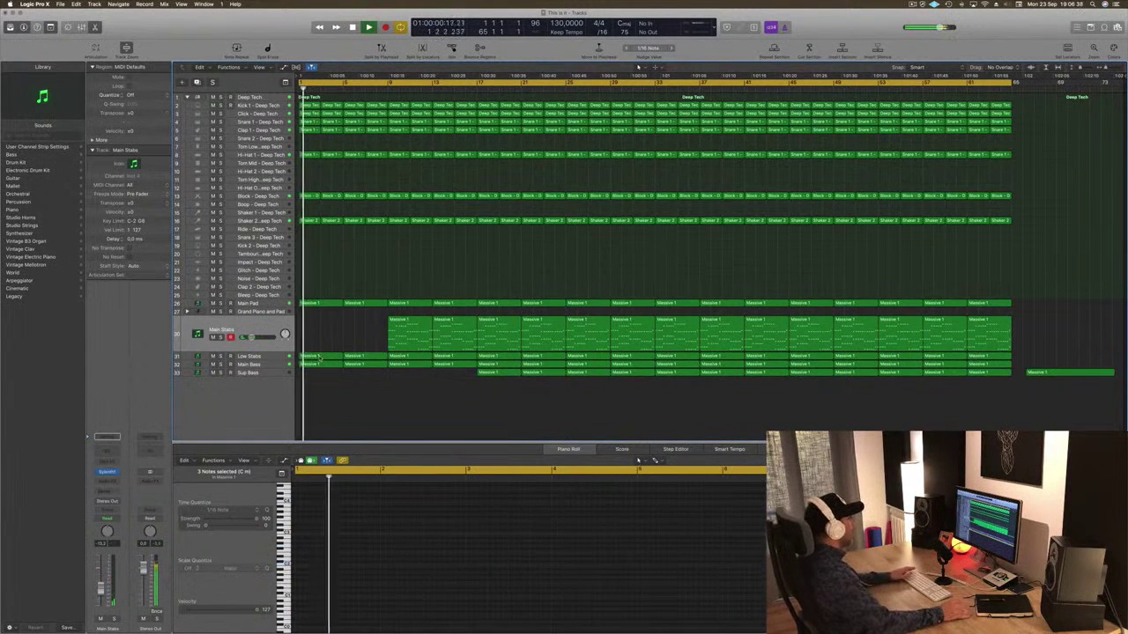
Step: Mute the Low Stabs track during playback
{"action": "left_click", "coordinate": [274, 364]}
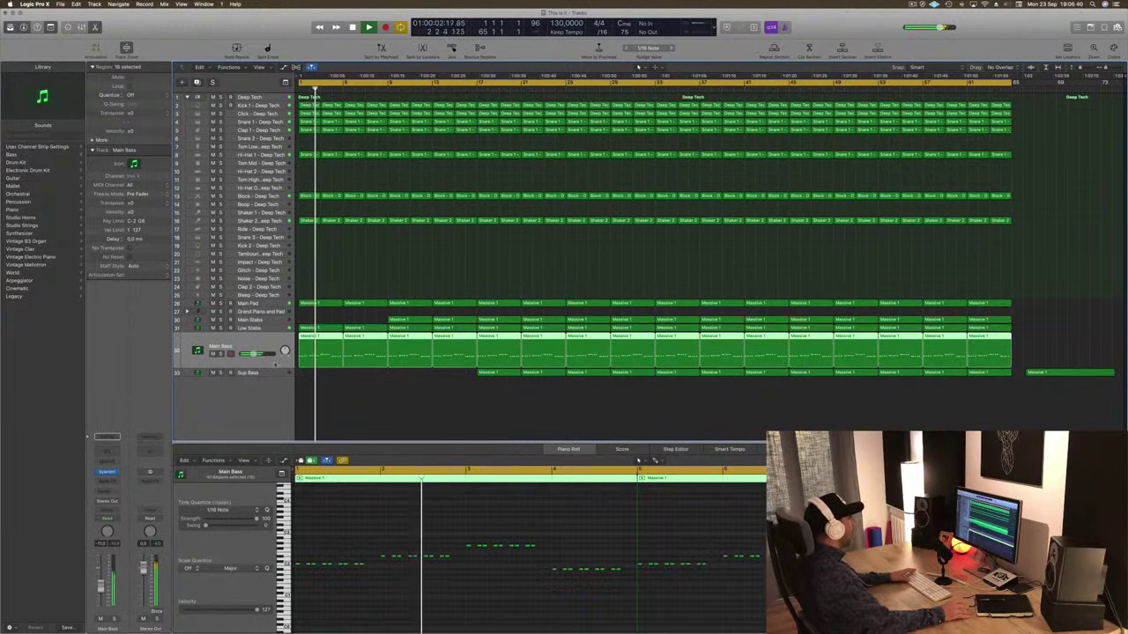
{"action": "left_click", "coordinate": [269, 327]}
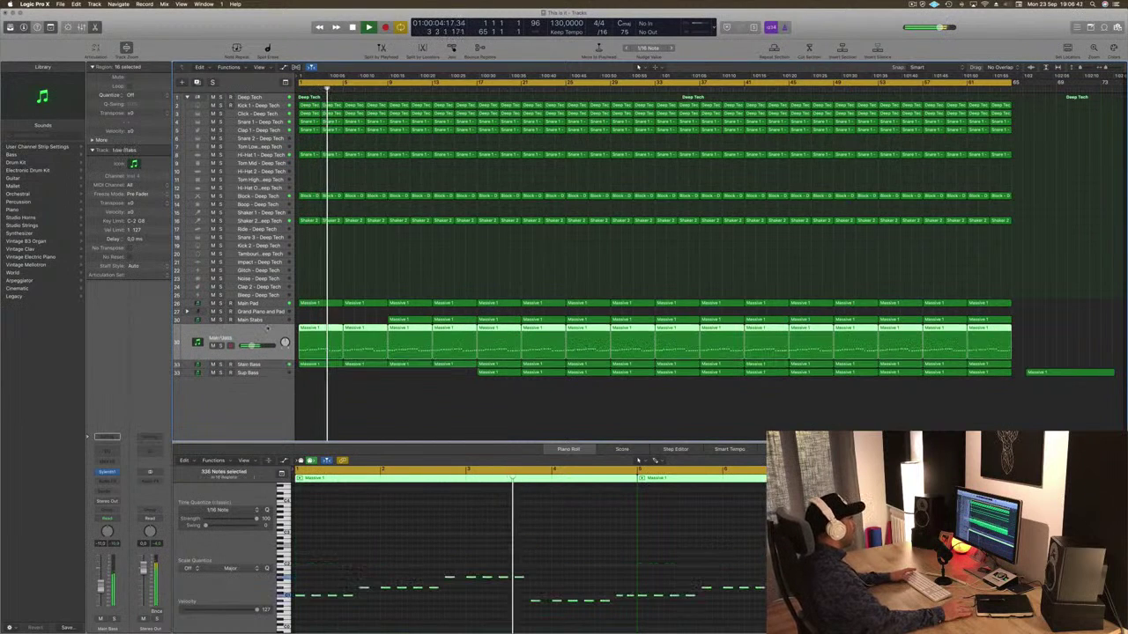
{"action": "left_click", "coordinate": [213, 346]}
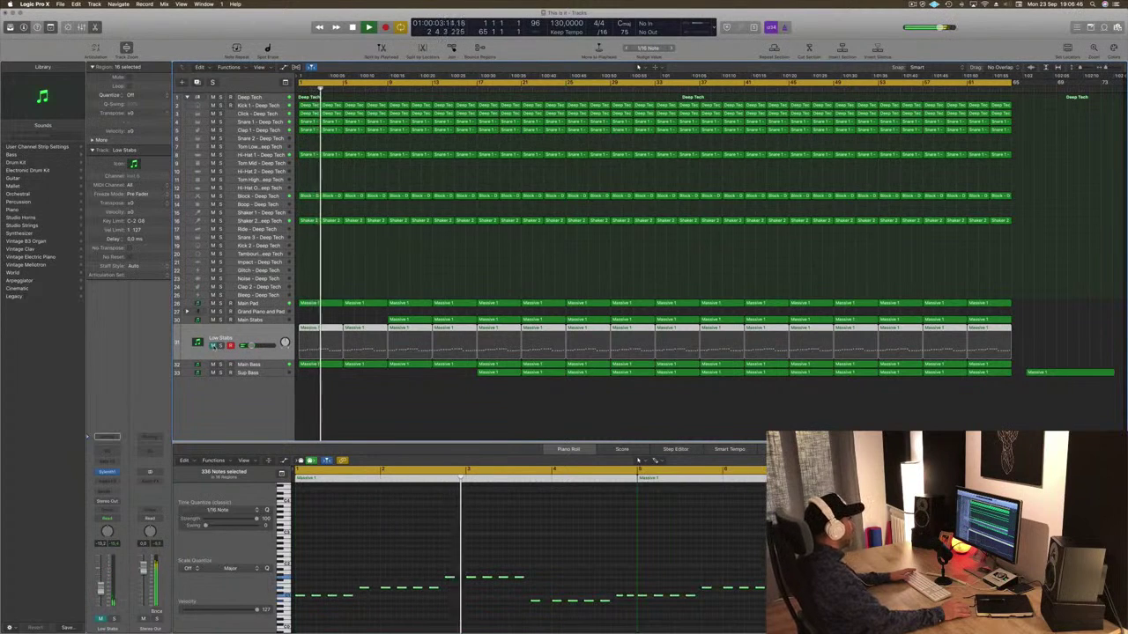
Step: Delete the first two regions on both the Low Stabs and Main Bass tracks so they start at bar 9
{"action": "left_click_drag", "start_coordinate": [298, 315], "coordinate": [372, 339]}
{"action": "key", "text": "Delete"}
{"action": "key", "text": "Return"}
{"action": "left_click_drag", "start_coordinate": [323, 387], "coordinate": [358, 369]}
{"action": "key", "text": "Delete"}
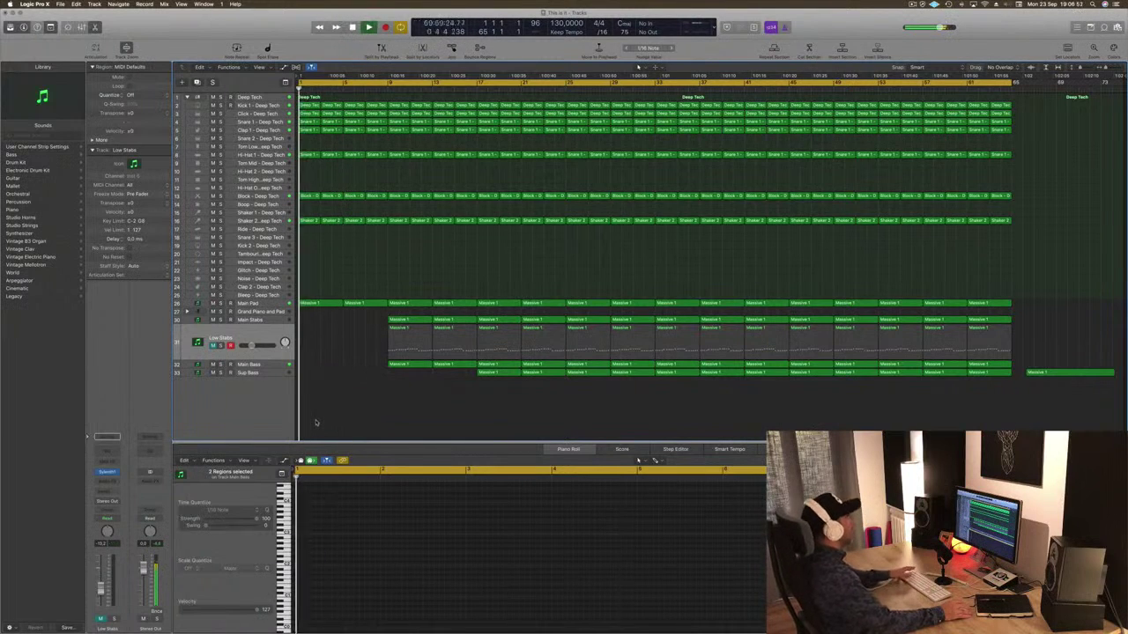
Step: Duplicate the Main Pad track with its settings and copy the pad's first region onto the new track at bar 1
{"action": "left_click", "coordinate": [254, 304]}
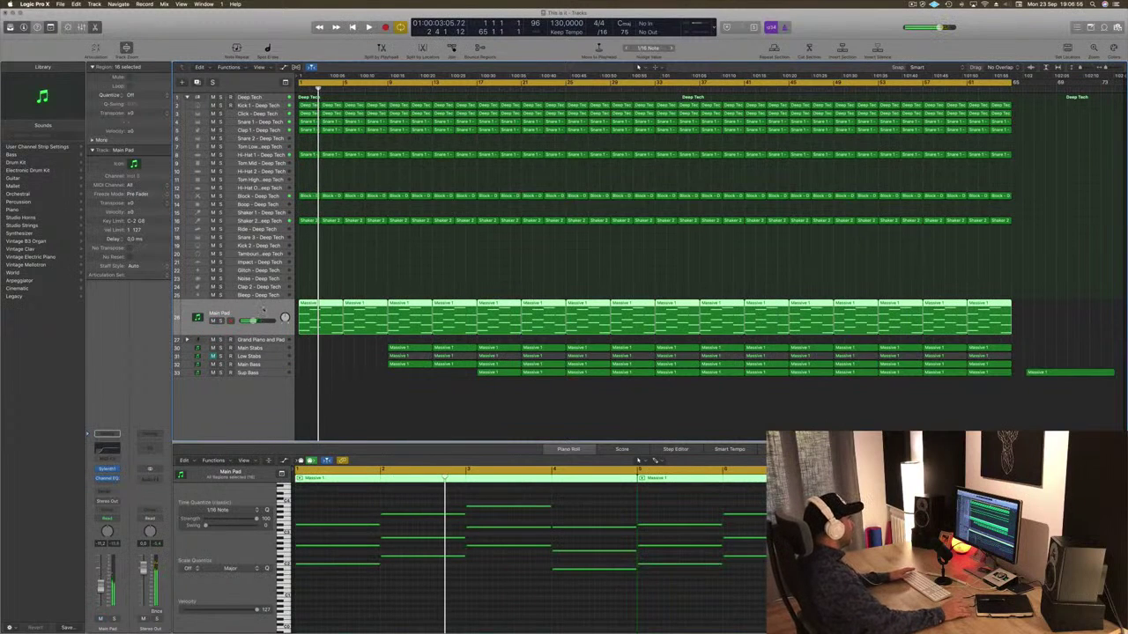
{"action": "key", "text": "super+d"}
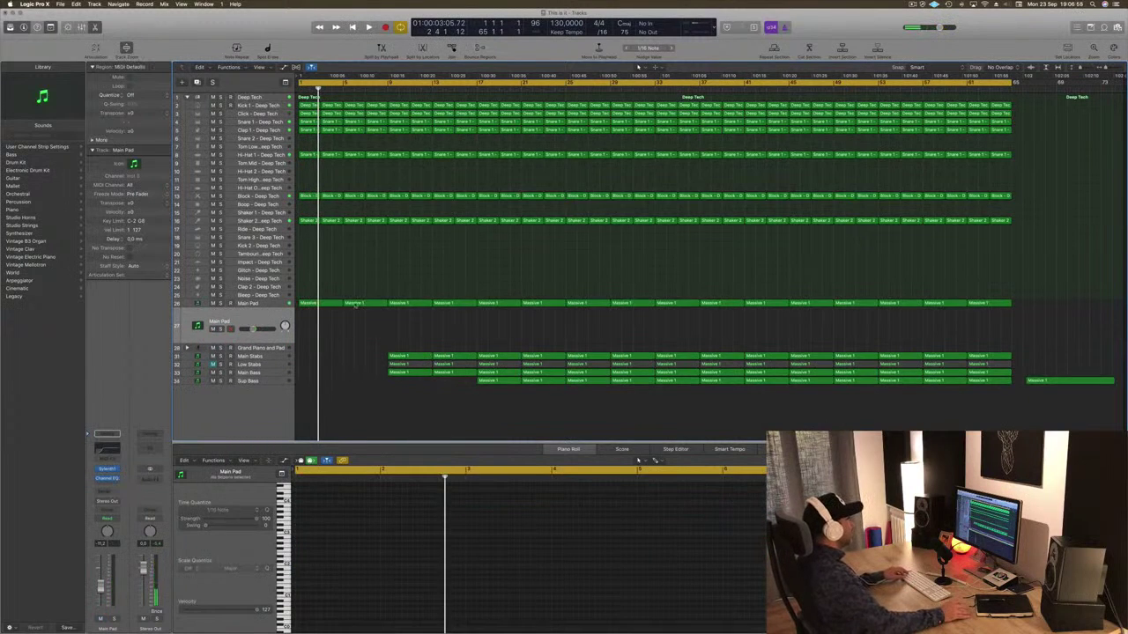
{"action": "left_click", "coordinate": [322, 304]}
{"action": "left_click_drag", "start_coordinate": [322, 322], "coordinate": [325, 324]}
Step: Reduce the copied pad region to the lowest note of each chord, transpose these notes down an octave, and play it
{"action": "left_click_drag", "start_coordinate": [339, 502], "coordinate": [569, 541]}
{"action": "key", "text": "Delete"}
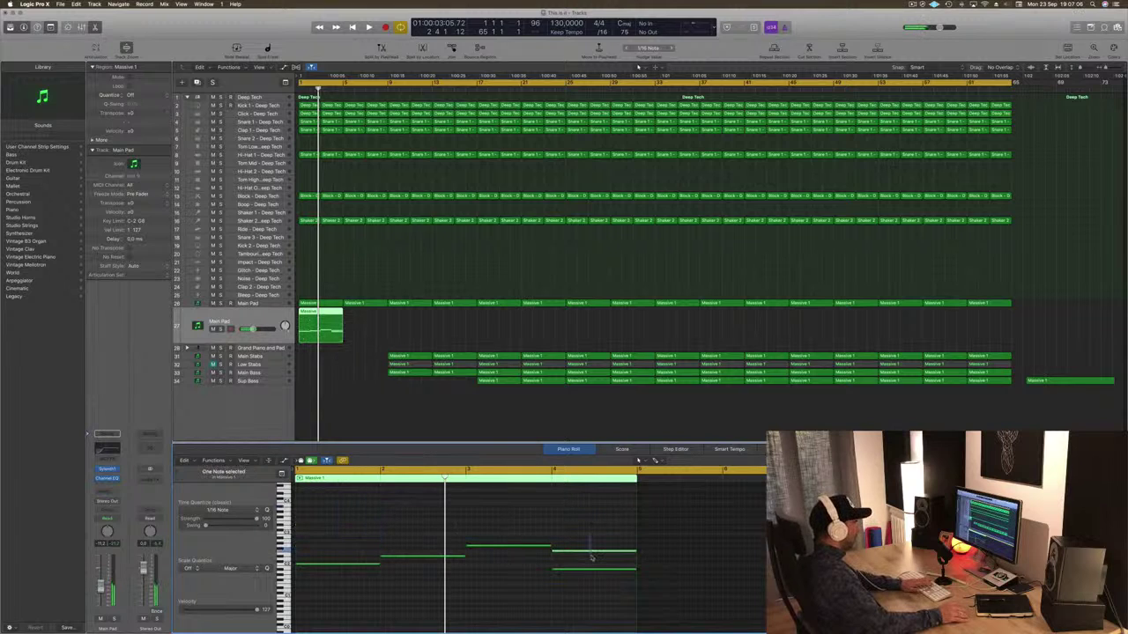
{"action": "left_click_drag", "start_coordinate": [305, 553], "coordinate": [589, 589]}
{"action": "key", "text": "alt+shift+Down"}
{"action": "key", "text": "space"}
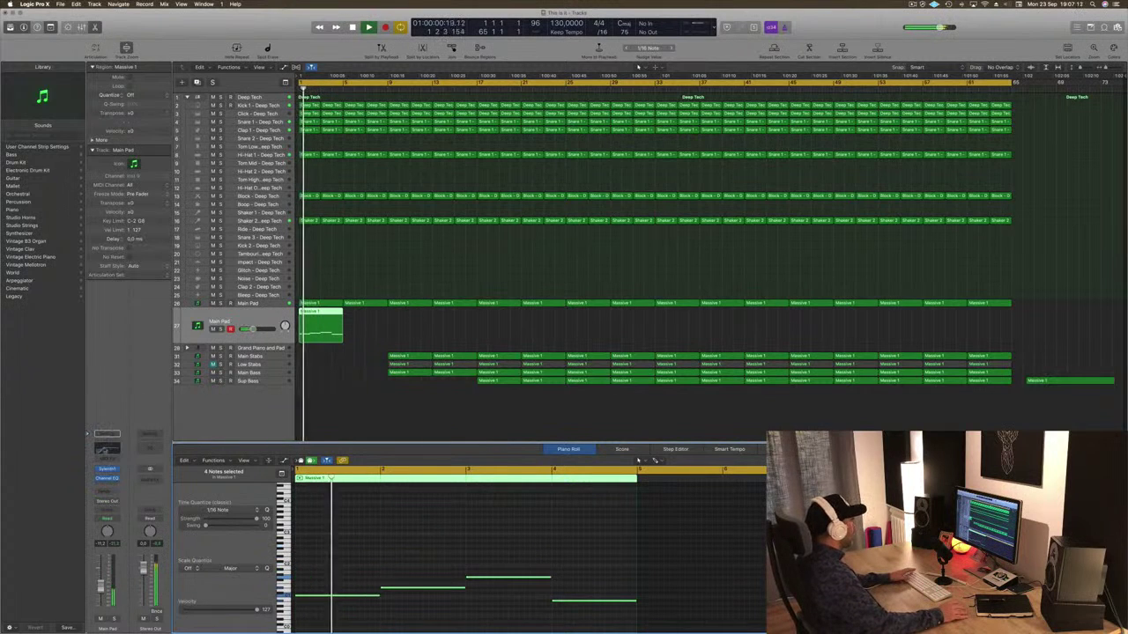
Step: Set the duplicate pad's Channel EQ low cut to 20 Hz and copy its region to bar 5
{"action": "left_click", "coordinate": [107, 449]}
{"action": "left_click_drag", "start_coordinate": [192, 179], "coordinate": [32, 178]}
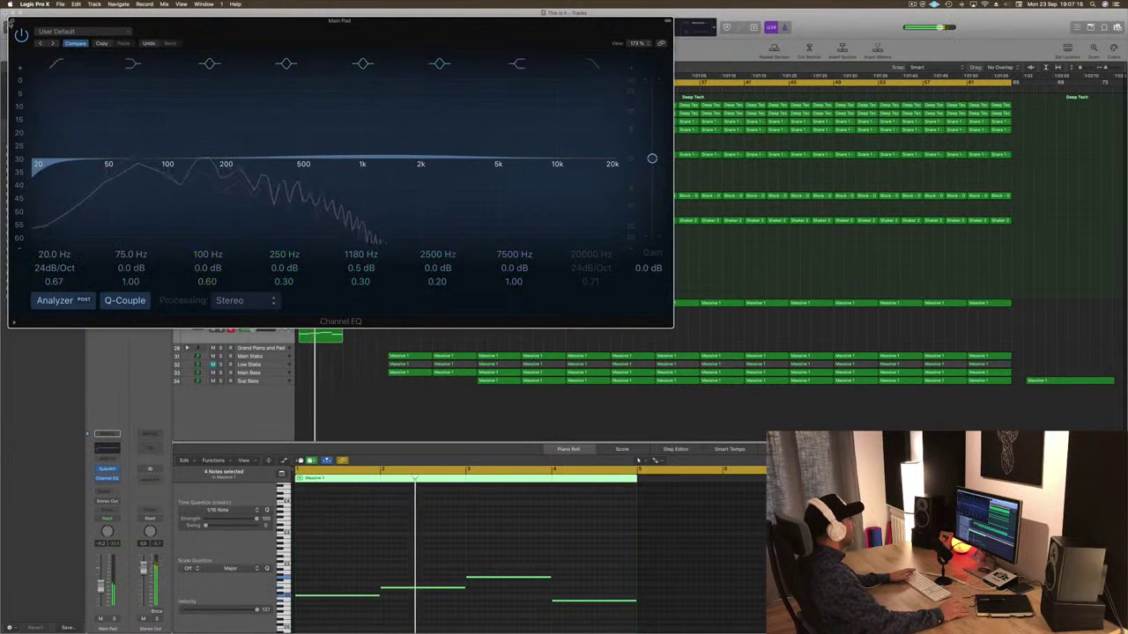
{"action": "key", "text": "super+w"}
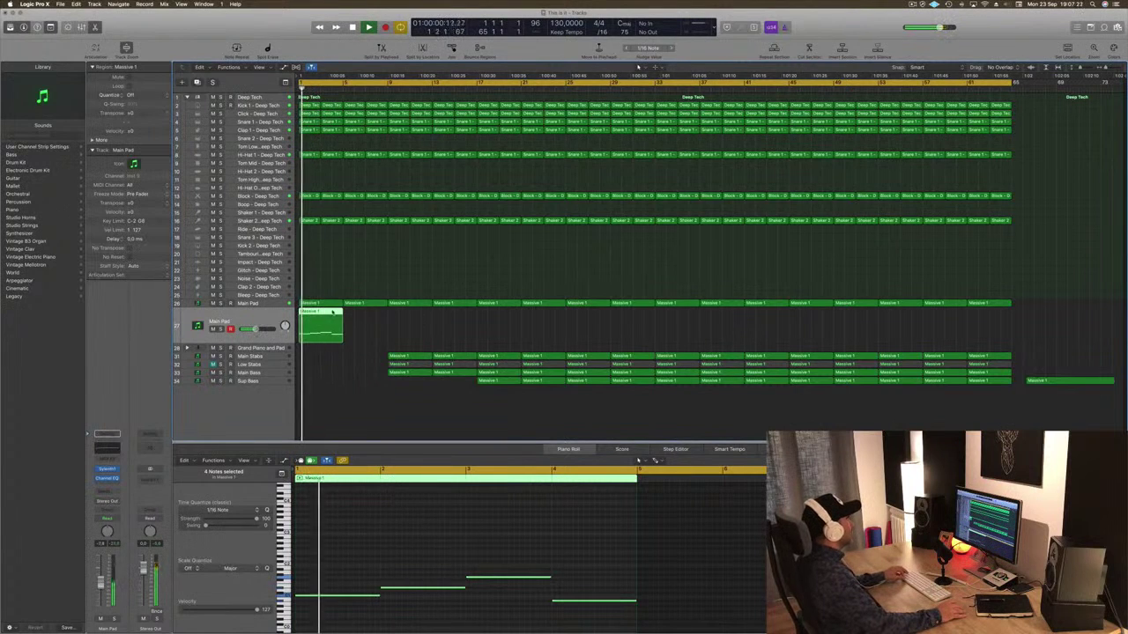
{"action": "left_click_drag", "start_coordinate": [324, 313], "coordinate": [368, 313]}
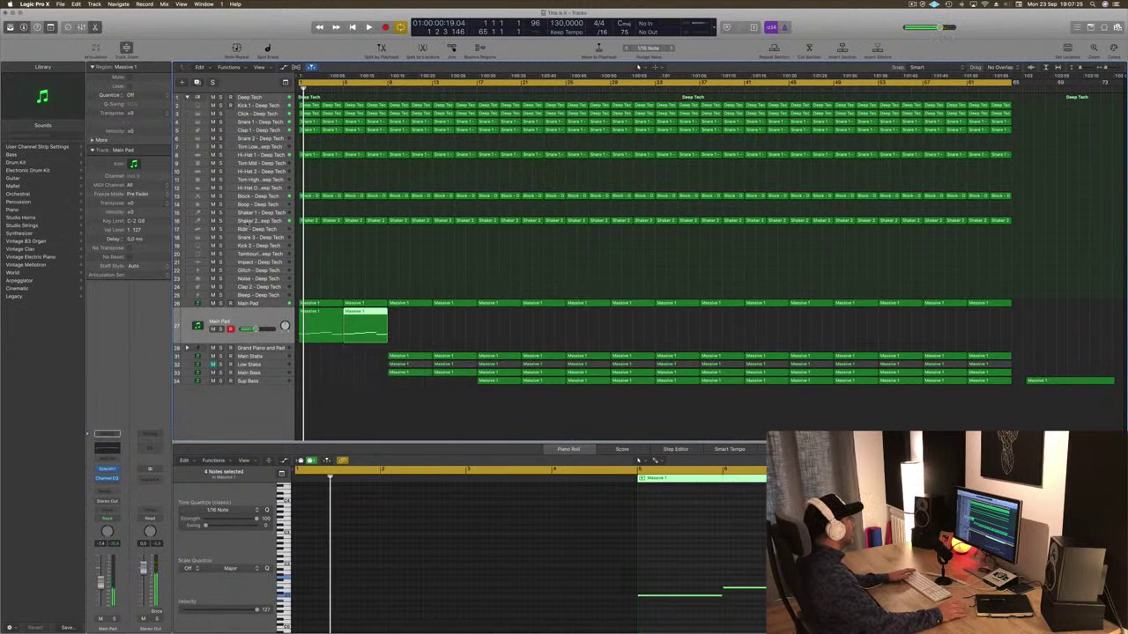
Step: Remove the Shaker 2 regions before bar 9 and check the first four Block regions during playback
{"action": "left_click", "coordinate": [343, 235]}
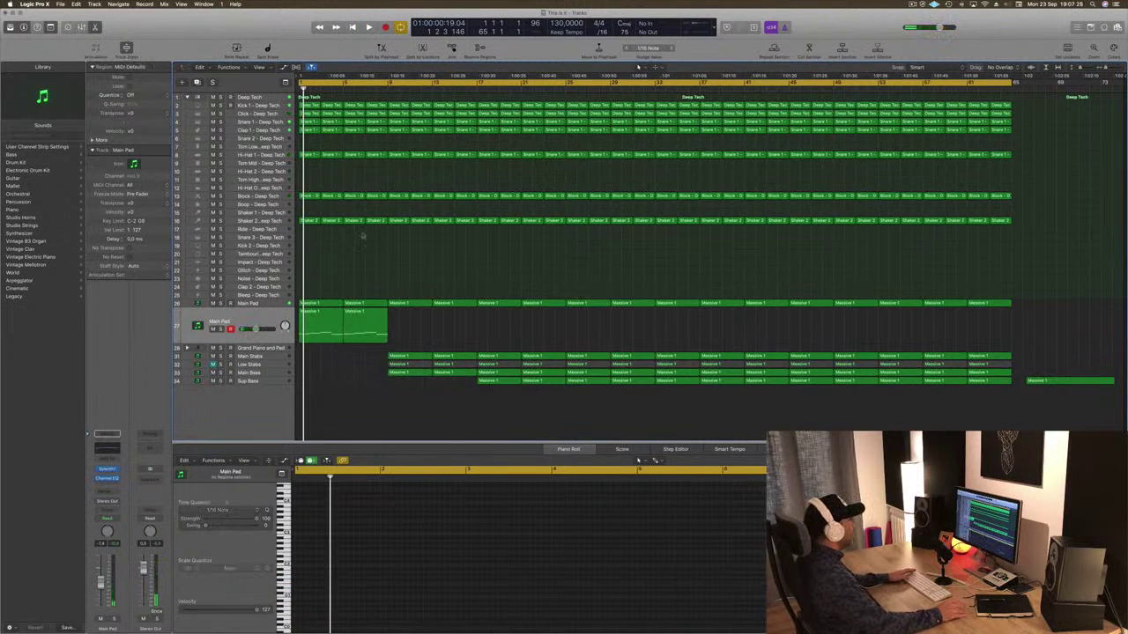
{"action": "key", "text": "space"}
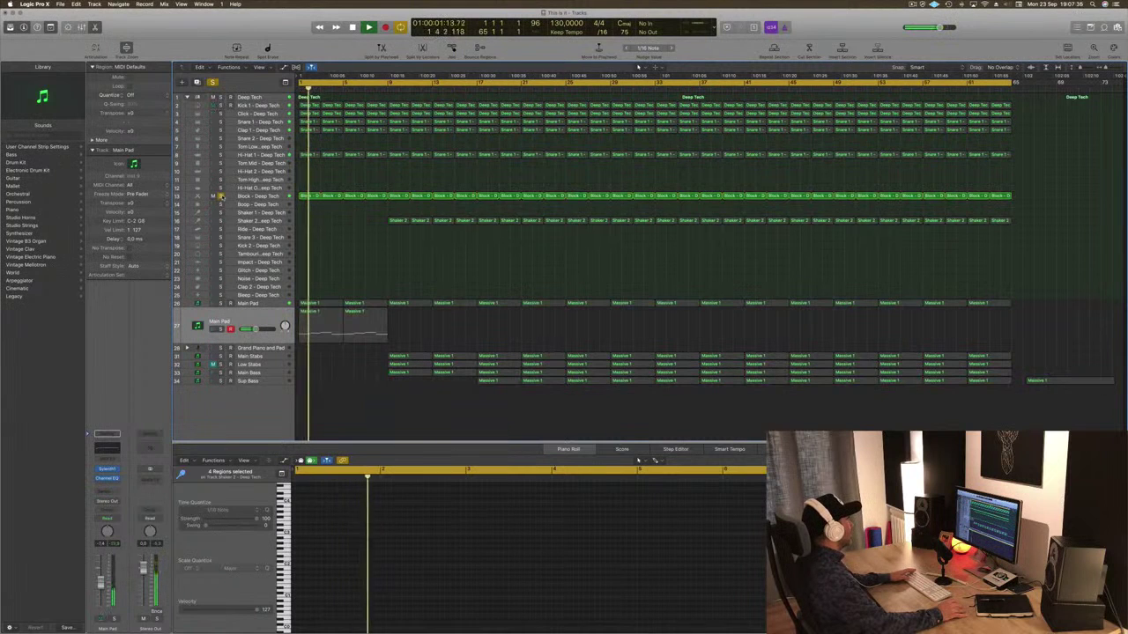
{"action": "left_click_drag", "start_coordinate": [304, 186], "coordinate": [385, 202]}
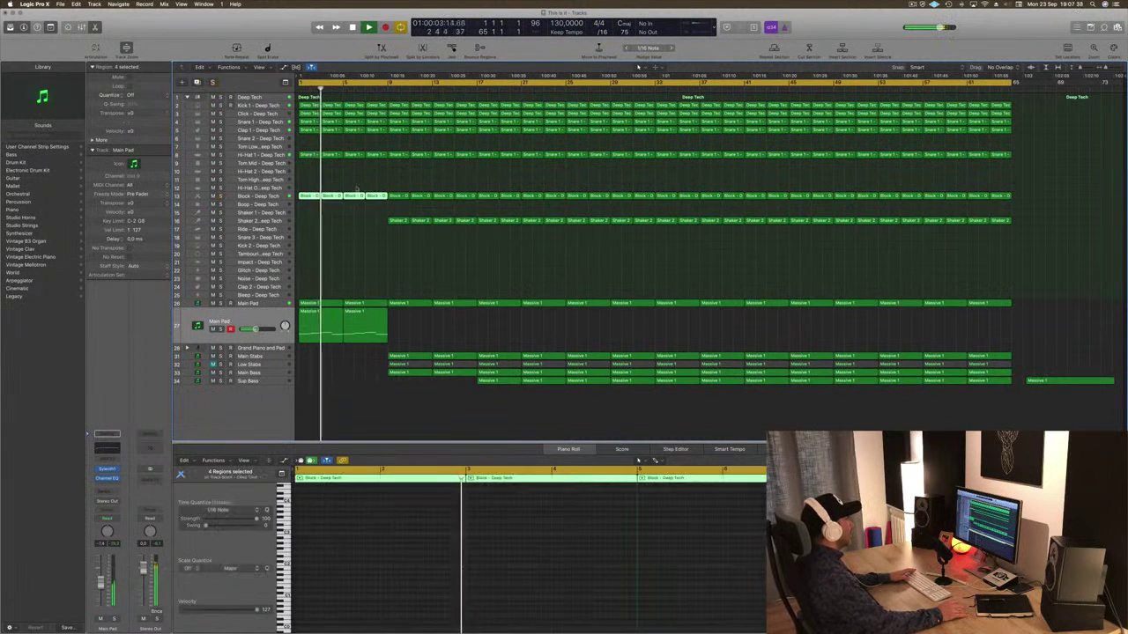
{"action": "key", "text": "Return"}
Step: Check the Hi-Hat 1 and Clap 1 tracks during playback and briefly solo Snare 1
{"action": "left_click", "coordinate": [280, 155]}
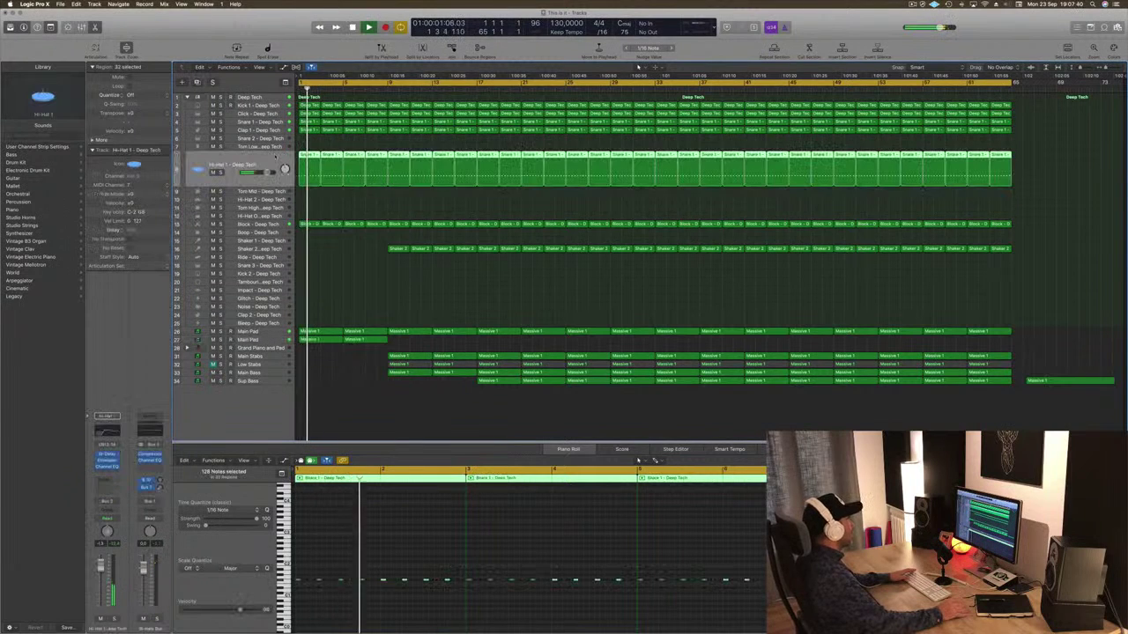
{"action": "left_click", "coordinate": [282, 131]}
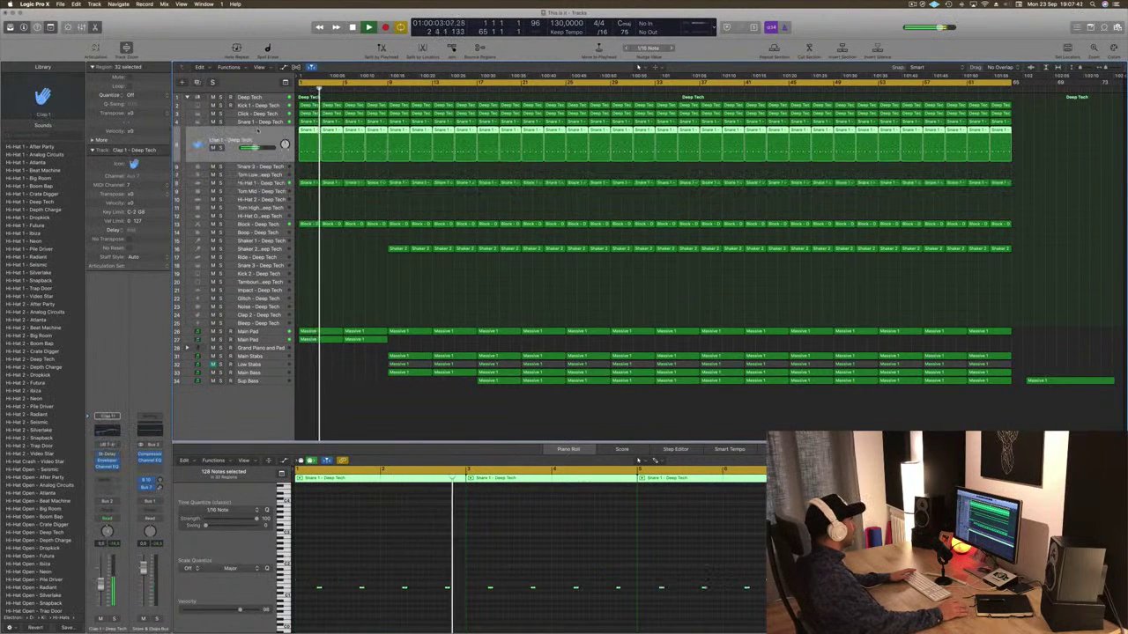
{"action": "left_click", "coordinate": [220, 123]}
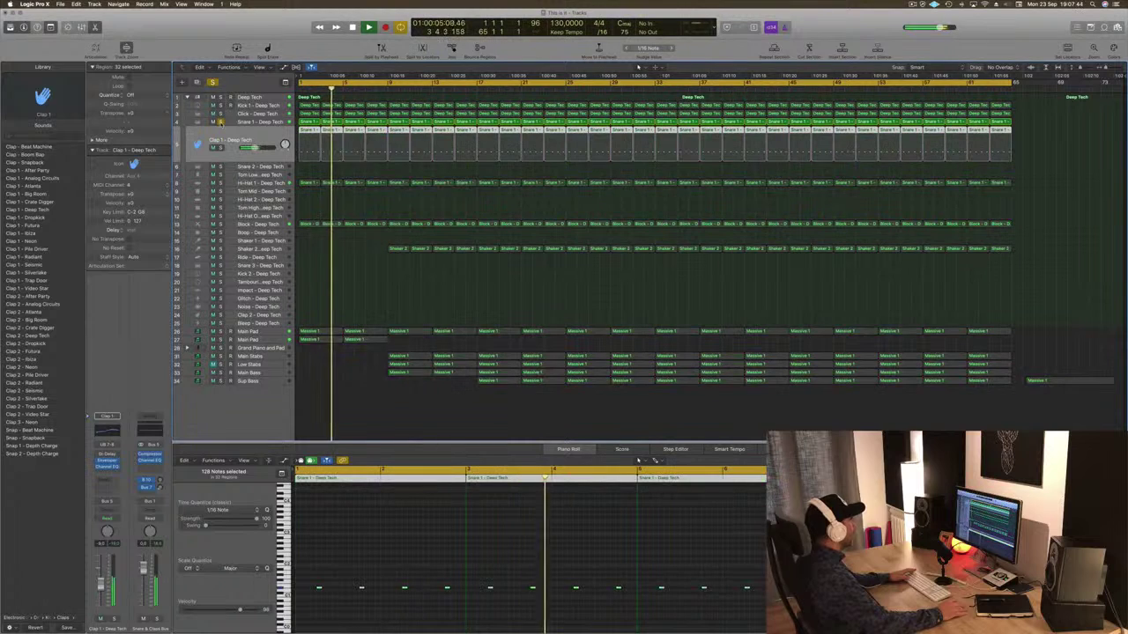
{"action": "left_click", "coordinate": [221, 121]}
Step: Delete the Click track's regions in bars 1 to 16 so the part starts at bar 17
{"action": "left_click", "coordinate": [260, 114]}
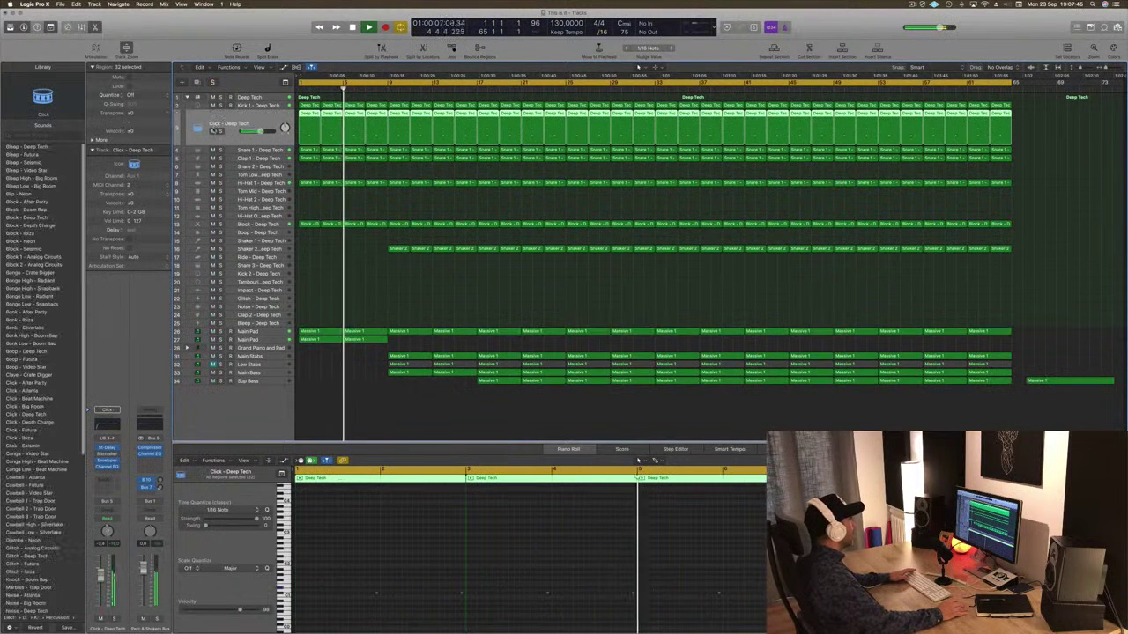
{"action": "left_click", "coordinate": [311, 113]}
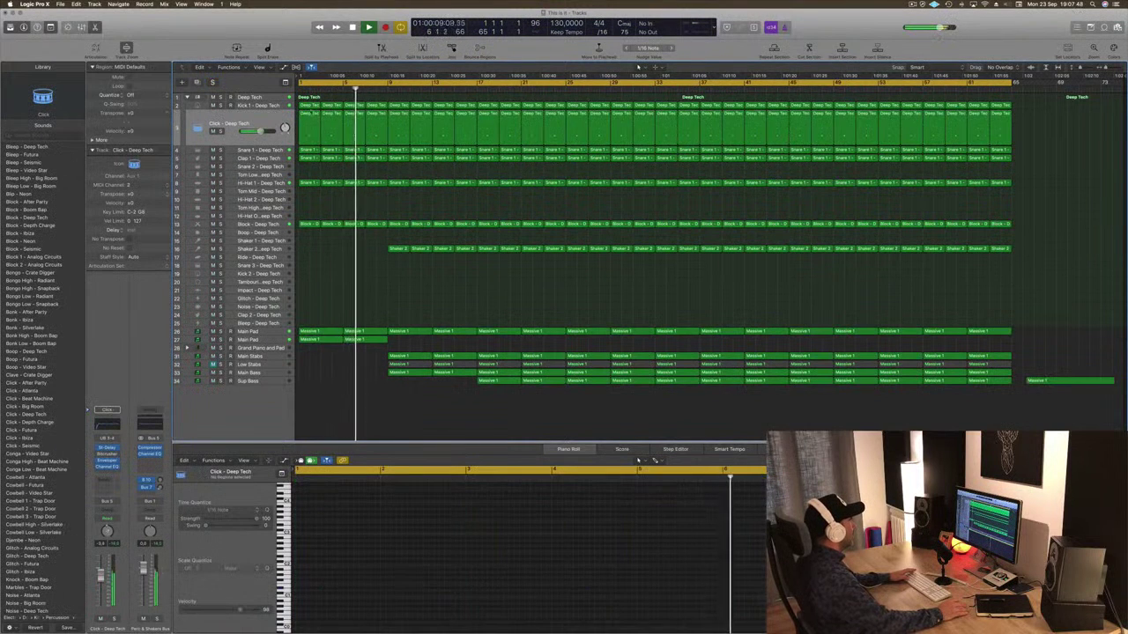
{"action": "key", "text": "Delete"}
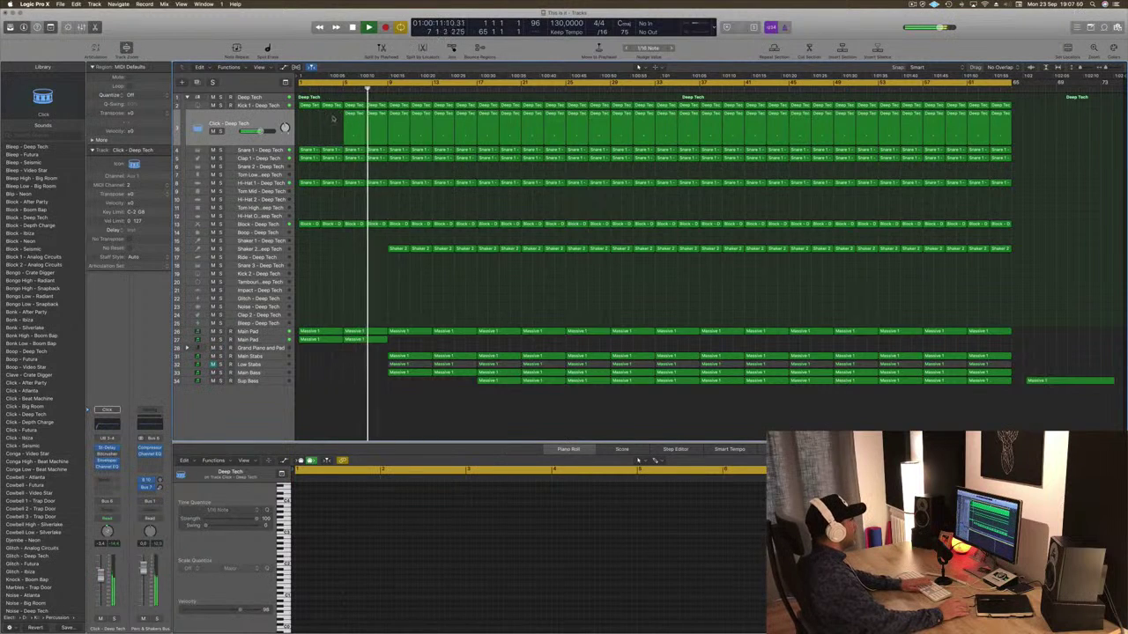
{"action": "left_click_drag", "start_coordinate": [388, 121], "coordinate": [470, 125]}
{"action": "key", "text": "Delete"}
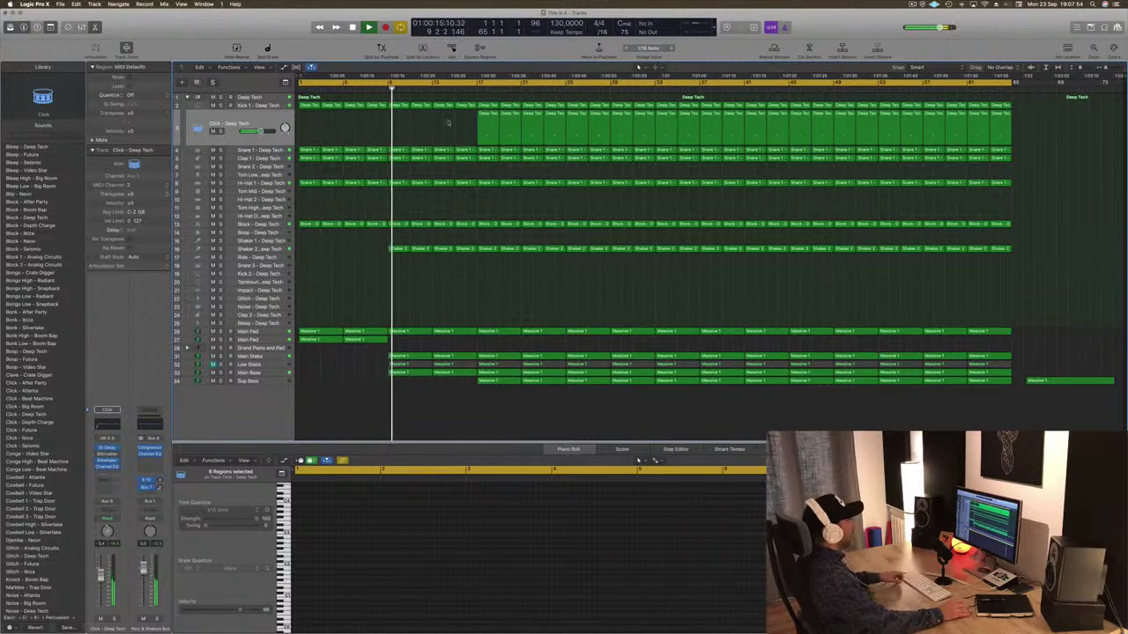
Step: Set the Main Pad's automation mode to Touch, open its Sylenth1 synth and play the arrangement from the start
{"action": "key", "text": "Return"}
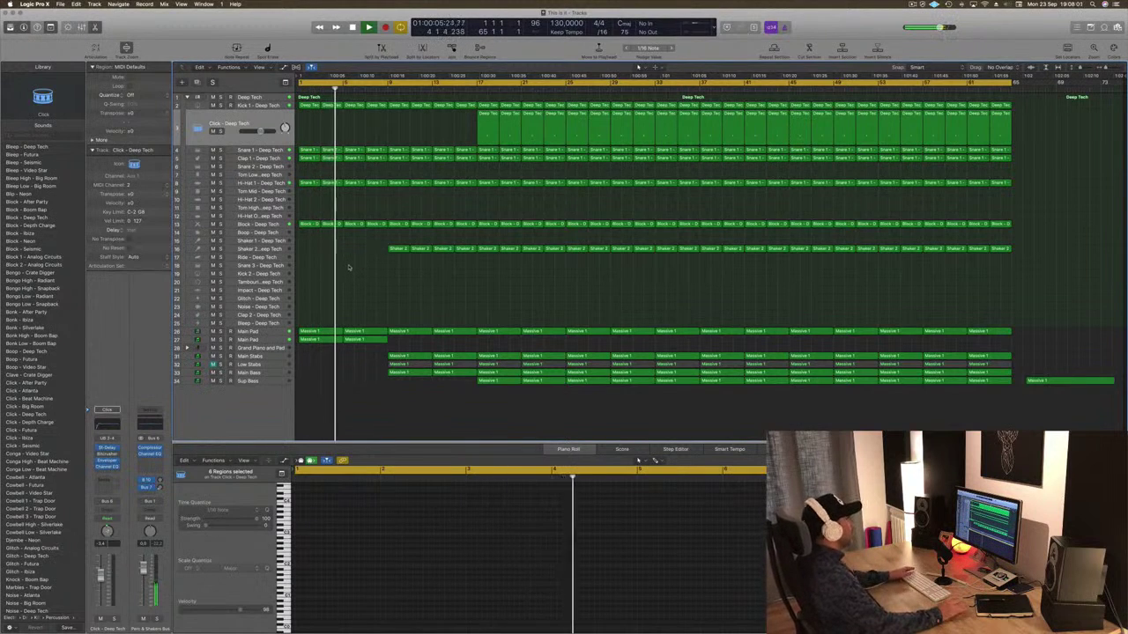
{"action": "left_click", "coordinate": [275, 333]}
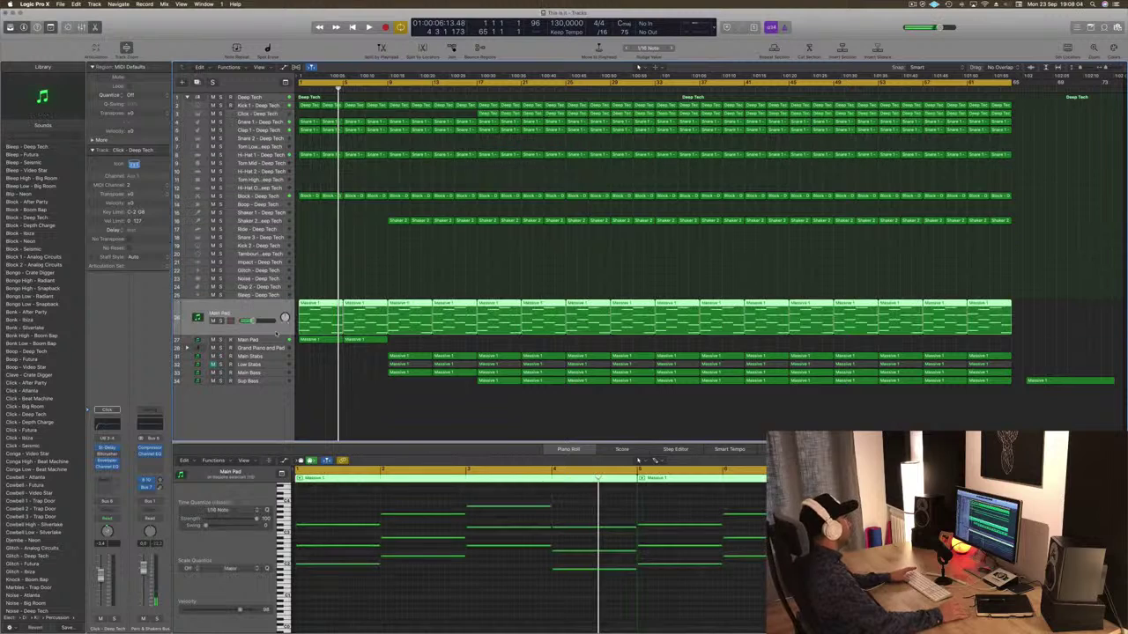
{"action": "key", "text": "Return"}
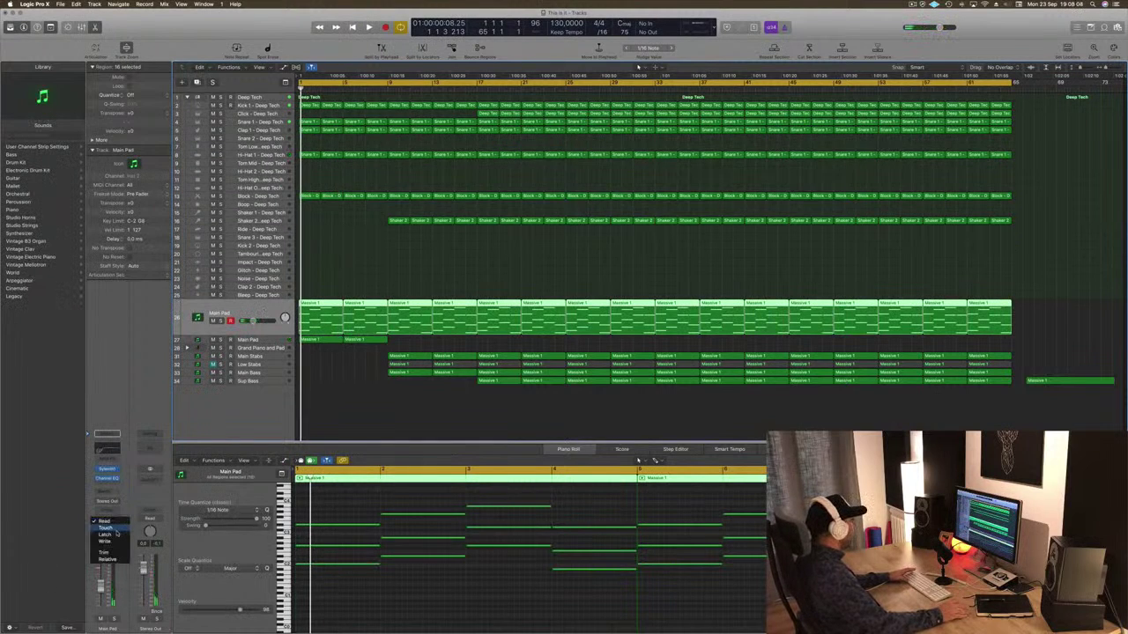
{"action": "left_click", "coordinate": [107, 471]}
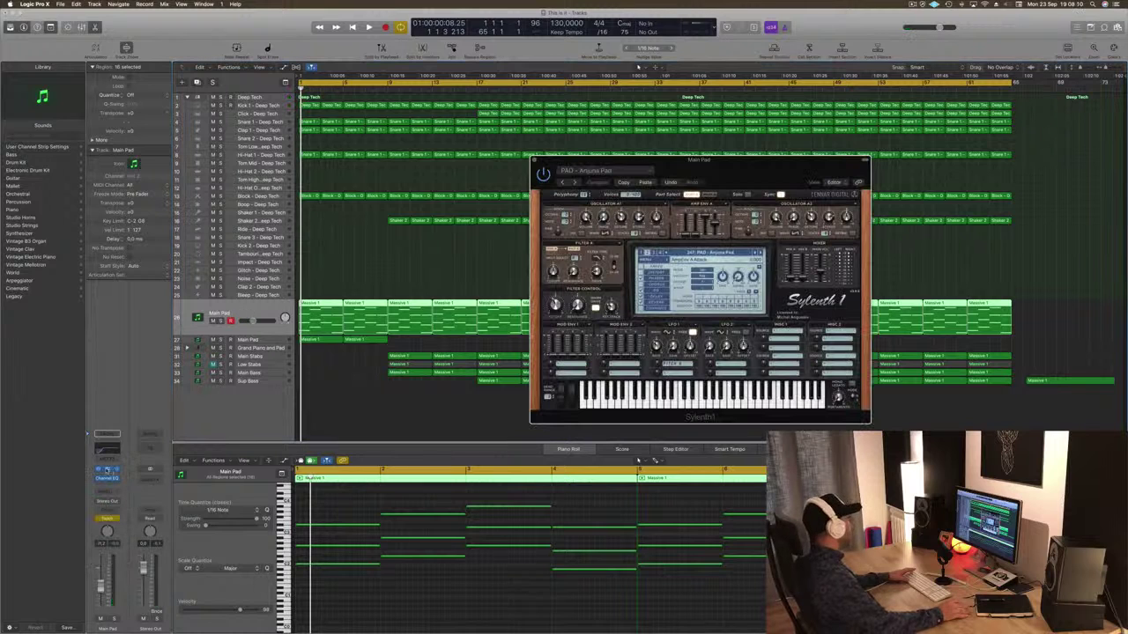
{"action": "left_click_drag", "start_coordinate": [657, 161], "coordinate": [710, 161]}
{"action": "key", "text": "space"}
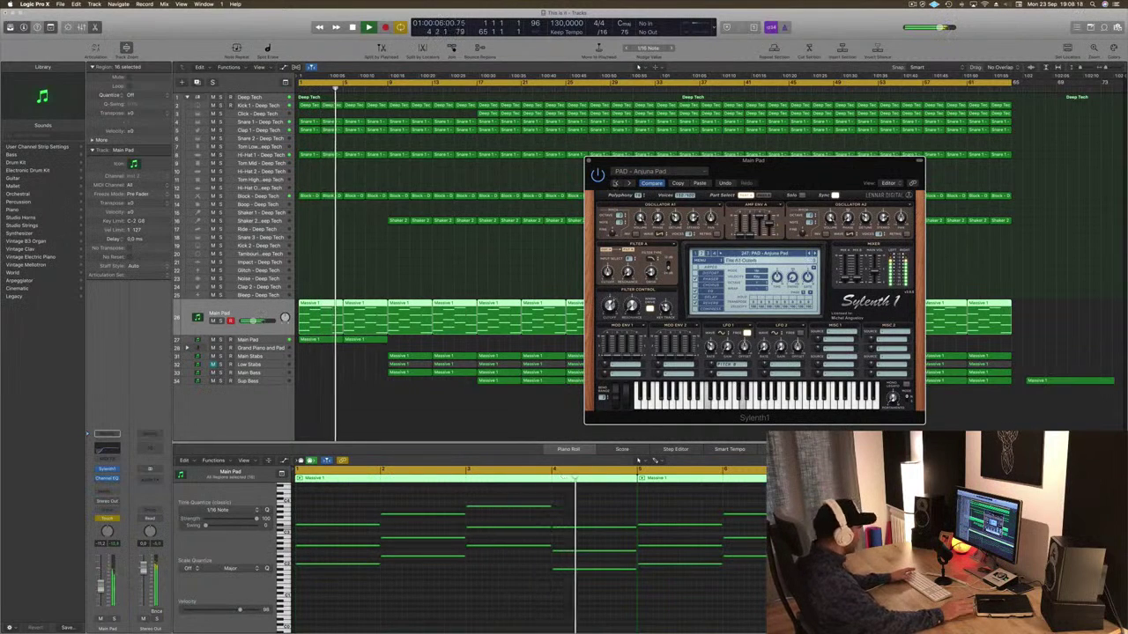
Step: Show the Main Pad's filter cutoff automation and draw a gradual rise from bar 1 to bar 5
{"action": "left_click", "coordinate": [266, 310]}
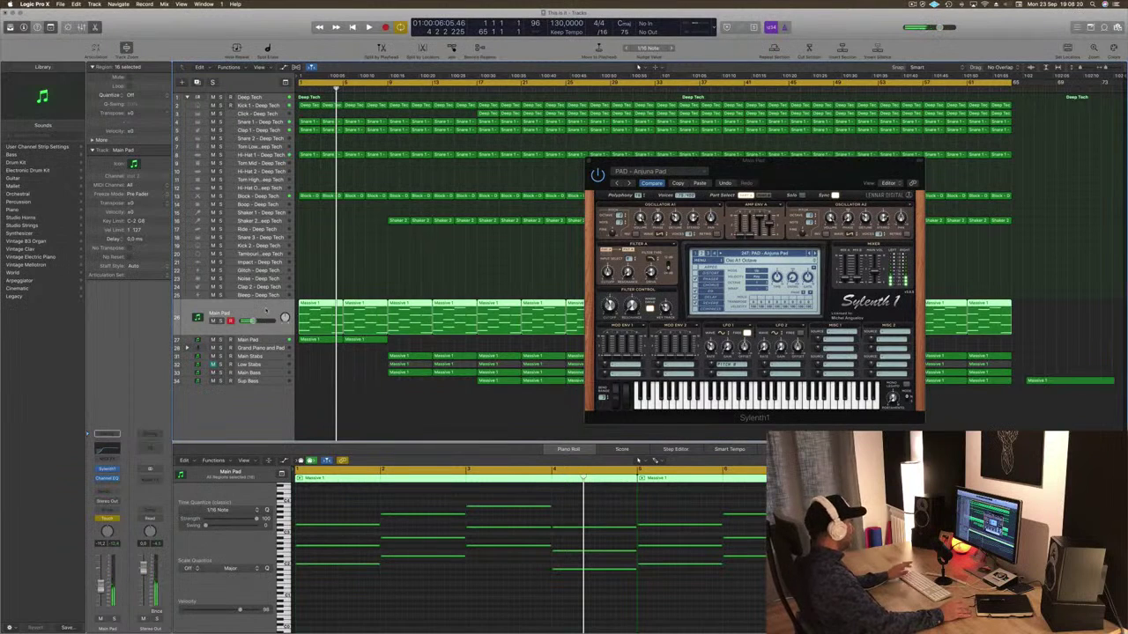
{"action": "key", "text": "a"}
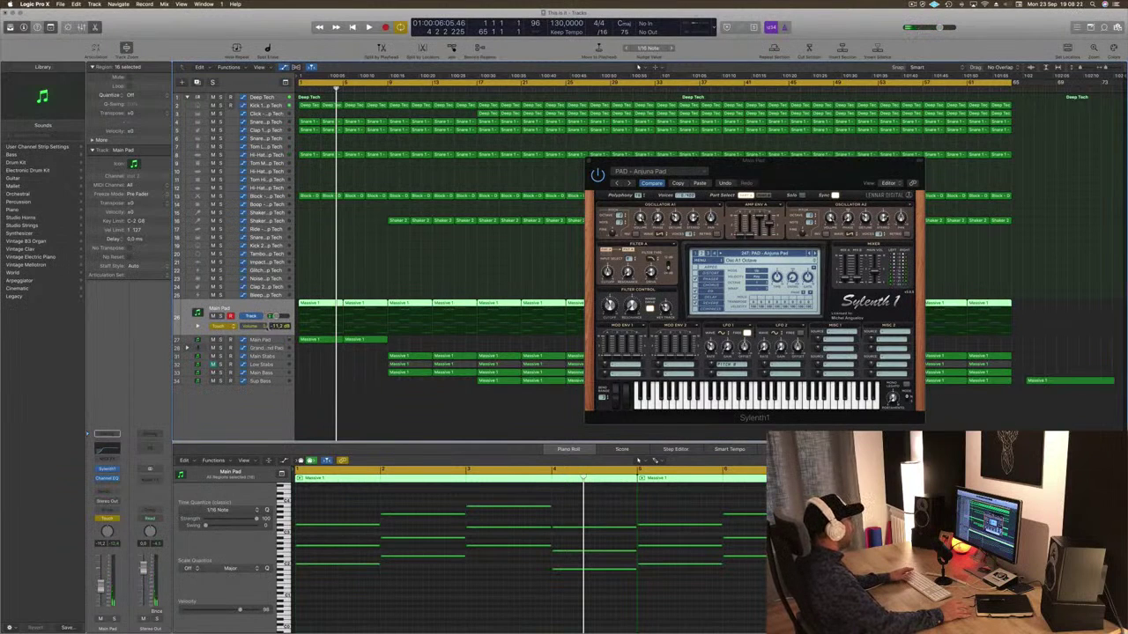
{"action": "left_click", "coordinate": [257, 326]}
{"action": "left_click", "coordinate": [289, 411]}
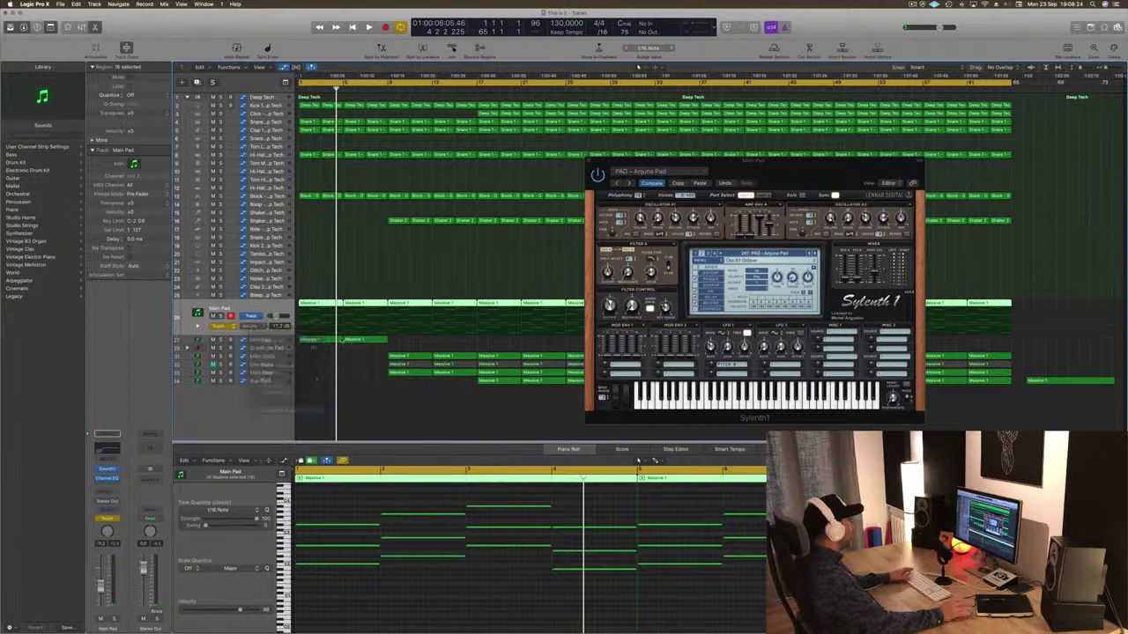
{"action": "left_click", "coordinate": [340, 327]}
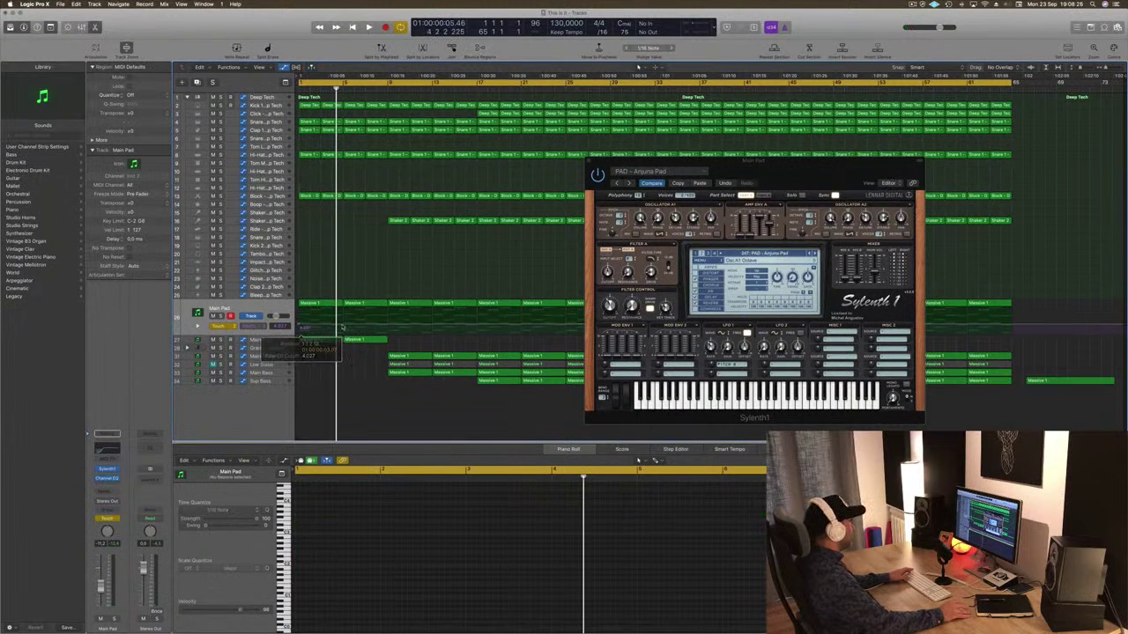
{"action": "left_click_drag", "start_coordinate": [343, 326], "coordinate": [344, 321]}
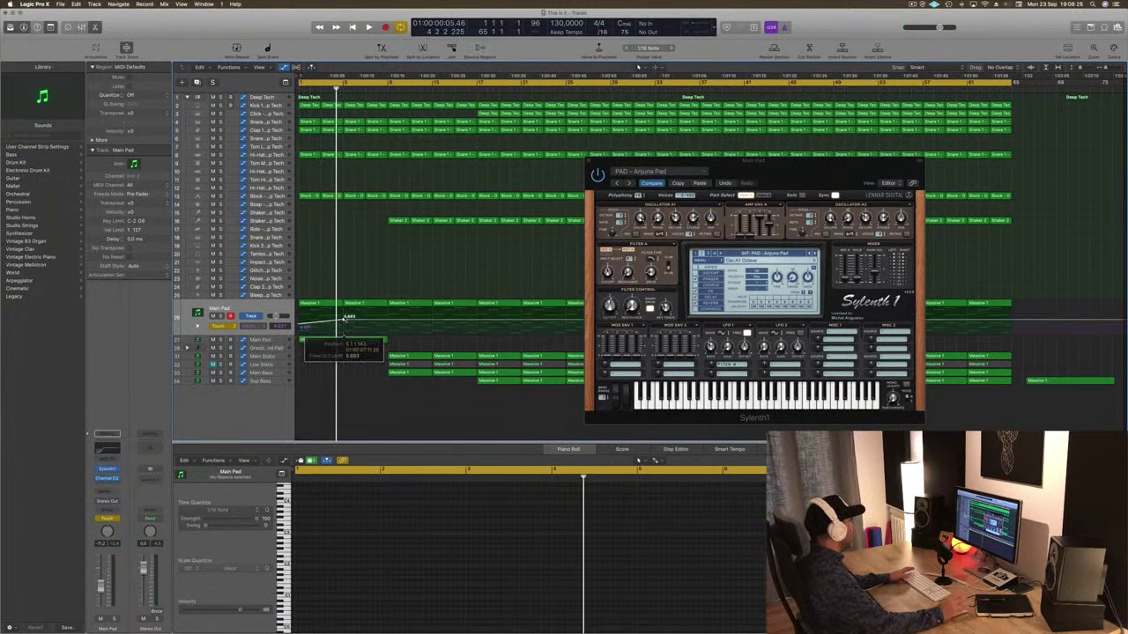
Step: Set the Main Pad's automation mode to Read and shape its cutoff curve to drop at bar 5, rise again and drop at bar 9
{"action": "key", "text": "space"}
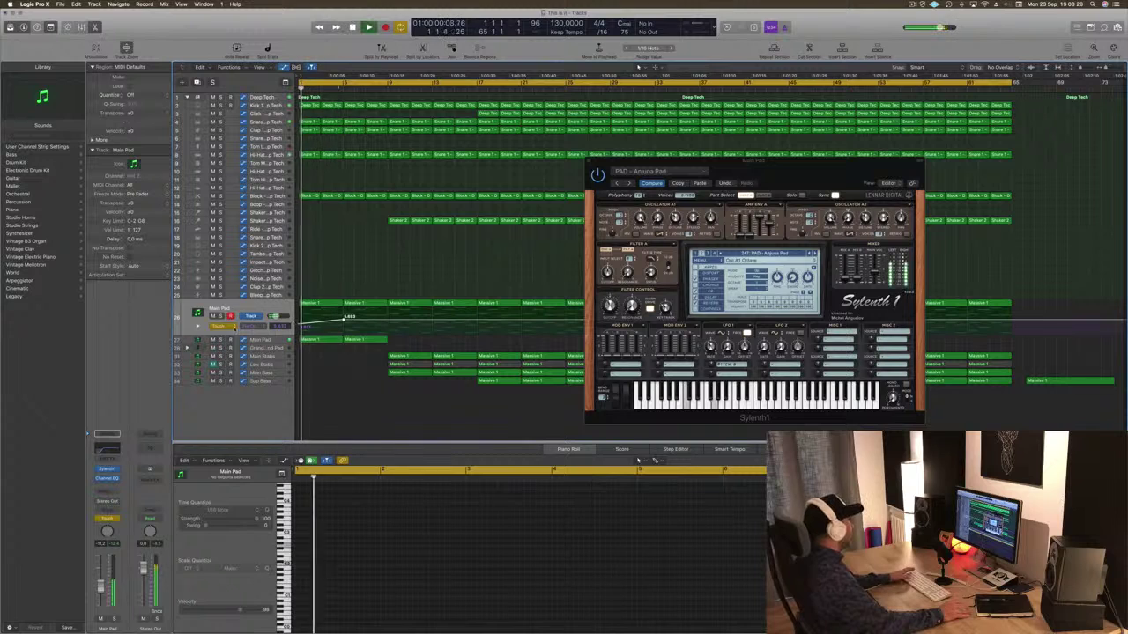
{"action": "left_click", "coordinate": [223, 326]}
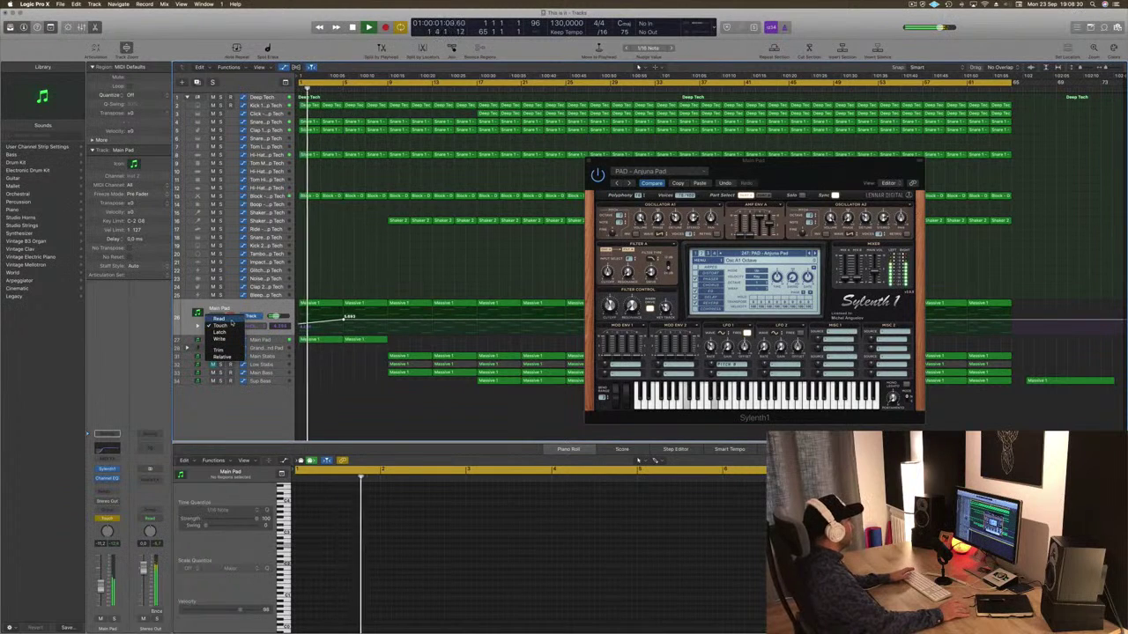
{"action": "left_click", "coordinate": [222, 319]}
{"action": "left_click_drag", "start_coordinate": [339, 317], "coordinate": [346, 323]}
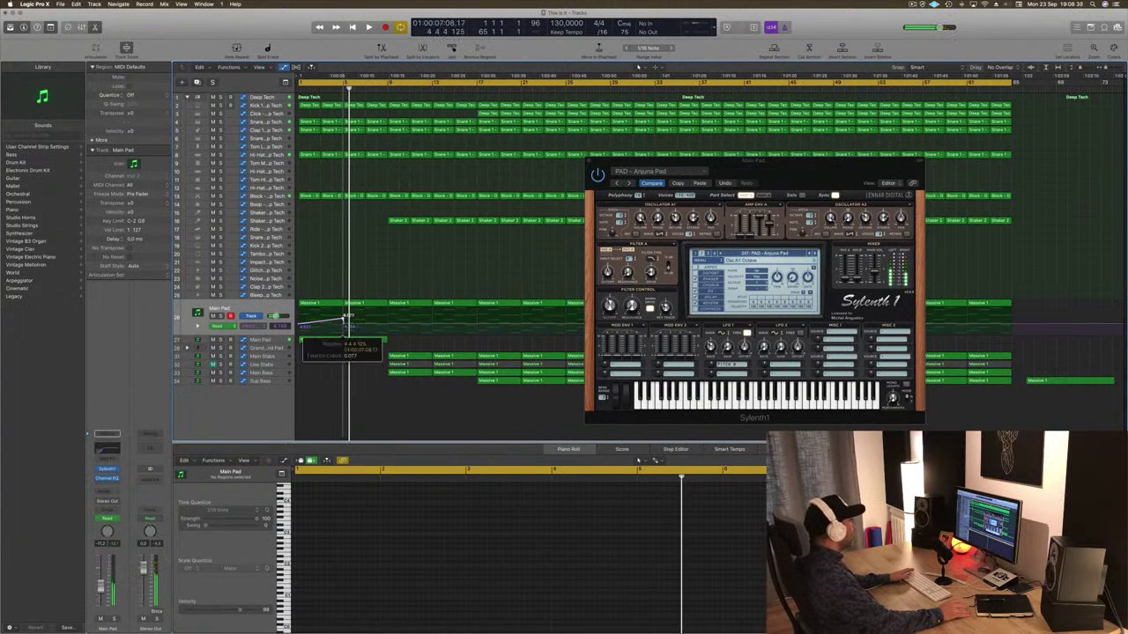
{"action": "left_click_drag", "start_coordinate": [347, 323], "coordinate": [389, 326]}
Step: Delete the Main Stabs region at bar 9 and close the Sylenth1 window
{"action": "left_click", "coordinate": [393, 358]}
{"action": "key", "text": "Delete"}
{"action": "left_click_drag", "start_coordinate": [800, 162], "coordinate": [862, 138]}
{"action": "left_click", "coordinate": [650, 137]}
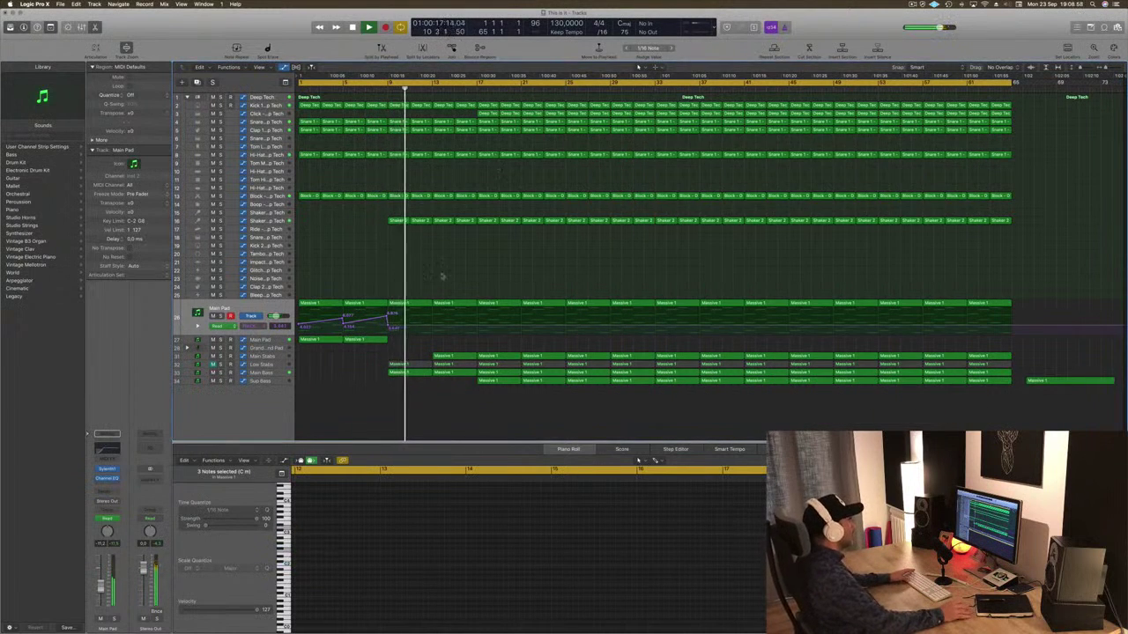
Step: Copy the duplicate pad's second region to bar 9 and play the arrangement from the start
{"action": "left_click_drag", "start_coordinate": [368, 340], "coordinate": [412, 350]}
{"action": "key", "text": "Return"}
{"action": "key", "text": "space"}
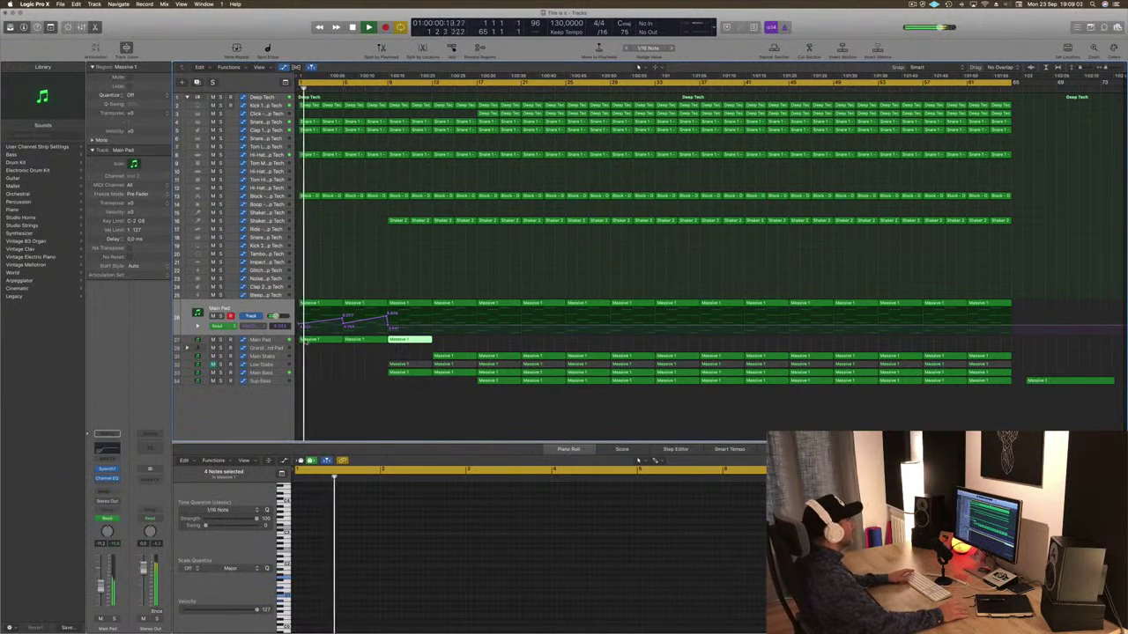
Step: Delete the copied region at bar 9 on the duplicate Main Pad track
{"action": "left_click", "coordinate": [267, 341]}
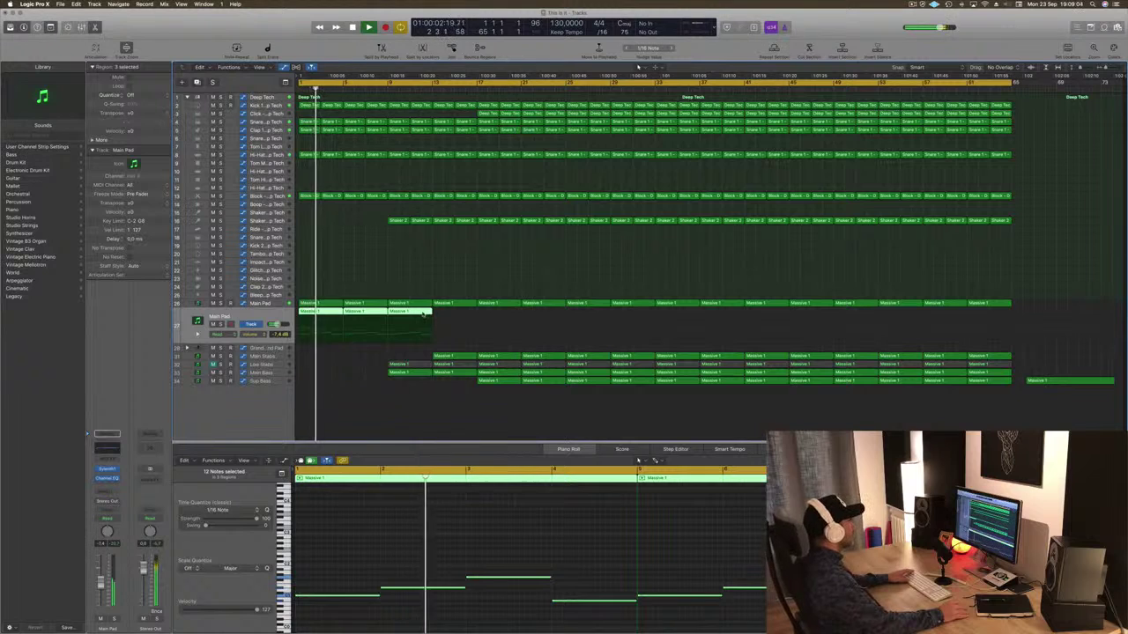
{"action": "left_click", "coordinate": [445, 313]}
{"action": "left_click", "coordinate": [417, 314]}
{"action": "key", "text": "BackSpace"}
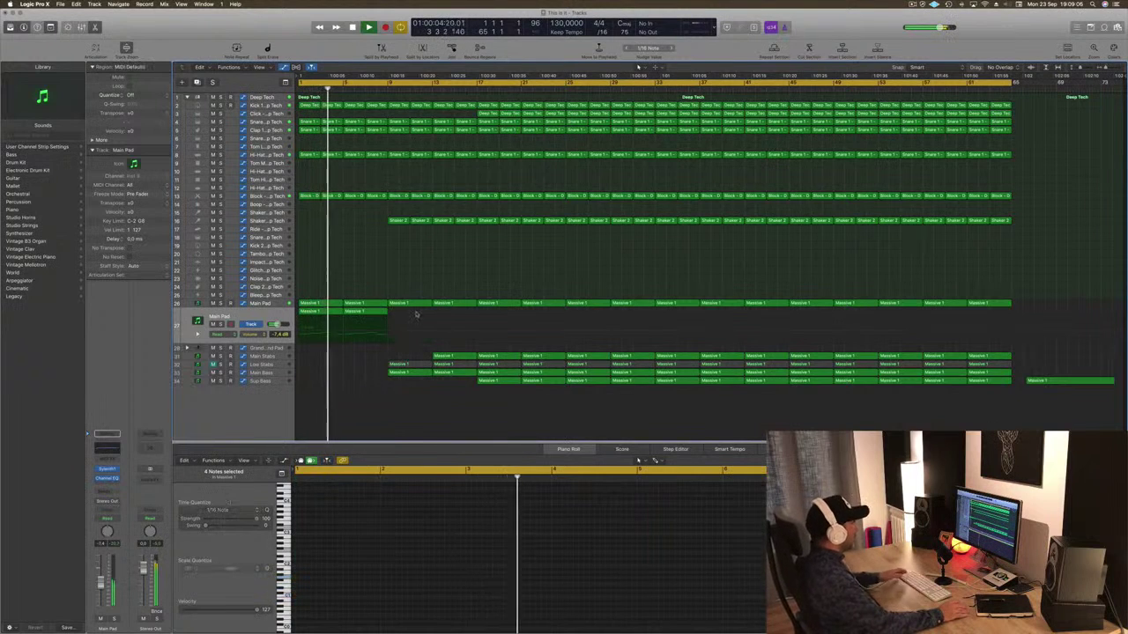
Step: Place a copy of the duplicate Main Pad's region back at bar 9
{"action": "left_click", "coordinate": [276, 308]}
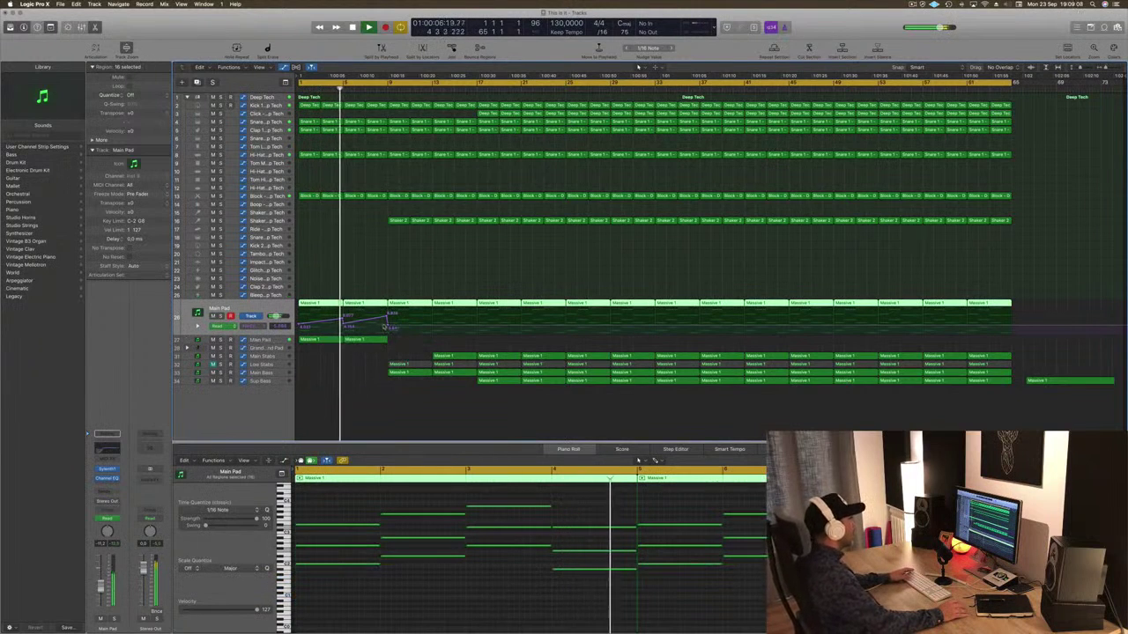
{"action": "left_click_drag", "start_coordinate": [388, 327], "coordinate": [411, 346]}
{"action": "left_click", "coordinate": [350, 361]}
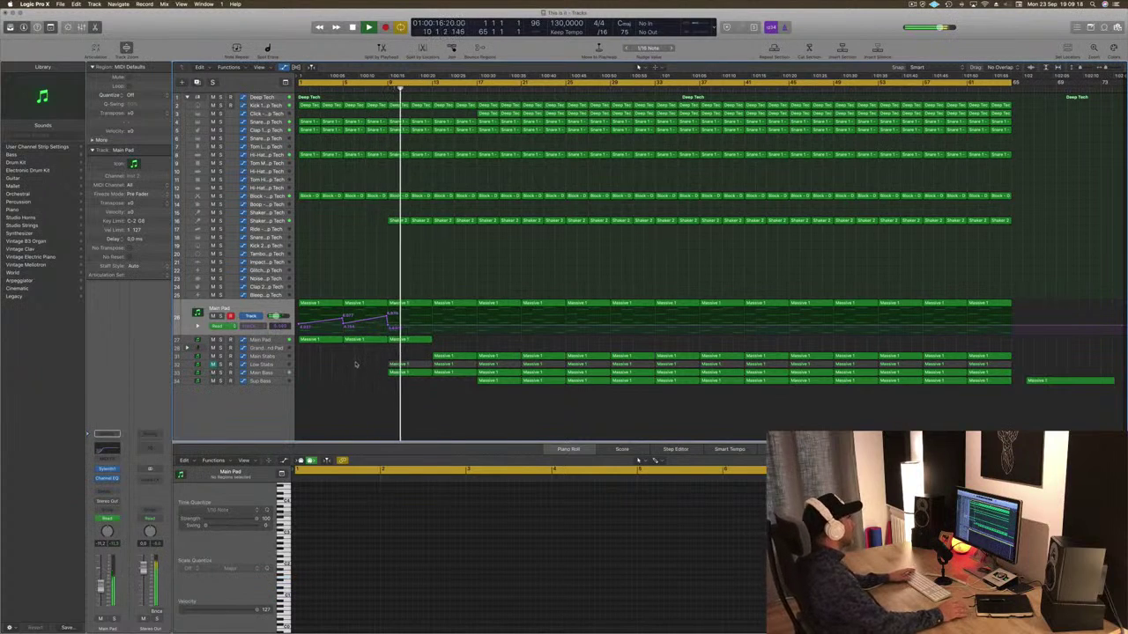
Step: Draw a third cutoff rise on the Main Pad from bar 9, dropping at bar 13, and delete the Main Stabs region at bar 13
{"action": "left_click_drag", "start_coordinate": [432, 328], "coordinate": [435, 313]}
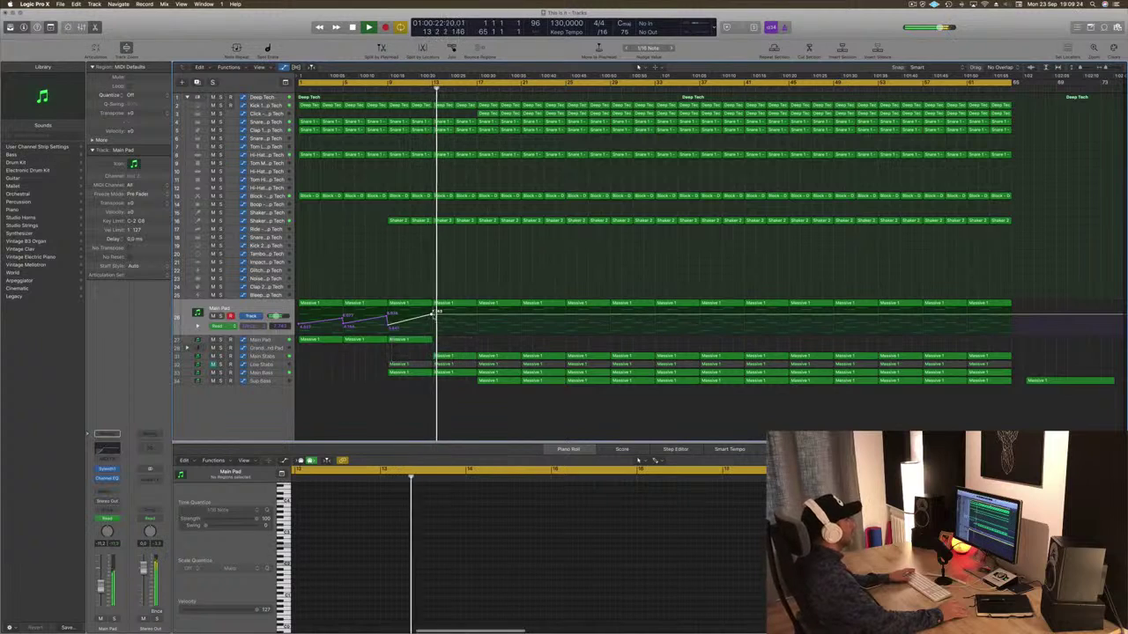
{"action": "left_click", "coordinate": [448, 357]}
{"action": "key", "text": "Delete"}
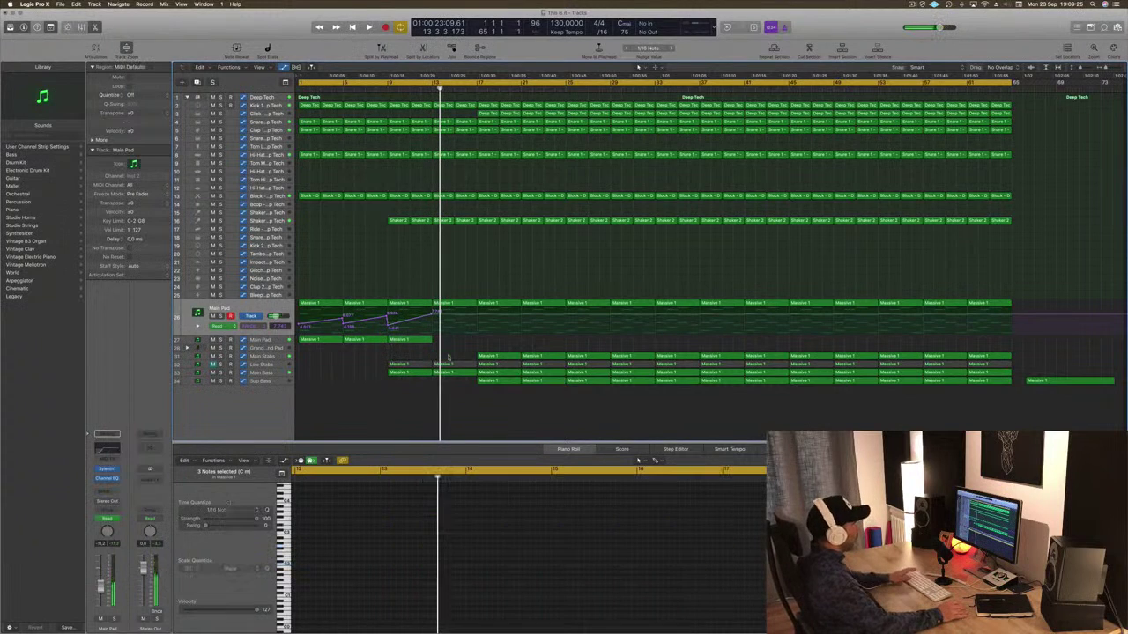
{"action": "left_click_drag", "start_coordinate": [432, 317], "coordinate": [434, 328]}
{"action": "key", "text": "space"}
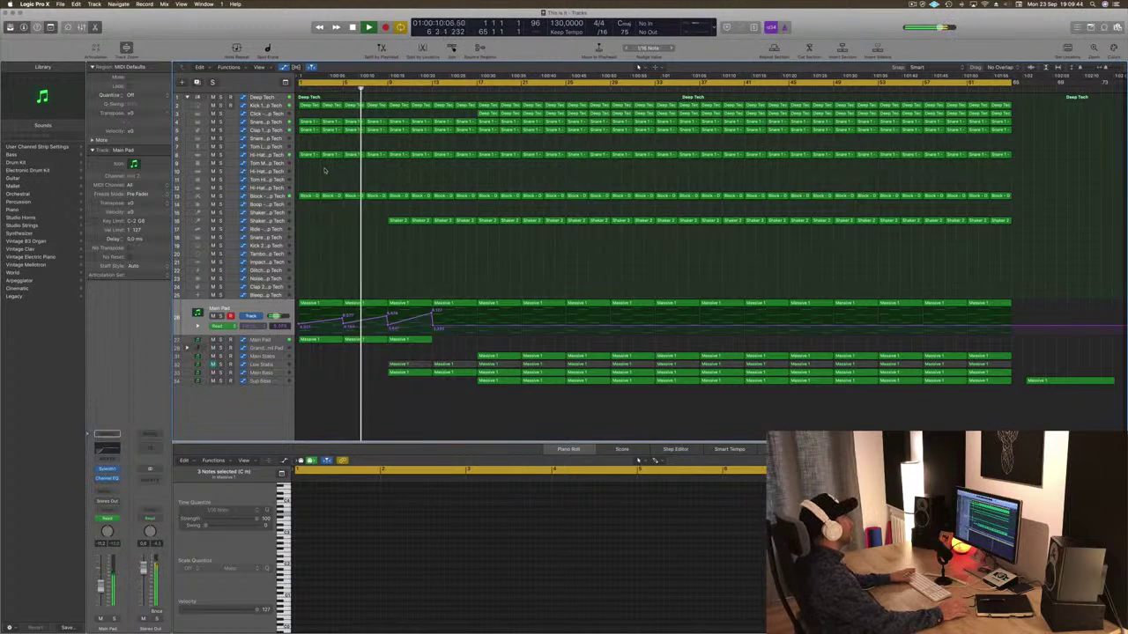
Step: Check the Hi-Hat 1 track during playback and set Shaker 2's volume to about -21.5 dB
{"action": "left_click", "coordinate": [271, 156]}
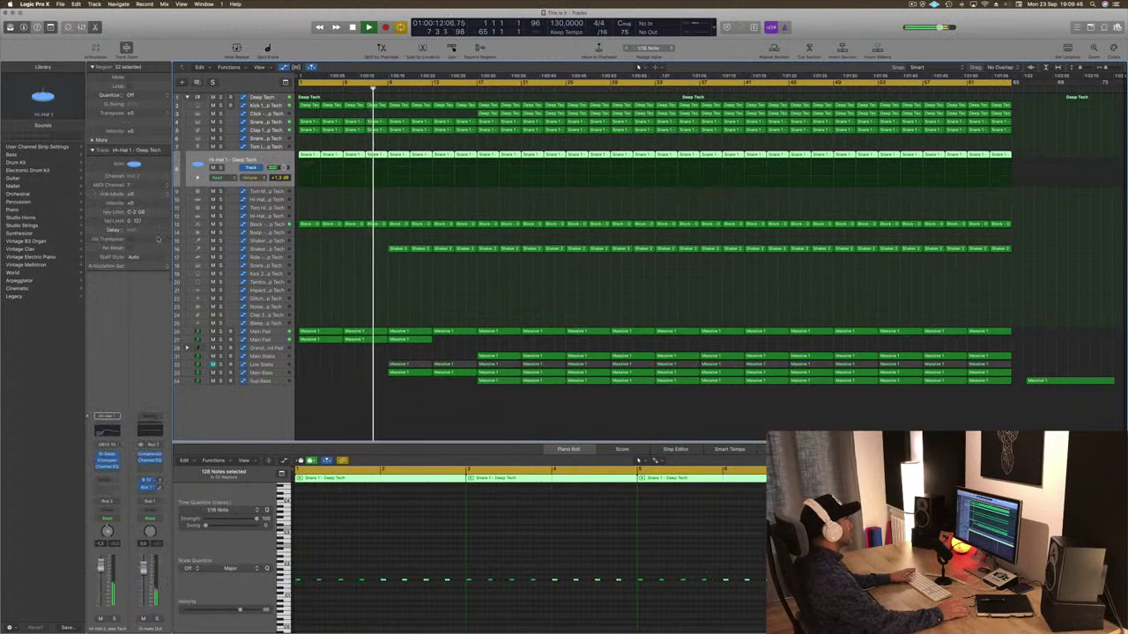
{"action": "left_click", "coordinate": [353, 276]}
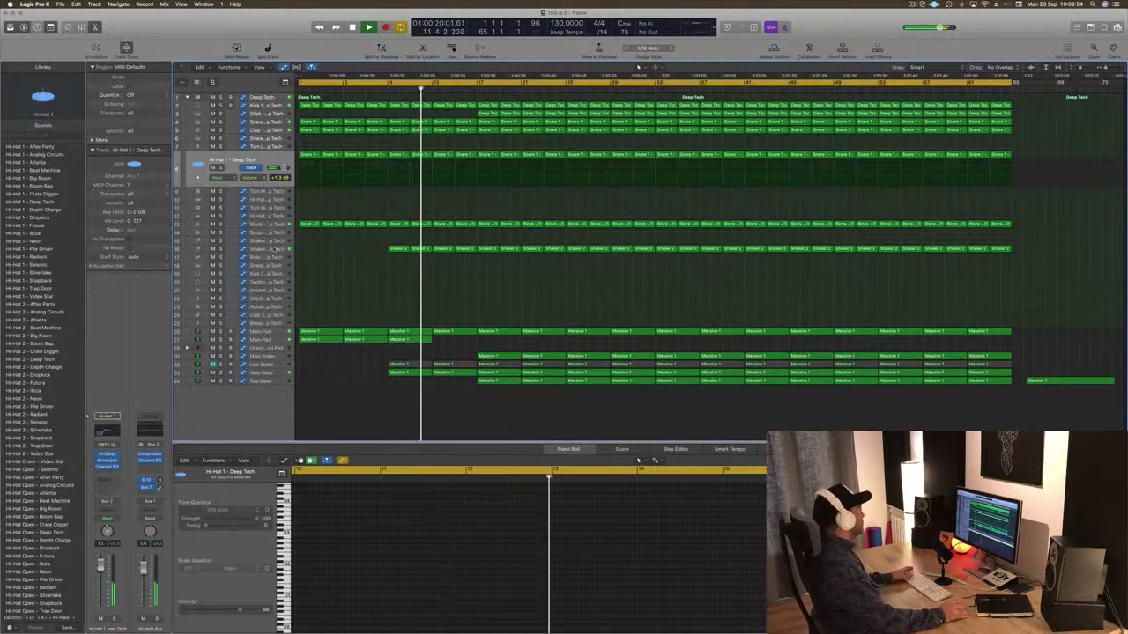
{"action": "left_click", "coordinate": [276, 246]}
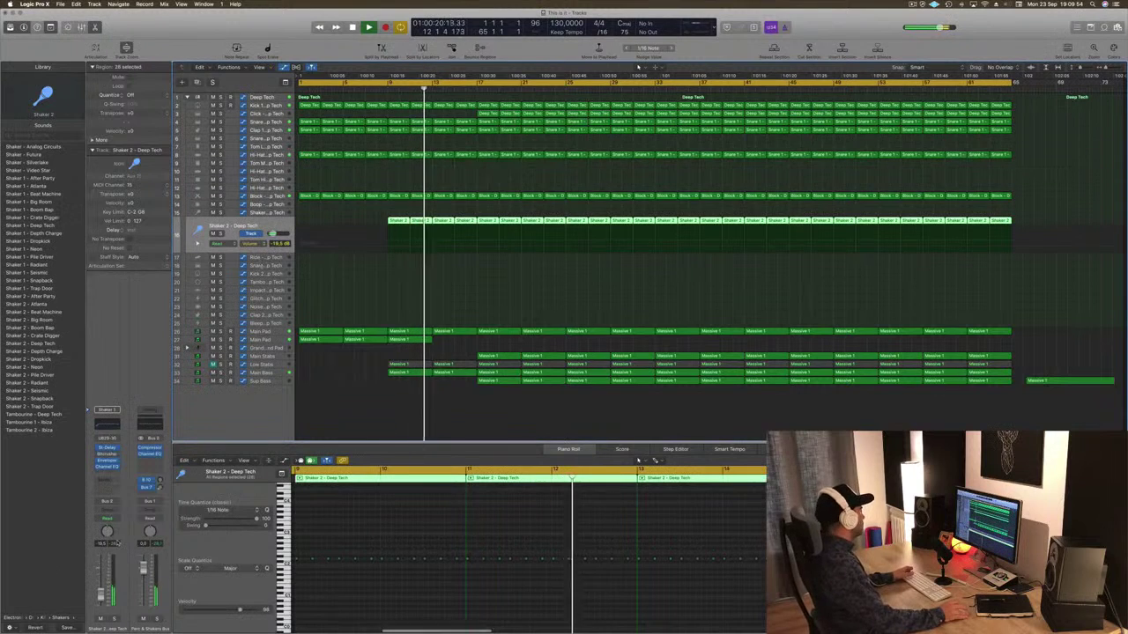
{"action": "left_click", "coordinate": [516, 307]}
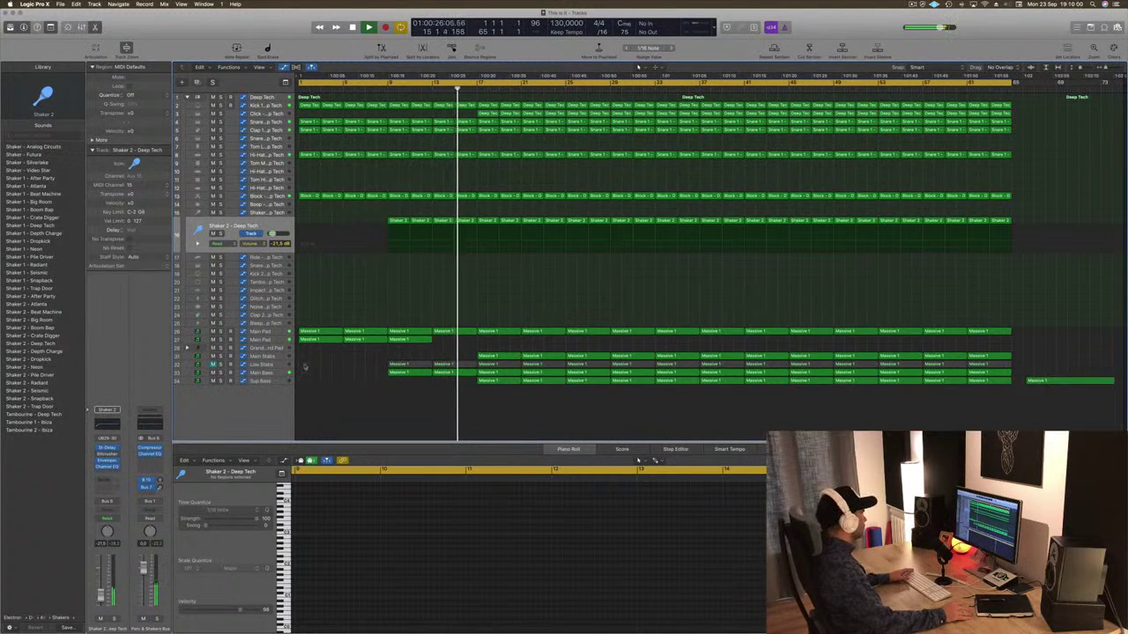
Step: Delete the Main Stabs regions at bars 17 and 21 so the part starts at bar 25, and replay from the start
{"action": "left_click", "coordinate": [515, 357]}
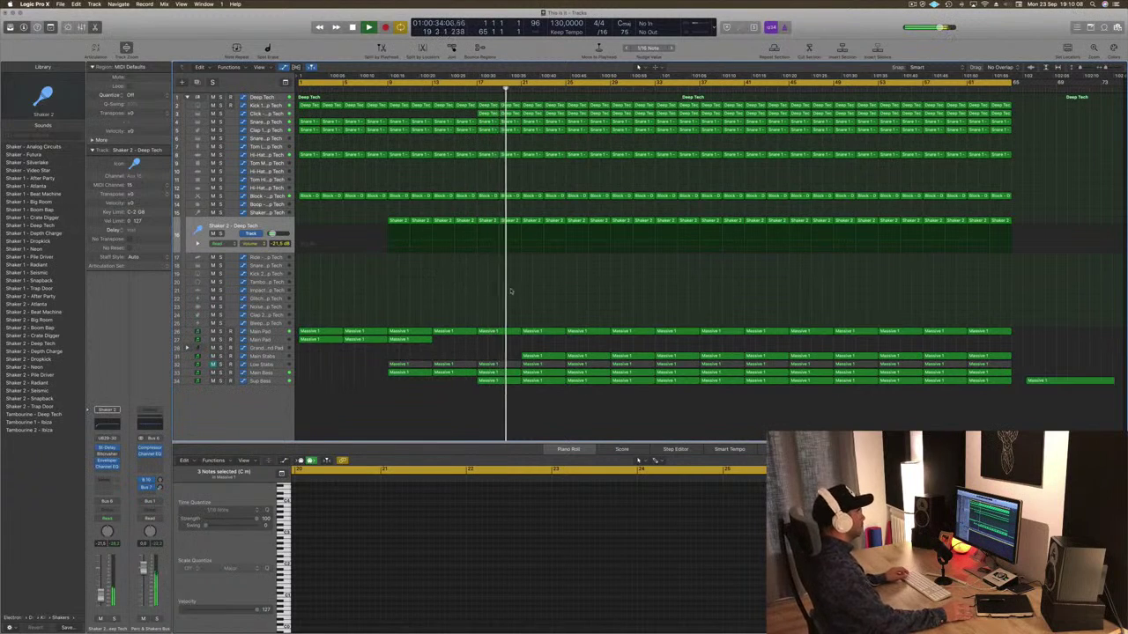
{"action": "left_click", "coordinate": [542, 356]}
{"action": "key", "text": "Delete"}
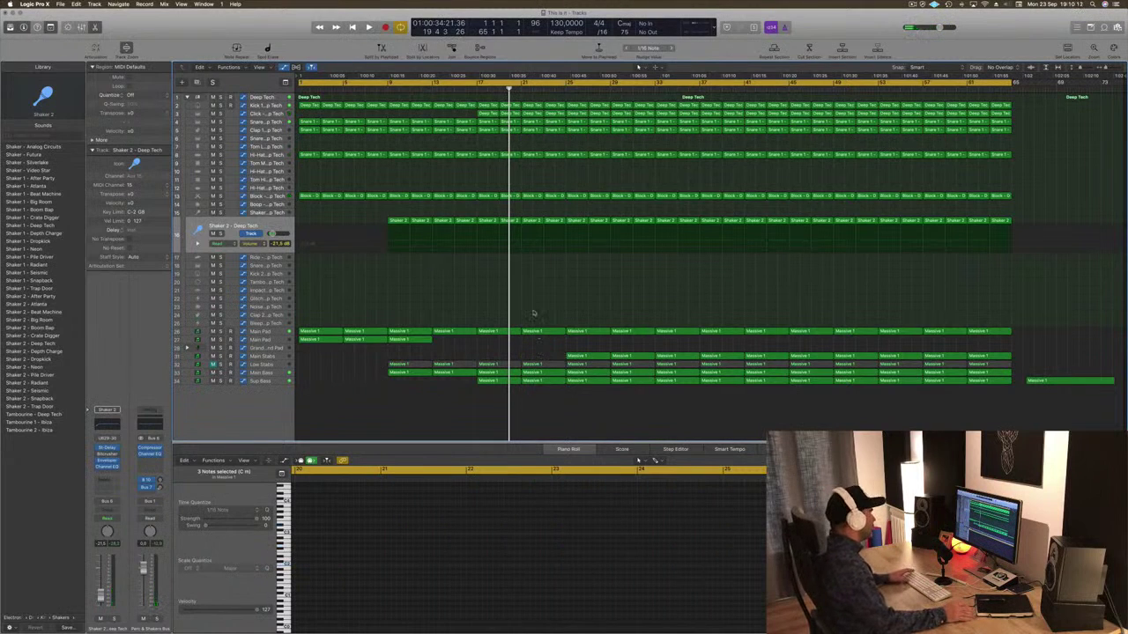
{"action": "key", "text": "space"}
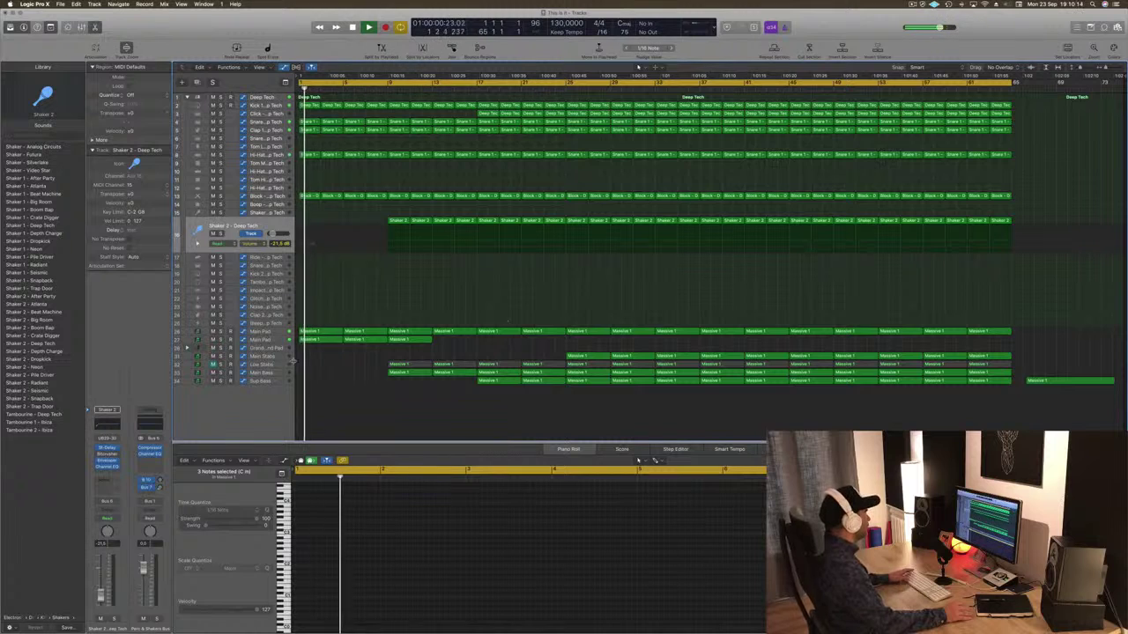
Step: Play from bar 17 and delete the four Low Stabs regions in bars 9 to 24
{"action": "left_click", "coordinate": [275, 366]}
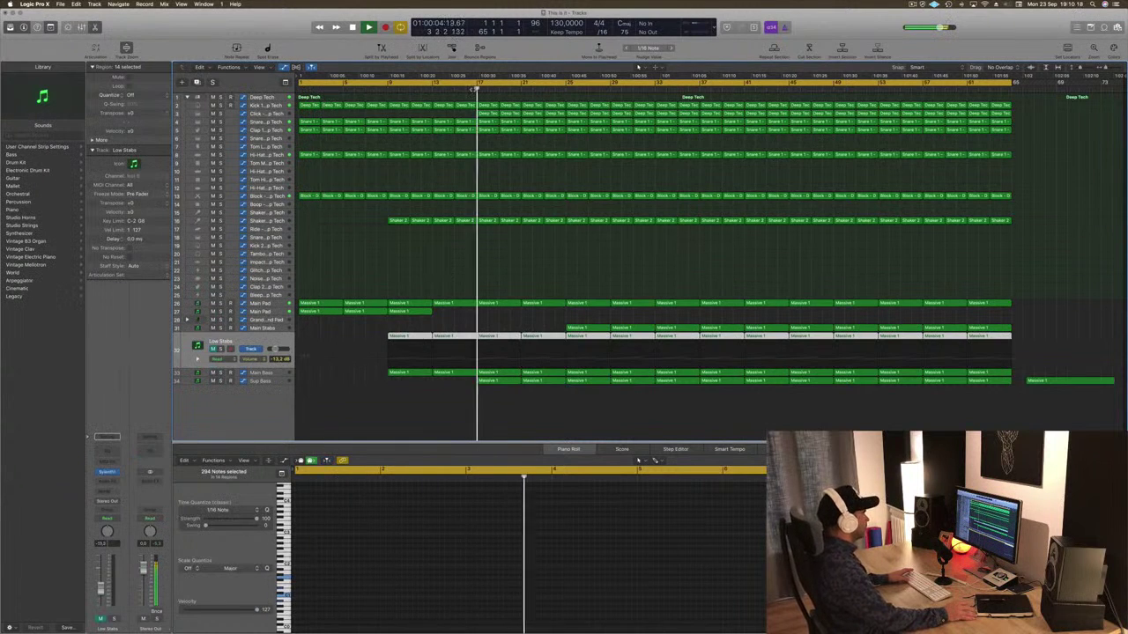
{"action": "left_click", "coordinate": [478, 82]}
{"action": "left_click_drag", "start_coordinate": [359, 334], "coordinate": [534, 343]}
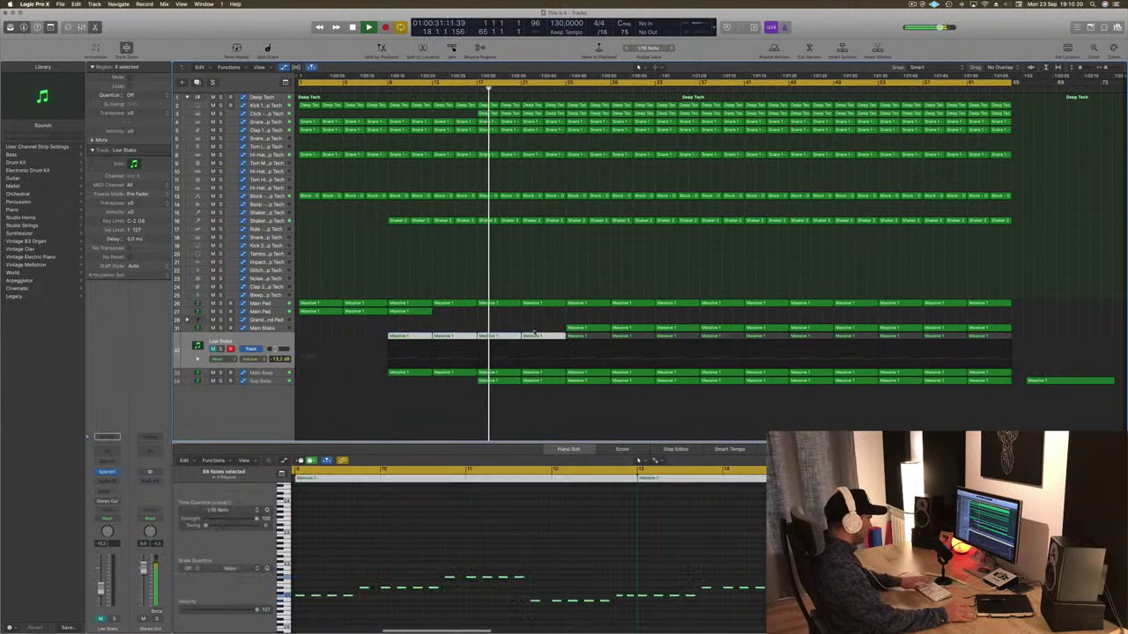
{"action": "key", "text": "Delete"}
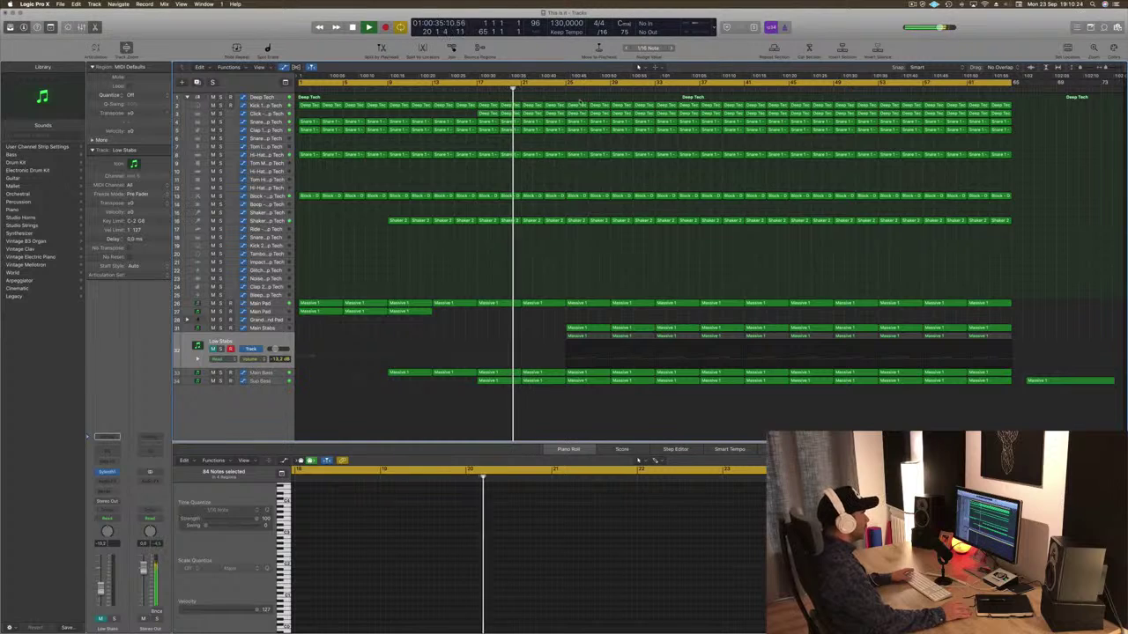
Step: Clear bars 25 to 32 of Kick 1, Click, Snare 1, Clap 1, Hi-Hat 1, Block and Shaker 2 regions to form a break
{"action": "left_click_drag", "start_coordinate": [579, 139], "coordinate": [640, 132]}
{"action": "key", "text": "Delete"}
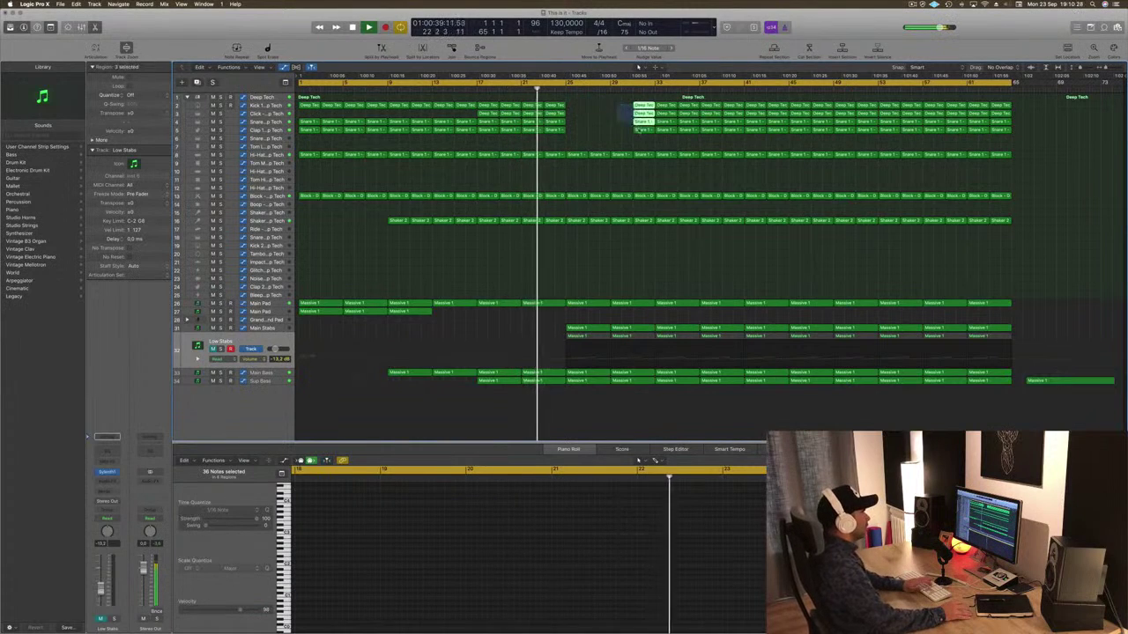
{"action": "key", "text": "Delete"}
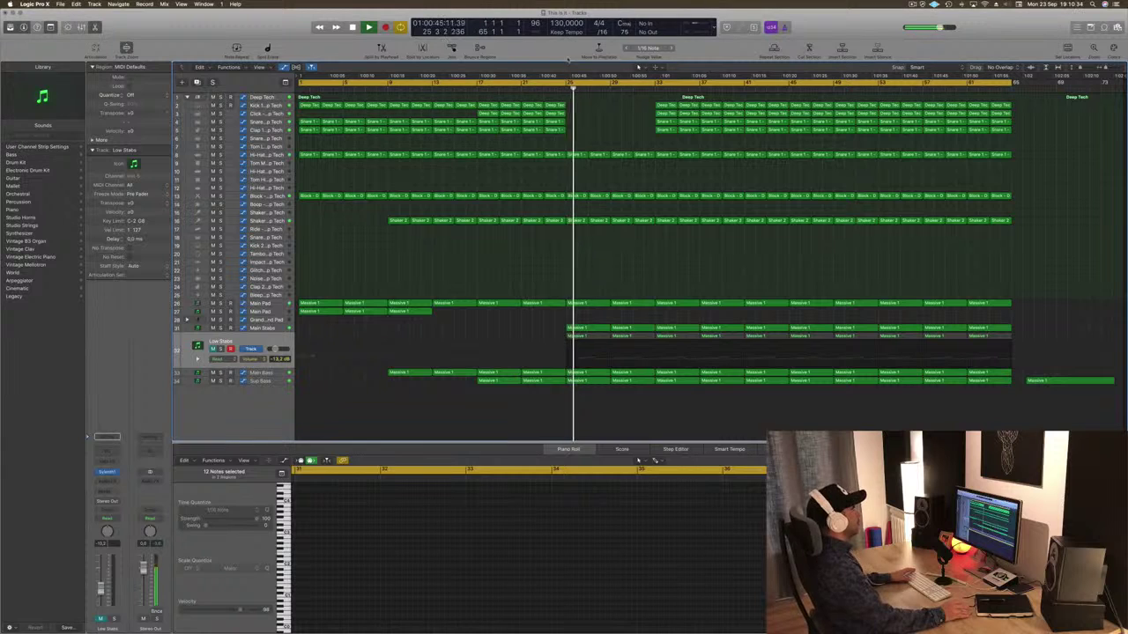
{"action": "left_click_drag", "start_coordinate": [575, 136], "coordinate": [640, 240]}
{"action": "key", "text": "Delete"}
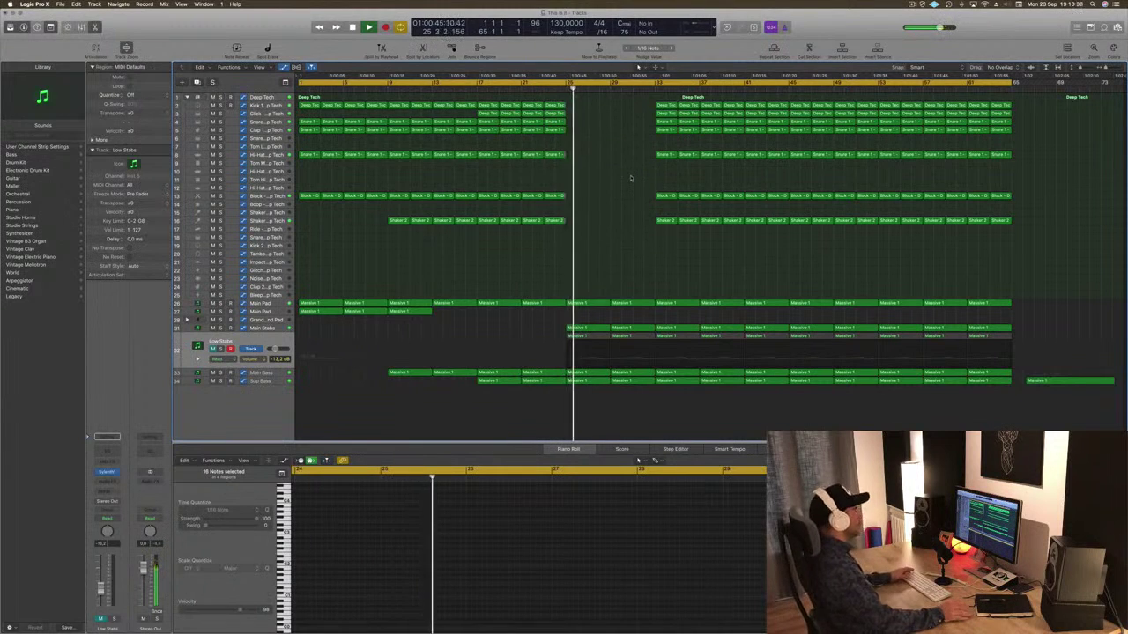
Step: Draw a rising filter cutoff automation ramp on the upper Main Pad track from bar 25 to bar 33 during playback
{"action": "left_click", "coordinate": [552, 88]}
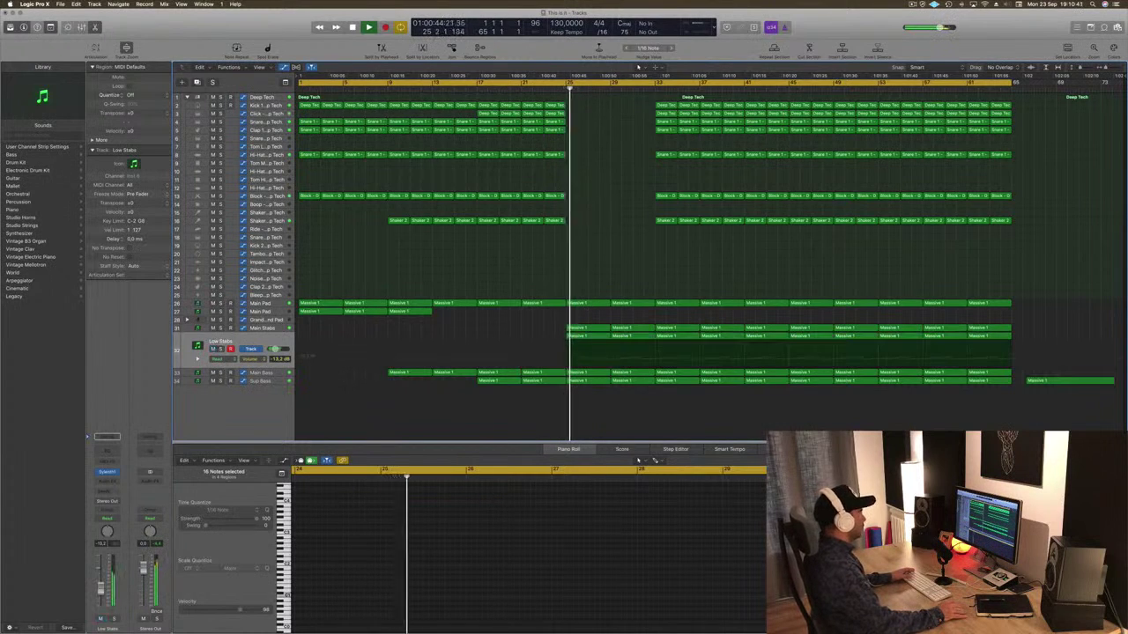
{"action": "left_click", "coordinate": [255, 304]}
{"action": "left_click", "coordinate": [566, 328]}
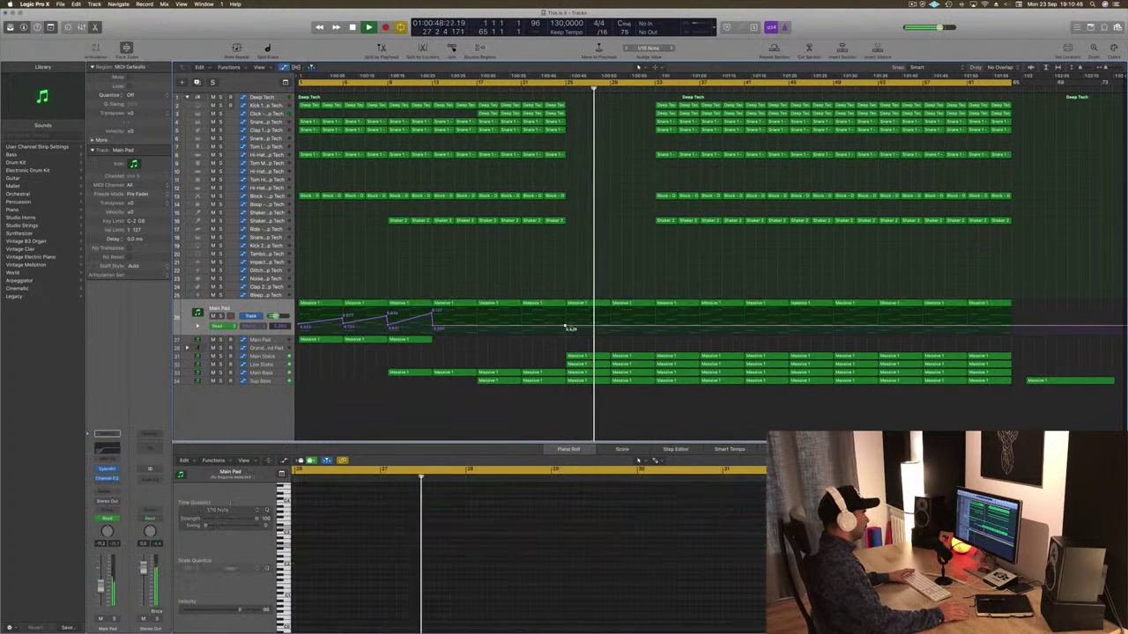
{"action": "left_click", "coordinate": [614, 320]}
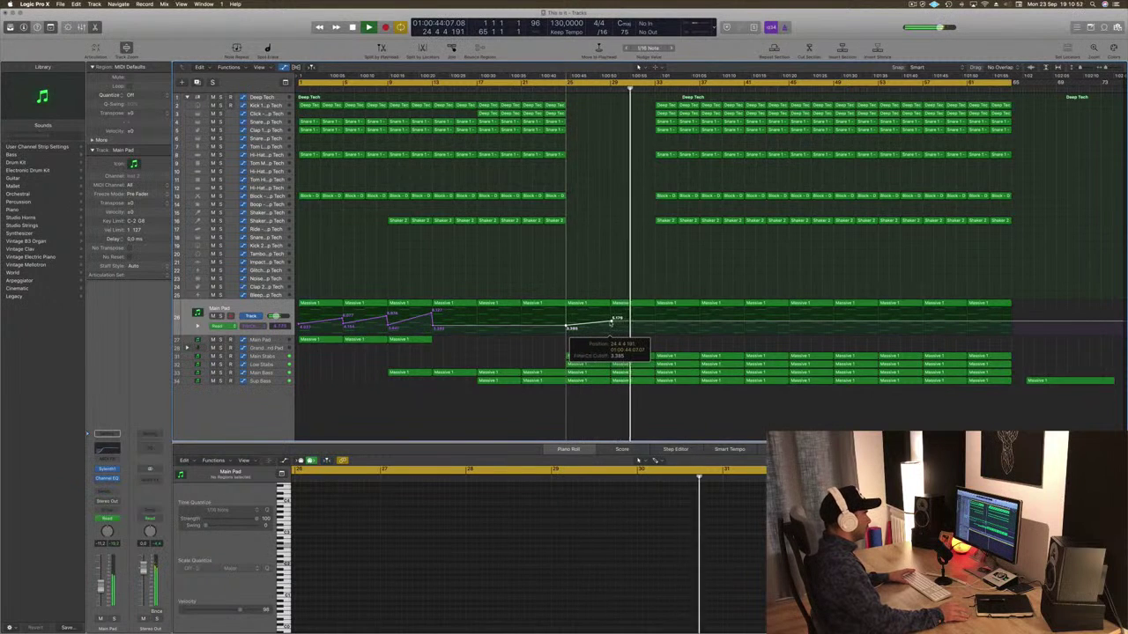
{"action": "left_click", "coordinate": [655, 323]}
{"action": "left_click_drag", "start_coordinate": [654, 323], "coordinate": [655, 312]}
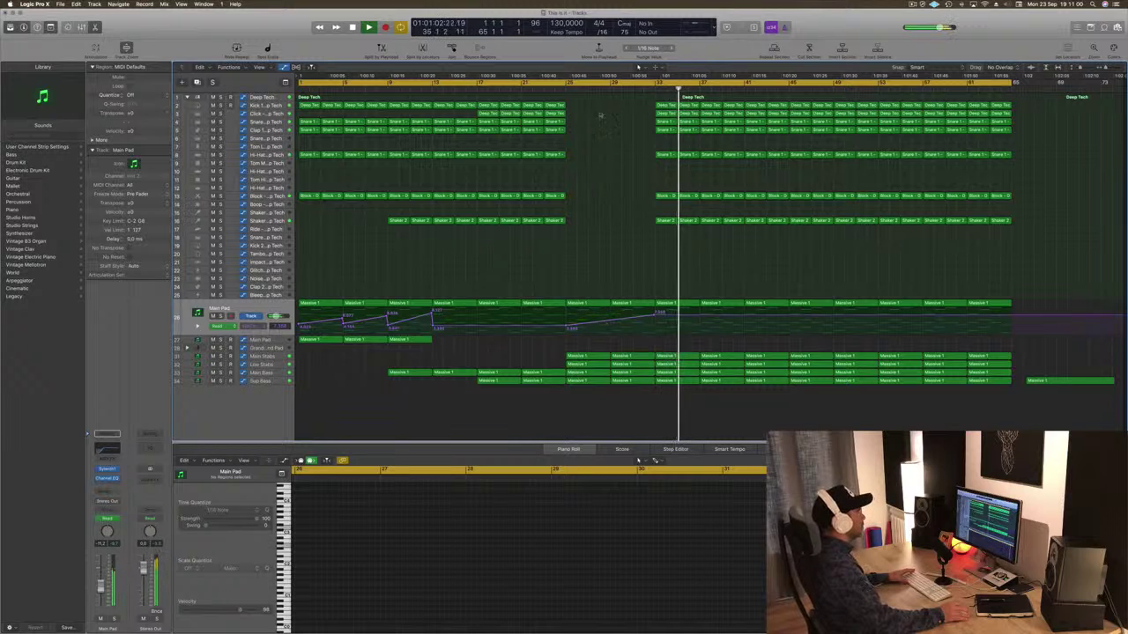
{"action": "key", "text": "space"}
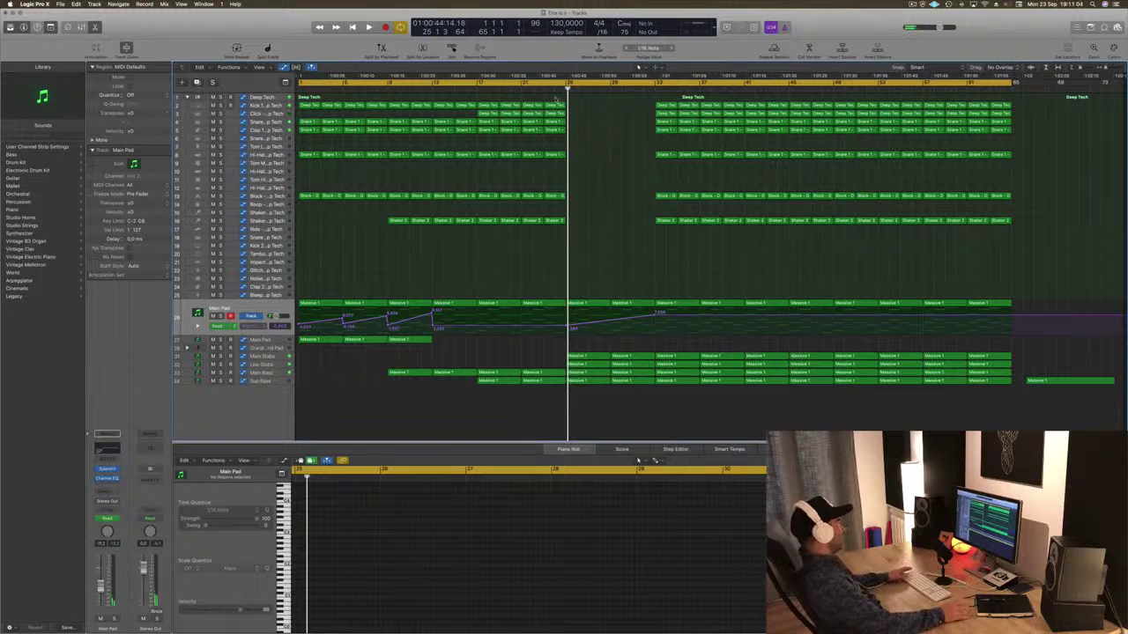
{"action": "left_click", "coordinate": [913, 5]}
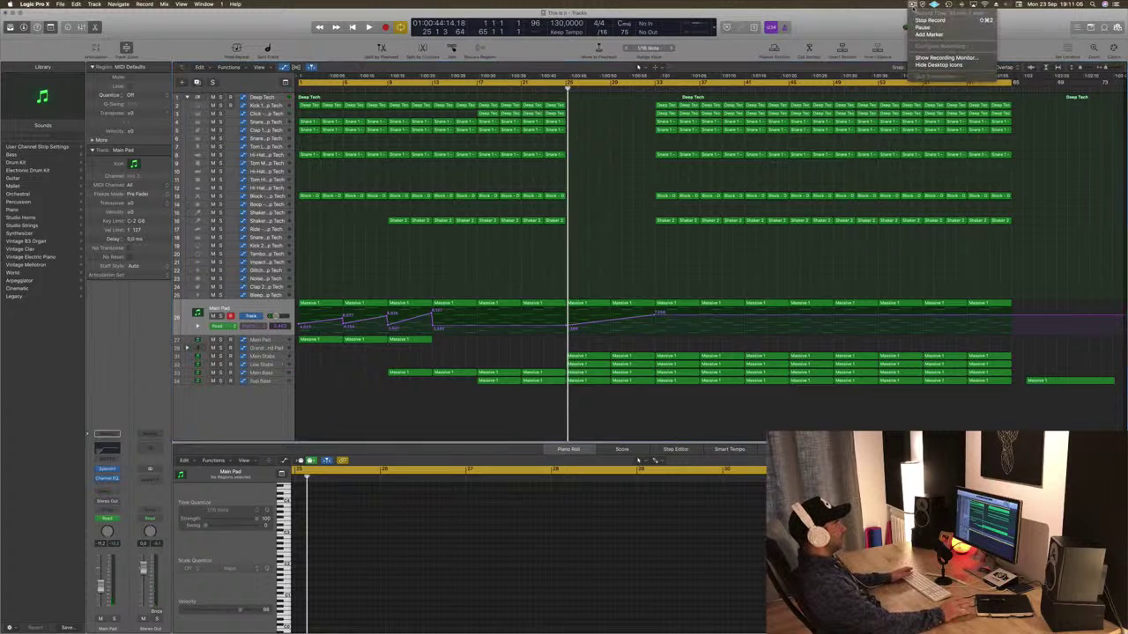
{"action": "left_click", "coordinate": [888, 19]}
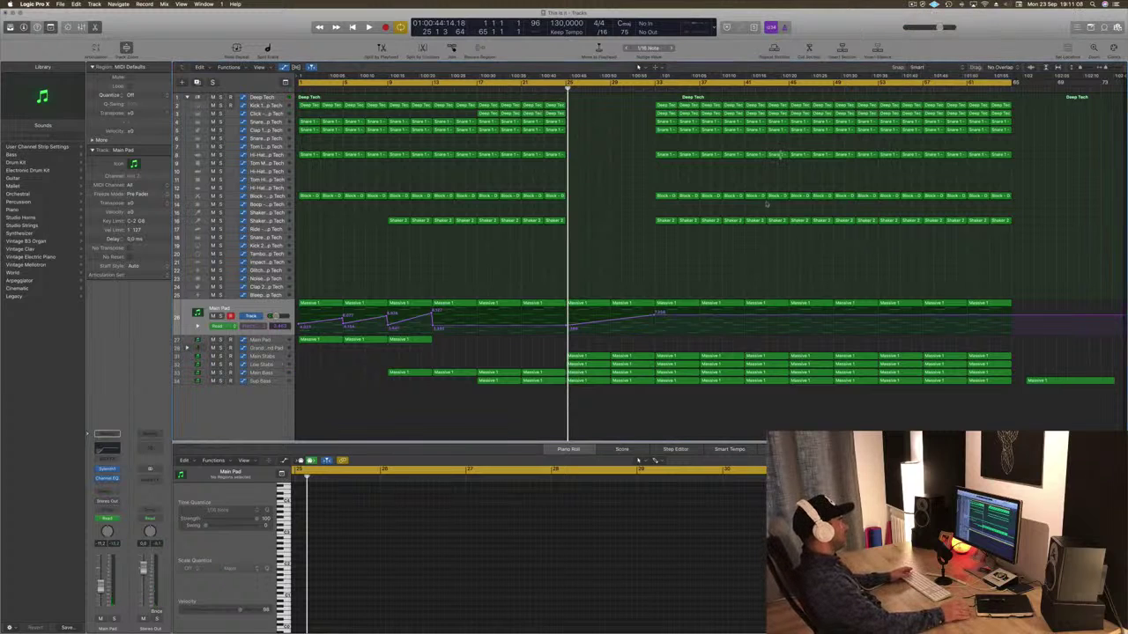
Step: Play from about bar 21 into the break and check the Main Bass and Sup Bass tracks
{"action": "key", "text": "space"}
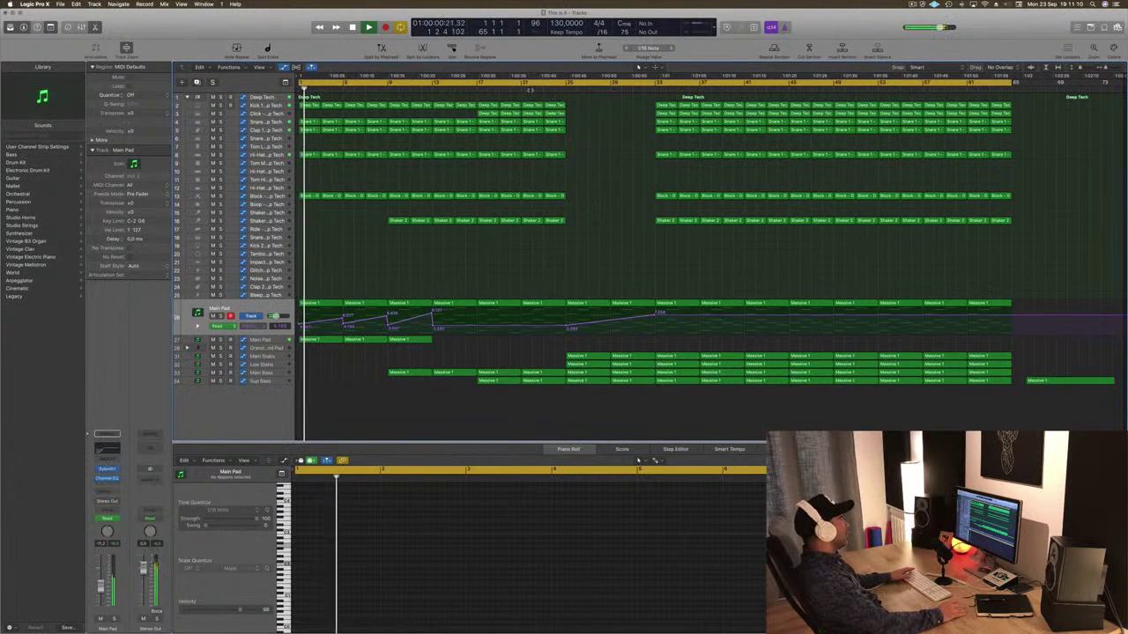
{"action": "left_click", "coordinate": [519, 89]}
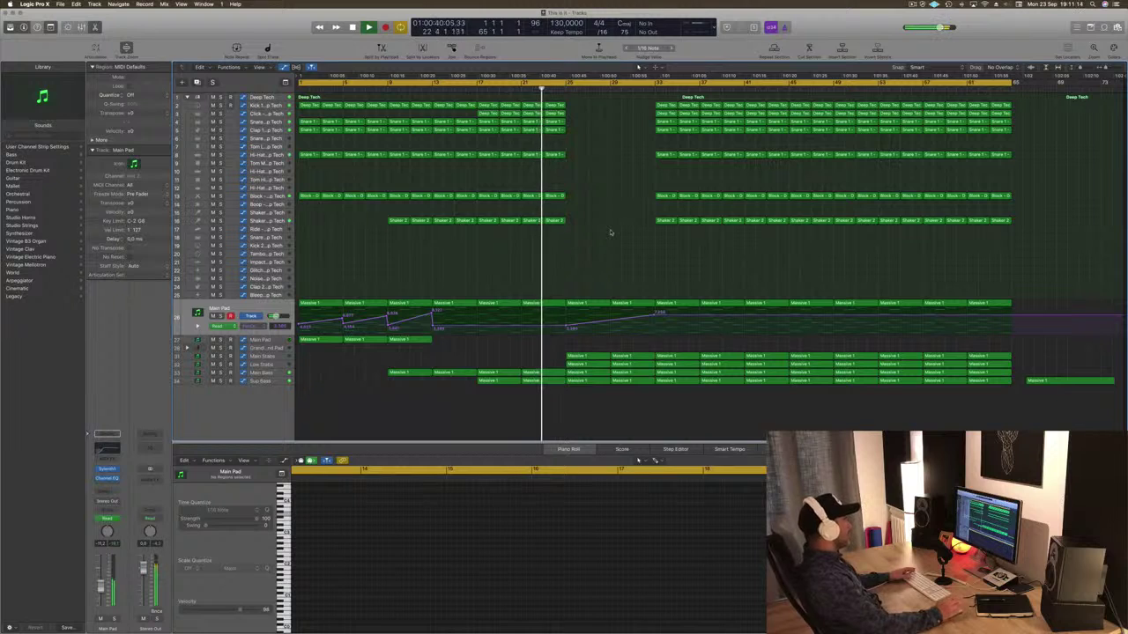
{"action": "left_click", "coordinate": [277, 374]}
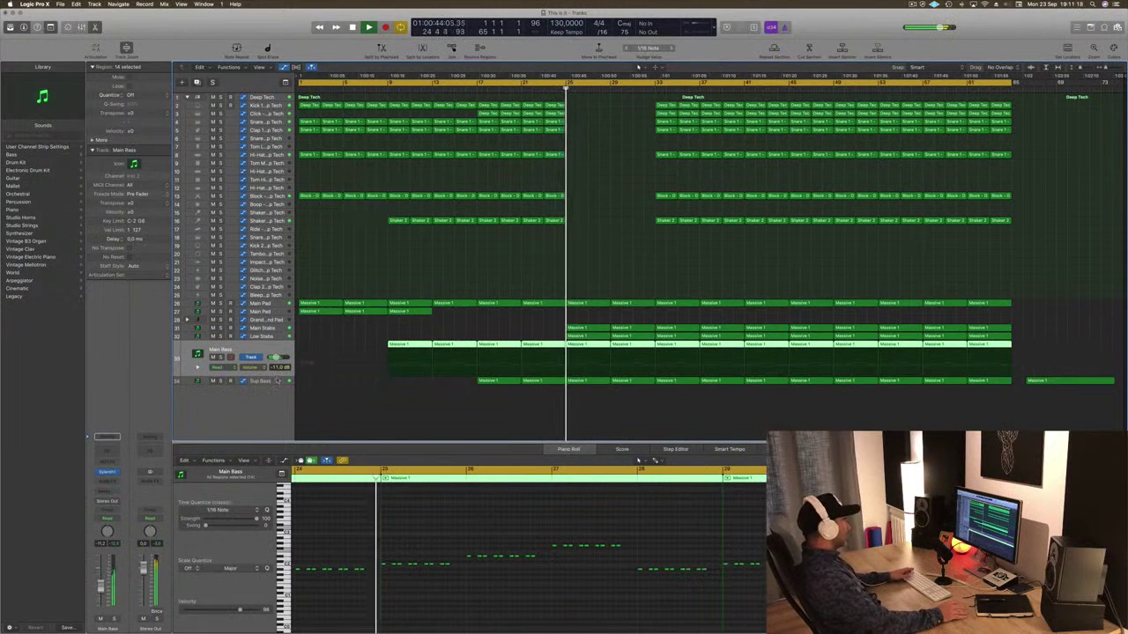
{"action": "left_click", "coordinate": [276, 381]}
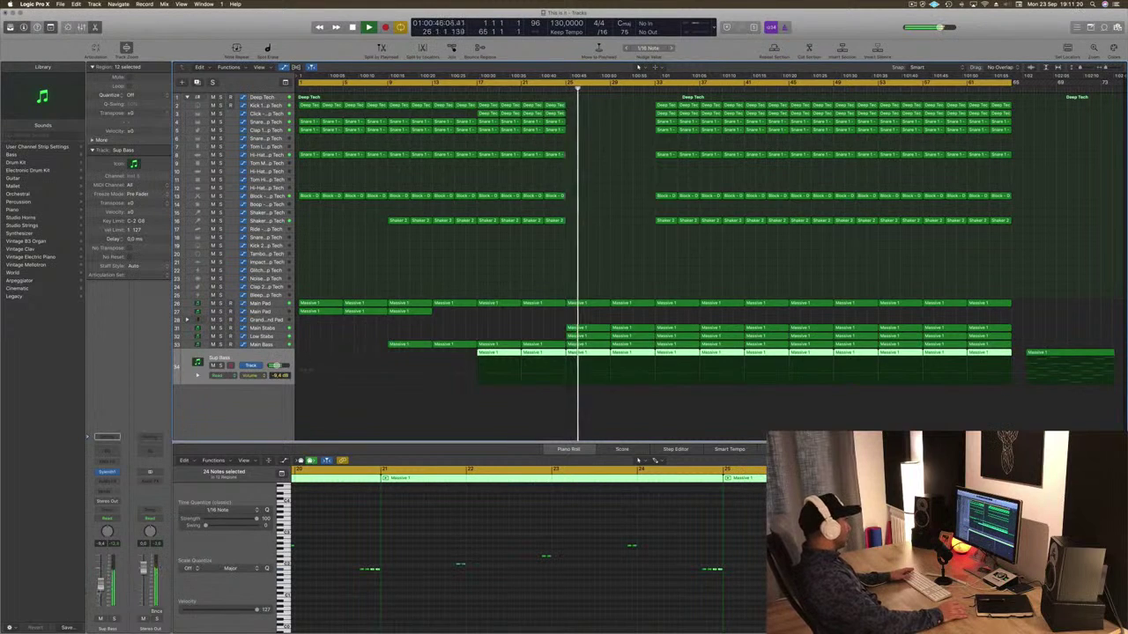
{"action": "left_click", "coordinate": [586, 245]}
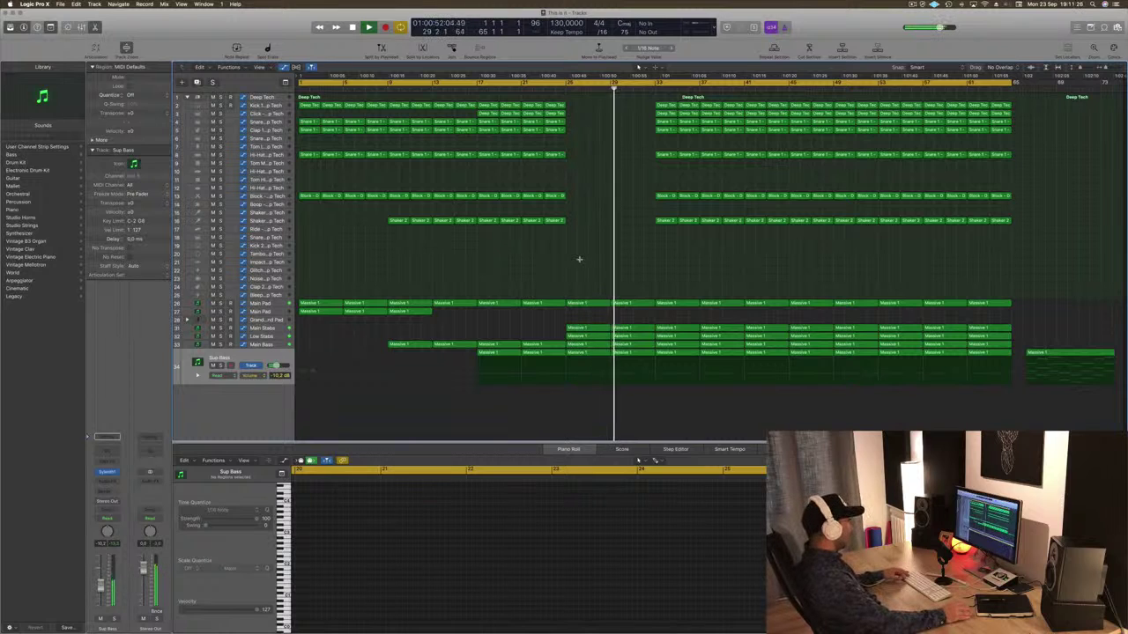
Step: Name all regions in the arrangement after their tracks
{"action": "key", "text": "super+a"}
{"action": "right_click", "coordinate": [555, 304]}
{"action": "left_click", "coordinate": [561, 276]}
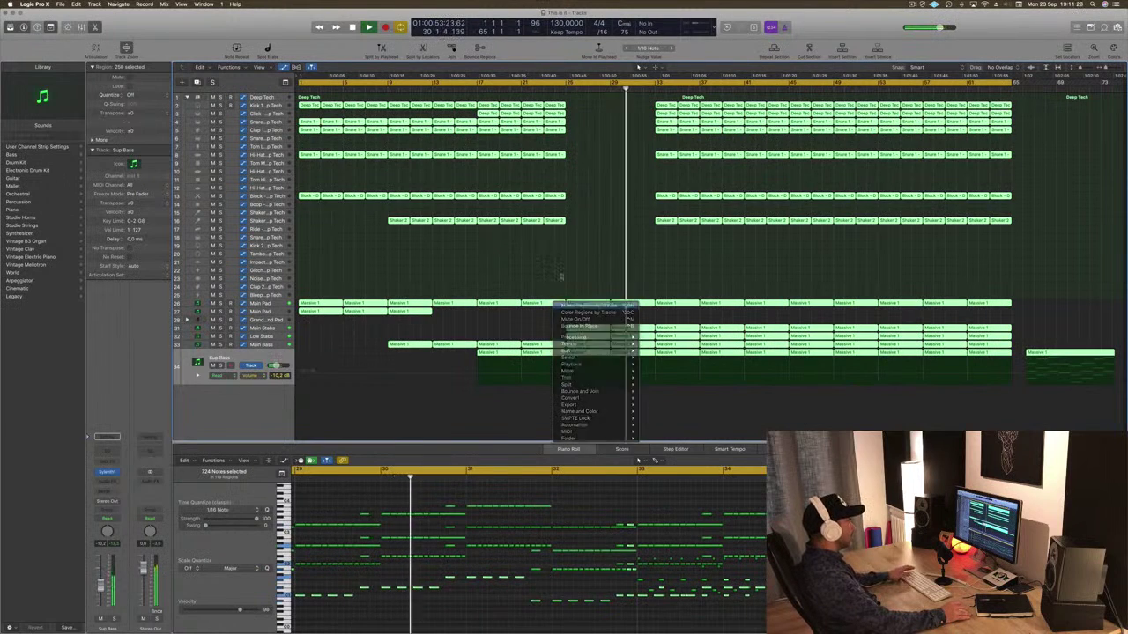
{"action": "left_click", "coordinate": [562, 276]}
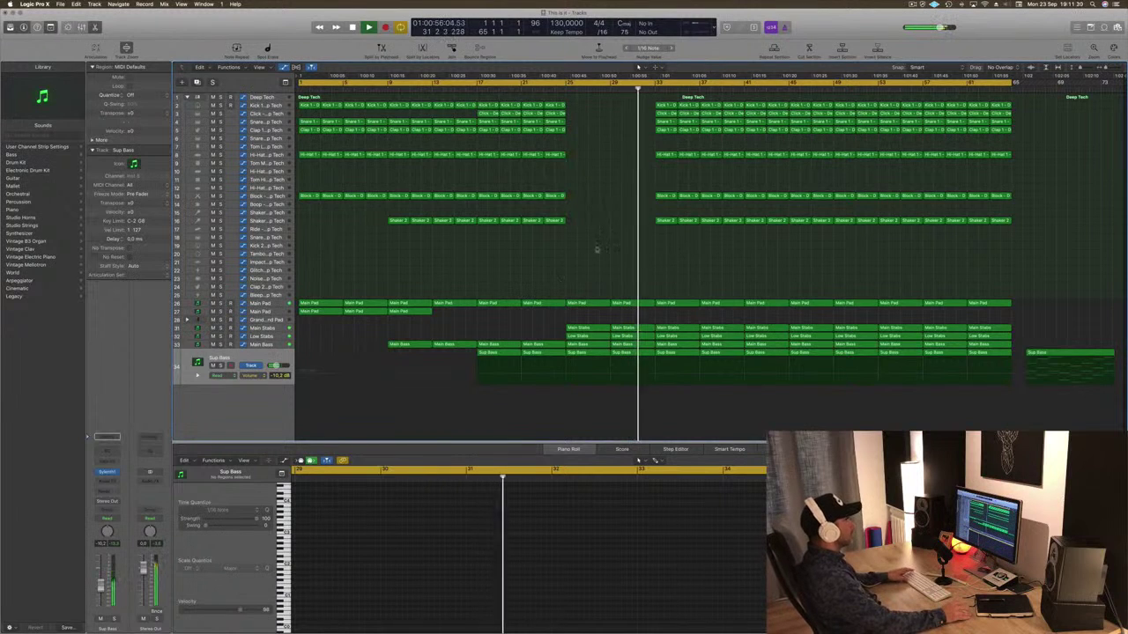
Step: Drop the upper Main Pad's filter cutoff automation sharply at bar 33, back to a low level where the drums return
{"action": "left_click", "coordinate": [261, 303]}
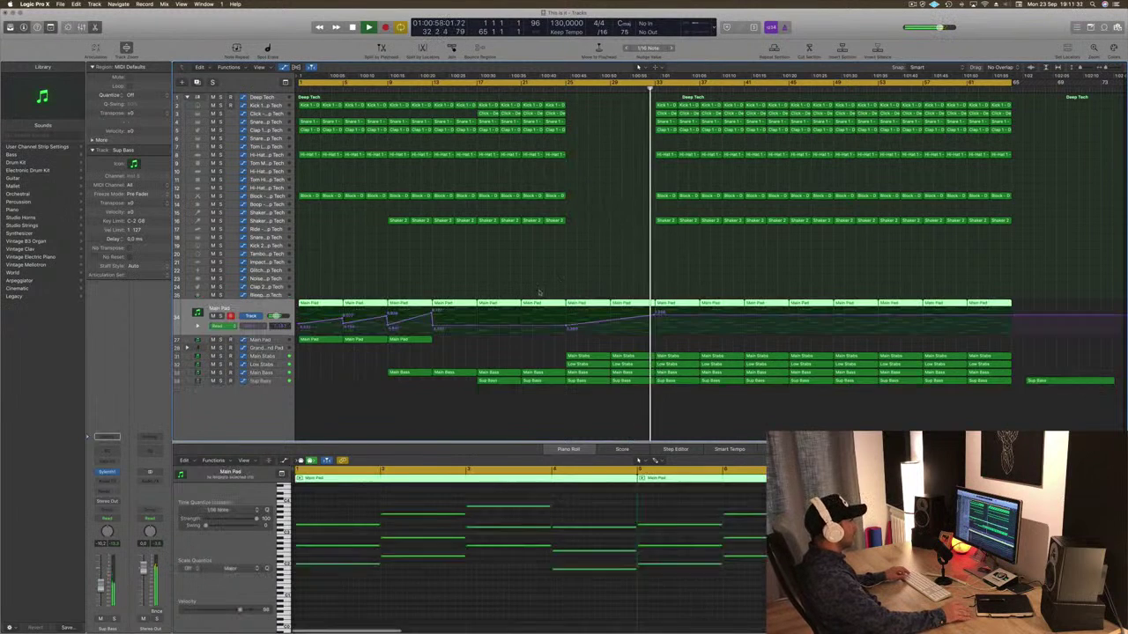
{"action": "left_click", "coordinate": [659, 315]}
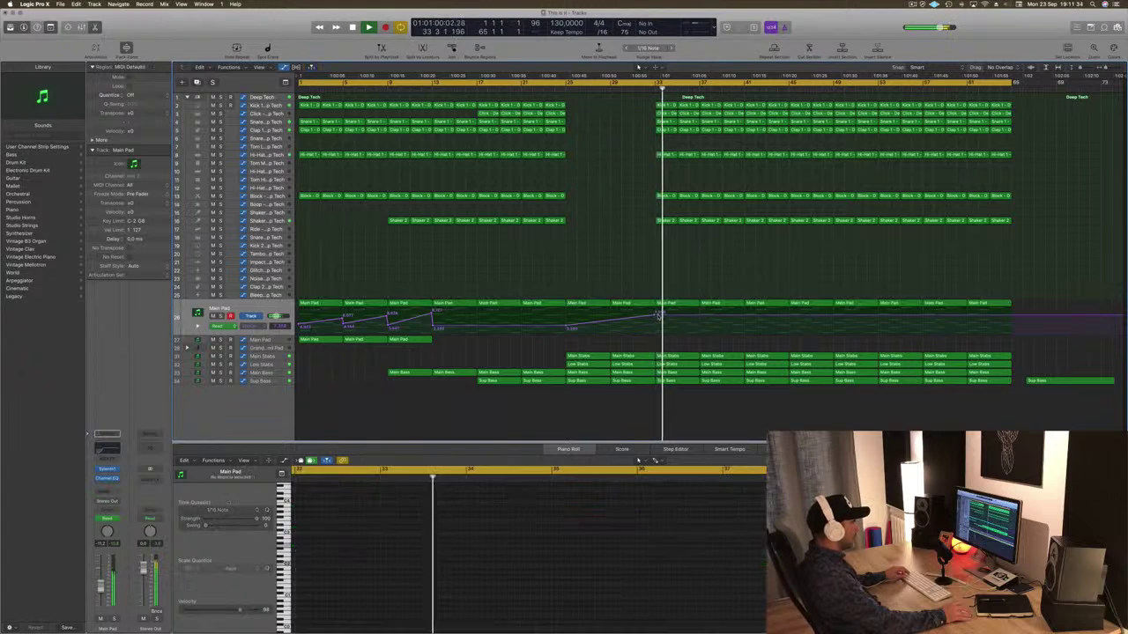
{"action": "left_click_drag", "start_coordinate": [659, 315], "coordinate": [655, 326]}
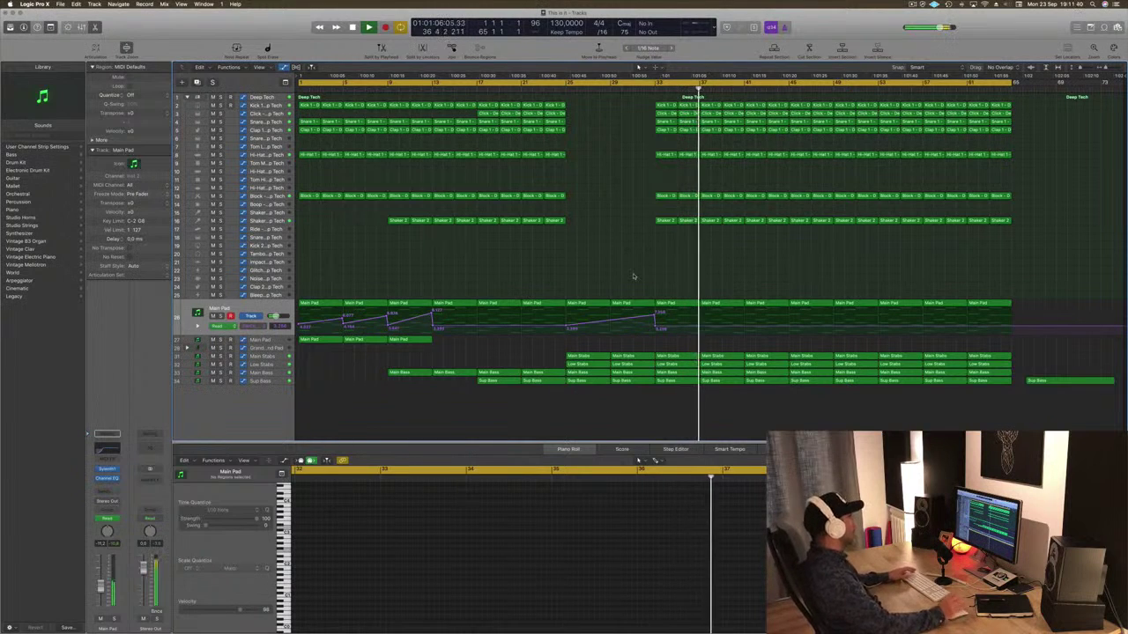